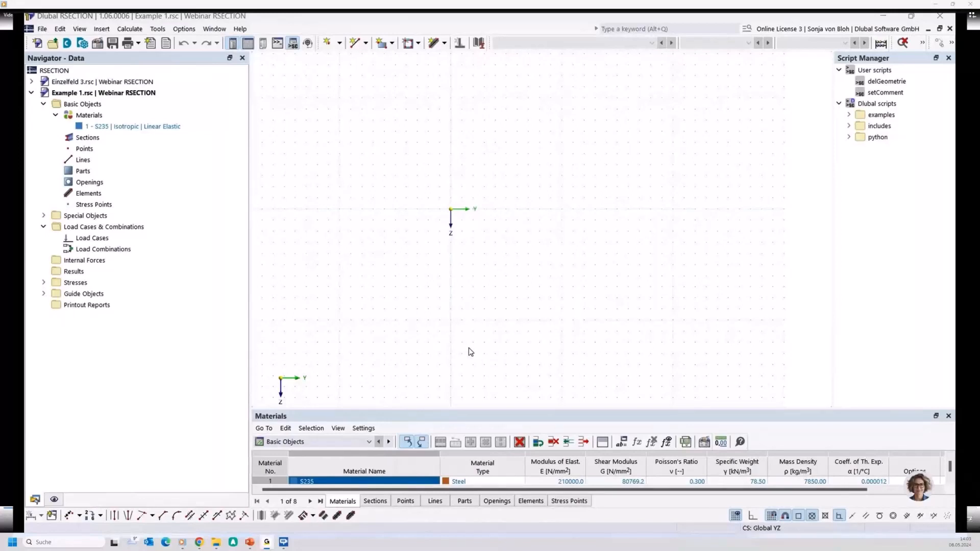
Activate Plastic capacity design | Simplex method and the Effective / Steel / Aluminum section add-on with EN 1993-1-1 and EN 1993-1-5 in the base data
{"action": "right_click", "coordinate": [93, 104]}
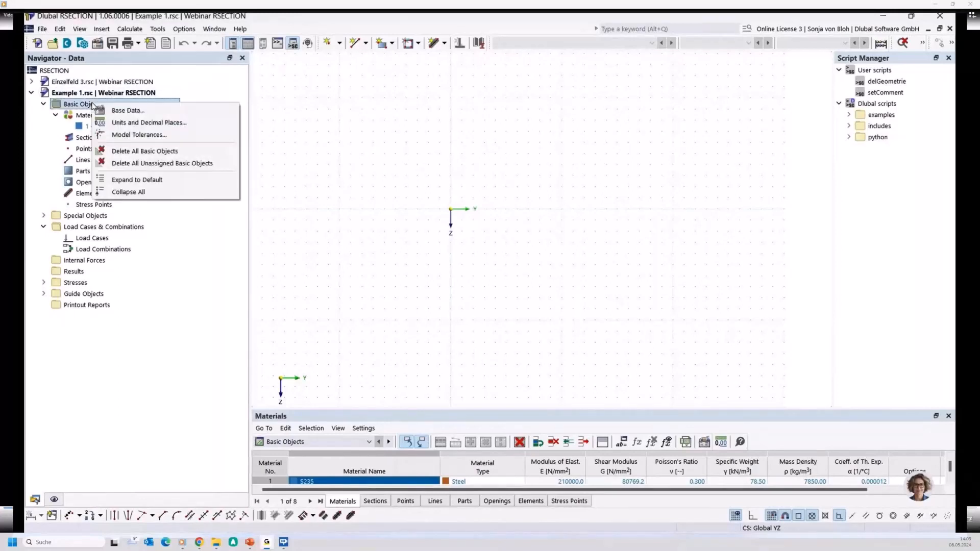
{"action": "left_click", "coordinate": [129, 111]}
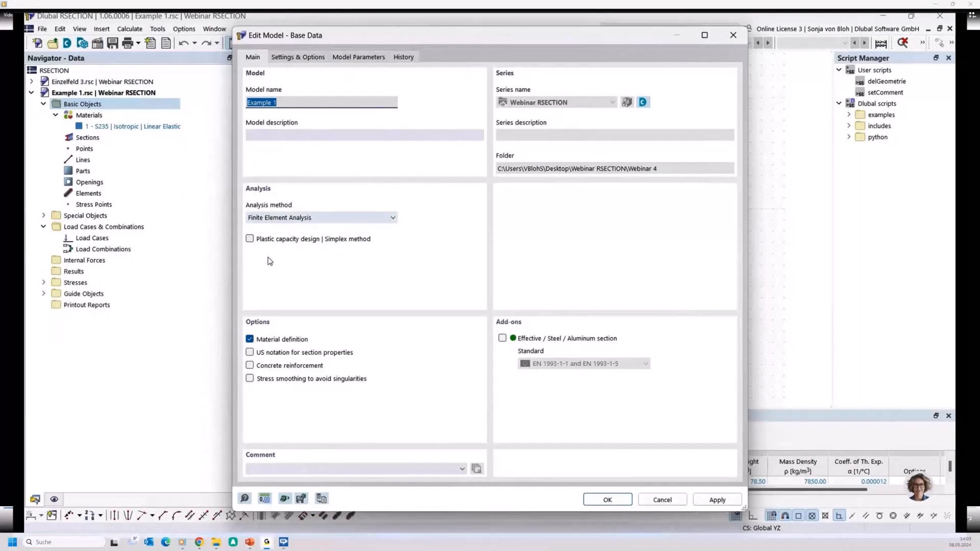
{"action": "left_click", "coordinate": [250, 239]}
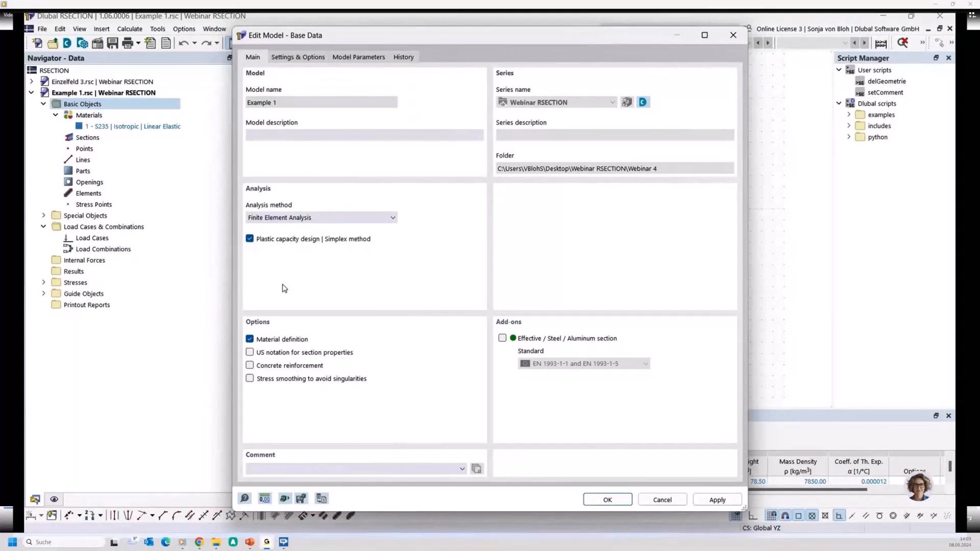
{"action": "left_click", "coordinate": [502, 339]}
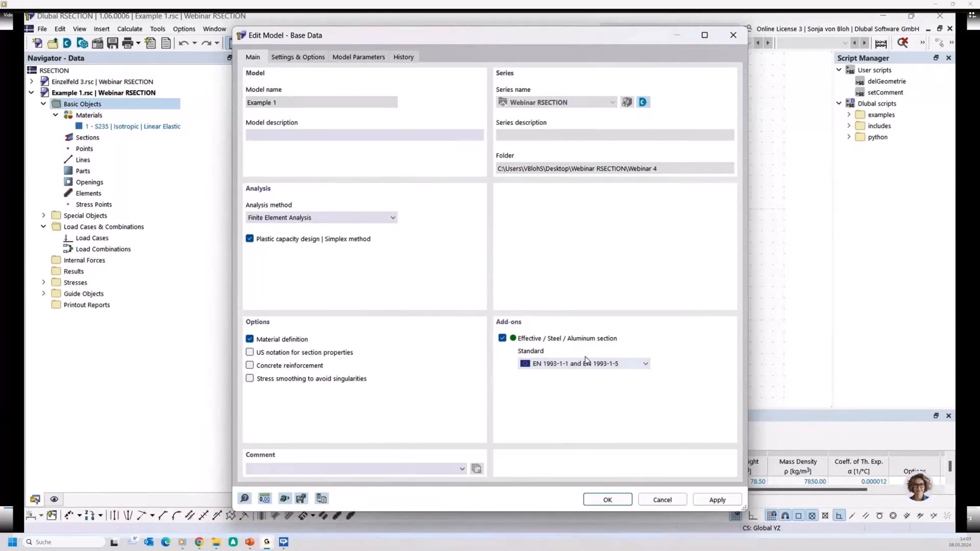
{"action": "left_click", "coordinate": [645, 365]}
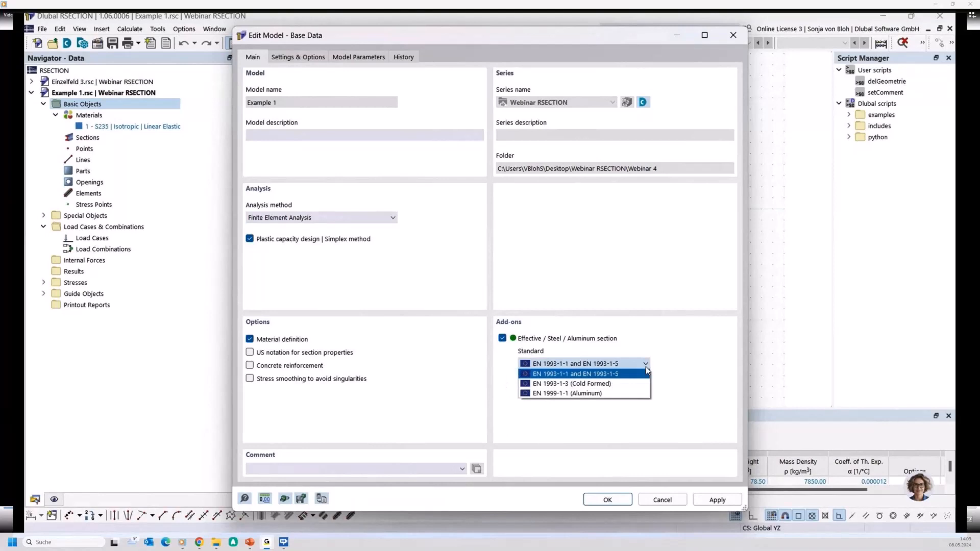
{"action": "left_click", "coordinate": [647, 370]}
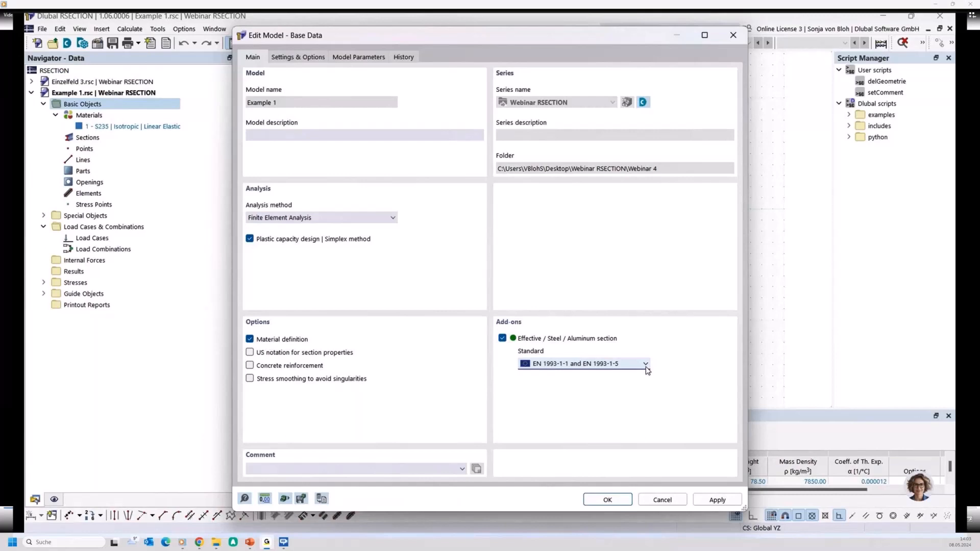
{"action": "left_click", "coordinate": [603, 501]}
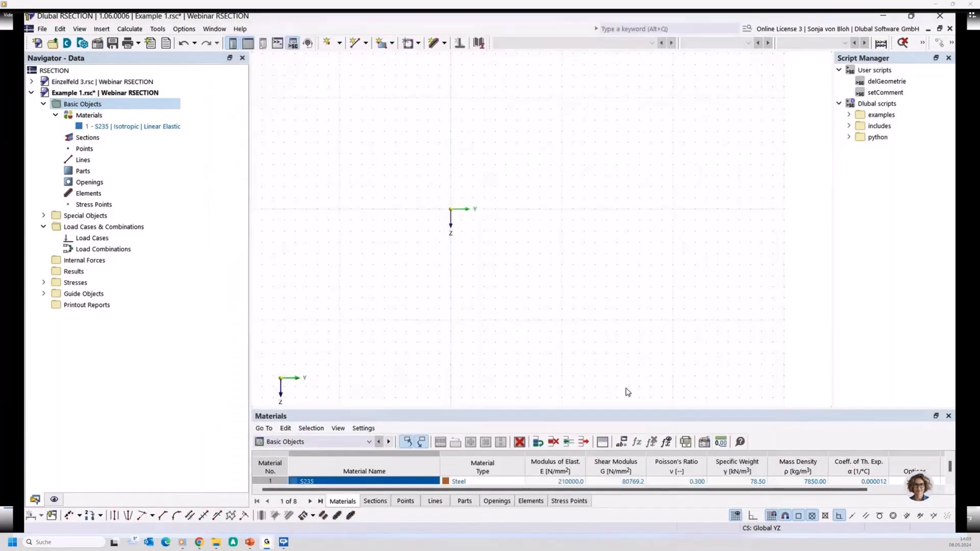
Check the S235 material's properties and start a new section from the library's built-up I-section with two side flat bars
{"action": "double_click", "coordinate": [153, 126]}
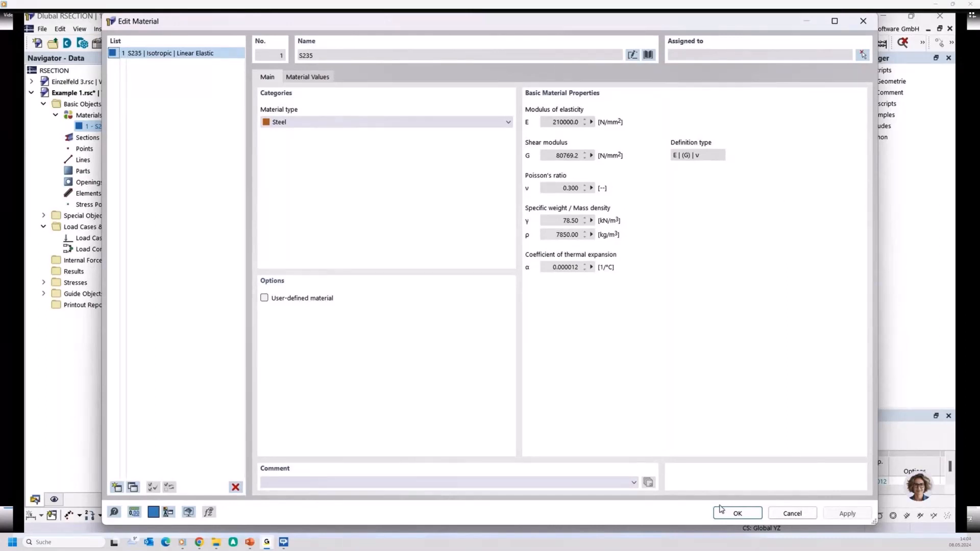
{"action": "left_click", "coordinate": [735, 513]}
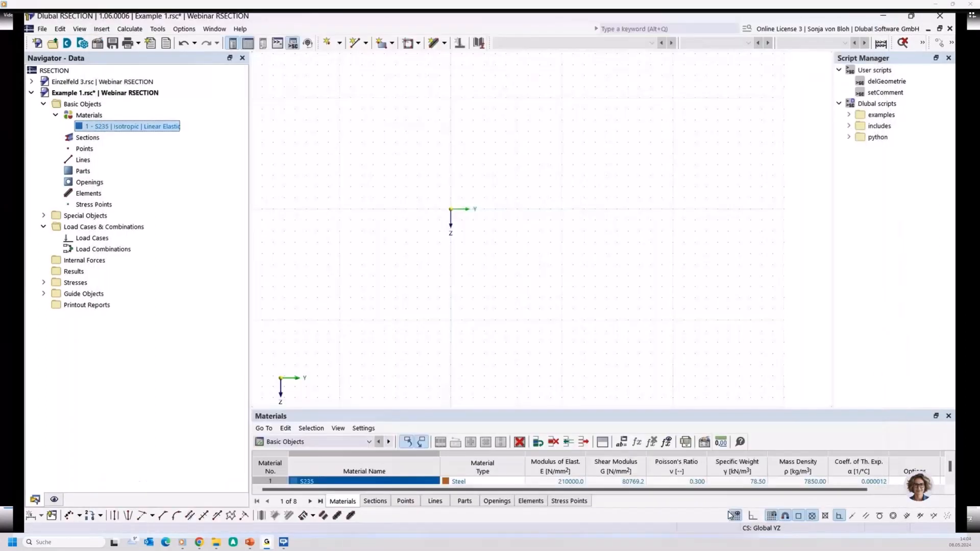
{"action": "left_click", "coordinate": [92, 139]}
{"action": "right_click", "coordinate": [92, 139]}
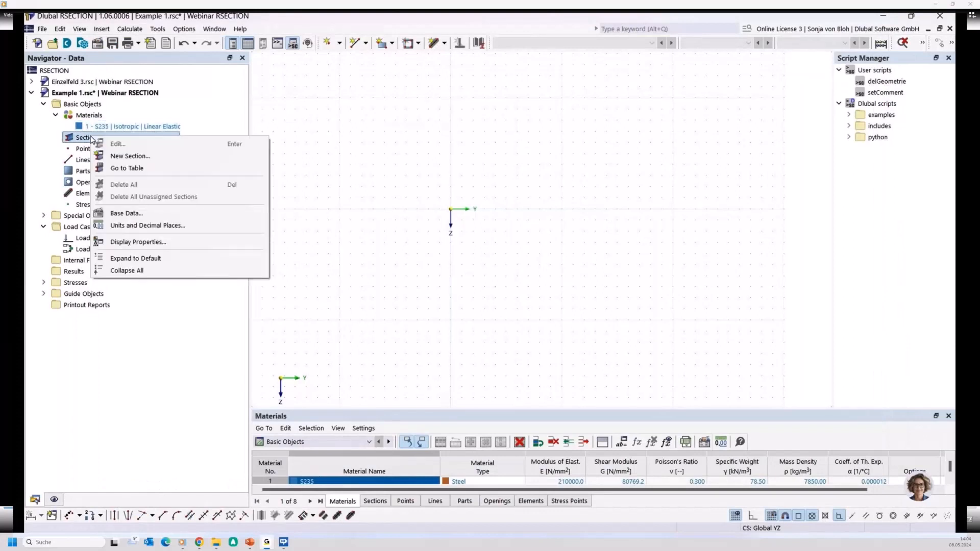
{"action": "left_click", "coordinate": [131, 156]}
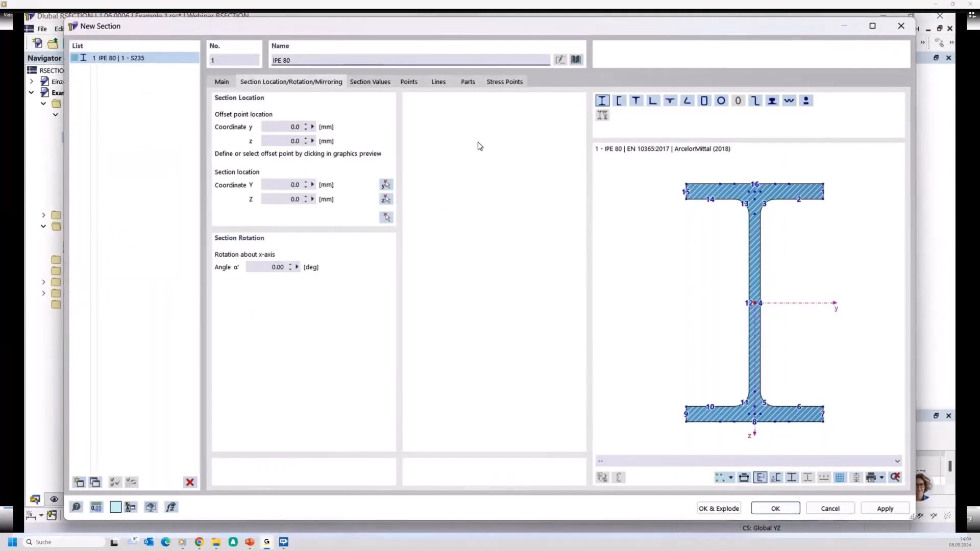
{"action": "left_click", "coordinate": [576, 59]}
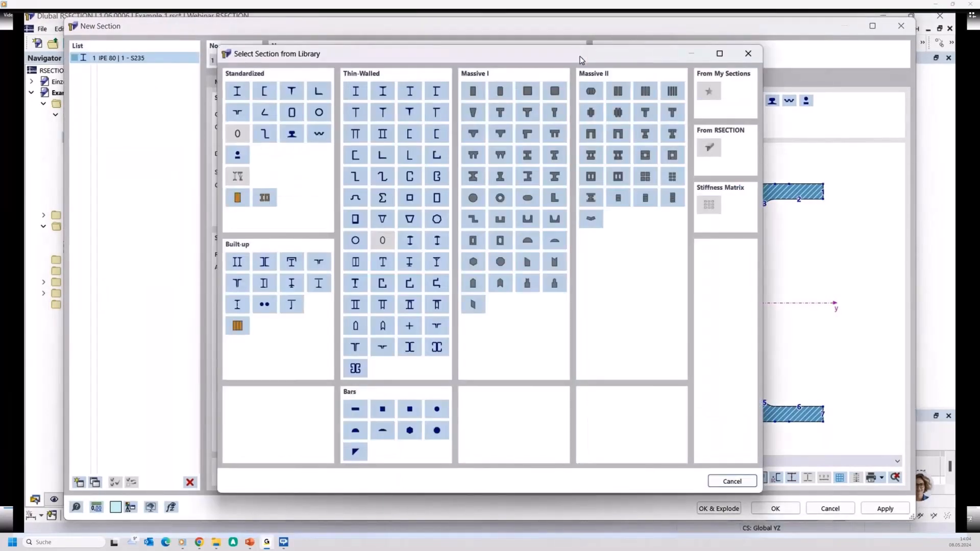
{"action": "left_click", "coordinate": [261, 283]}
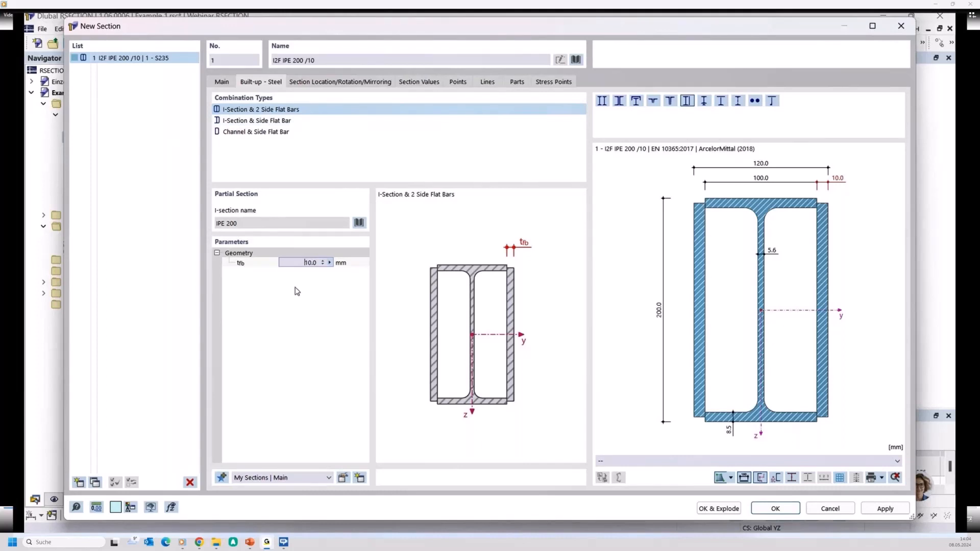
Set the side flat bar thickness to 8 mm and insert the IPE 200 built-up section into the model
{"action": "left_click", "coordinate": [344, 263]}
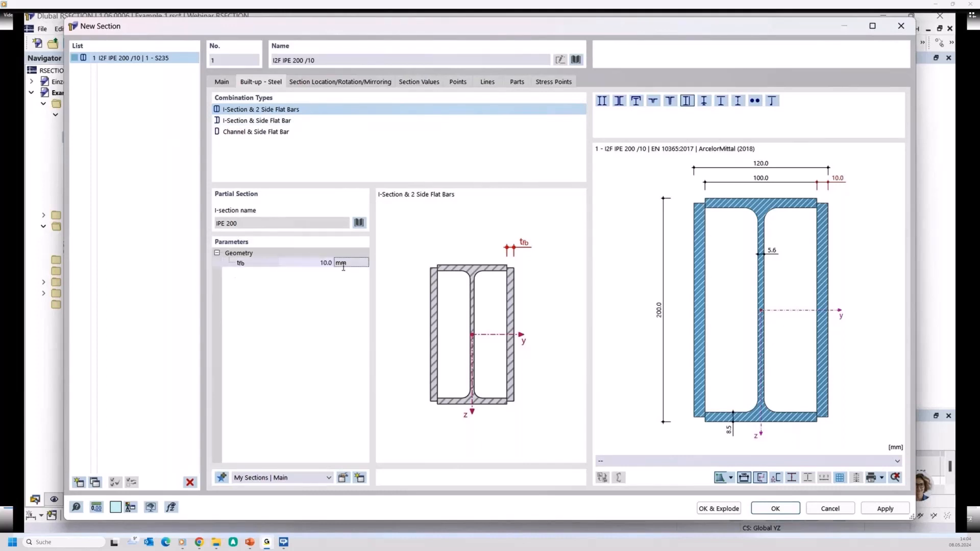
{"action": "left_click", "coordinate": [316, 264]}
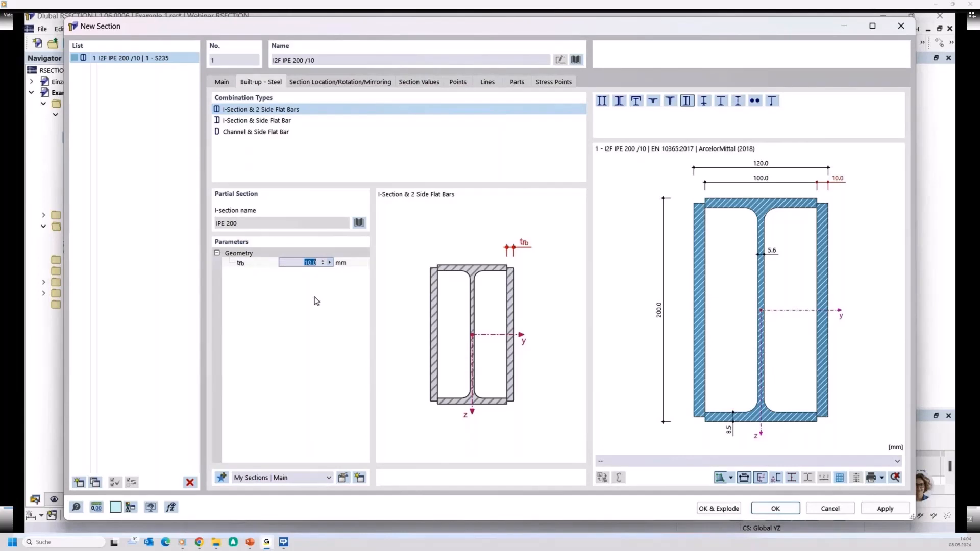
{"action": "type", "text": "8"}
{"action": "left_click", "coordinate": [767, 510]}
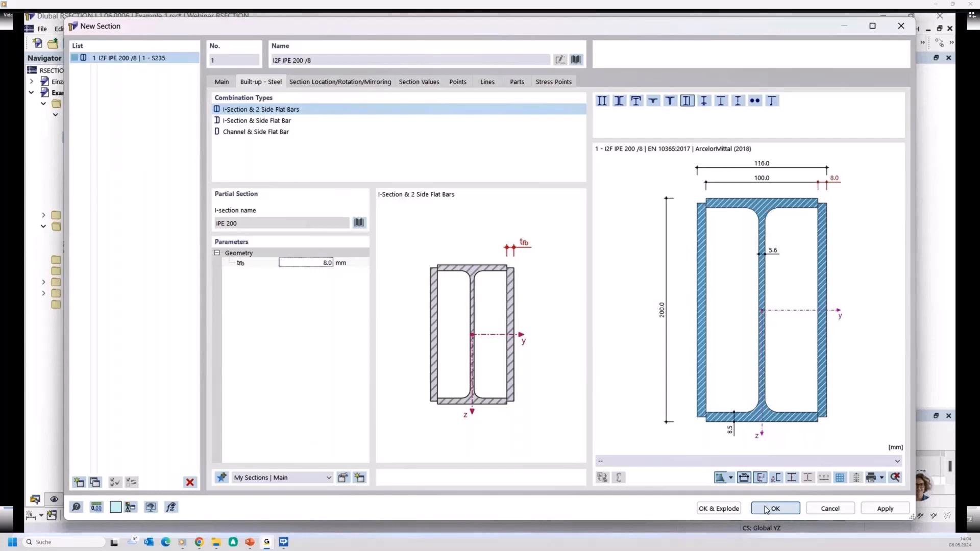
{"action": "left_click", "coordinate": [766, 510]}
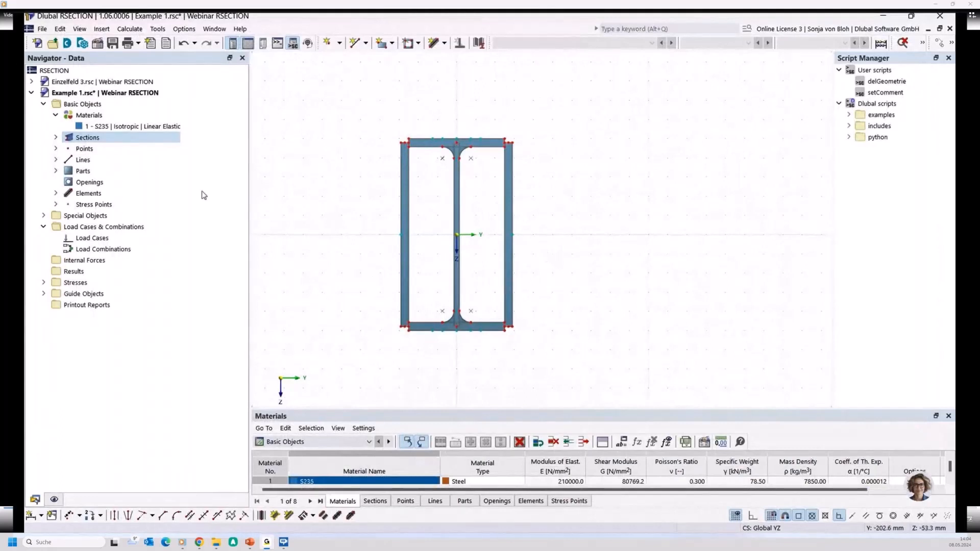
Create a new load case named "Design" with the Permanent action category
{"action": "right_click", "coordinate": [97, 239]}
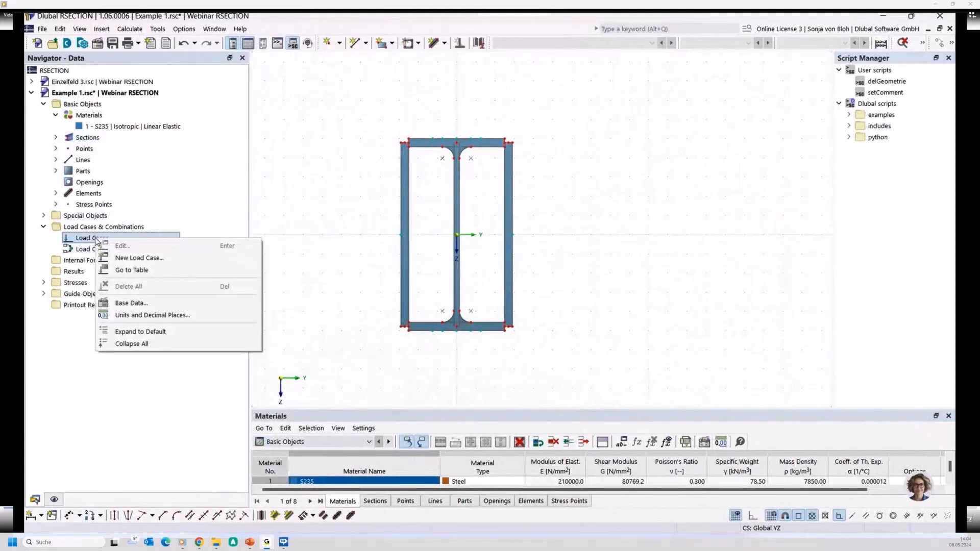
{"action": "left_click", "coordinate": [149, 258]}
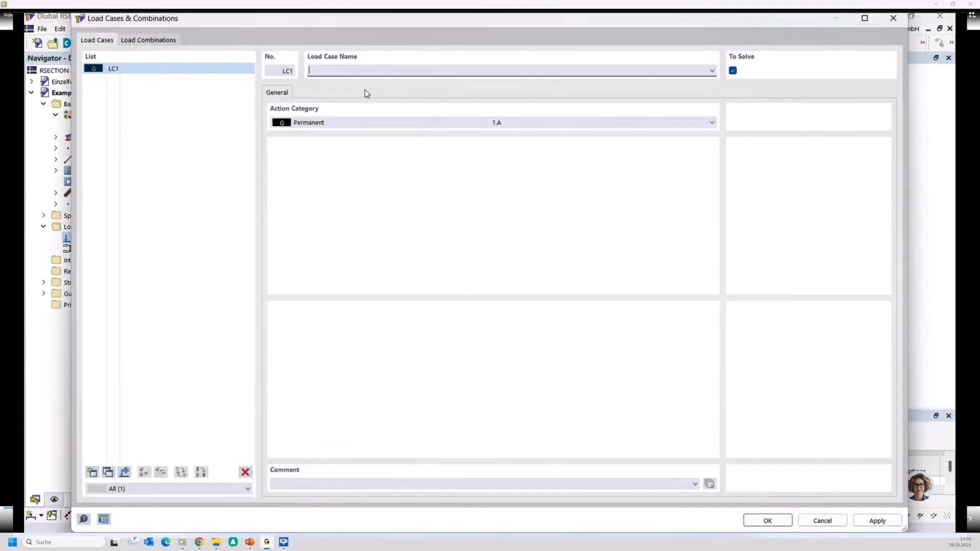
{"action": "type", "text": "Design"}
{"action": "left_click", "coordinate": [765, 521]}
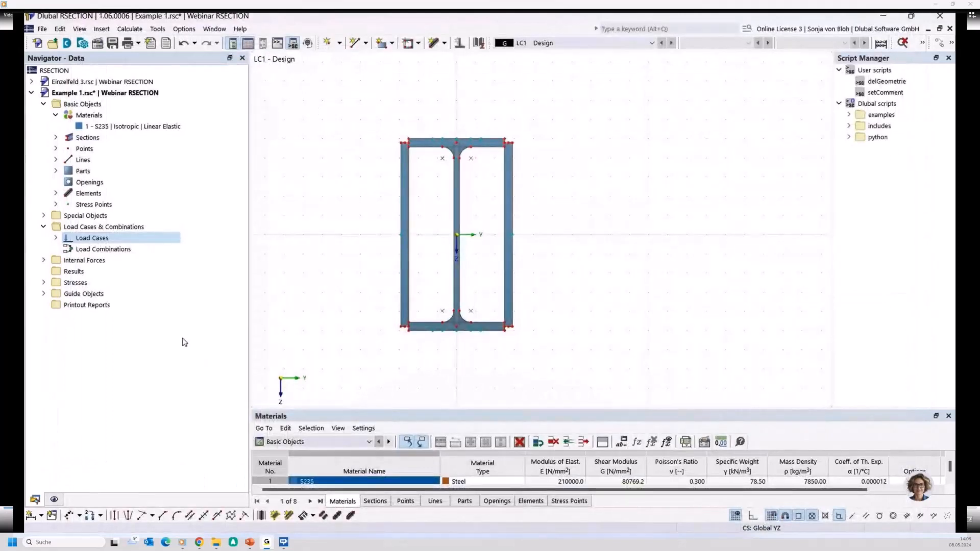
Define internal forces for the Design load case with shear force Vz of 500 kN and bending moment My of 30 kNm
{"action": "left_click", "coordinate": [43, 260]}
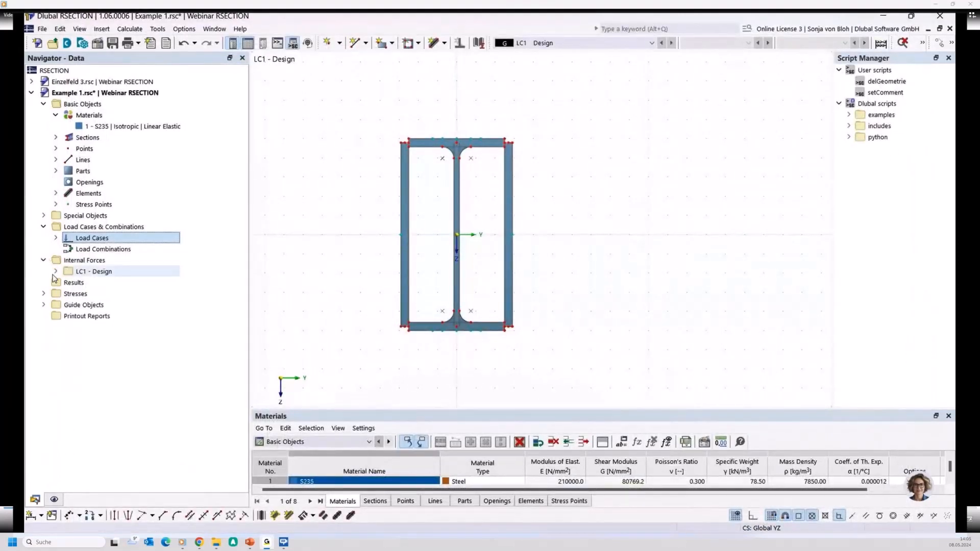
{"action": "left_click", "coordinate": [56, 272]}
{"action": "double_click", "coordinate": [105, 282]}
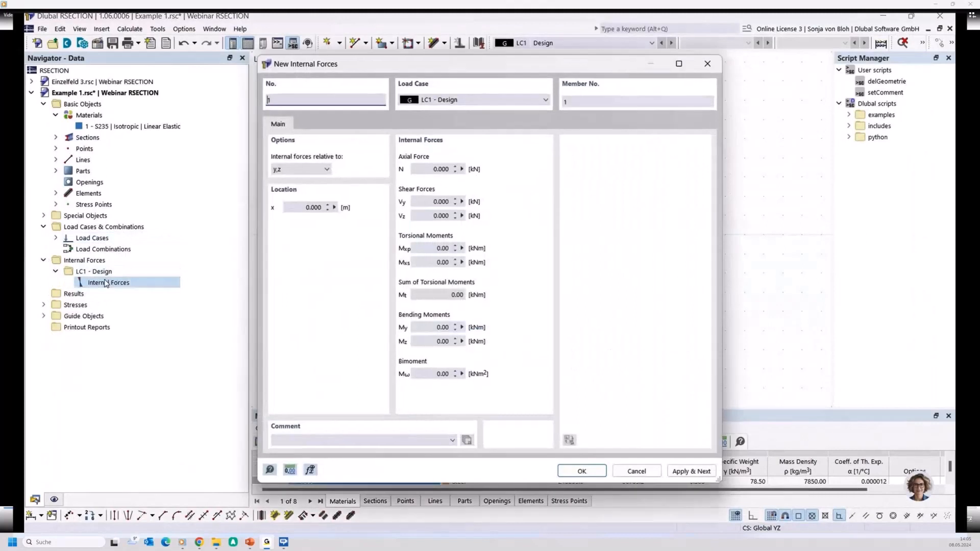
{"action": "left_click", "coordinate": [437, 215]}
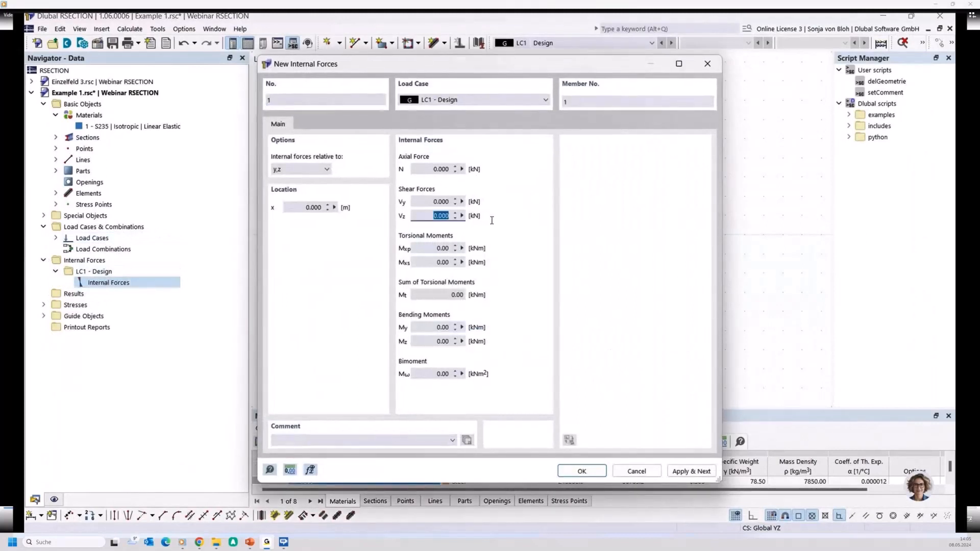
{"action": "type", "text": "500"}
{"action": "left_click", "coordinate": [423, 327]}
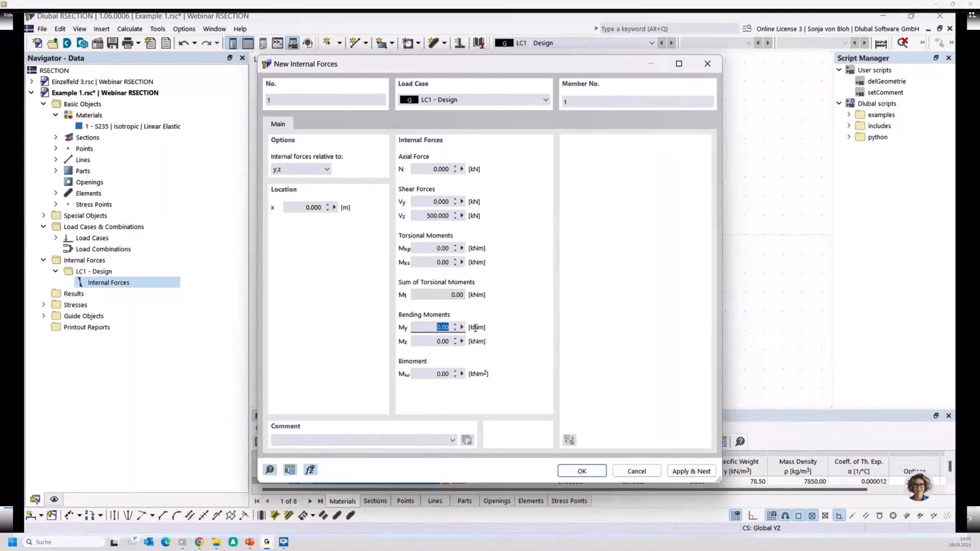
{"action": "type", "text": "30"}
{"action": "left_click", "coordinate": [584, 470]}
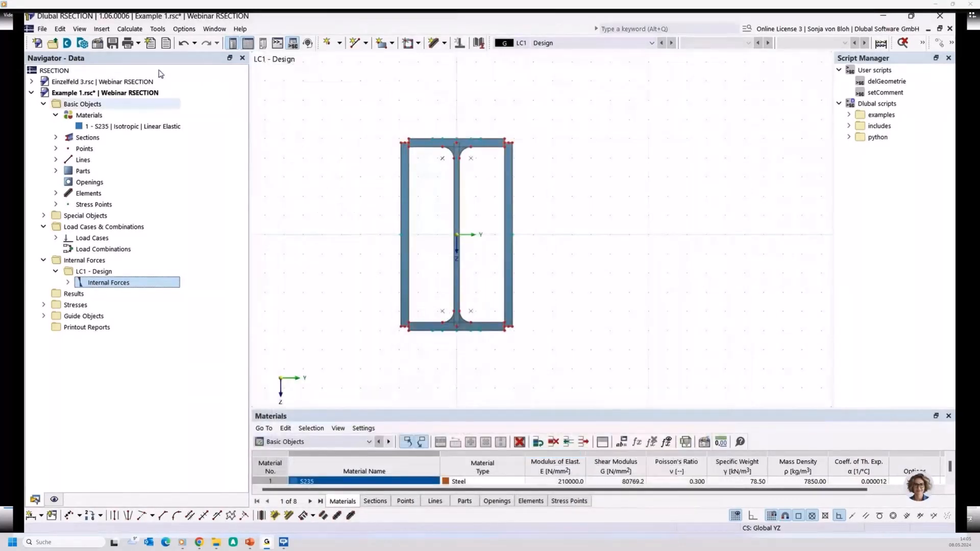
Calculate the section and list its elements in the data navigator, selecting the first one
{"action": "left_click", "coordinate": [129, 29]}
{"action": "left_click", "coordinate": [138, 43]}
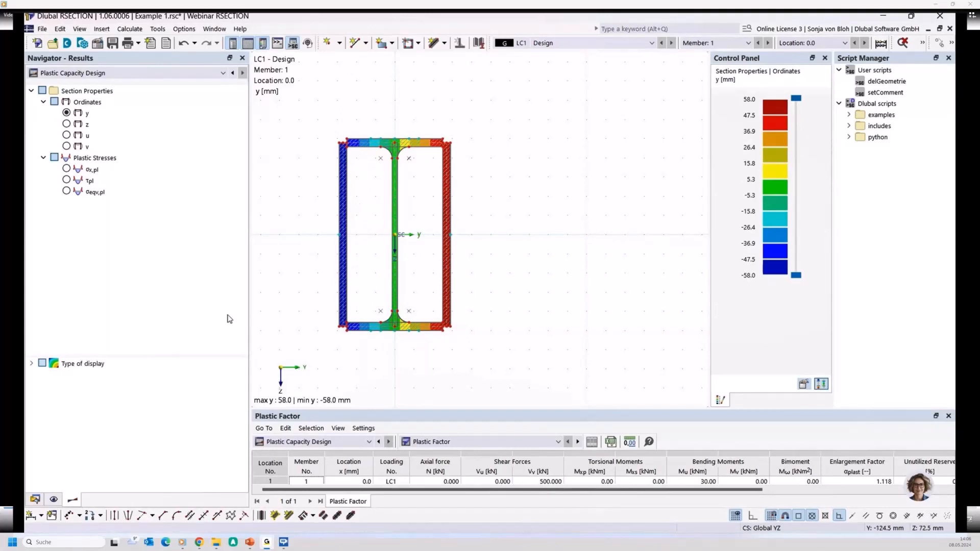
{"action": "left_click", "coordinate": [35, 499]}
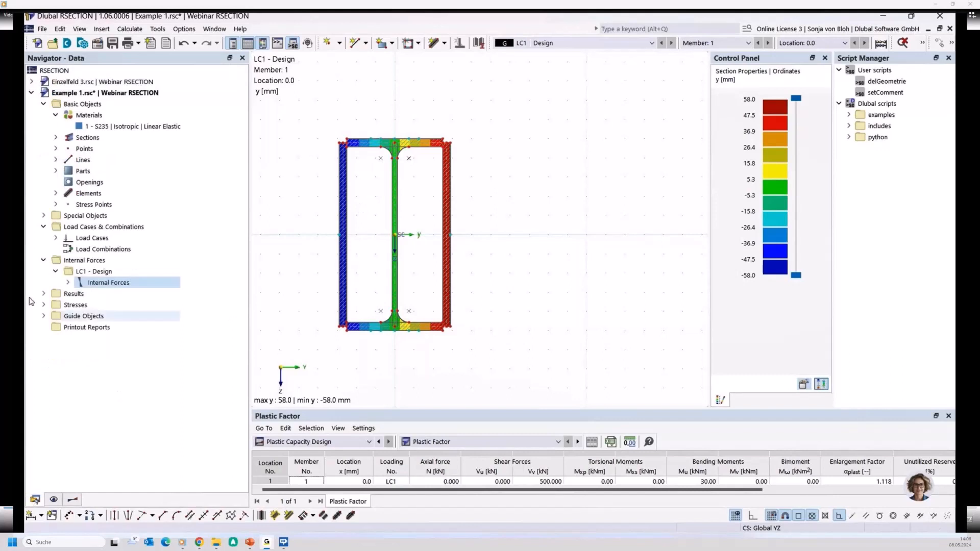
{"action": "left_click", "coordinate": [55, 193]}
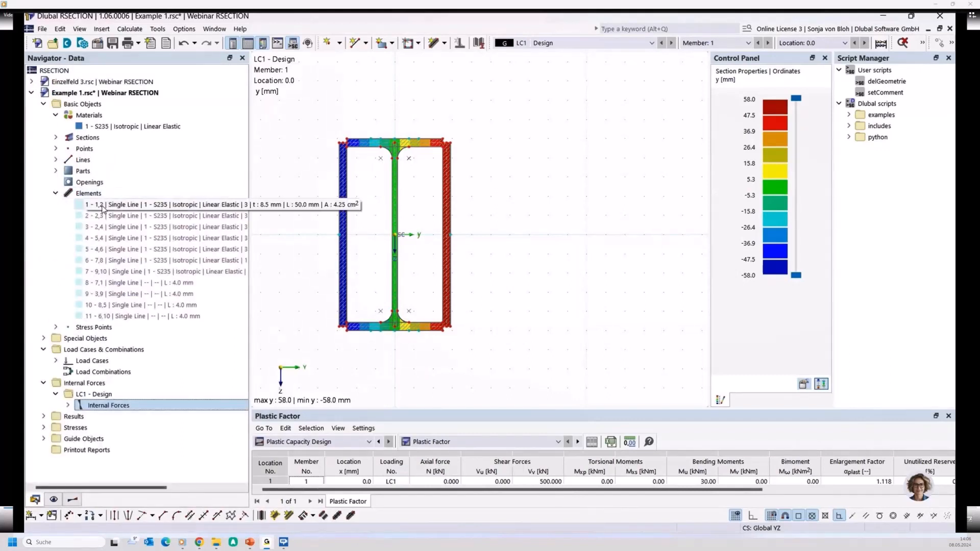
{"action": "left_click", "coordinate": [102, 206]}
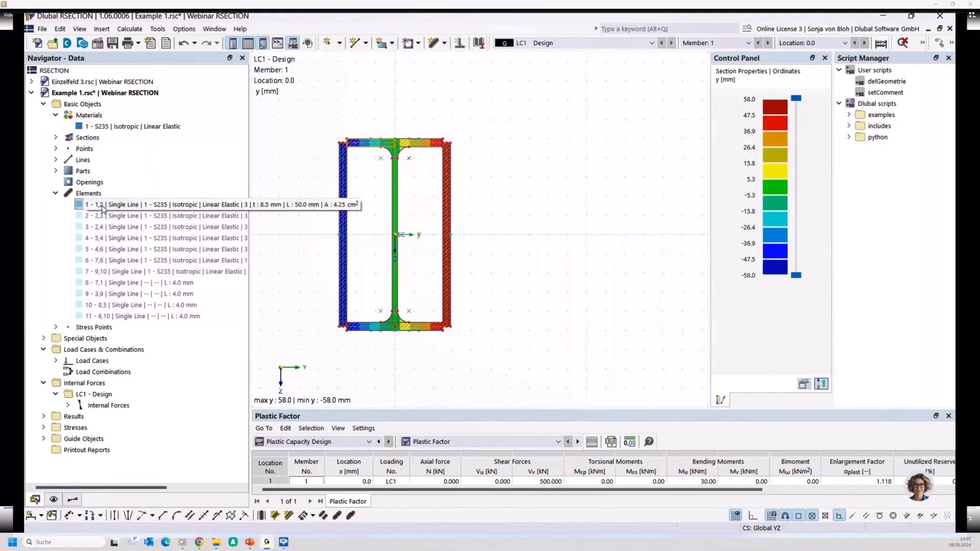
Review the analysis method and the add-on's design standard in the model's base data without changing anything
{"action": "right_click", "coordinate": [106, 107]}
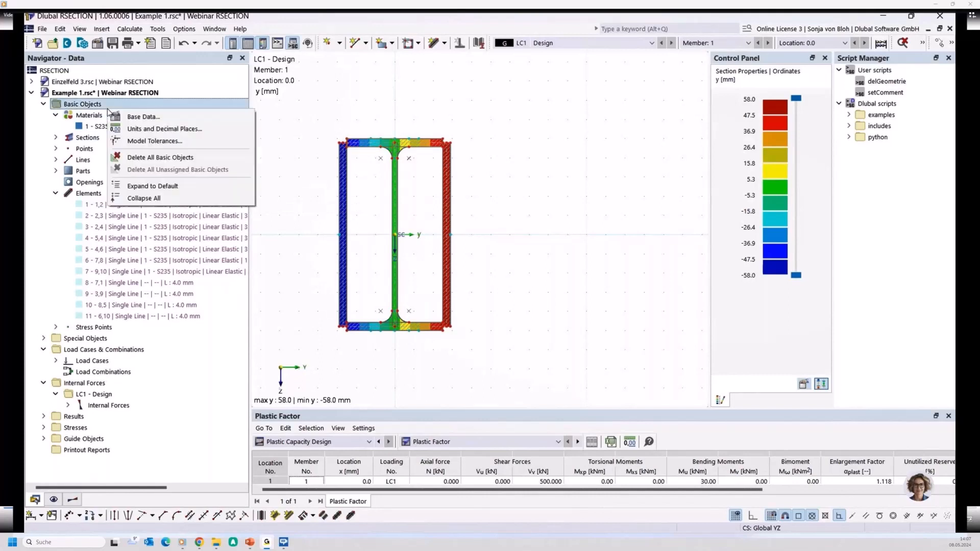
{"action": "left_click", "coordinate": [121, 117]}
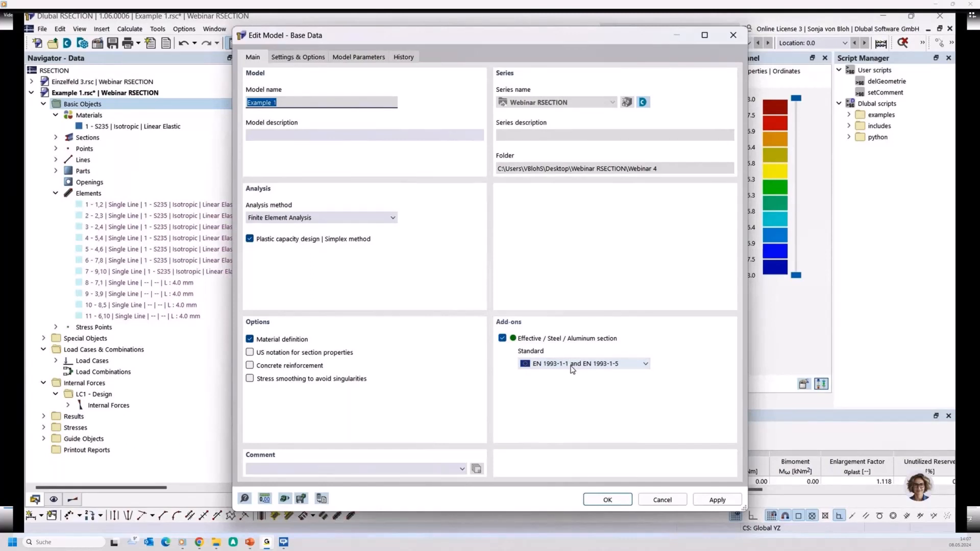
{"action": "left_click", "coordinate": [650, 502]}
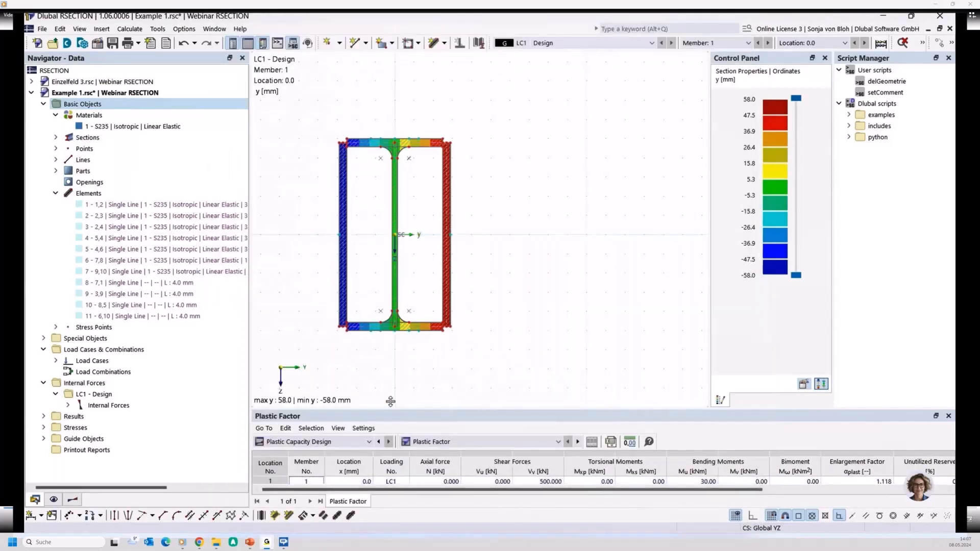
Enlarge the results table and display the Effective Thin-Walled Analysis section classification according to EN 1993-1-1
{"action": "left_click_drag", "start_coordinate": [391, 402], "coordinate": [390, 332]}
{"action": "left_click", "coordinate": [357, 365]}
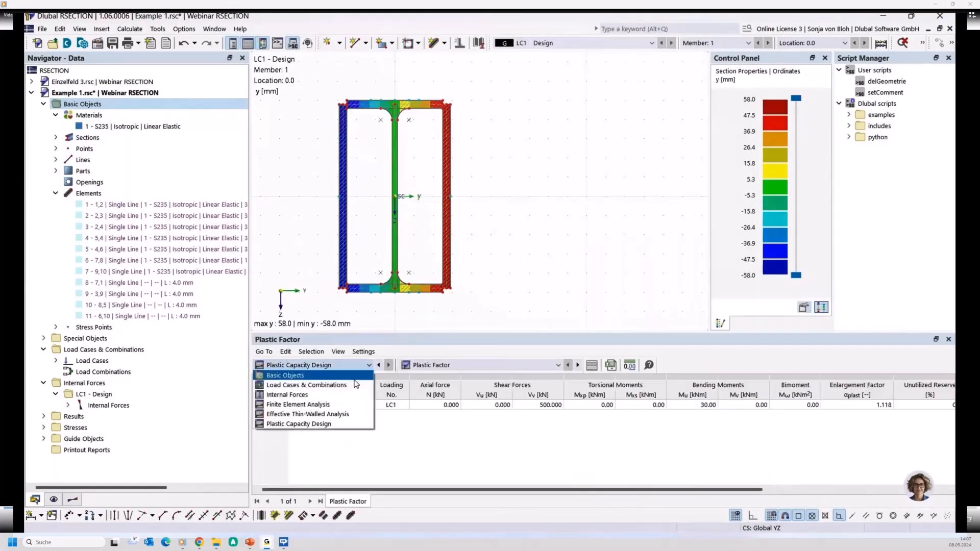
{"action": "left_click", "coordinate": [299, 414]}
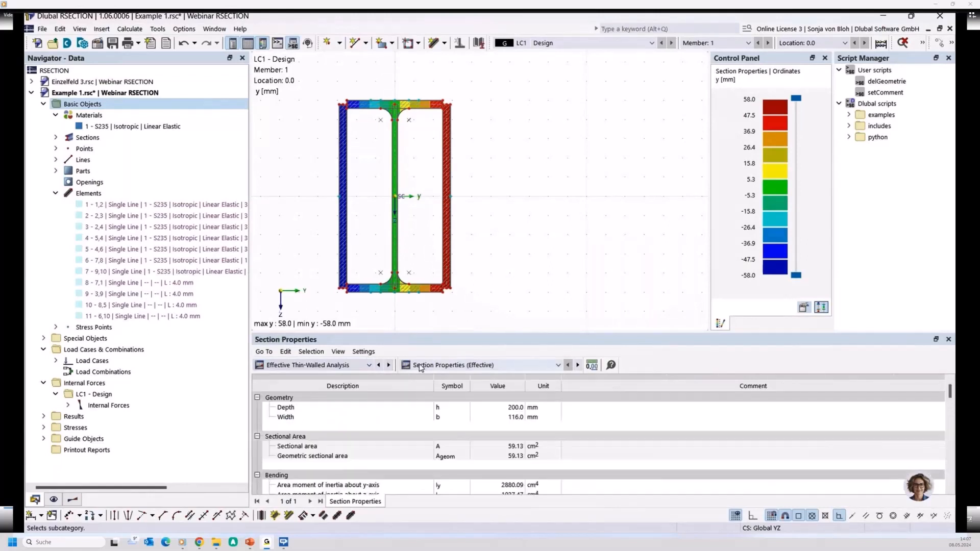
{"action": "left_click", "coordinate": [508, 363]}
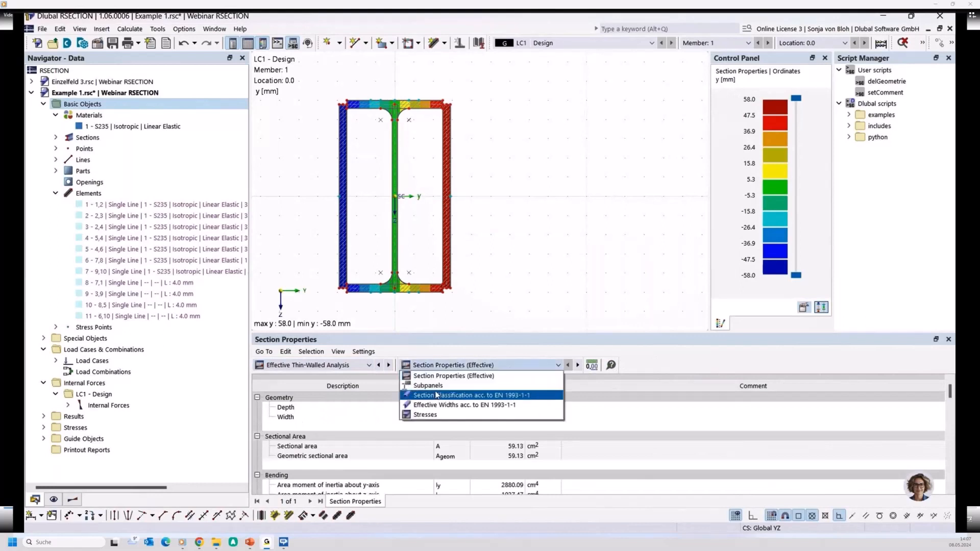
{"action": "left_click", "coordinate": [436, 396]}
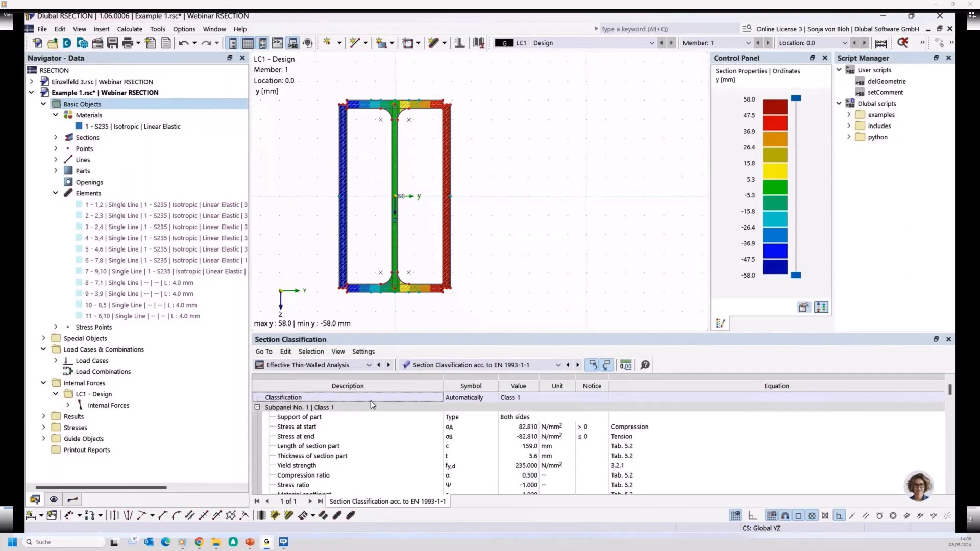
Show the Finite Element Analysis stresses by loading and locate the von Mises equivalent stress point on the section
{"action": "left_click", "coordinate": [369, 366]}
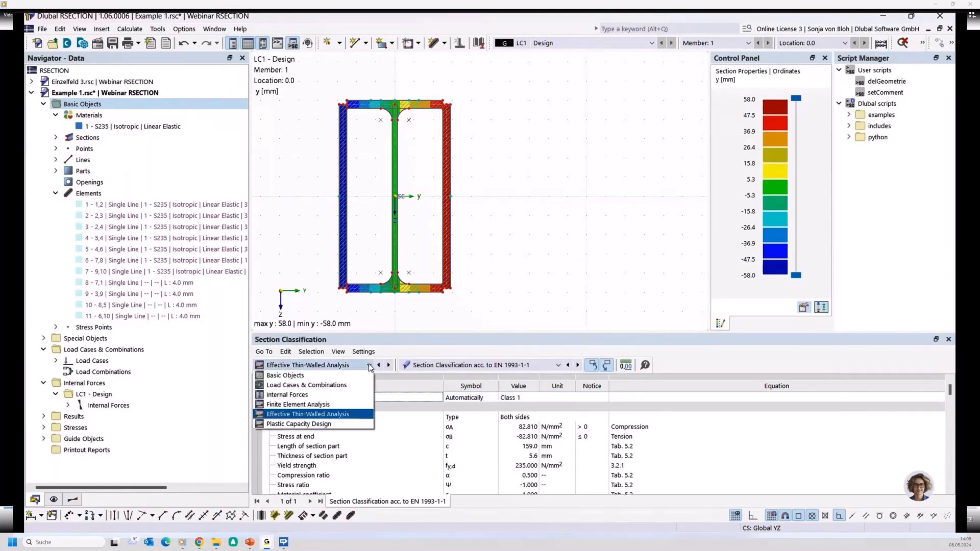
{"action": "left_click", "coordinate": [327, 406]}
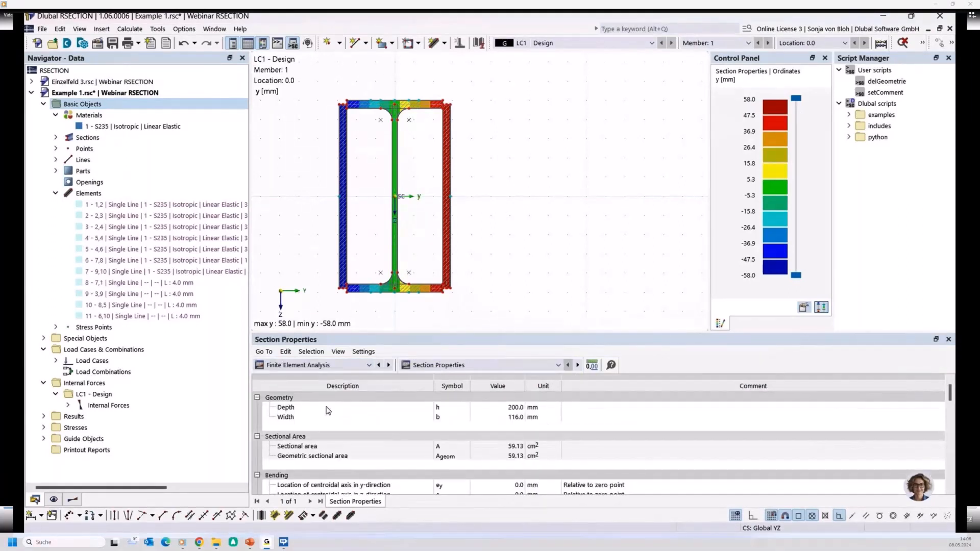
{"action": "left_click", "coordinate": [480, 365]}
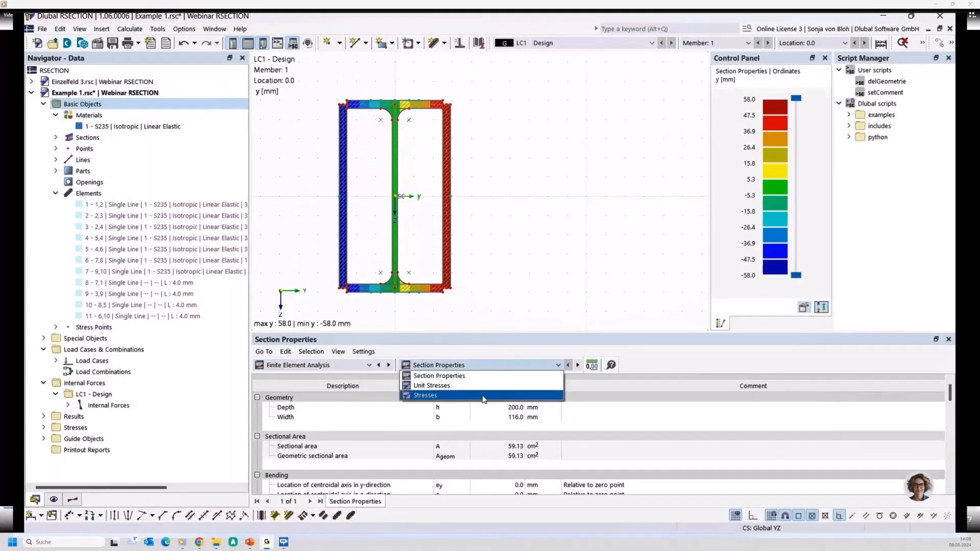
{"action": "left_click", "coordinate": [484, 396]}
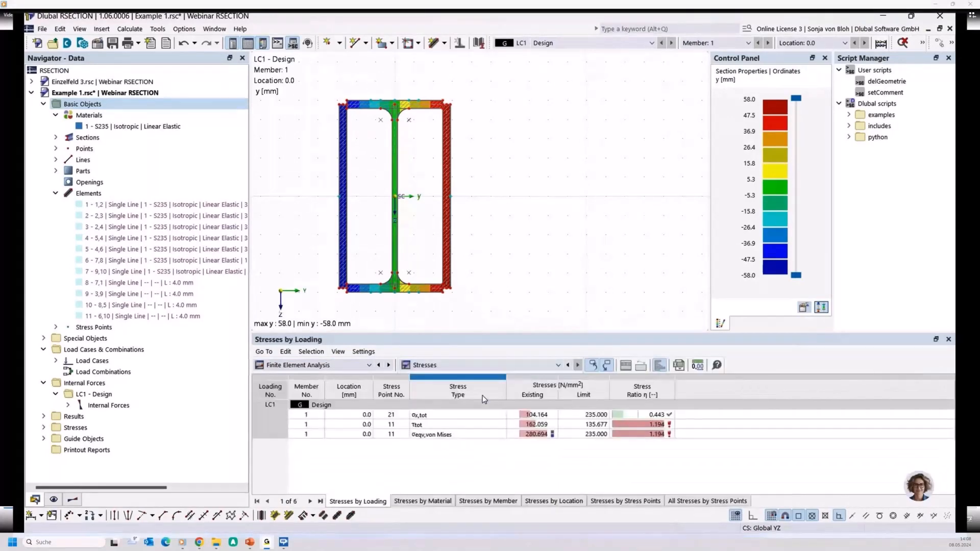
{"action": "left_click", "coordinate": [459, 435]}
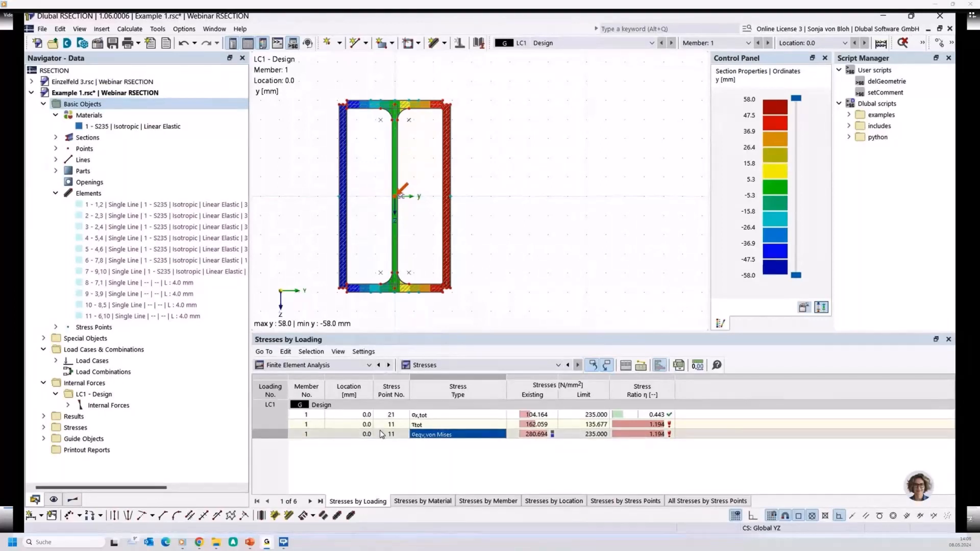
Return to the Plastic Capacity Design results and examine the enlargement factor for LC1
{"action": "left_click", "coordinate": [367, 368]}
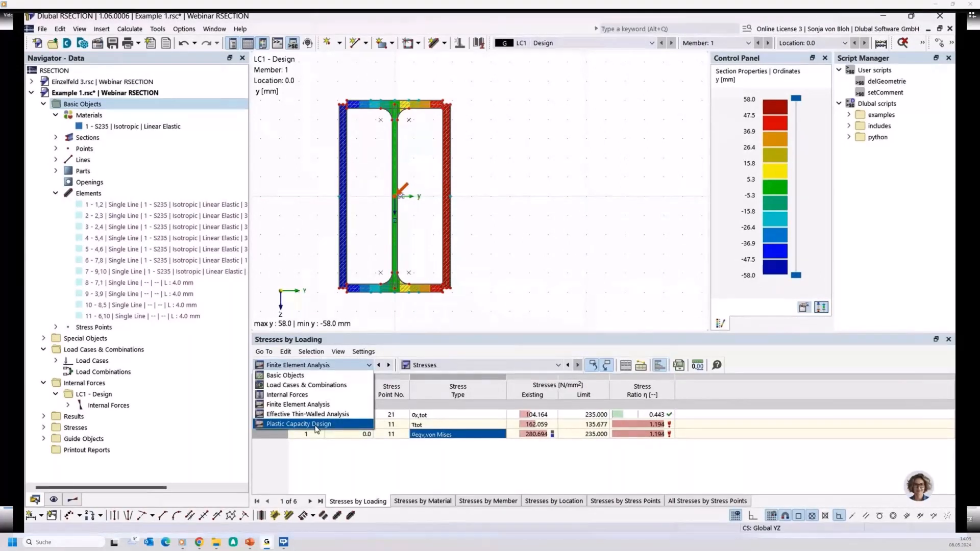
{"action": "left_click", "coordinate": [316, 424]}
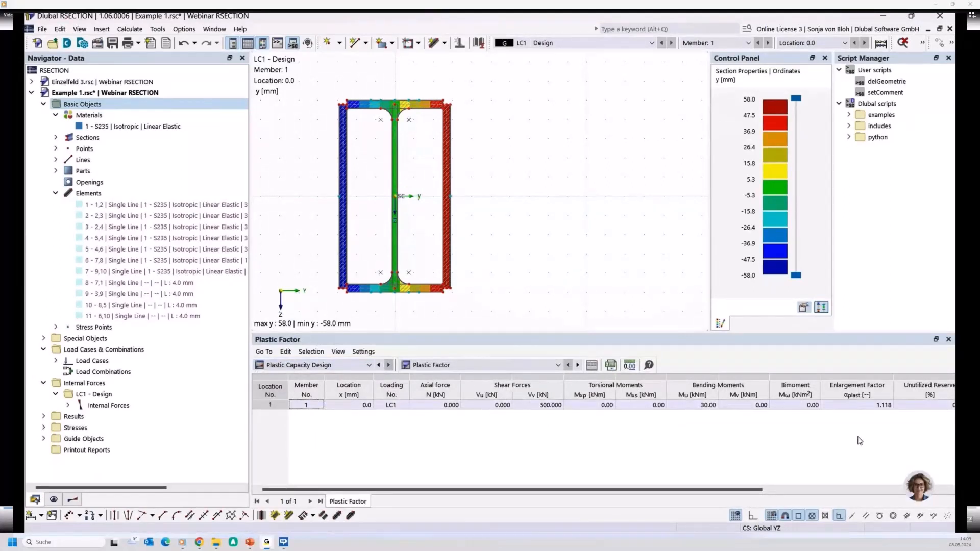
{"action": "left_click", "coordinate": [856, 405]}
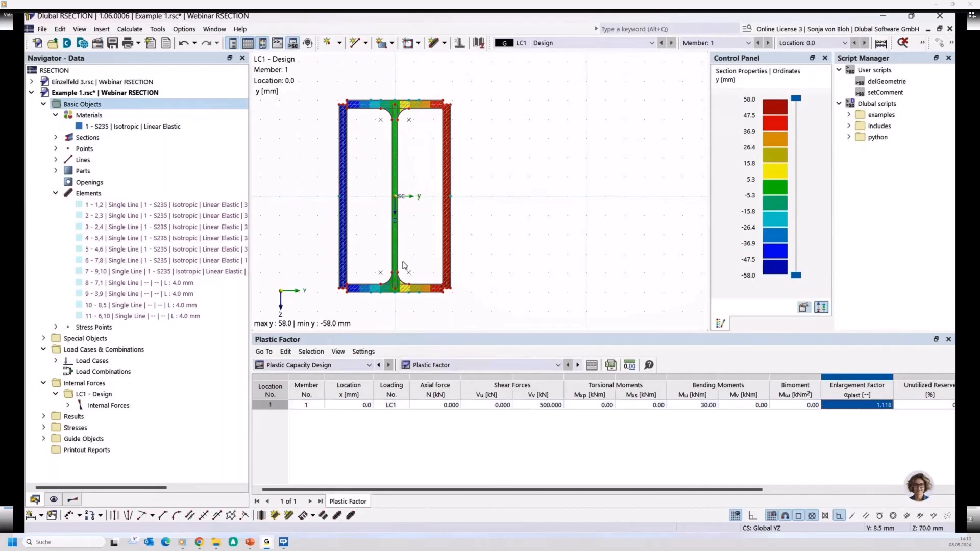
Explode the I2F IPE 200 section into individual objects and delete all elements of the model
{"action": "left_click", "coordinate": [56, 138]}
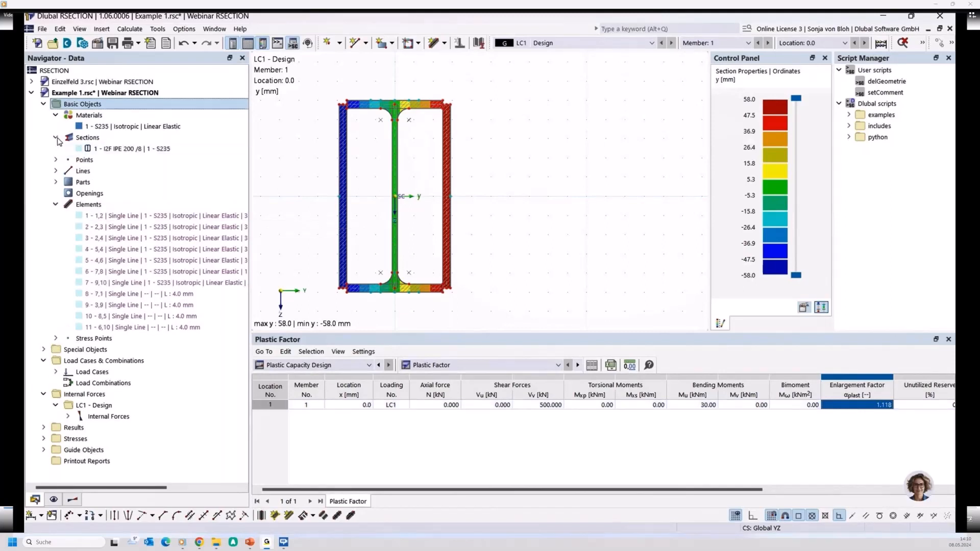
{"action": "right_click", "coordinate": [106, 152]}
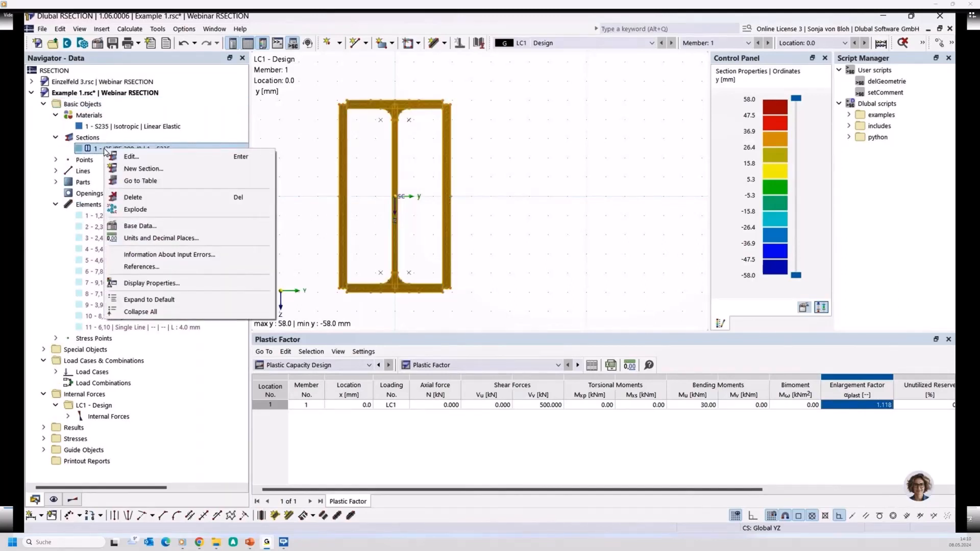
{"action": "left_click", "coordinate": [145, 210]}
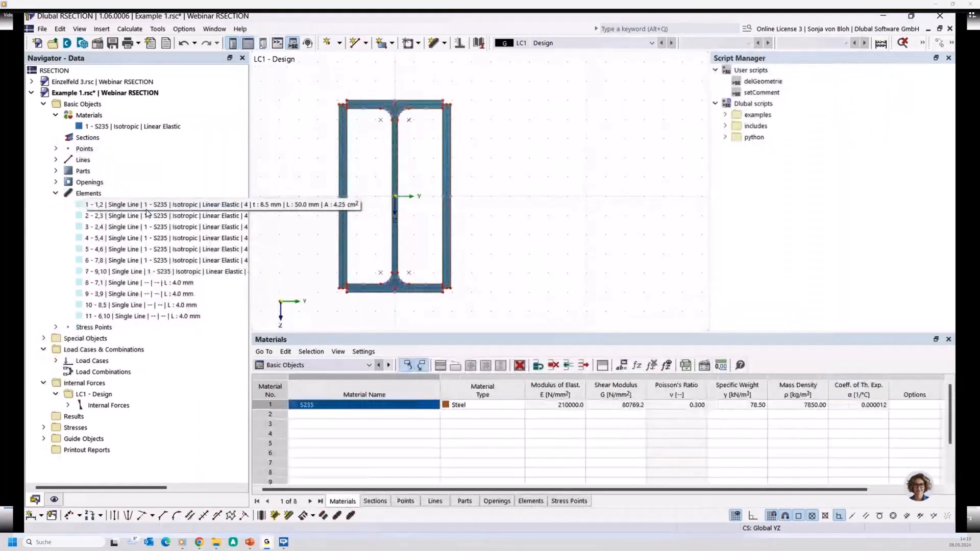
{"action": "right_click", "coordinate": [98, 198]}
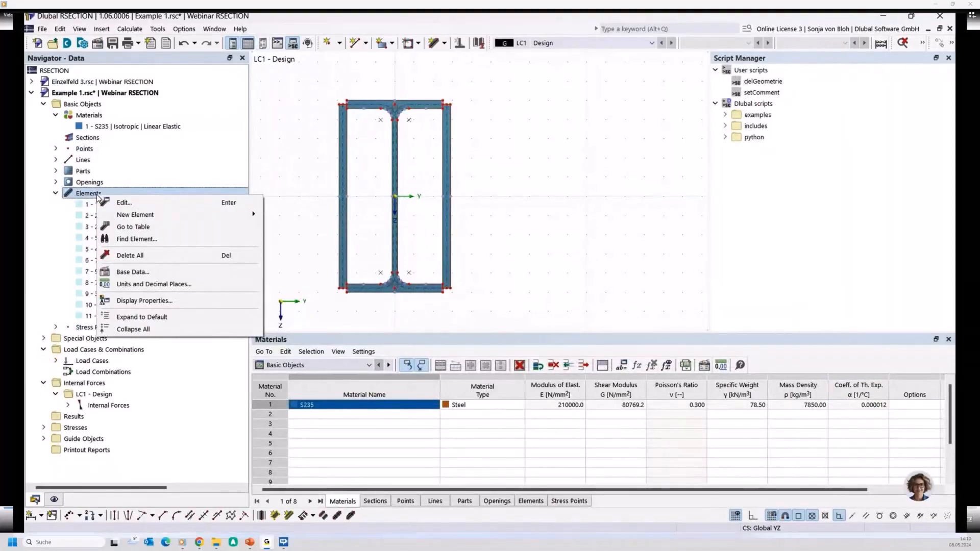
{"action": "left_click", "coordinate": [122, 256]}
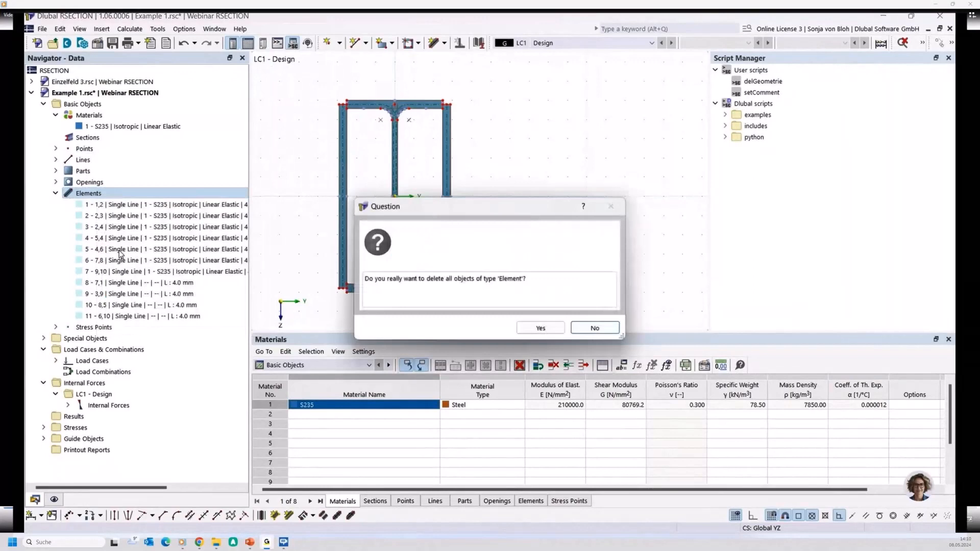
{"action": "left_click", "coordinate": [562, 329]}
Disable the Effective / Steel / Aluminum section add-on in the model's base data
{"action": "left_click", "coordinate": [93, 105]}
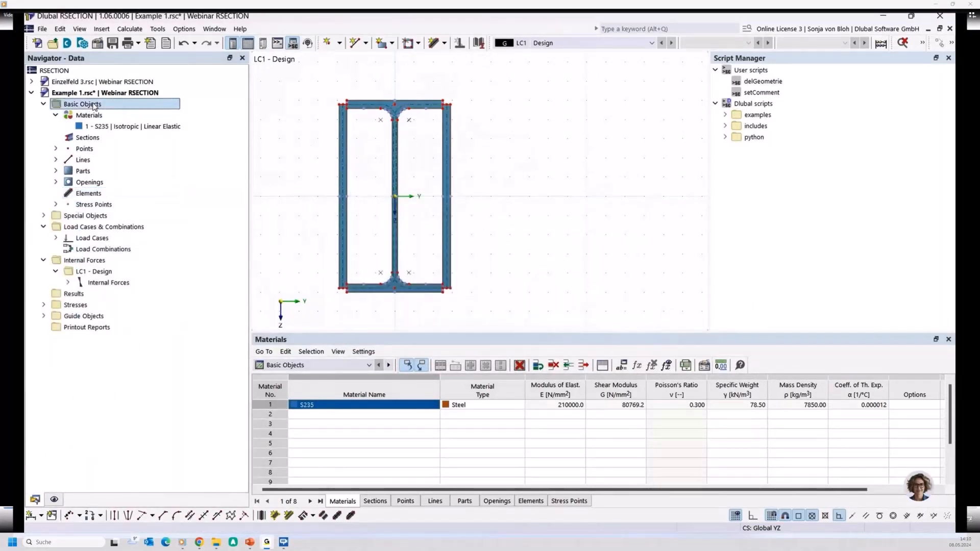
{"action": "double_click", "coordinate": [94, 104]}
{"action": "right_click", "coordinate": [93, 105]}
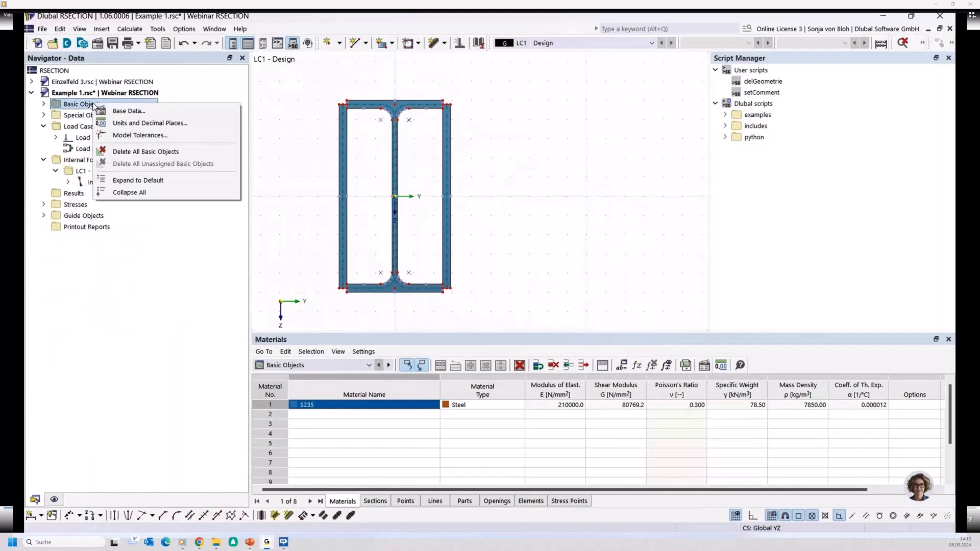
{"action": "left_click", "coordinate": [137, 113]}
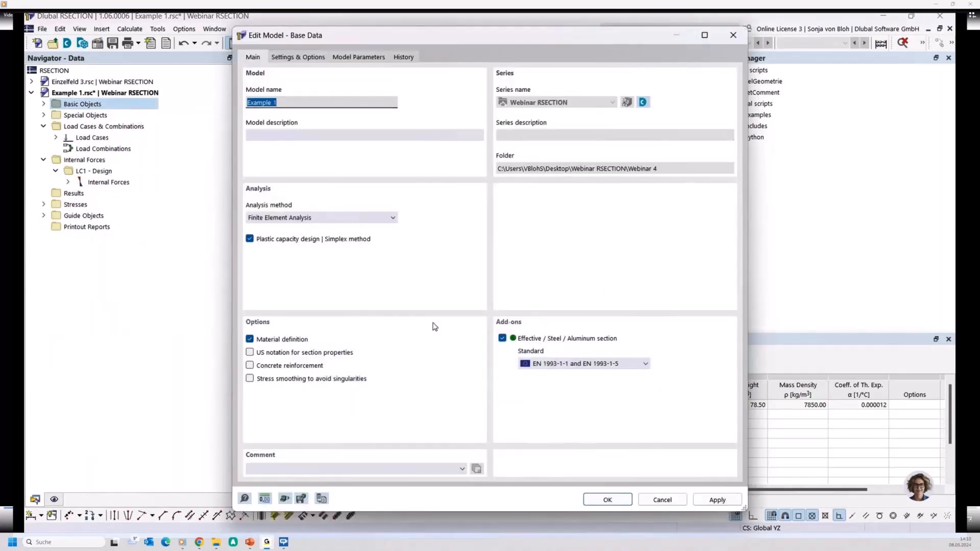
{"action": "left_click", "coordinate": [503, 339]}
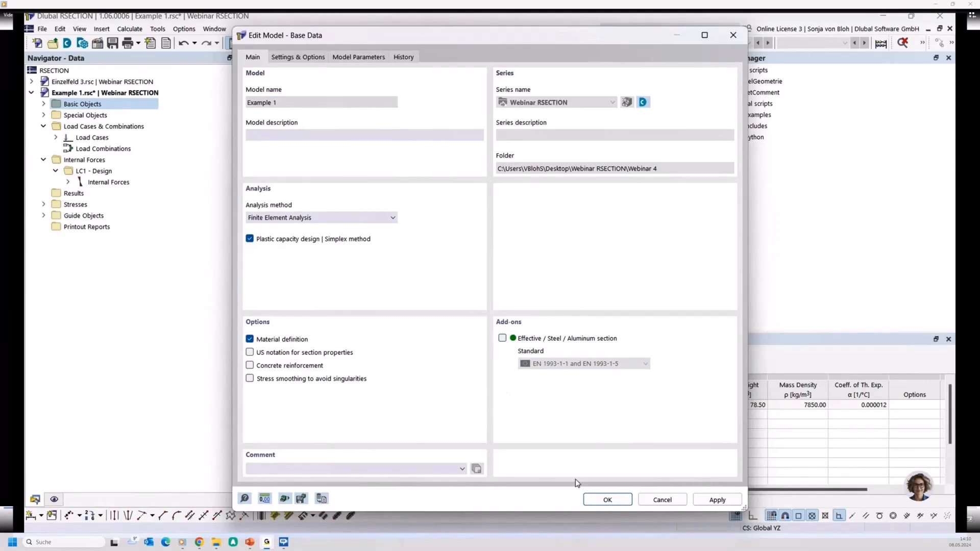
{"action": "left_click", "coordinate": [607, 500]}
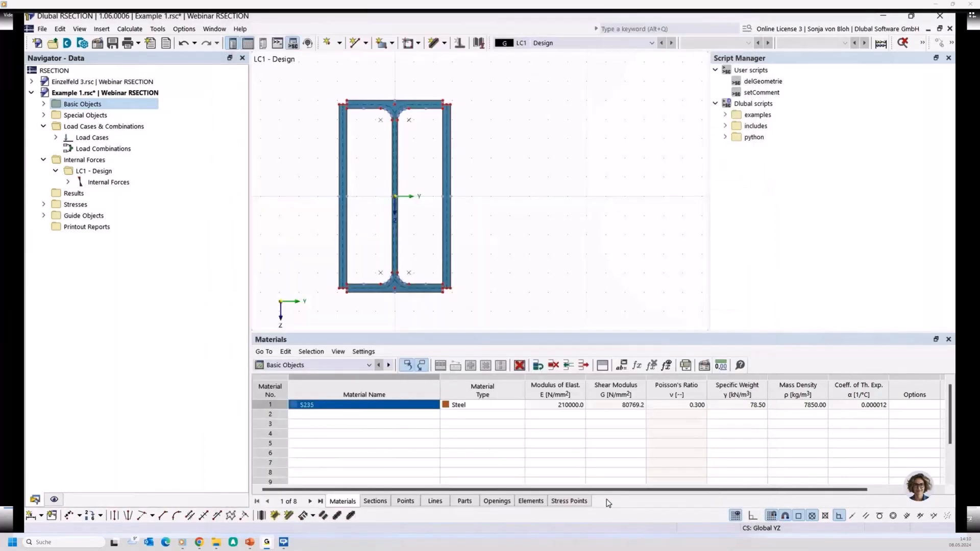
Recalculate the section without elements and check its plastic enlargement factor
{"action": "left_click", "coordinate": [129, 29]}
{"action": "left_click", "coordinate": [153, 39]}
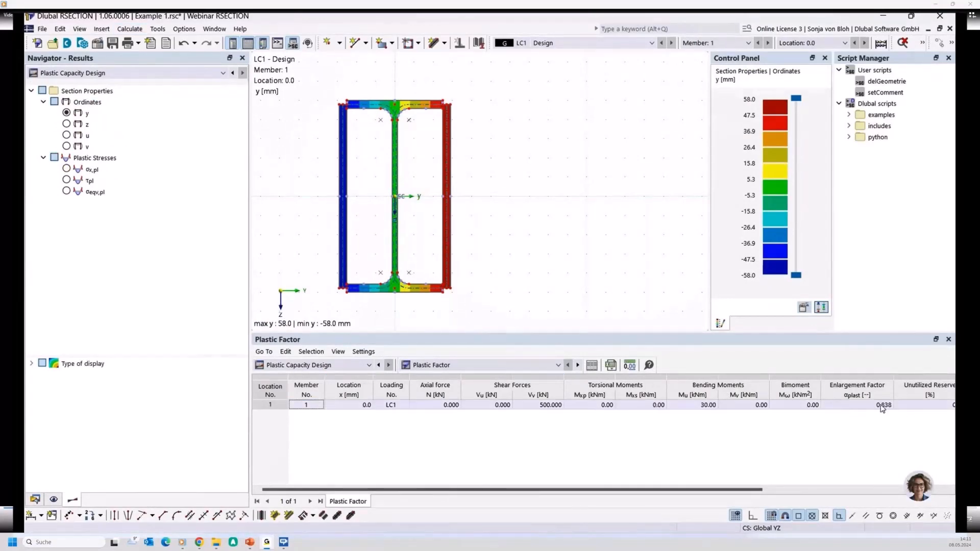
{"action": "left_click", "coordinate": [855, 405]}
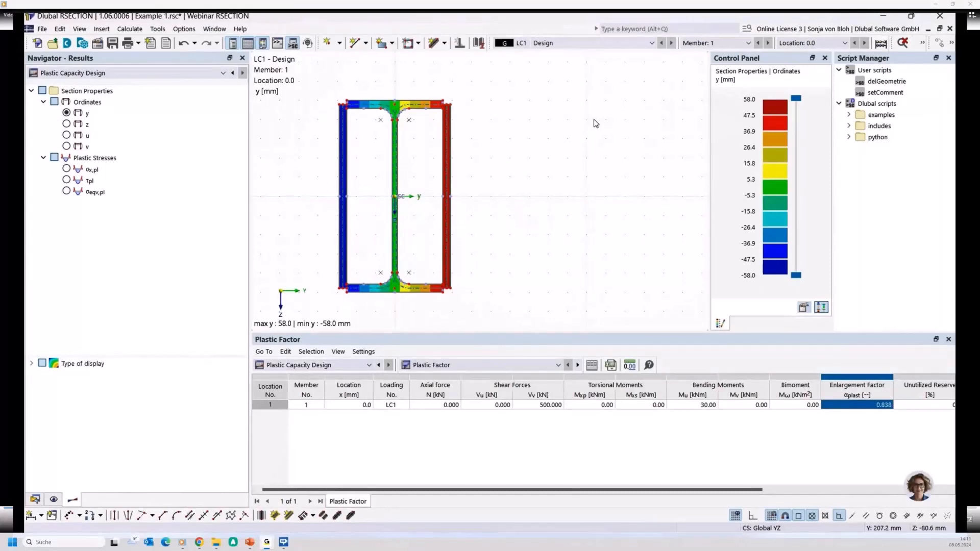
Create a new model named "Example 2" with Thin-Walled Analysis as the analysis method
{"action": "left_click", "coordinate": [35, 499]}
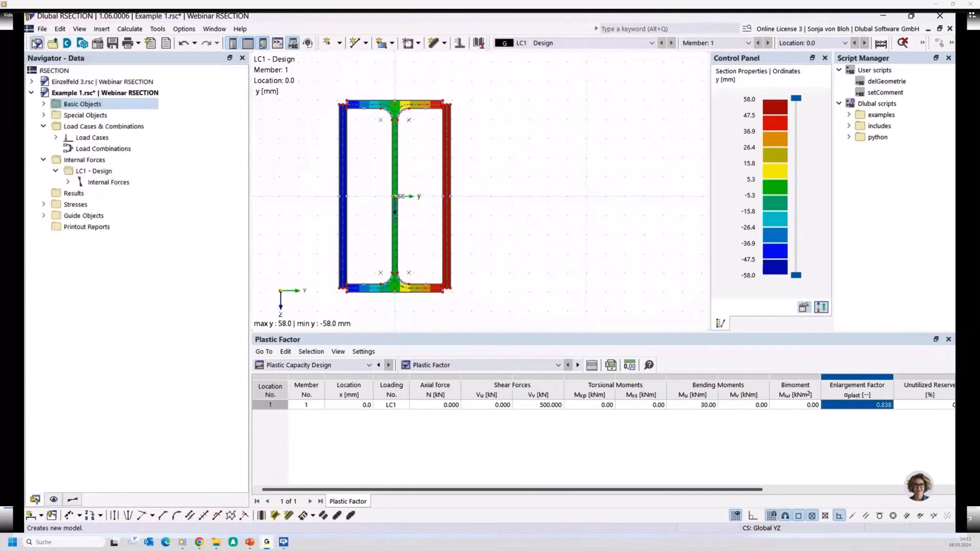
{"action": "left_click", "coordinate": [36, 43]}
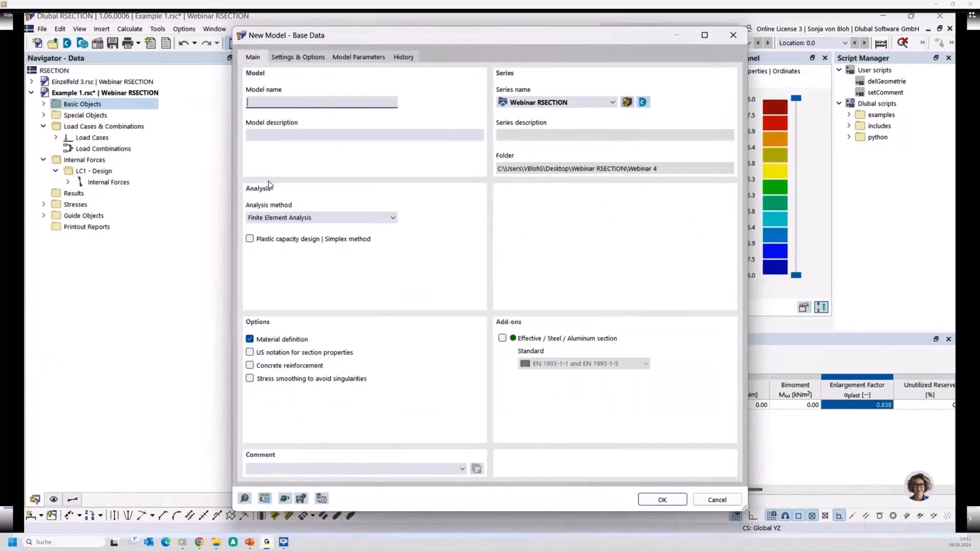
{"action": "type", "text": "Example 2"}
{"action": "left_click", "coordinate": [292, 218]}
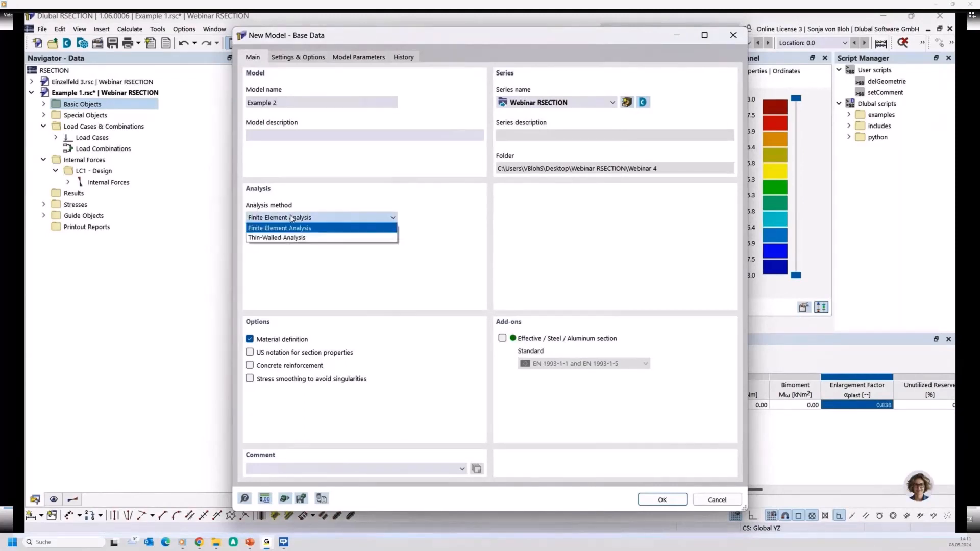
{"action": "left_click", "coordinate": [281, 238]}
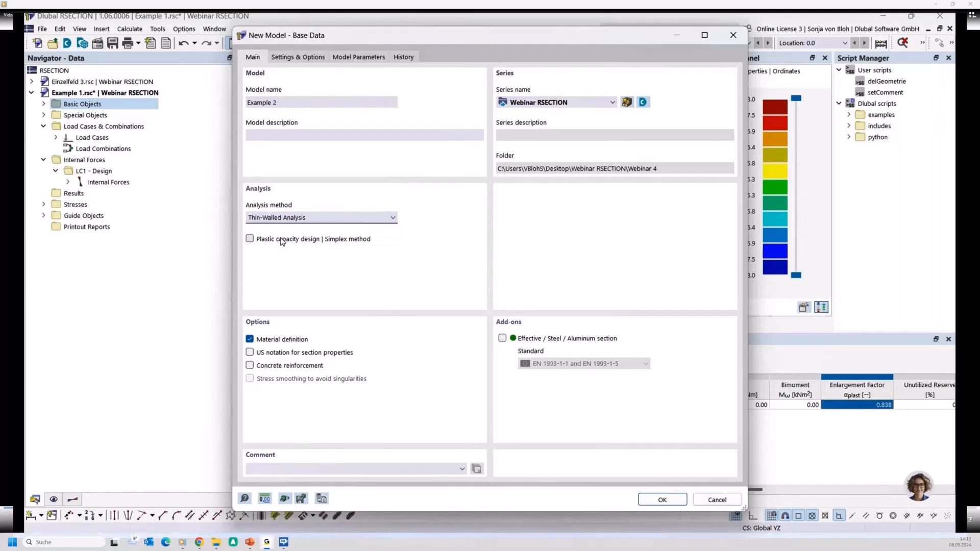
{"action": "left_click", "coordinate": [651, 497]}
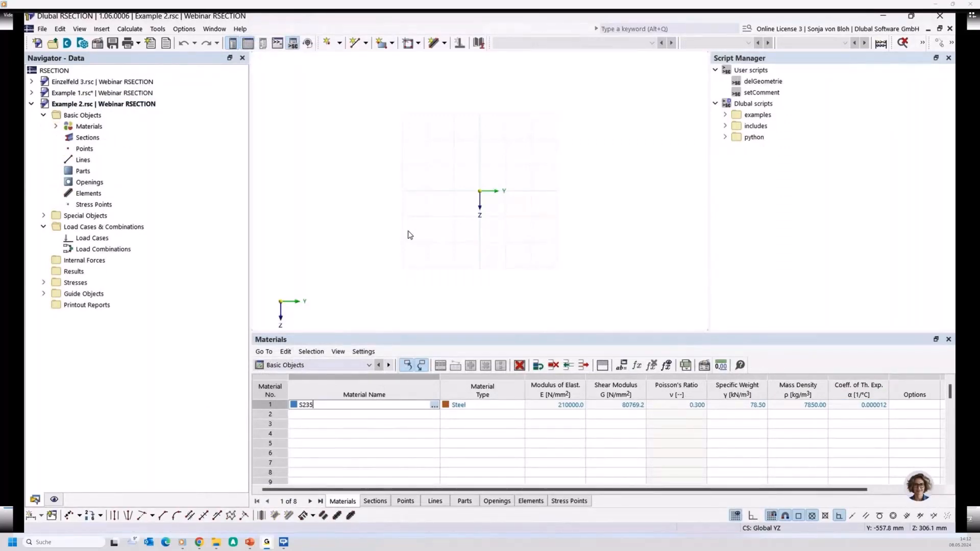
Draw two connected horizontal single-line elements, each 80 mm long and 10 mm thick, from Y 0 to 160 mm at Z -40 mm
{"action": "left_click", "coordinate": [443, 46]}
{"action": "left_click", "coordinate": [443, 60]}
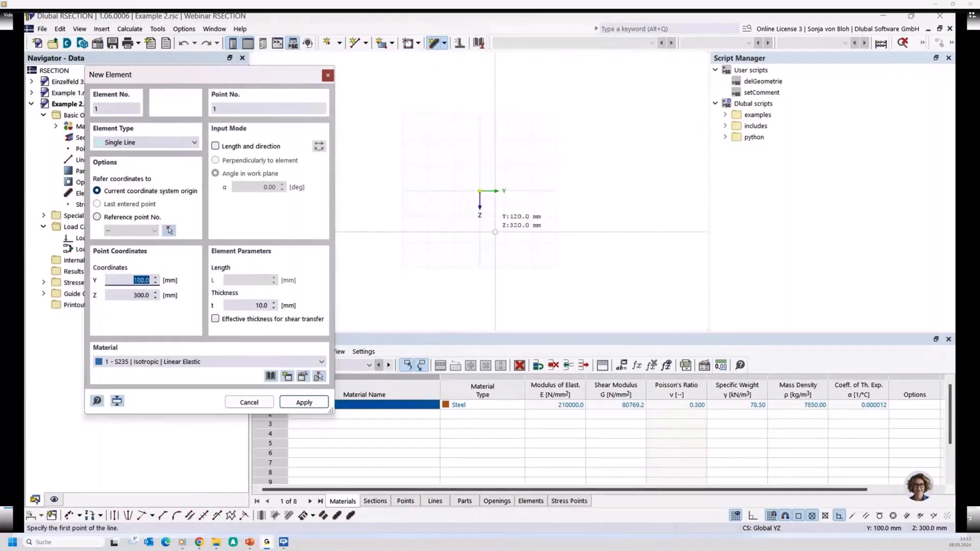
{"action": "scroll", "coordinate": [504, 188], "scroll_direction": "up", "scroll_amount": 6}
{"action": "scroll", "coordinate": [472, 187], "scroll_direction": "up", "scroll_amount": 1}
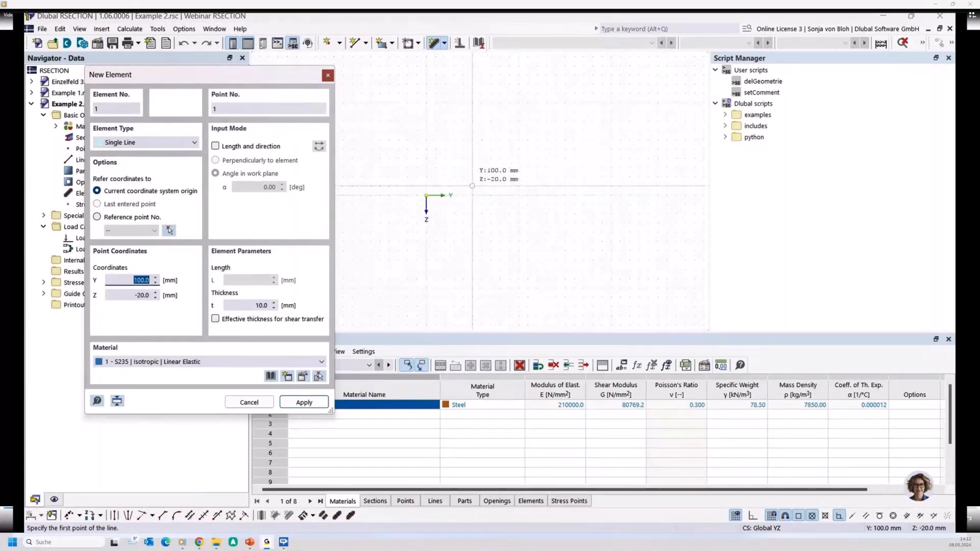
{"action": "left_click", "coordinate": [426, 177]}
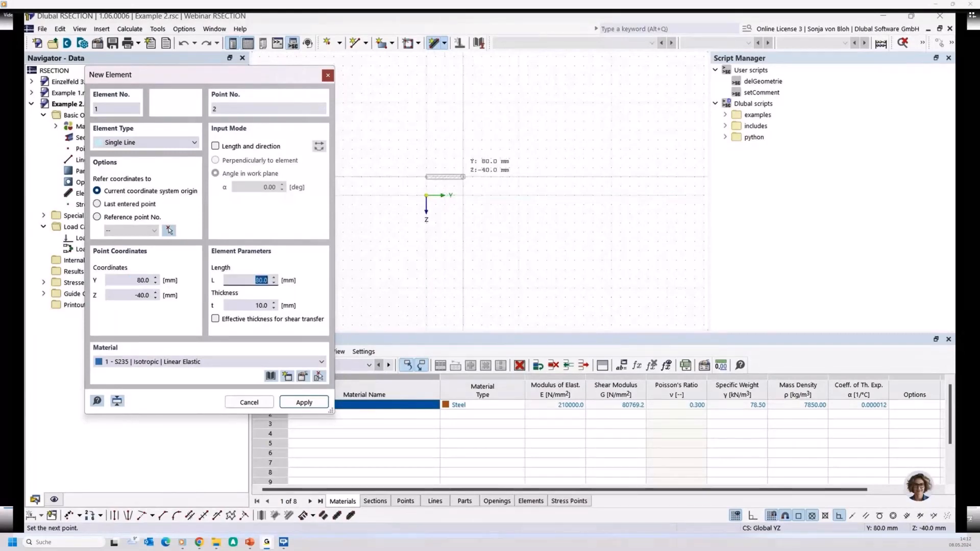
{"action": "left_click", "coordinate": [463, 177]}
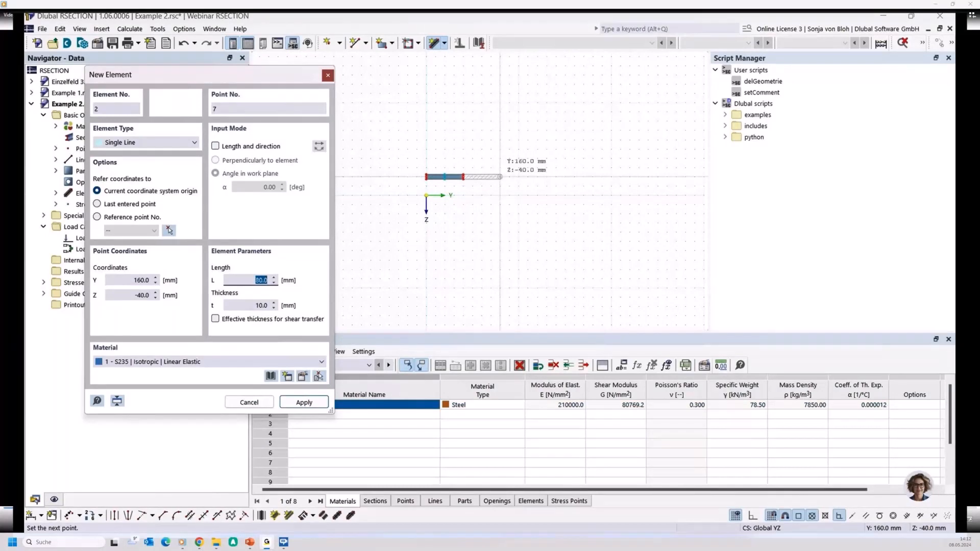
{"action": "double_click", "coordinate": [500, 176]}
{"action": "scroll", "coordinate": [450, 172], "scroll_direction": "up", "scroll_amount": 2}
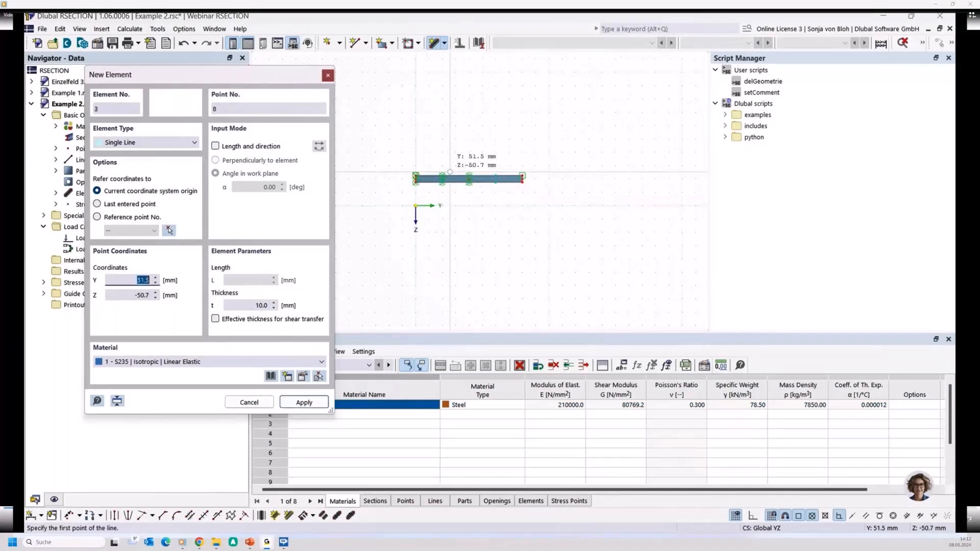
{"action": "scroll", "coordinate": [450, 172], "scroll_direction": "up", "scroll_amount": 2}
{"action": "key", "text": "Escape"}
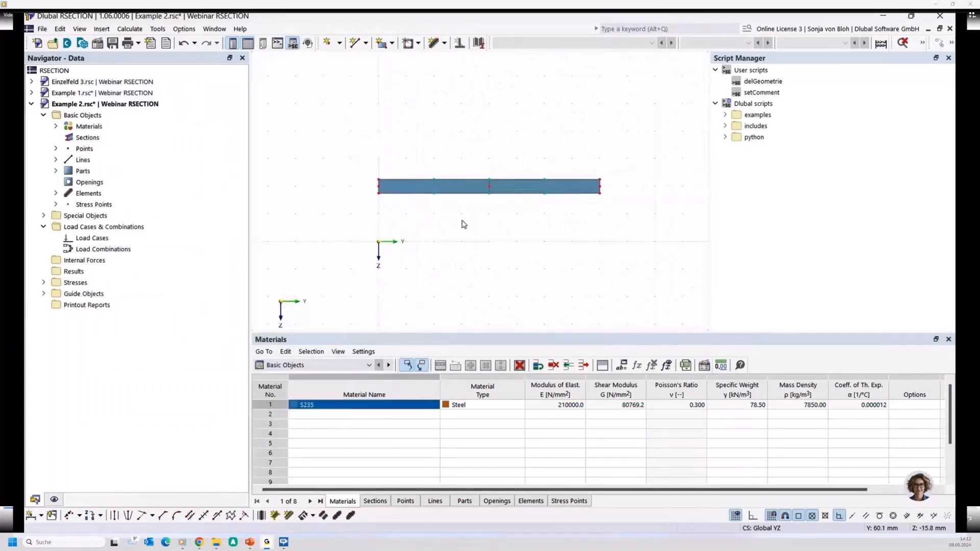
Turn on object numbering for the points and elements of the horizontal section
{"action": "scroll", "coordinate": [464, 224], "scroll_direction": "up", "scroll_amount": 1}
{"action": "right_click", "coordinate": [381, 211]}
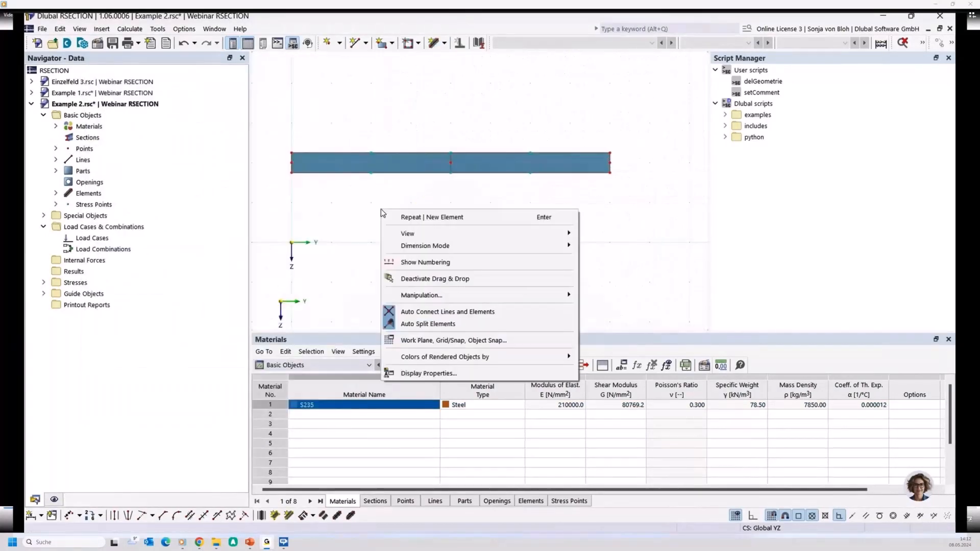
{"action": "left_click", "coordinate": [407, 263]}
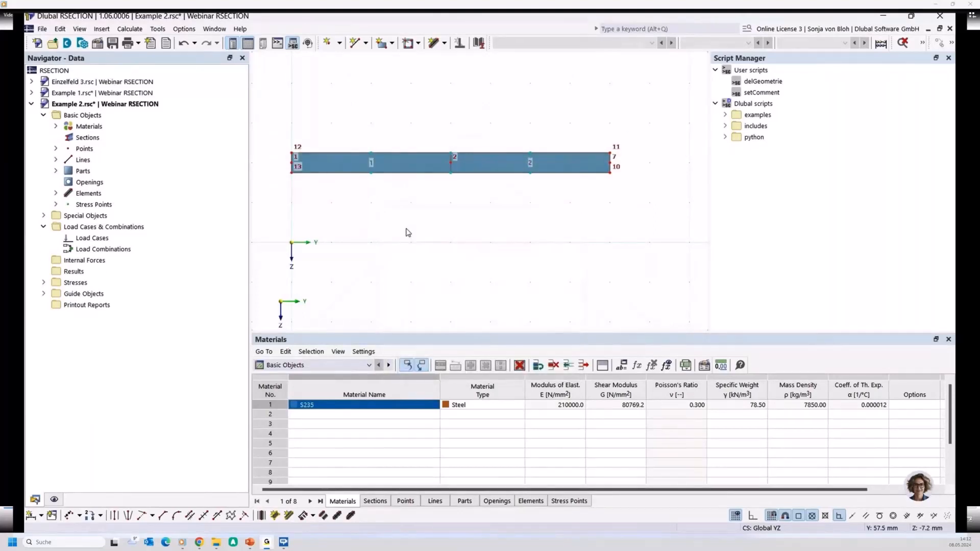
Inspect single-line elements 1 and 2 in the navigator and select the point they share at the middle of the bar
{"action": "left_click", "coordinate": [56, 193]}
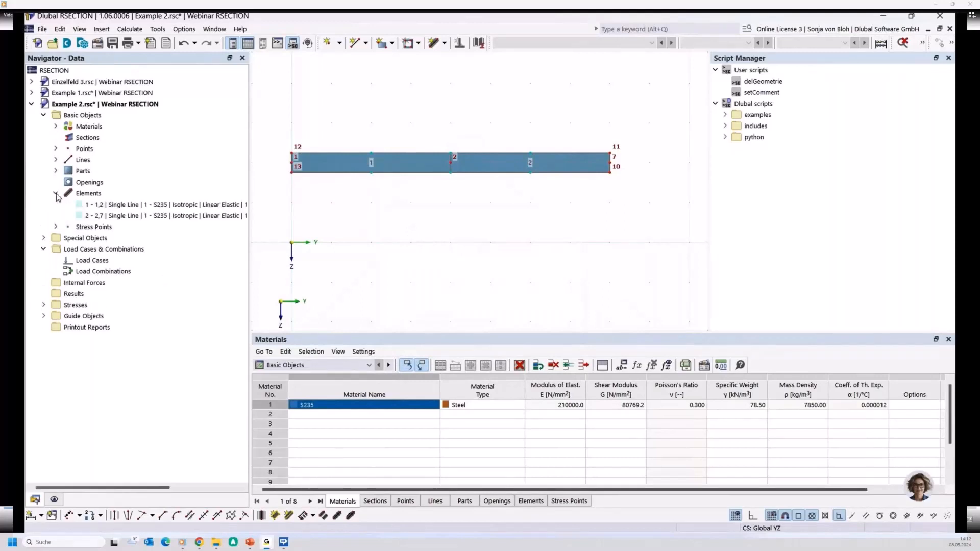
{"action": "left_click", "coordinate": [108, 205]}
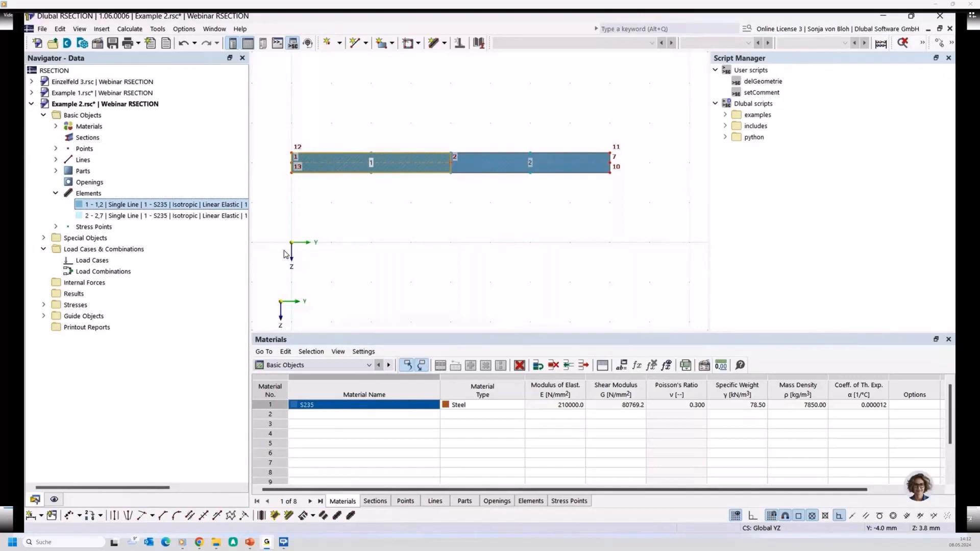
{"action": "left_click", "coordinate": [145, 216]}
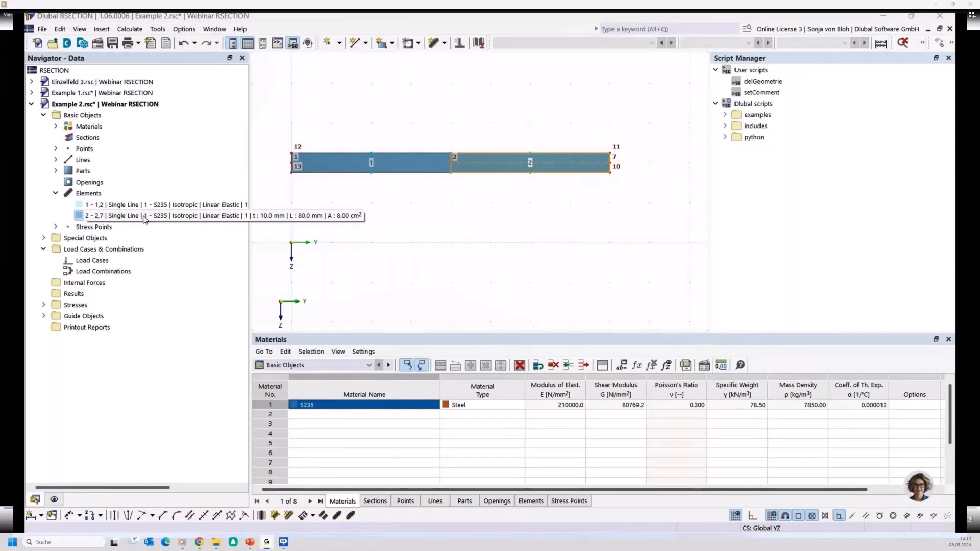
{"action": "left_click", "coordinate": [145, 218]}
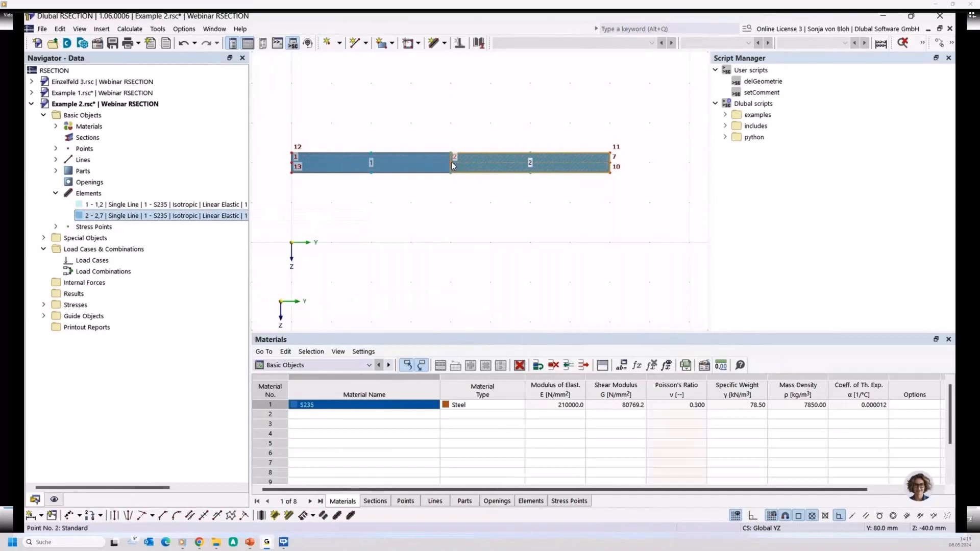
{"action": "left_click", "coordinate": [451, 161]}
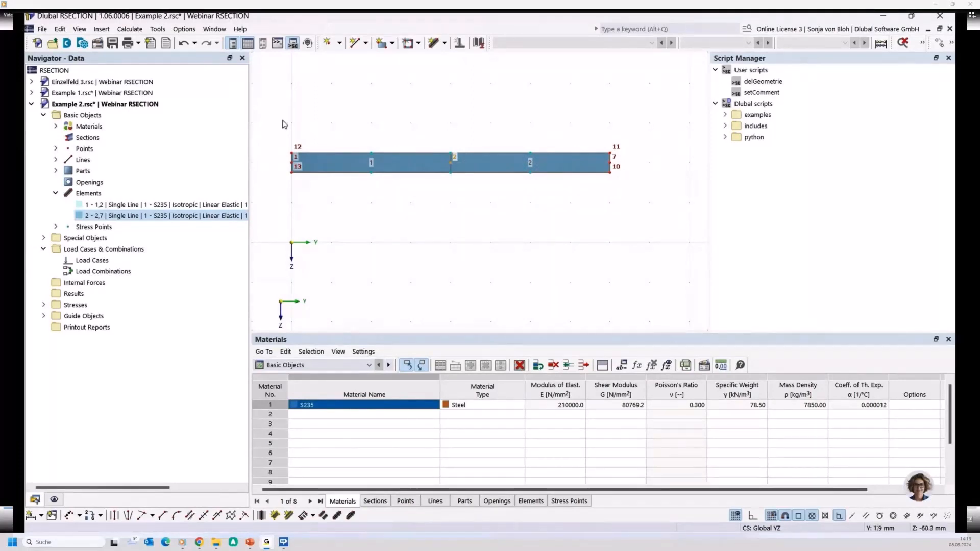
Delete both horizontal elements and turn off Auto Connect Lines and Elements and Auto Split Elements
{"action": "left_click_drag", "start_coordinate": [273, 119], "coordinate": [637, 198]}
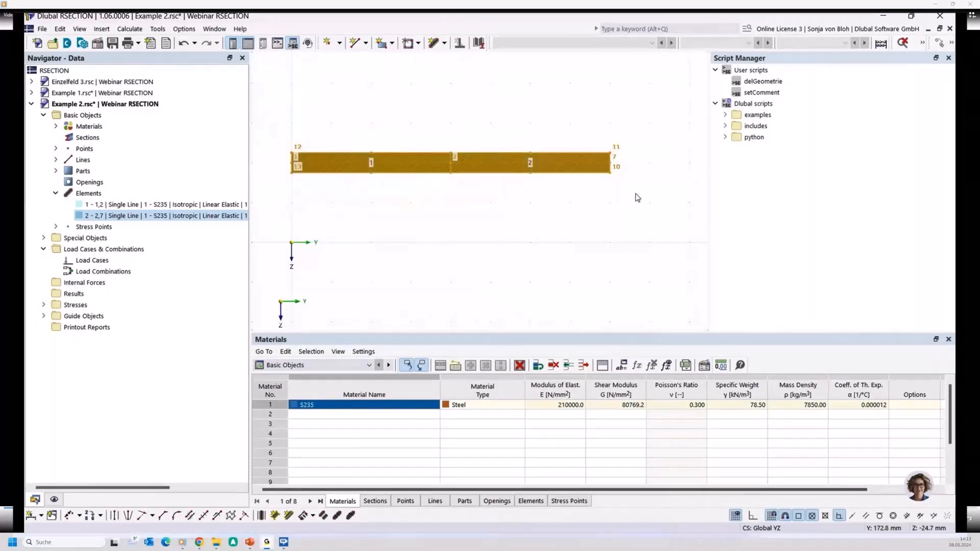
{"action": "key", "text": "Delete"}
{"action": "right_click", "coordinate": [350, 150]}
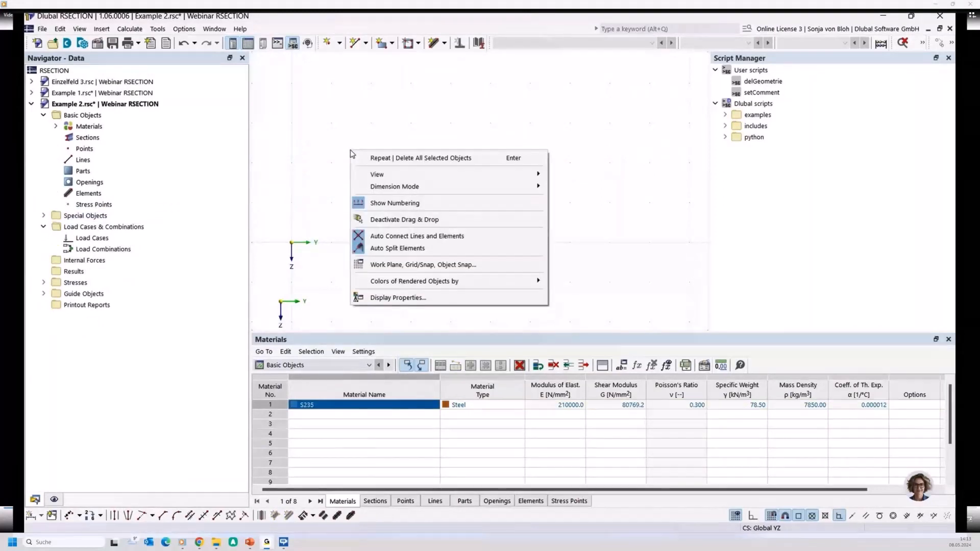
{"action": "left_click", "coordinate": [378, 236]}
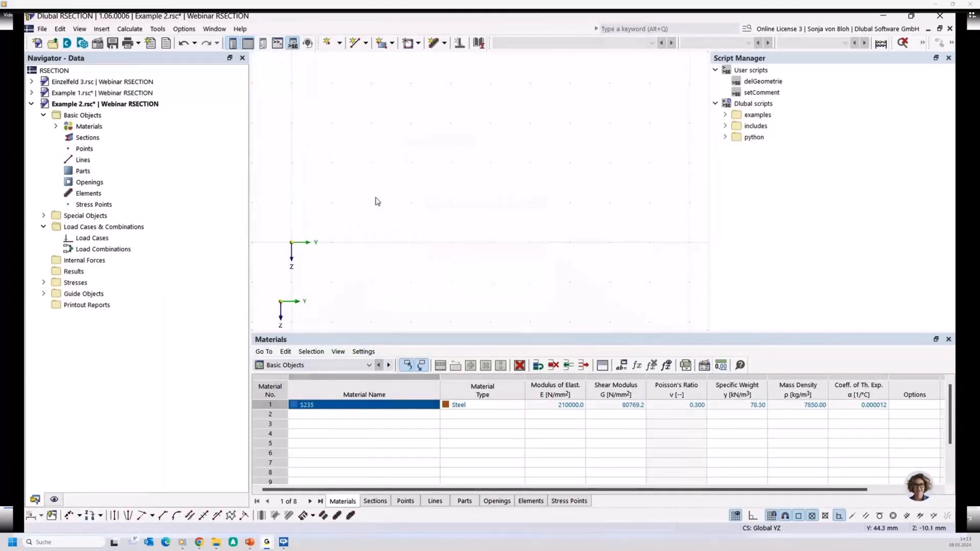
{"action": "right_click", "coordinate": [376, 198]}
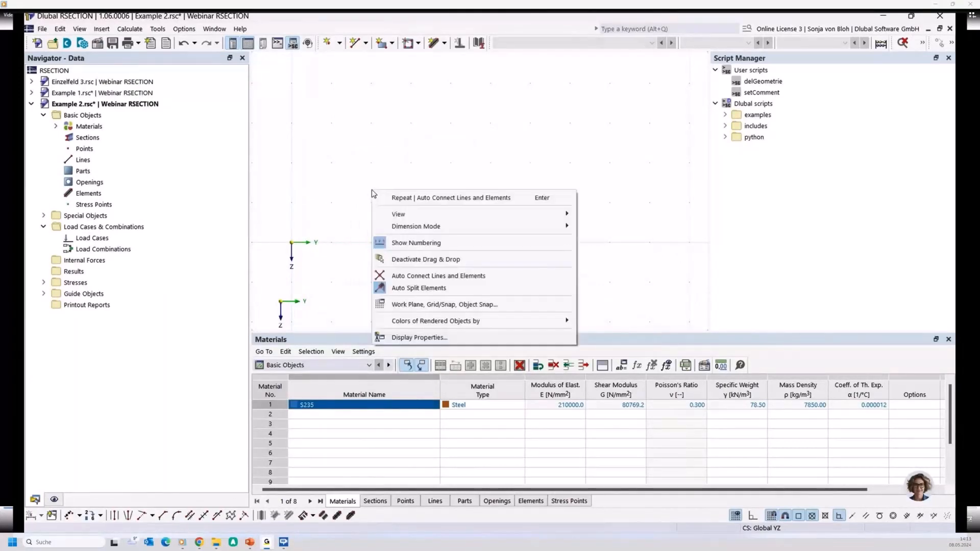
{"action": "left_click", "coordinate": [430, 289]}
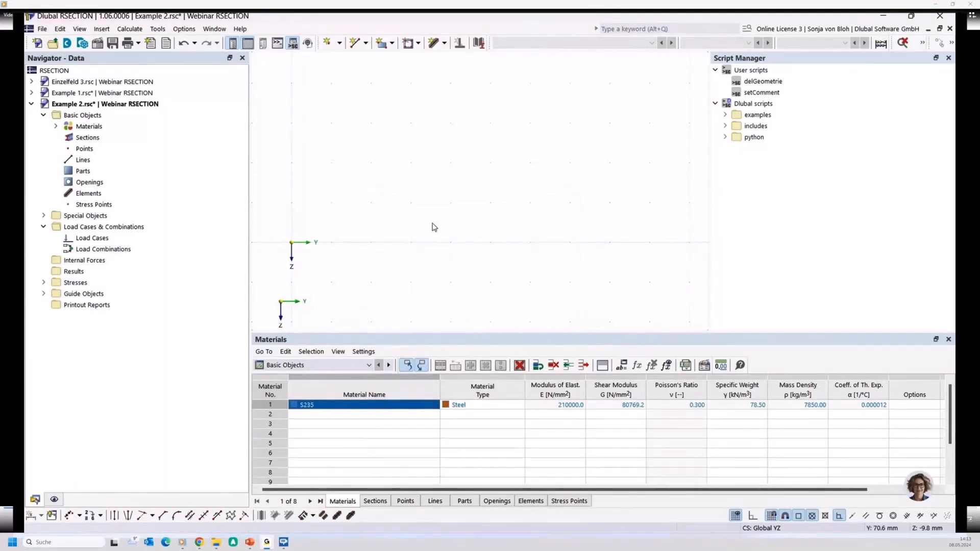
Draw 10 mm thick single-line elements: a horizontal one from Y 40 to 160 mm at Z -40 mm and a vertical one at Y 120 mm, 40 mm long
{"action": "left_click", "coordinate": [444, 43]}
{"action": "left_click", "coordinate": [447, 61]}
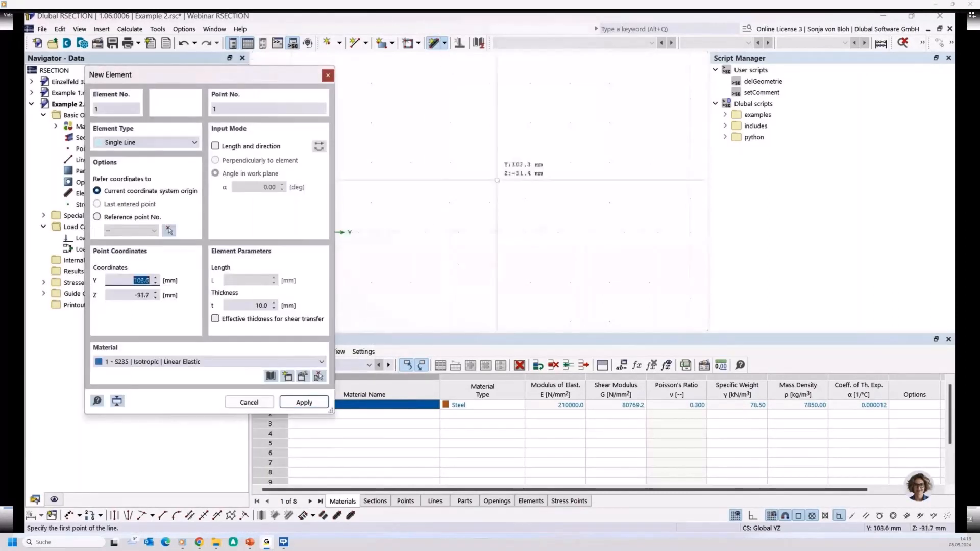
{"action": "left_click", "coordinate": [424, 169]}
{"action": "left_click", "coordinate": [564, 169]}
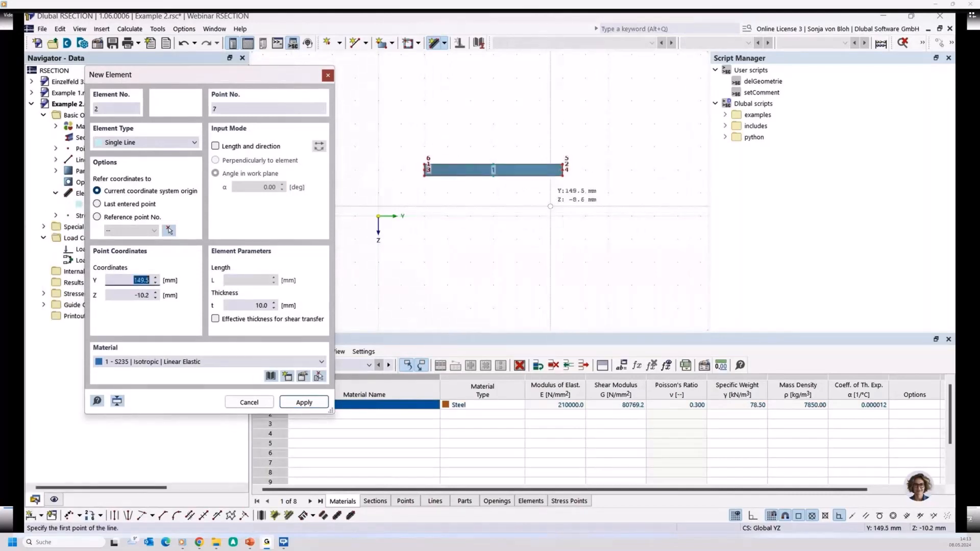
{"action": "left_click", "coordinate": [517, 216]}
{"action": "scroll", "coordinate": [525, 191], "scroll_direction": "up", "scroll_amount": 2}
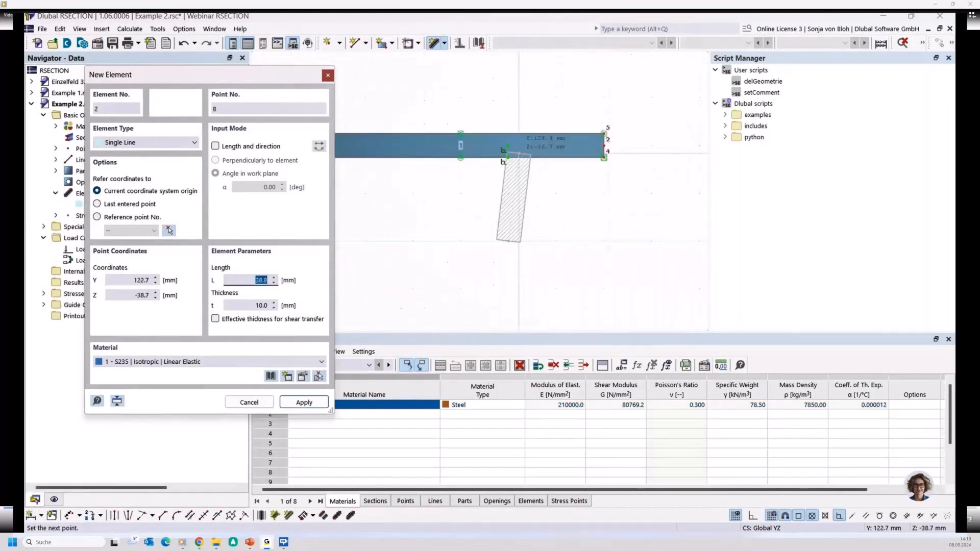
{"action": "left_click", "coordinate": [508, 146]}
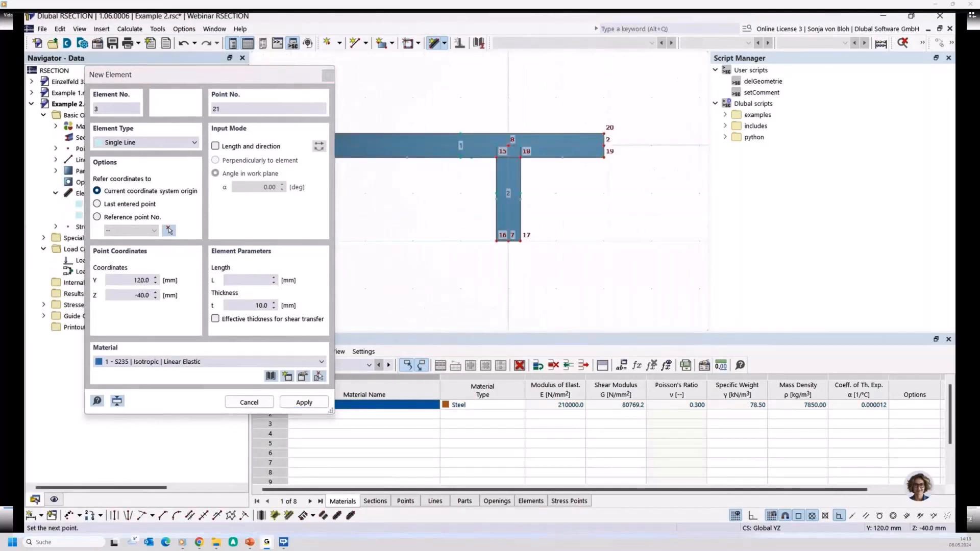
{"action": "key", "text": "Escape"}
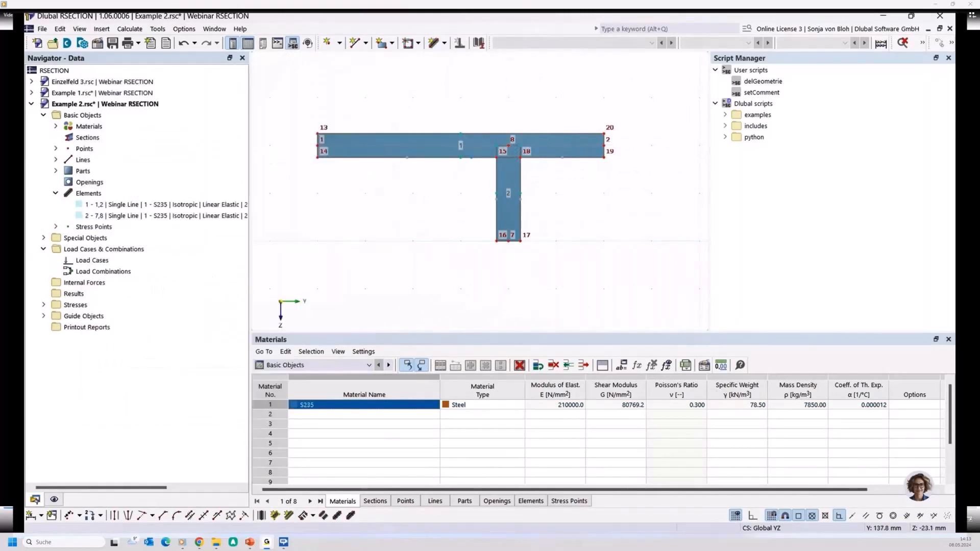
Check the auto-connect and auto-split options, then compare the point numbers and lengths of the horizontal and vertical elements
{"action": "middle_click_drag", "start_coordinate": [458, 209], "coordinate": [400, 217]}
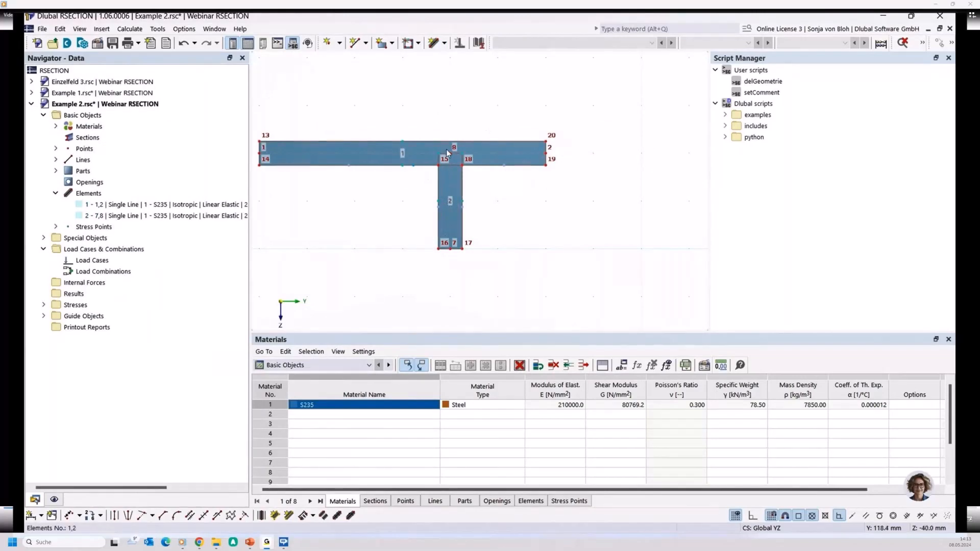
{"action": "right_click", "coordinate": [346, 218]}
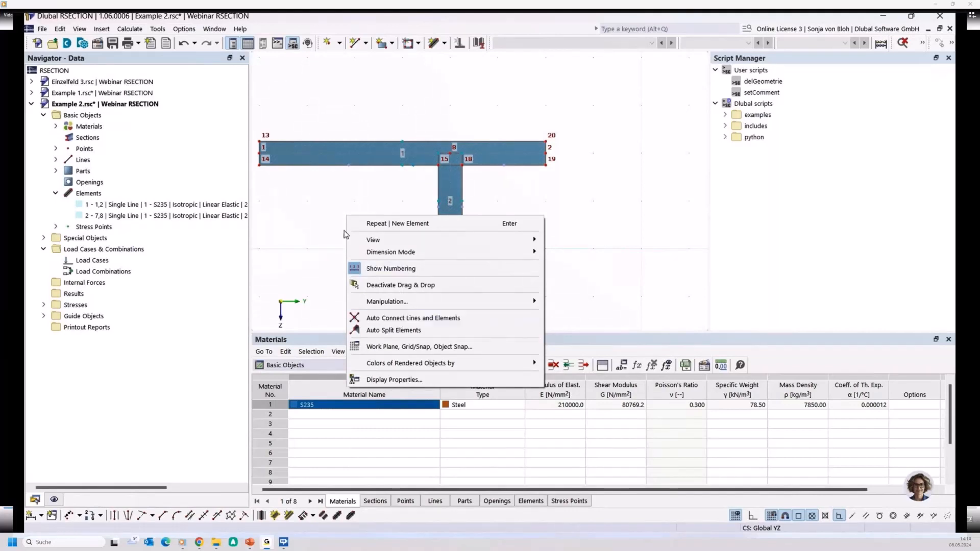
{"action": "left_click", "coordinate": [302, 192]}
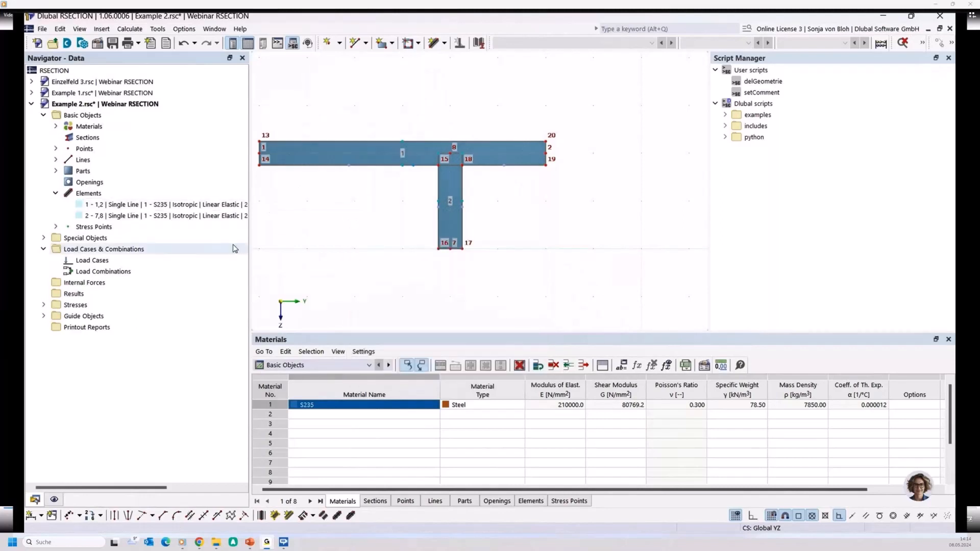
{"action": "left_click_drag", "start_coordinate": [250, 241], "coordinate": [288, 242]}
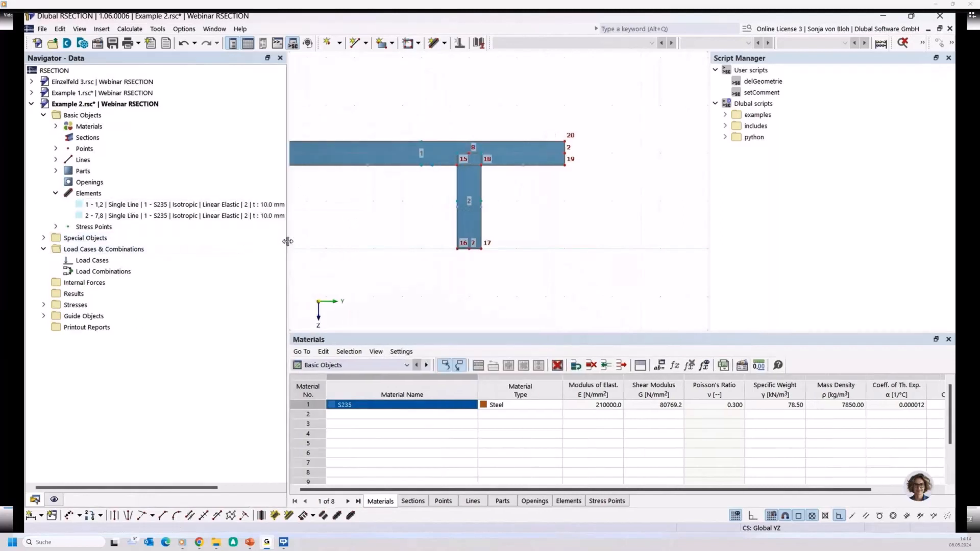
{"action": "left_click", "coordinate": [163, 205]}
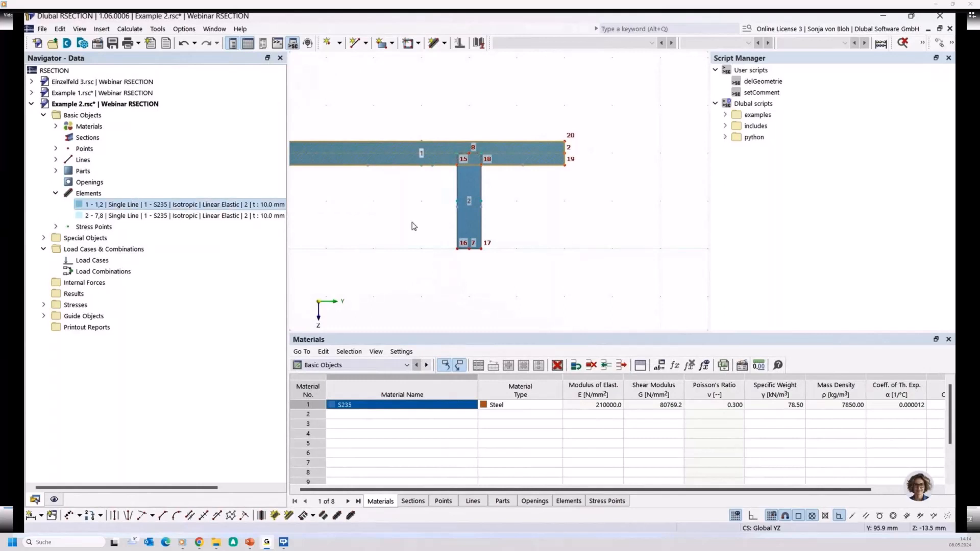
{"action": "left_click", "coordinate": [163, 216]}
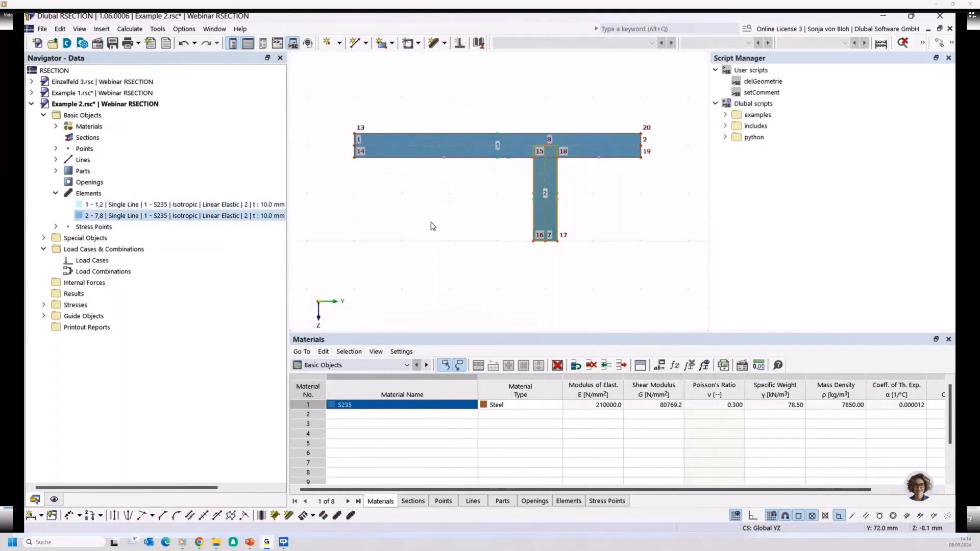
{"action": "left_click", "coordinate": [103, 206]}
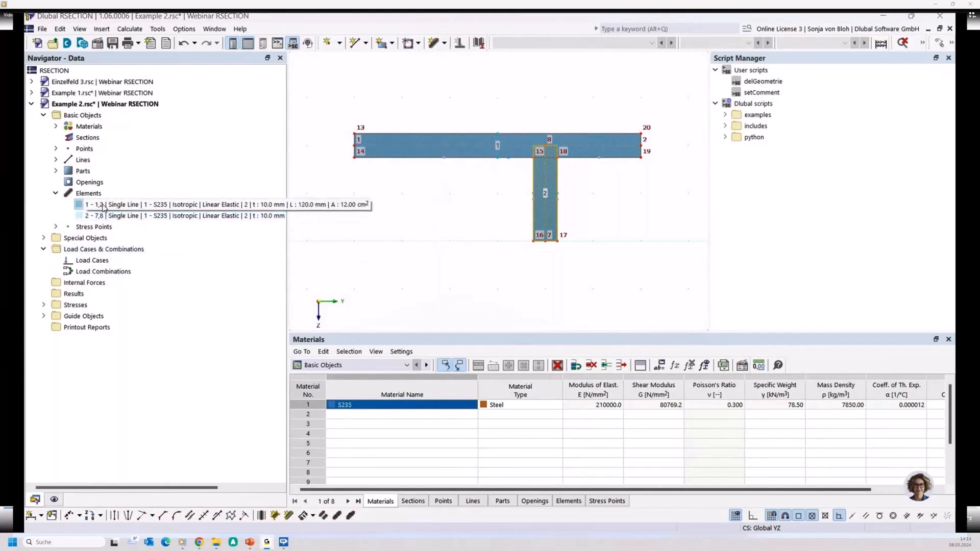
{"action": "left_click", "coordinate": [143, 217]}
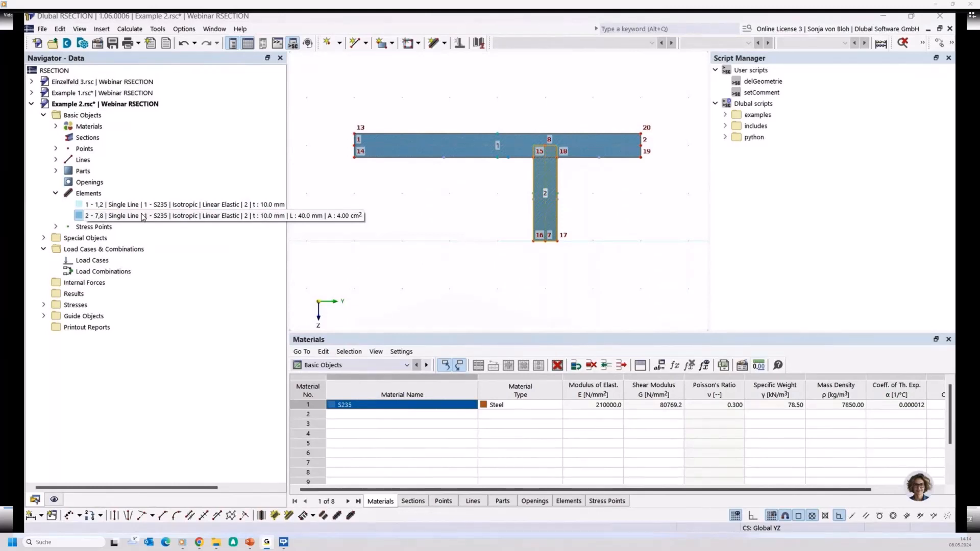
Try to calculate the section with the vertical element not connected to the horizontal one
{"action": "left_click", "coordinate": [129, 28]}
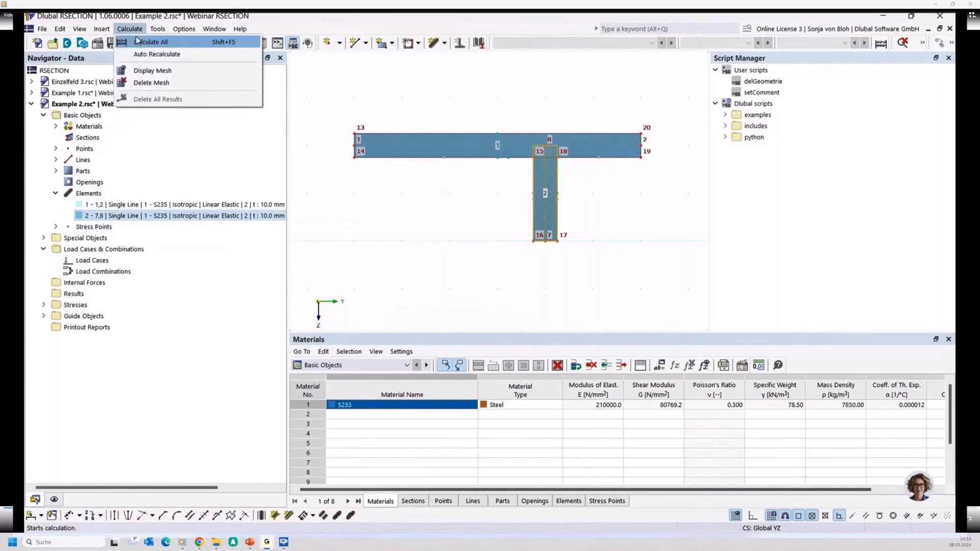
{"action": "left_click", "coordinate": [137, 41]}
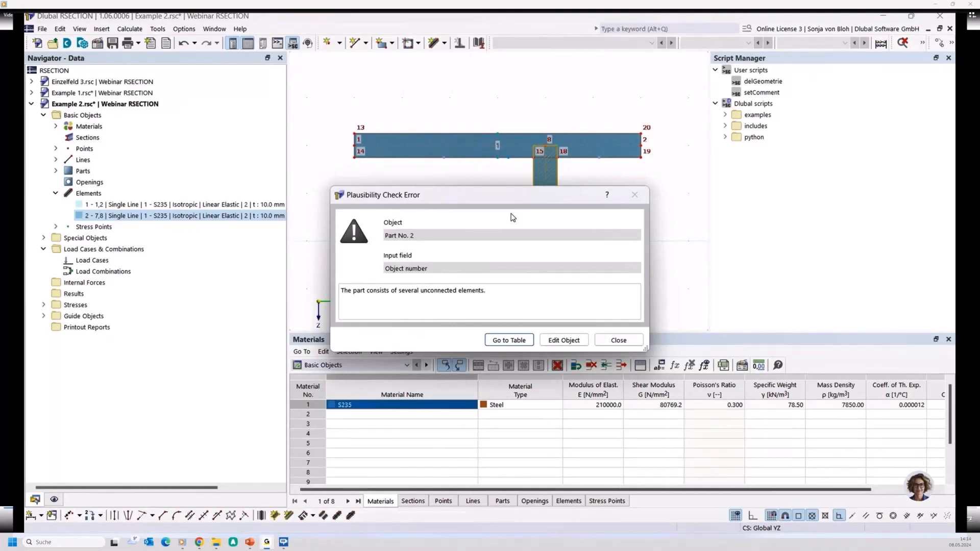
{"action": "left_click", "coordinate": [619, 340]}
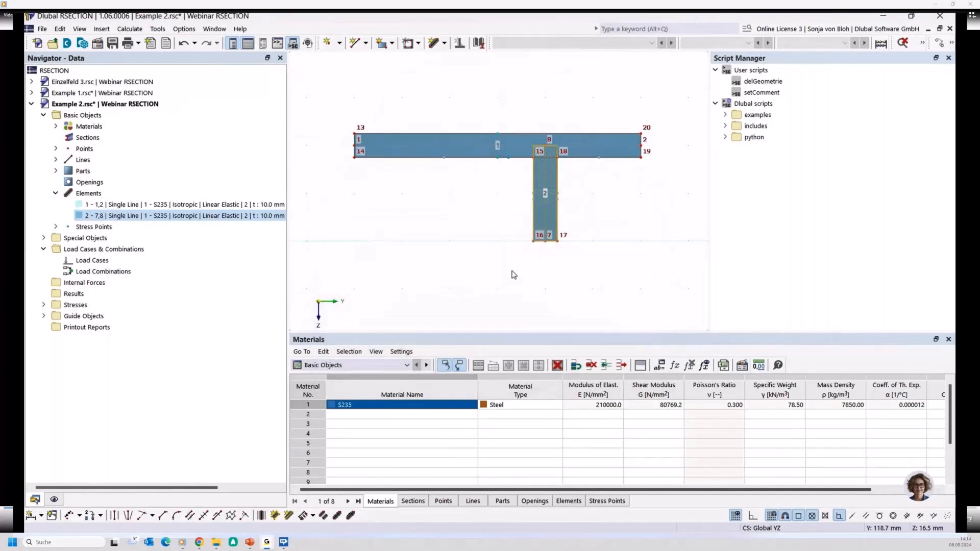
Connect the horizontal and vertical elements at their junction with Connect Lines and Elements, and calculate the section
{"action": "left_click", "coordinate": [500, 268]}
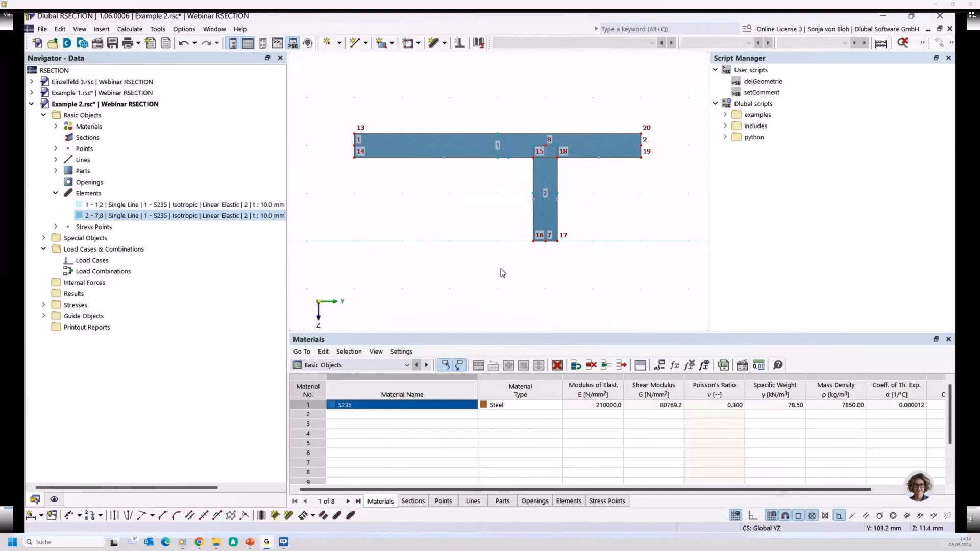
{"action": "left_click", "coordinate": [952, 43]}
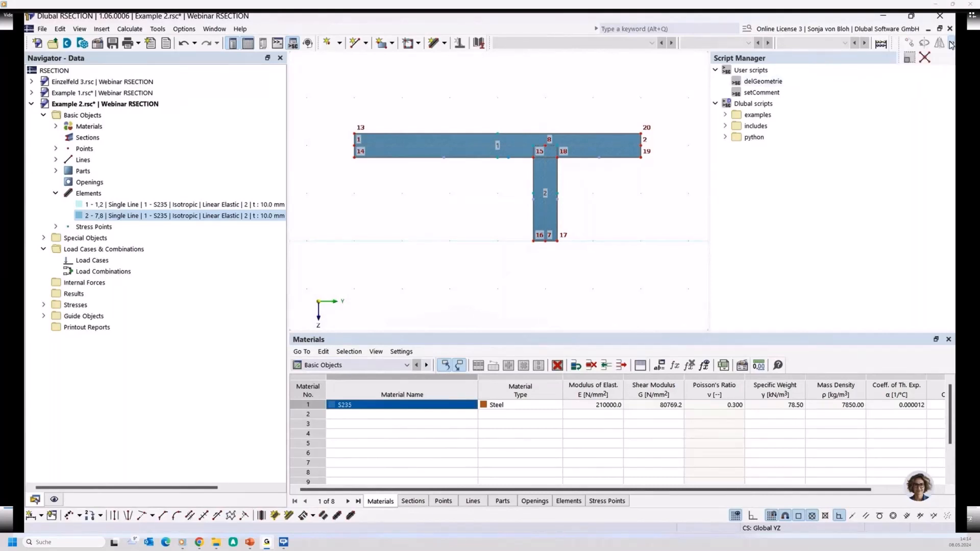
{"action": "left_click", "coordinate": [925, 59]}
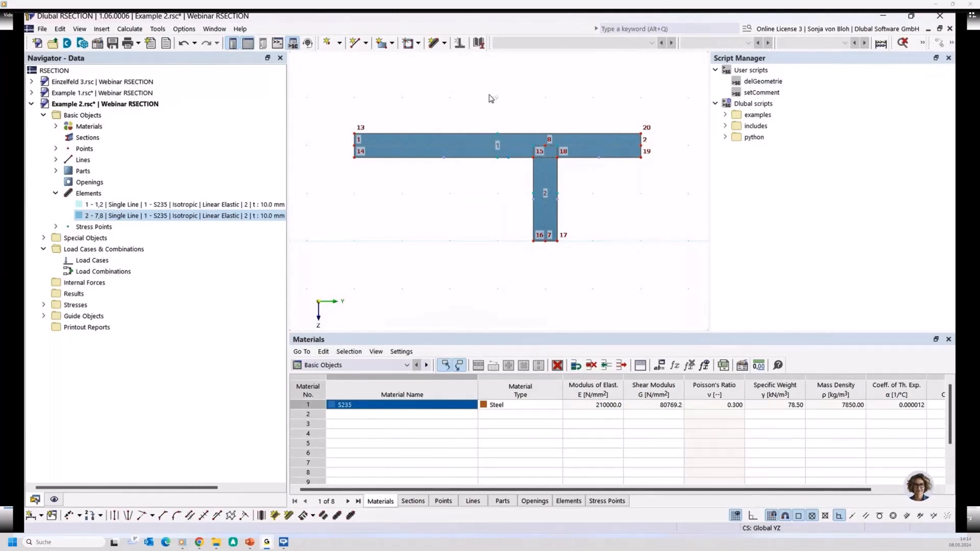
{"action": "left_click_drag", "start_coordinate": [519, 133], "coordinate": [619, 197]}
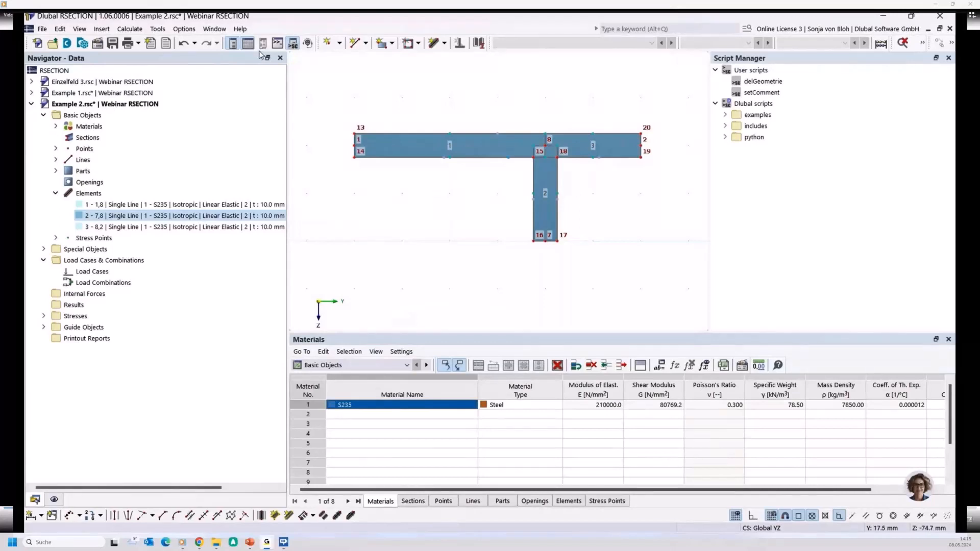
{"action": "left_click", "coordinate": [130, 29]}
{"action": "left_click", "coordinate": [138, 42]}
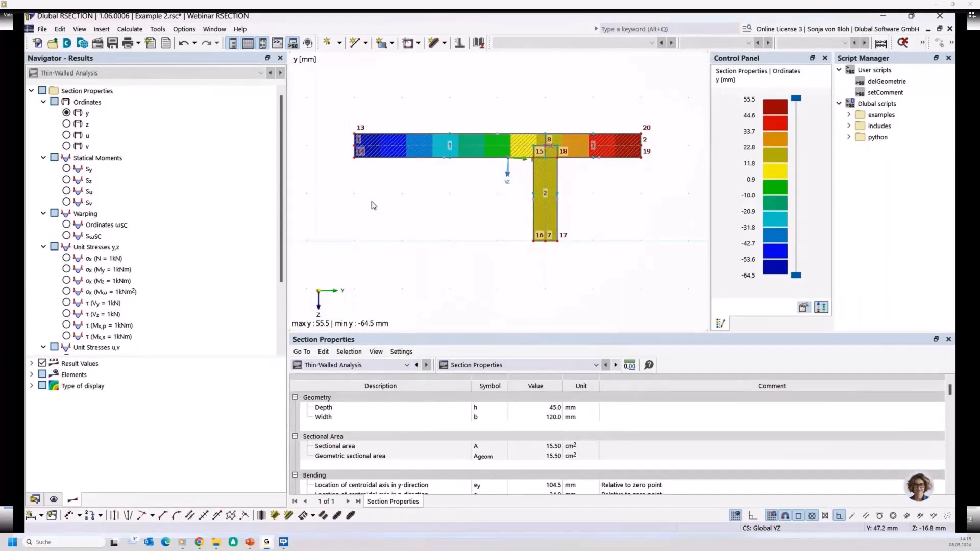
Delete all objects of the connected T-shaped section from the model
{"action": "scroll", "coordinate": [373, 205], "scroll_direction": "down", "scroll_amount": 1}
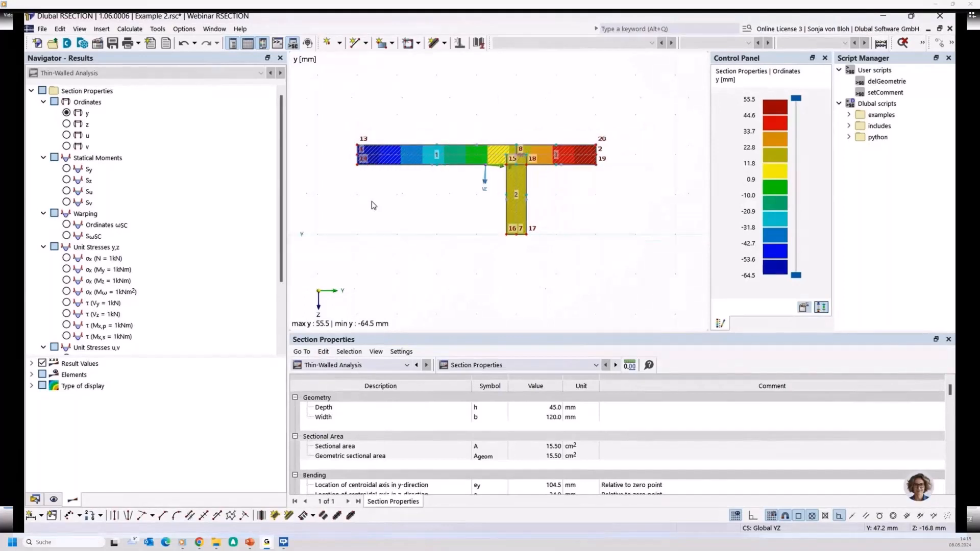
{"action": "left_click_drag", "start_coordinate": [340, 106], "coordinate": [643, 274]}
{"action": "key", "text": "Delete"}
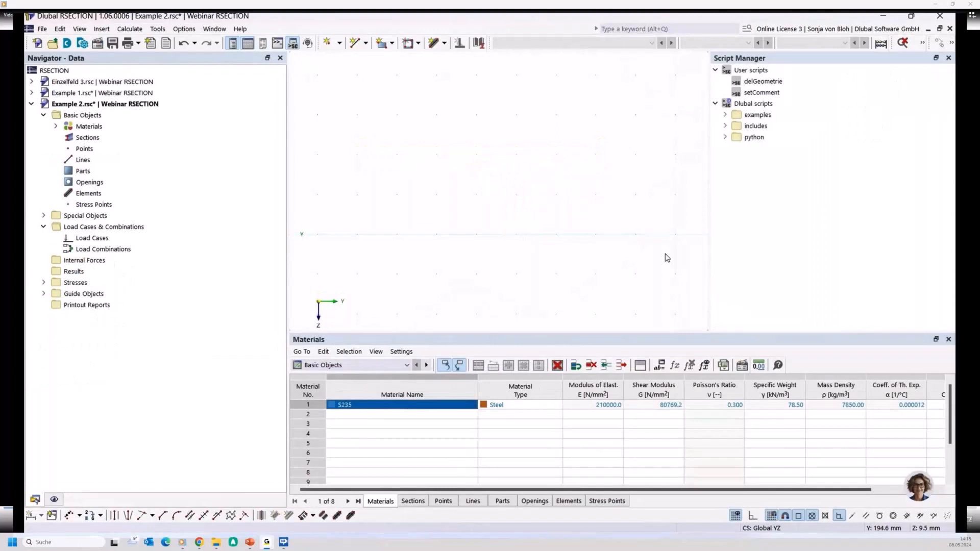
Insert a UPN 200 section (DIN 1026-1:2009-09, Özkan) rotated by 90° about the x-axis
{"action": "right_click", "coordinate": [85, 138]}
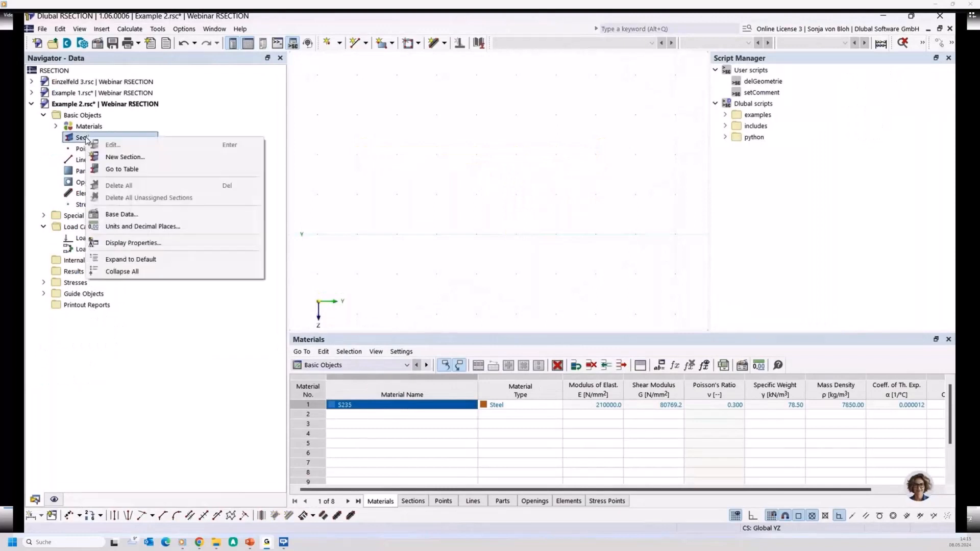
{"action": "left_click", "coordinate": [114, 156]}
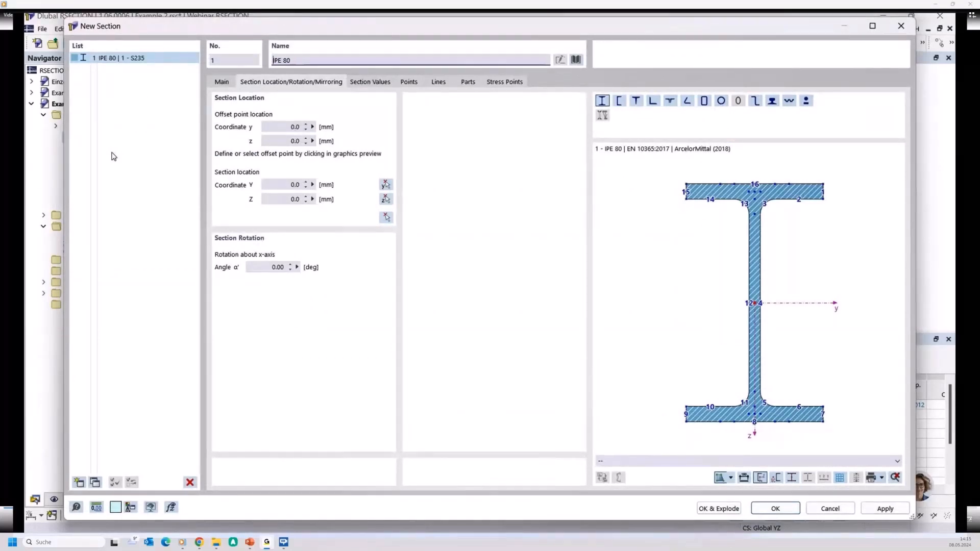
{"action": "left_click_drag", "start_coordinate": [294, 61], "coordinate": [209, 57]}
{"action": "type", "text": "U"}
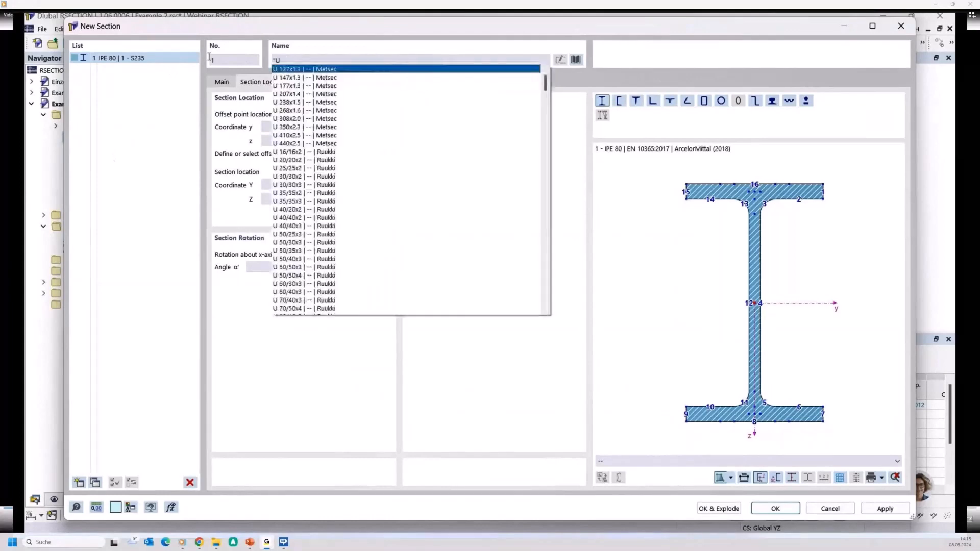
{"action": "type", "text": "PN 200"}
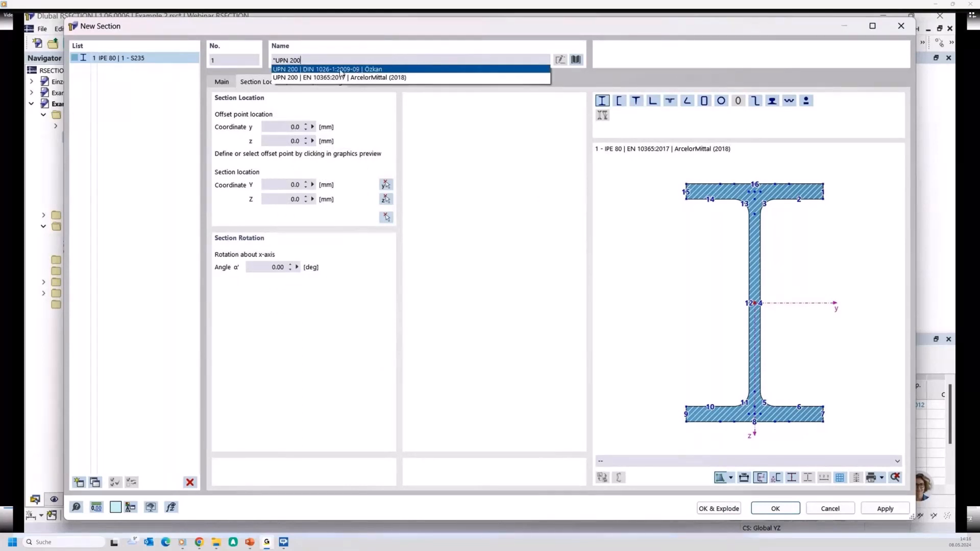
{"action": "left_click", "coordinate": [311, 70]}
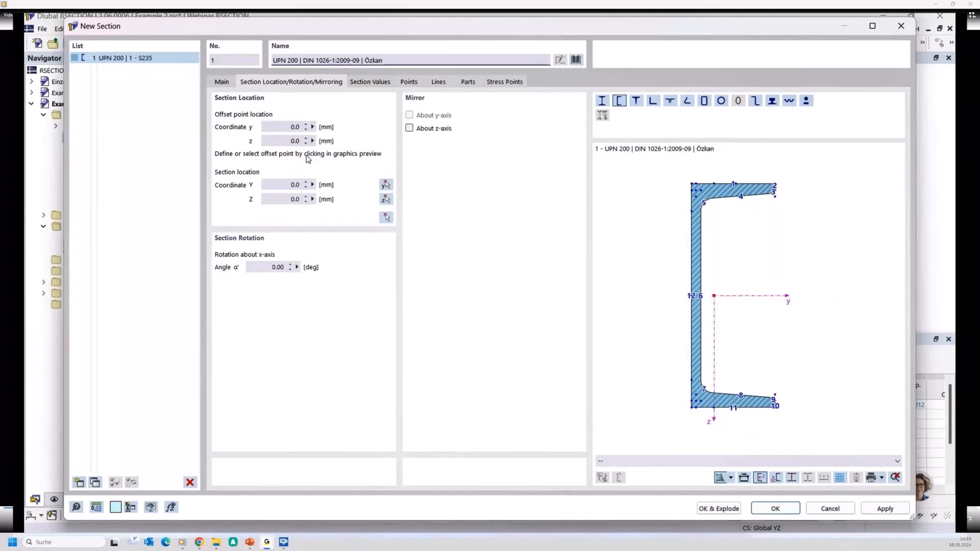
{"action": "left_click", "coordinate": [269, 268]}
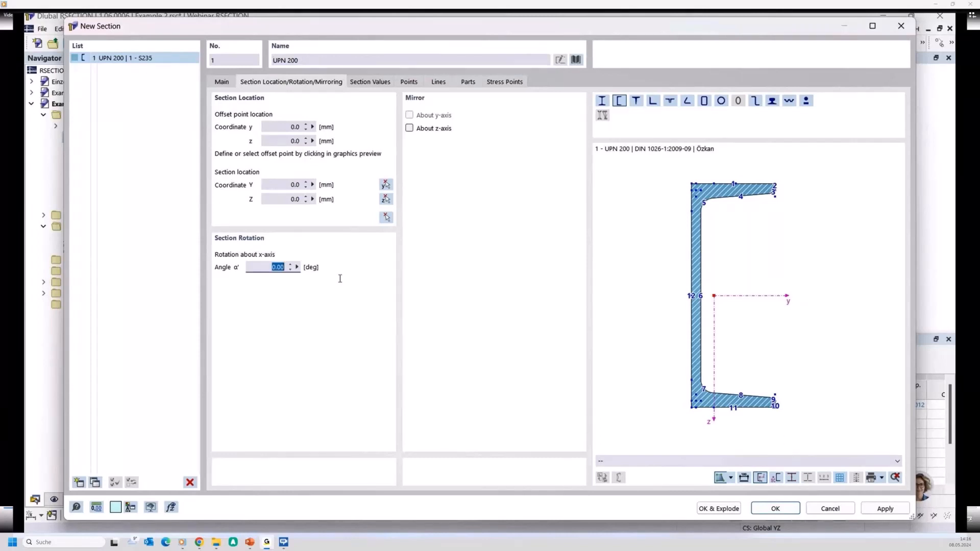
{"action": "type", "text": "90"}
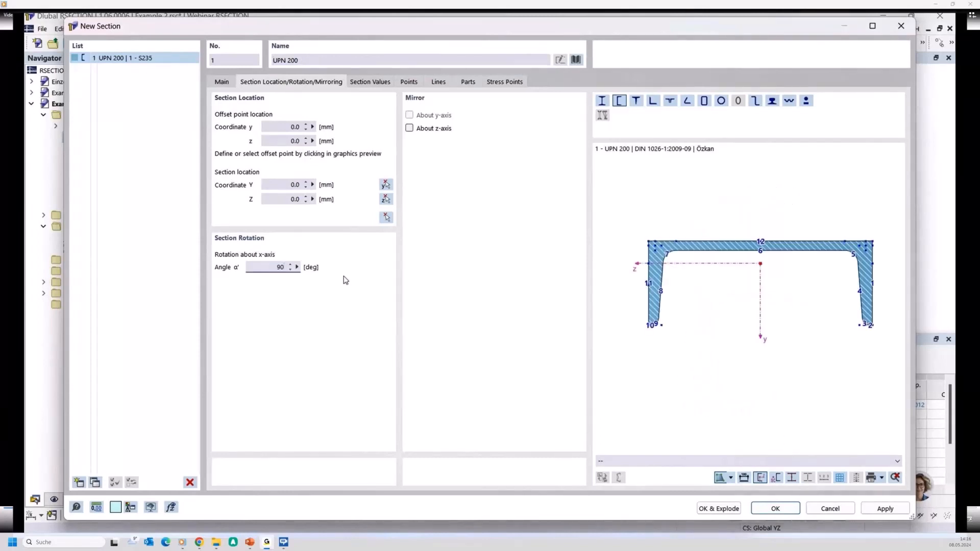
{"action": "left_click", "coordinate": [765, 509]}
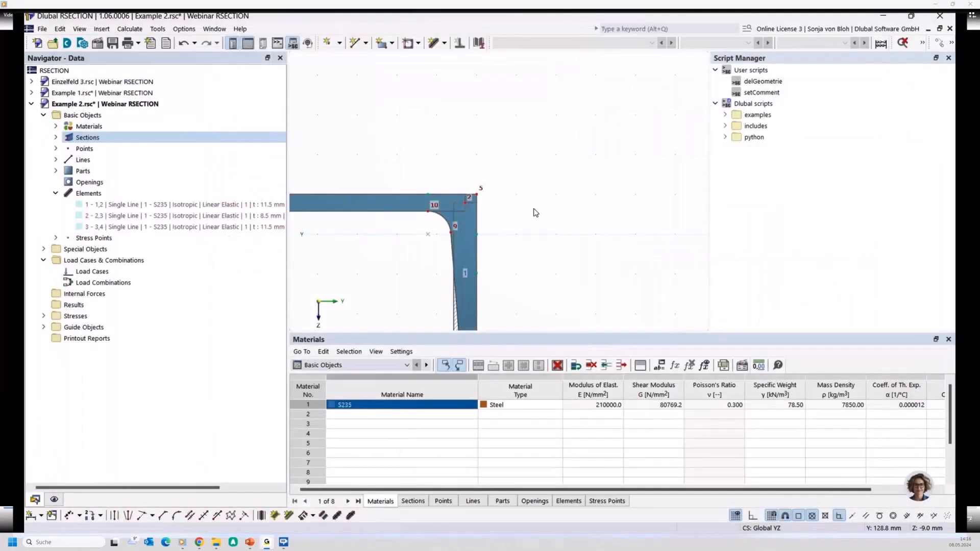
Create a second section and choose the IPE 200 profile (DIN 1025-5:1994-03, Ferona)
{"action": "scroll", "coordinate": [535, 213], "scroll_direction": "down", "scroll_amount": 6}
{"action": "scroll", "coordinate": [454, 242], "scroll_direction": "up", "scroll_amount": 2}
{"action": "middle_click_drag", "start_coordinate": [453, 241], "coordinate": [490, 164]}
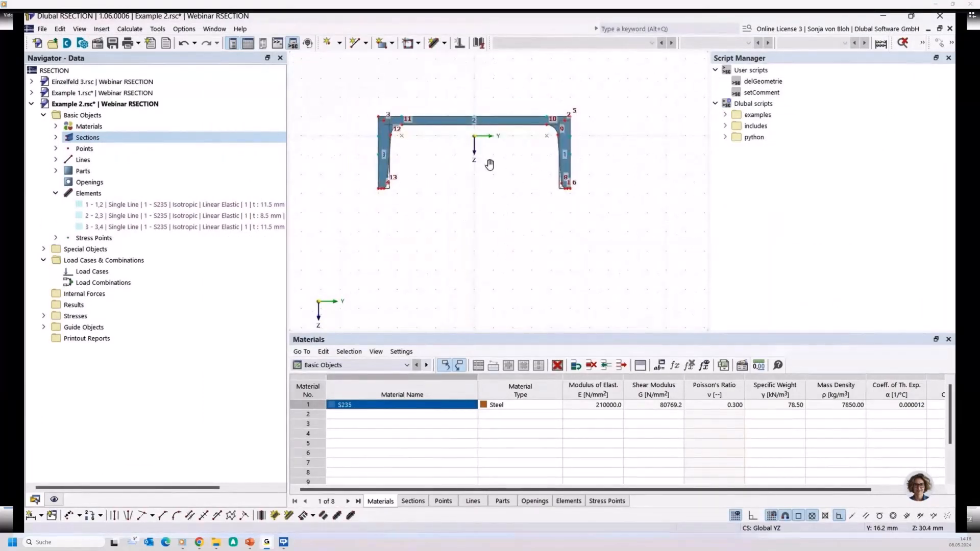
{"action": "right_click", "coordinate": [104, 139]}
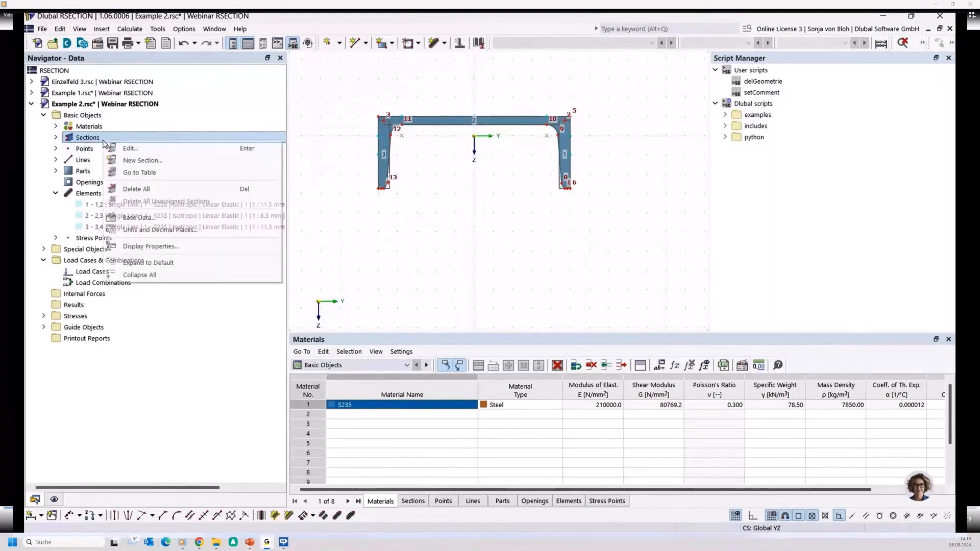
{"action": "left_click", "coordinate": [136, 160]}
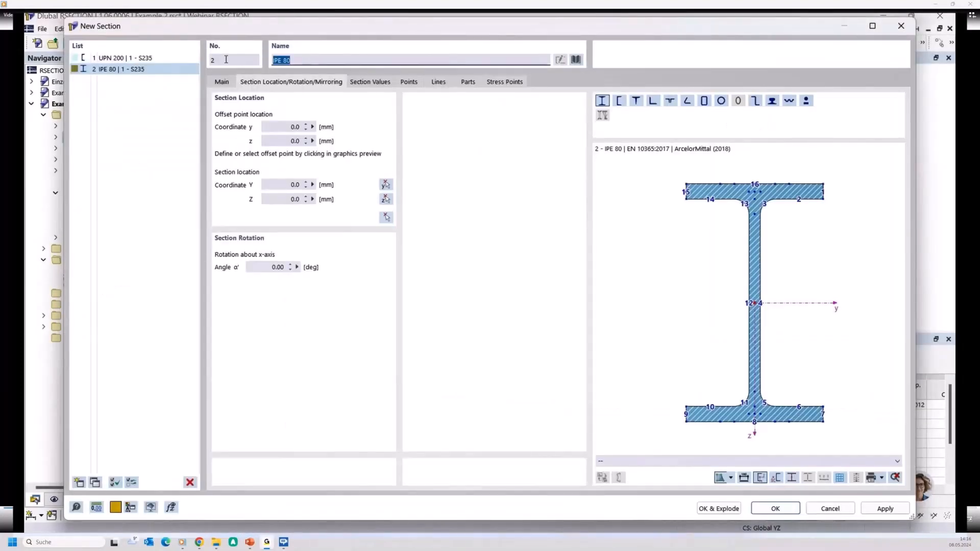
{"action": "type", "text": "IPE 200"}
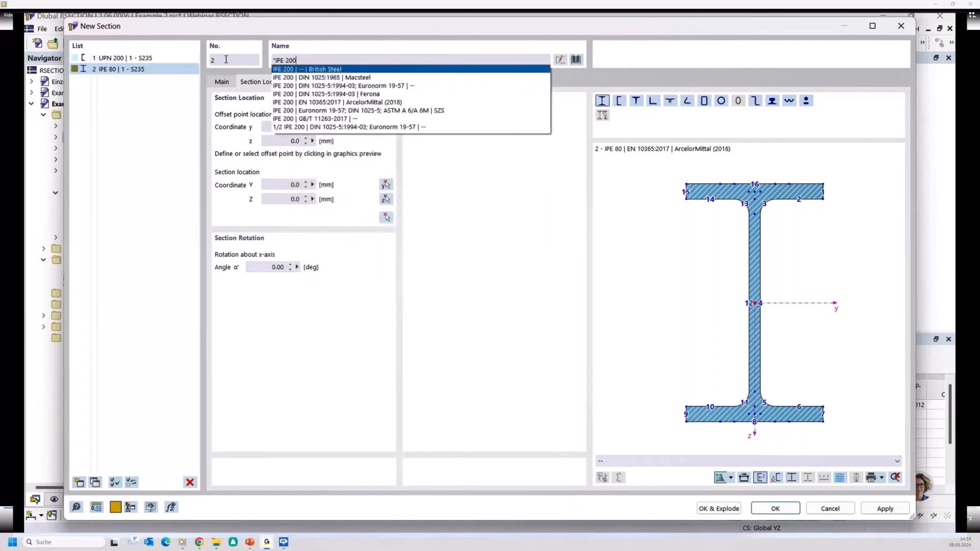
{"action": "left_click", "coordinate": [330, 93]}
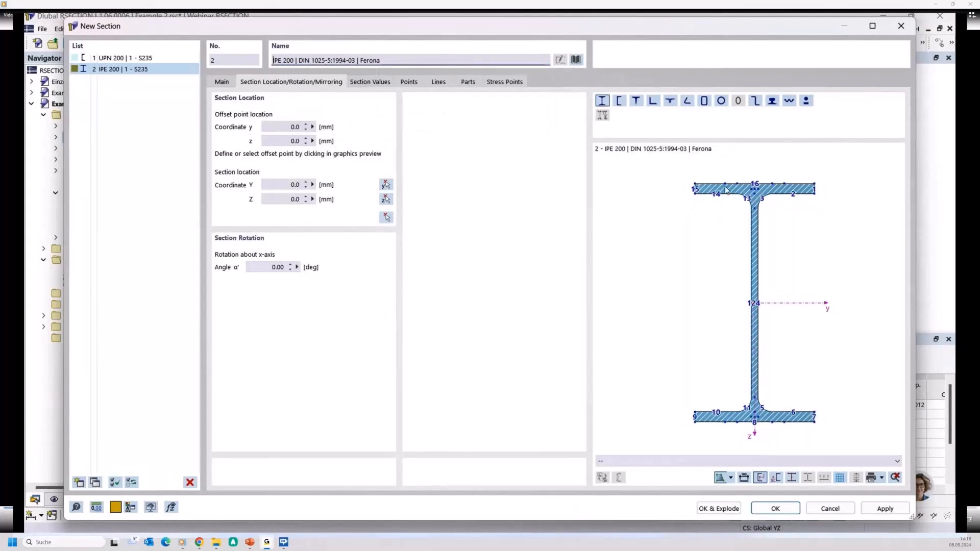
Use the middle of the IPE 200's upper flange edge as offset point and place it at the web underside of the UPN at Y 0.0, Z -11.6 mm
{"action": "scroll", "coordinate": [751, 188], "scroll_direction": "up", "scroll_amount": 5}
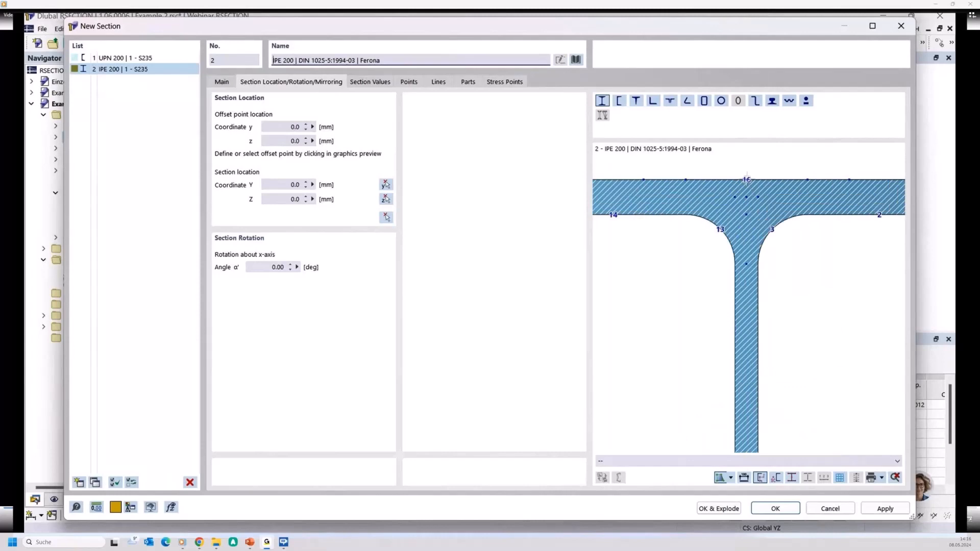
{"action": "left_click", "coordinate": [747, 181]}
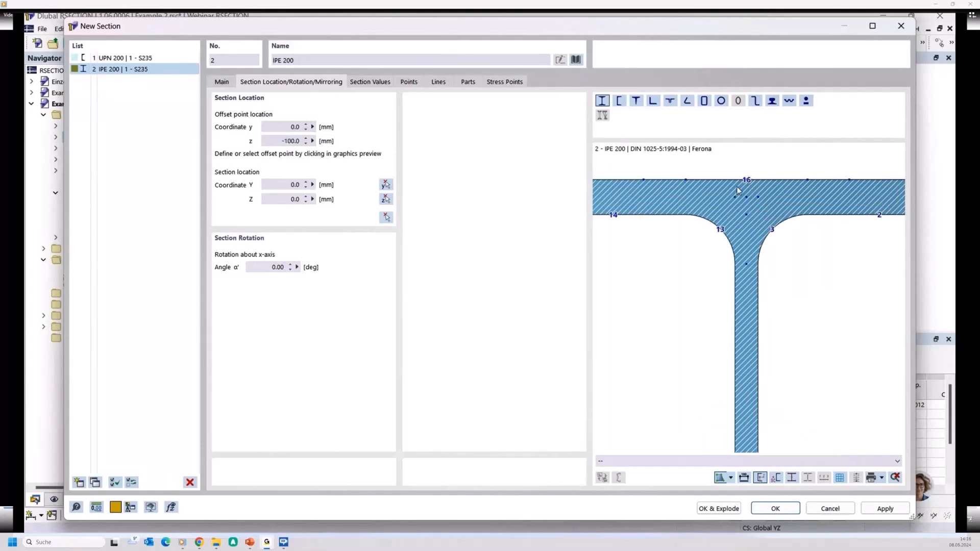
{"action": "left_click", "coordinate": [386, 217]}
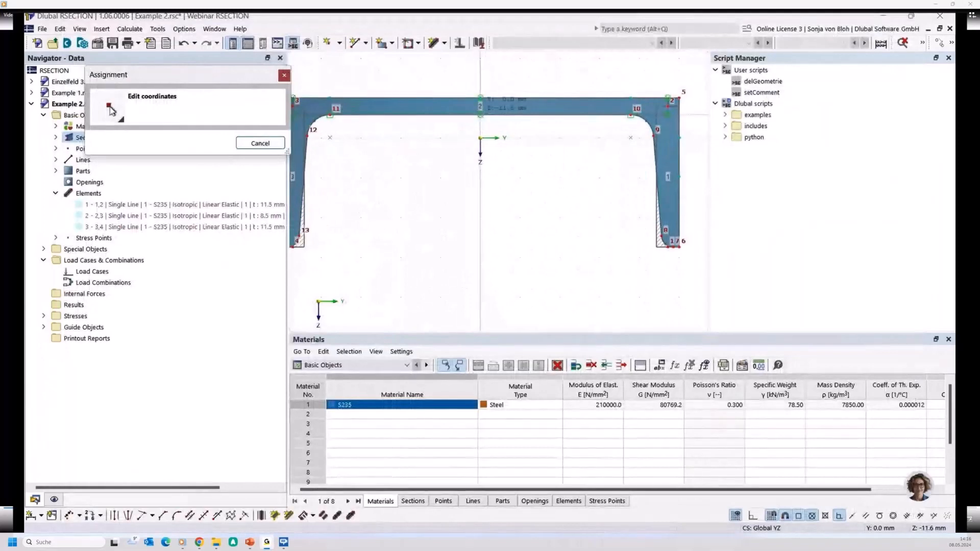
{"action": "left_click", "coordinate": [480, 115]}
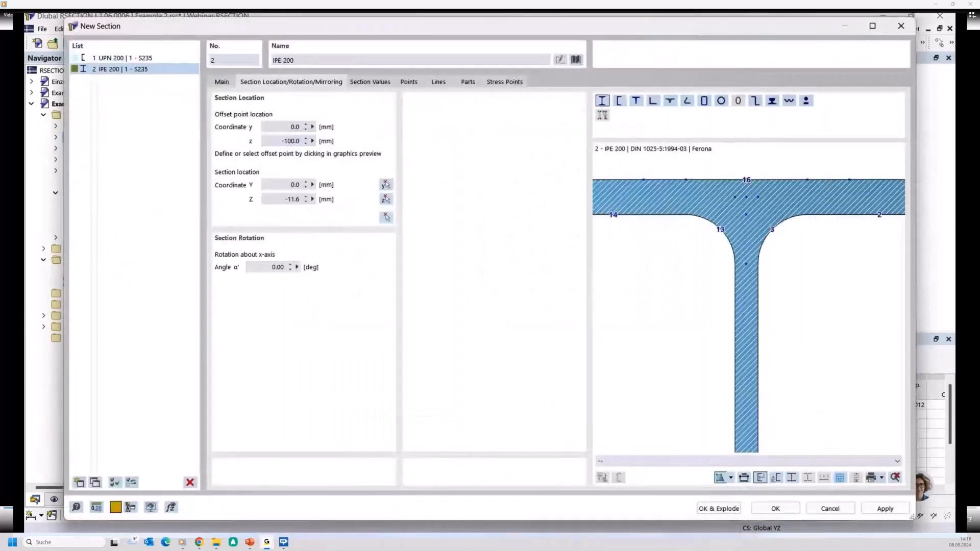
{"action": "left_click", "coordinate": [774, 508]}
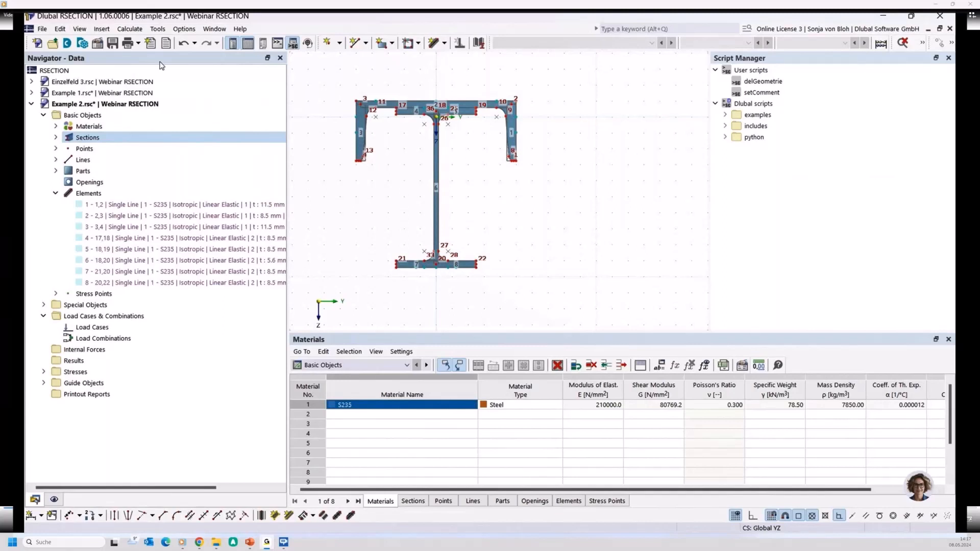
Explode both the UPN 200 and IPE 200 sections into their individual objects
{"action": "left_click", "coordinate": [56, 138]}
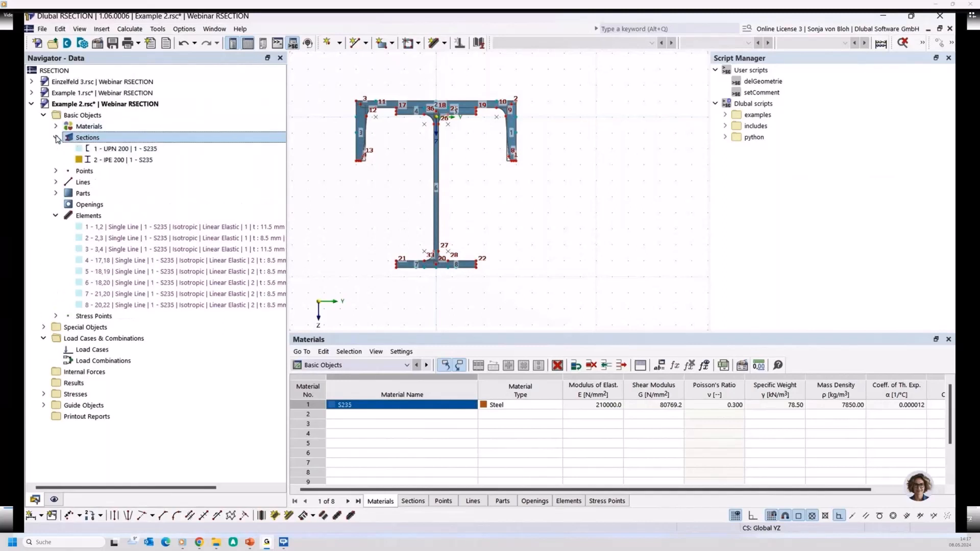
{"action": "left_click", "coordinate": [108, 152]}
{"action": "left_click", "coordinate": [93, 160], "text": "ctrl"}
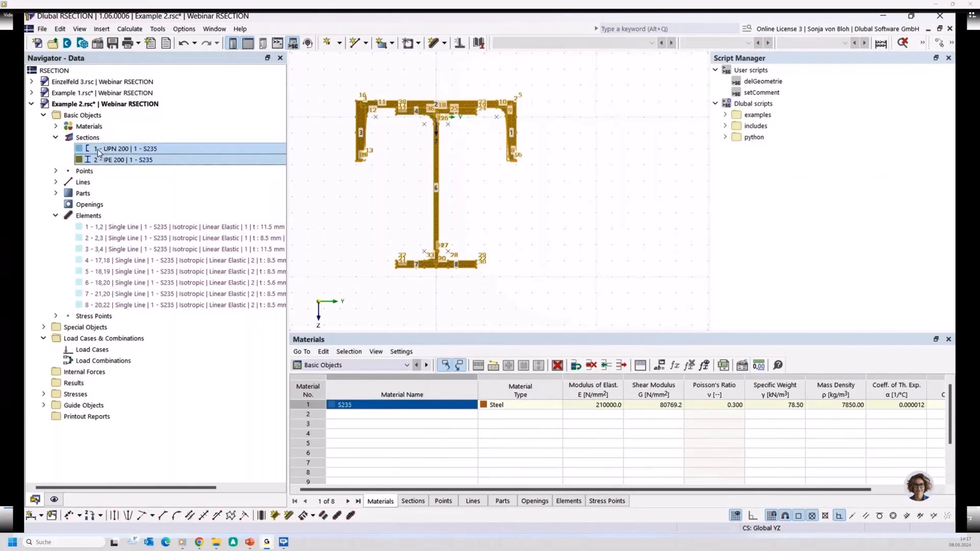
{"action": "right_click", "coordinate": [99, 149]}
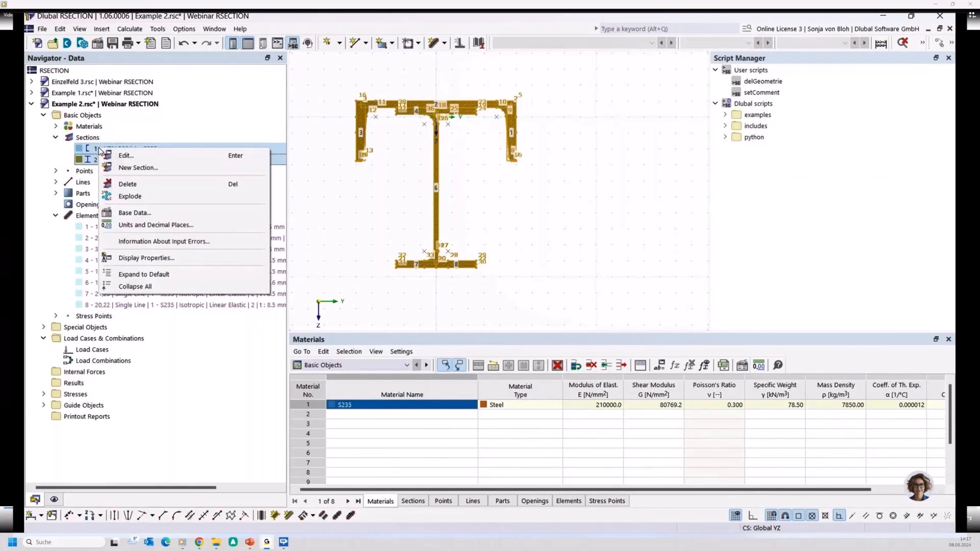
{"action": "left_click", "coordinate": [123, 196]}
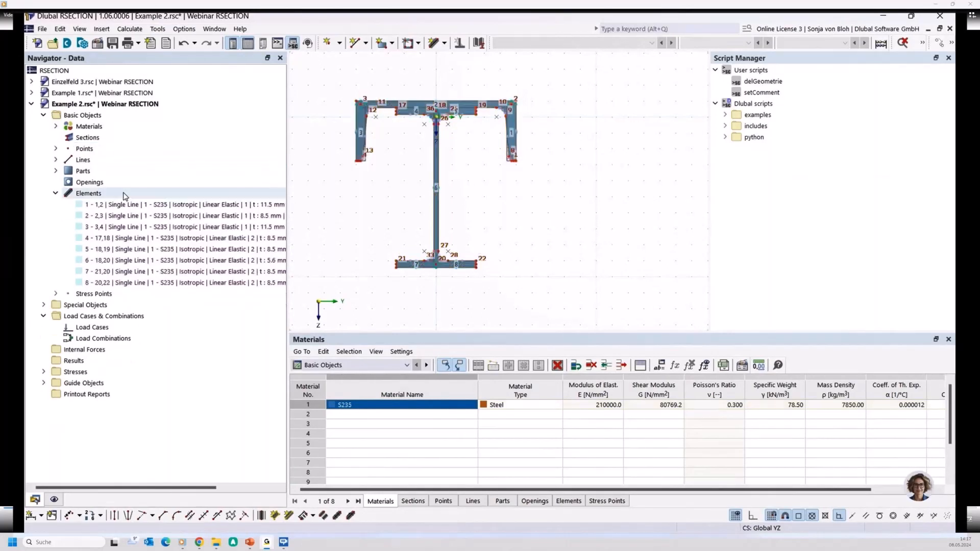
Define a new single element with thickness 0 mm and an effective shear transfer thickness of 5 mm
{"action": "scroll", "coordinate": [378, 173], "scroll_direction": "up", "scroll_amount": 2}
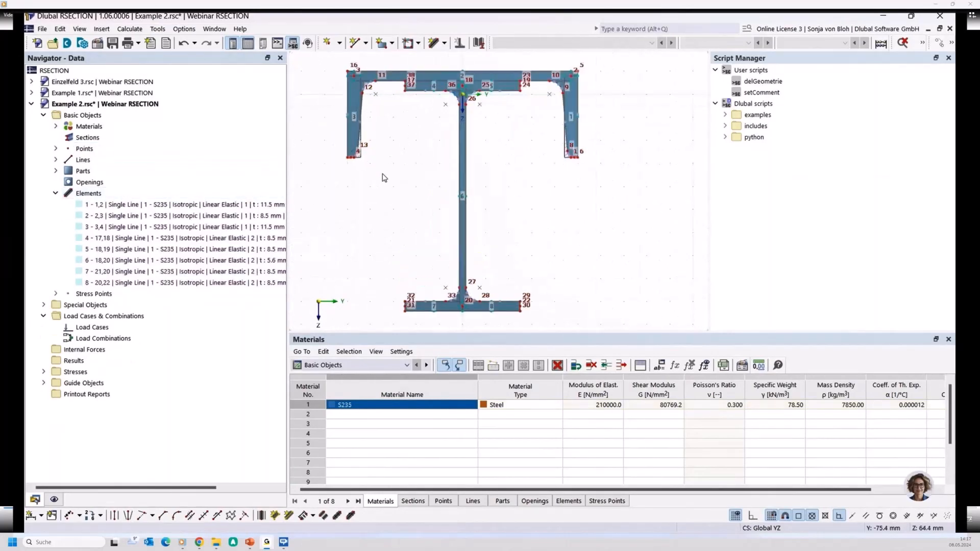
{"action": "middle_click_drag", "start_coordinate": [386, 176], "coordinate": [407, 238]}
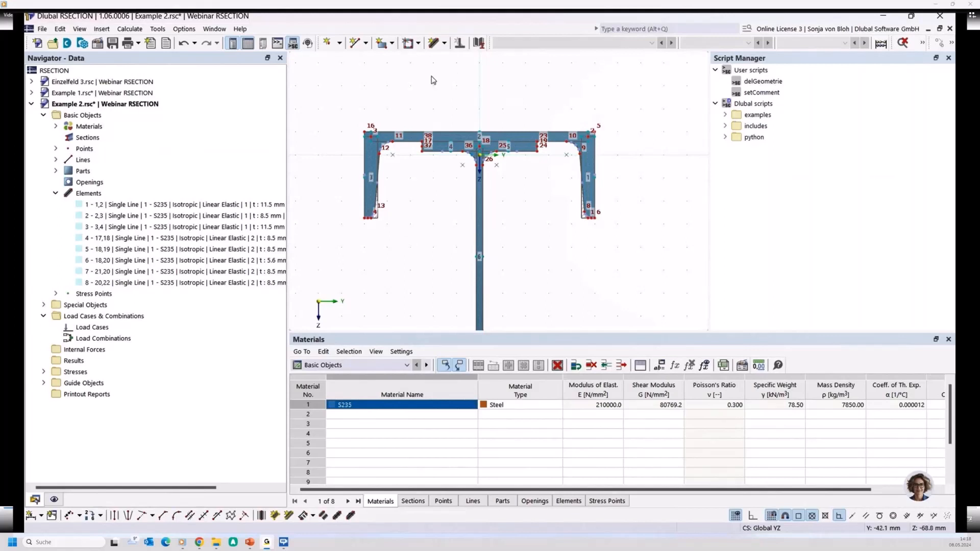
{"action": "scroll", "coordinate": [433, 80], "scroll_direction": "up", "scroll_amount": 4}
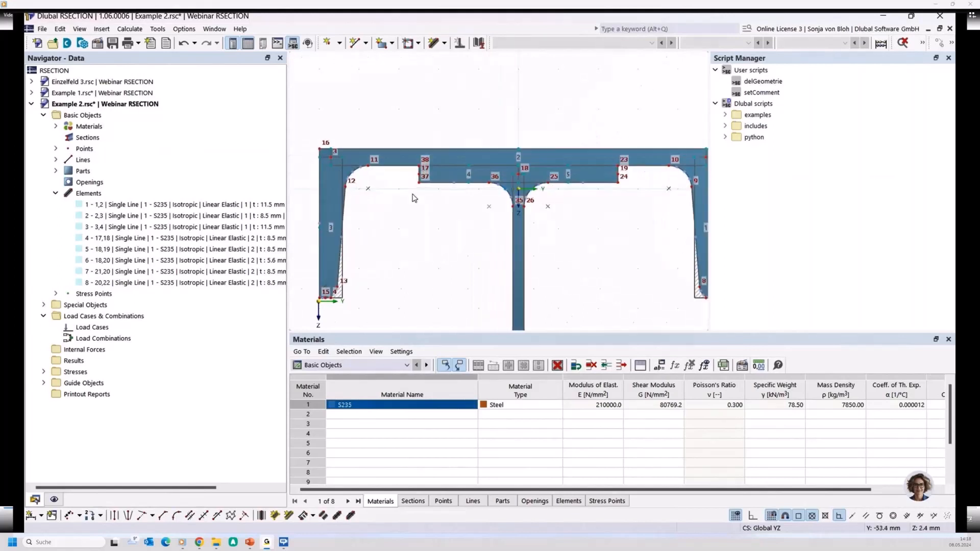
{"action": "left_click", "coordinate": [419, 166]}
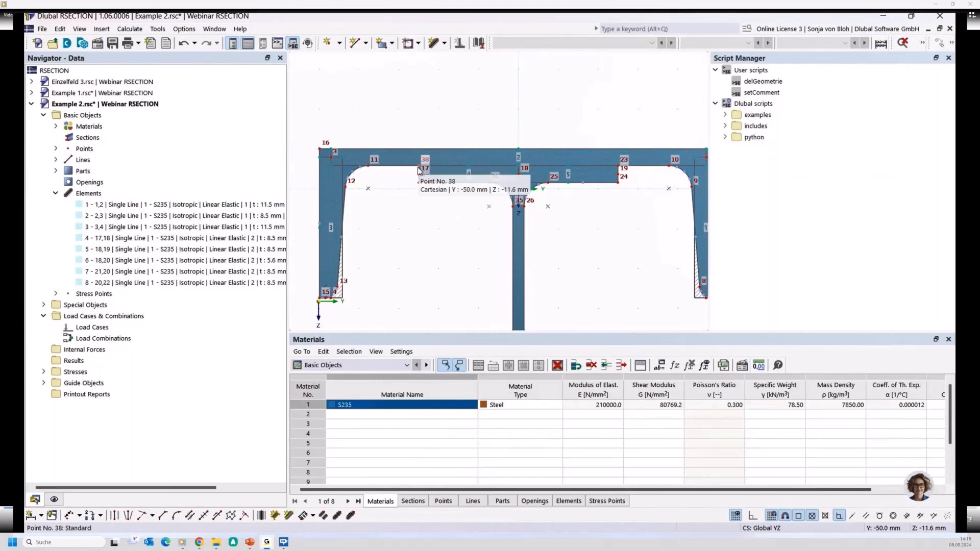
{"action": "left_click", "coordinate": [444, 44]}
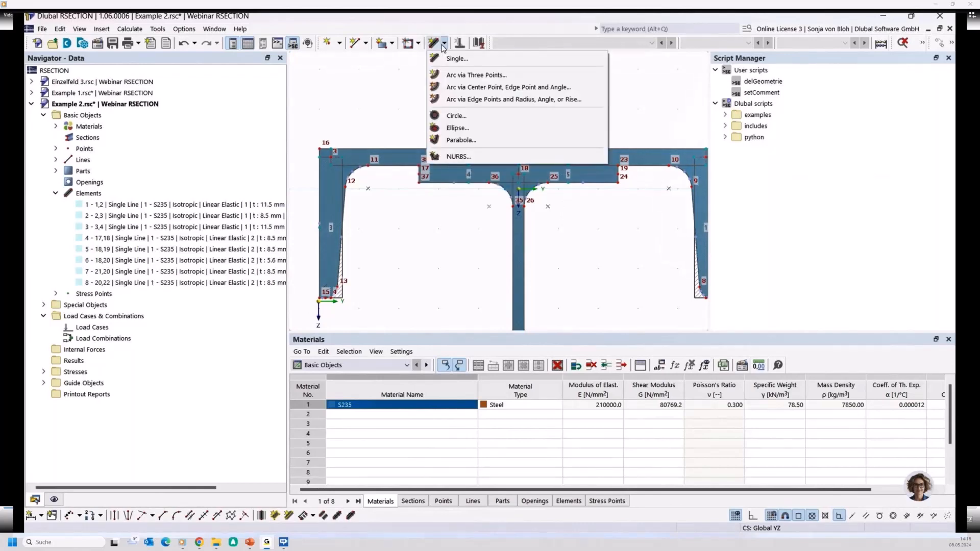
{"action": "left_click", "coordinate": [446, 58]}
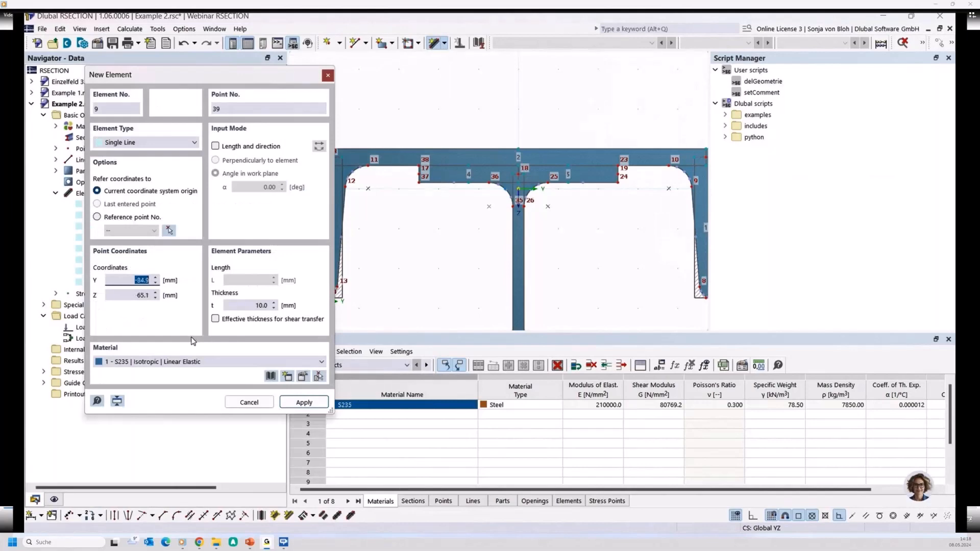
{"action": "left_click", "coordinate": [251, 305]}
{"action": "type", "text": "0"}
{"action": "left_click", "coordinate": [215, 319]}
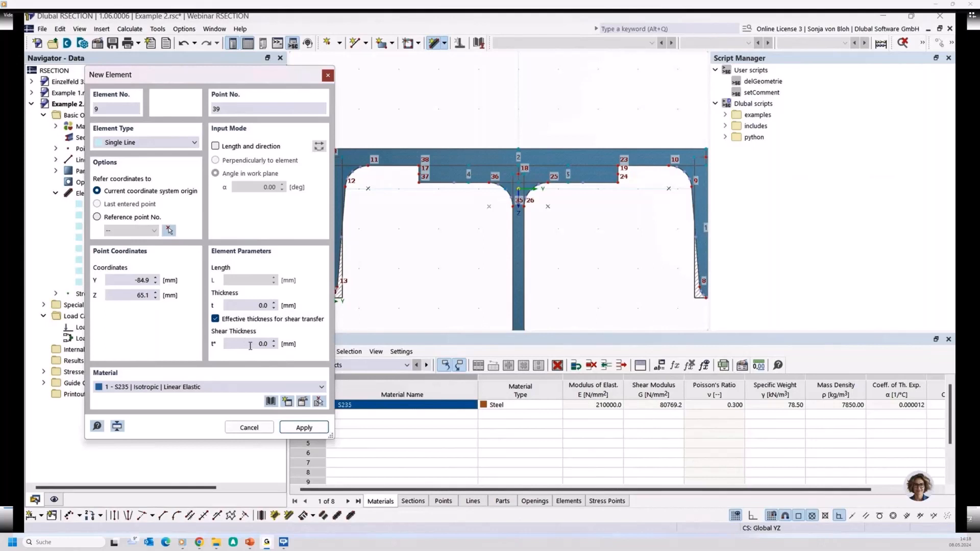
{"action": "left_click", "coordinate": [269, 345]}
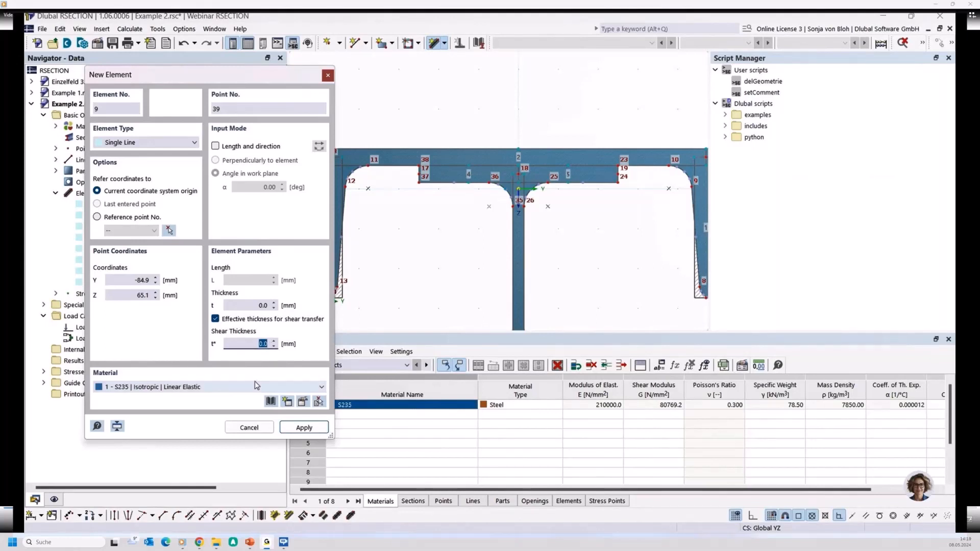
{"action": "type", "text": "5"}
Place a connecting element from point 17 at the IPE flange tip vertically to the UPN web centreline at Y -50.0, Z -15.9 mm
{"action": "scroll", "coordinate": [405, 176], "scroll_direction": "up", "scroll_amount": 2}
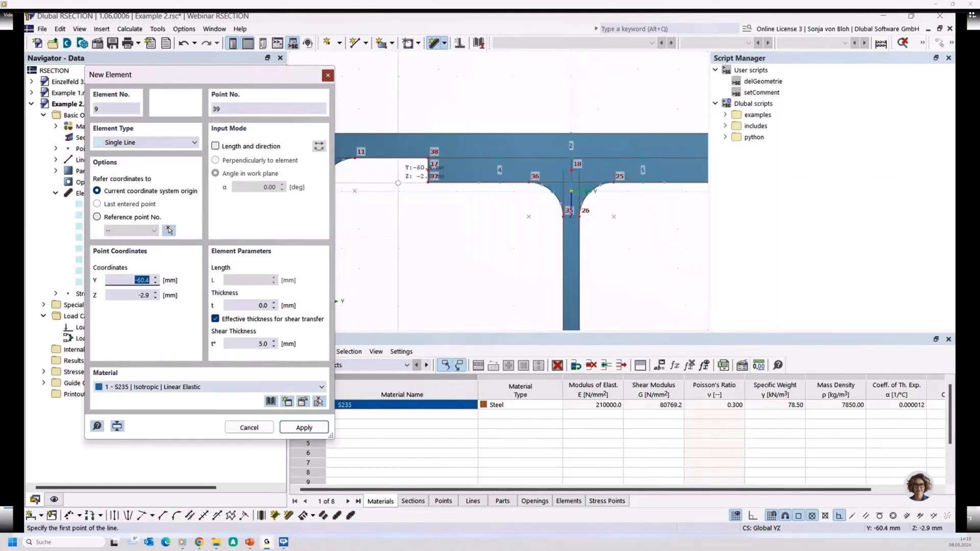
{"action": "left_click", "coordinate": [428, 162]}
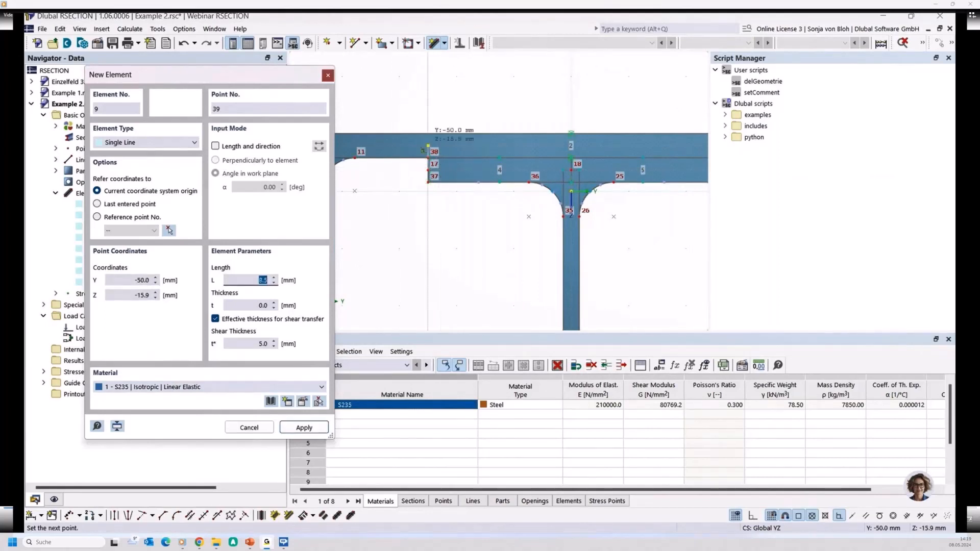
{"action": "left_click", "coordinate": [428, 147]}
Place a second connecting element from point 19 at the opposite IPE flange tip up to the UPN web centreline
{"action": "scroll", "coordinate": [443, 209], "scroll_direction": "down", "scroll_amount": 1}
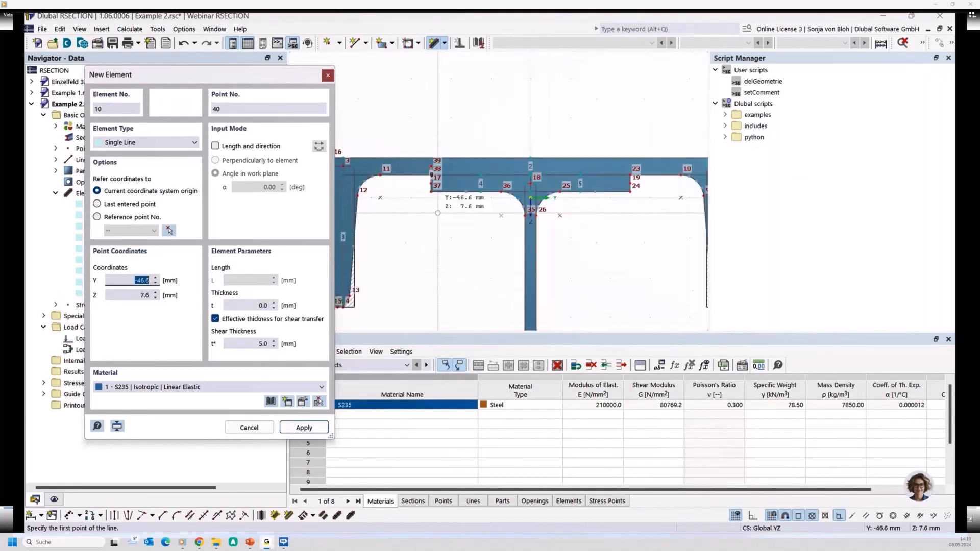
{"action": "middle_click_drag", "start_coordinate": [442, 209], "coordinate": [411, 236]}
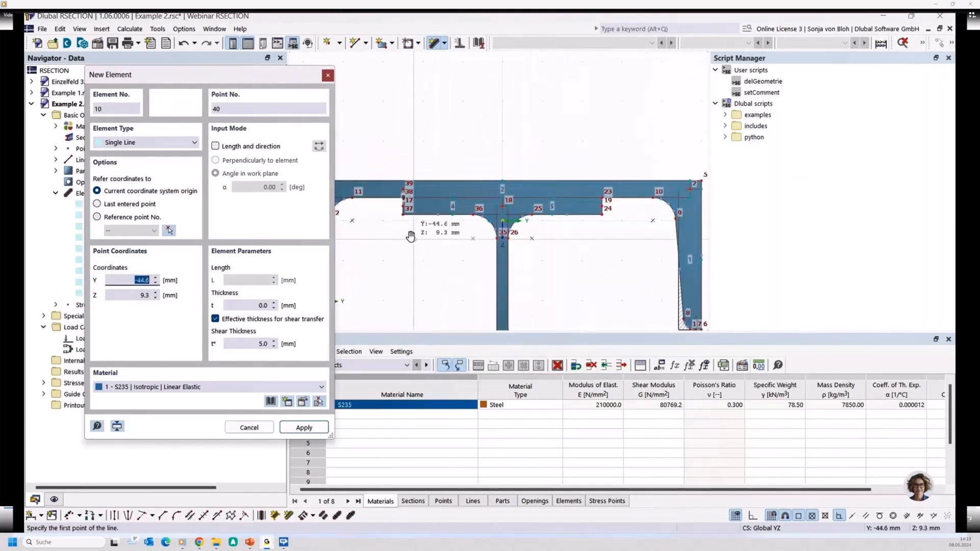
{"action": "scroll", "coordinate": [630, 199], "scroll_direction": "up", "scroll_amount": 2}
{"action": "left_click", "coordinate": [586, 171]}
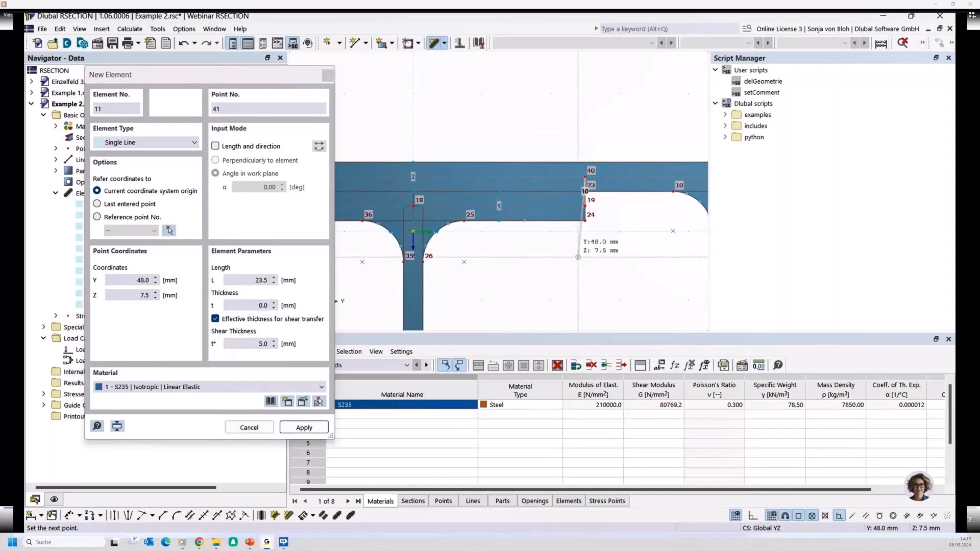
Auto-connect both vertical connecting elements with the UPN web centreline at points 39 and 40
{"action": "key", "text": "Escape"}
{"action": "key", "text": "Escape"}
{"action": "scroll", "coordinate": [559, 255], "scroll_direction": "down", "scroll_amount": 3}
{"action": "middle_click_drag", "start_coordinate": [464, 237], "coordinate": [436, 218]}
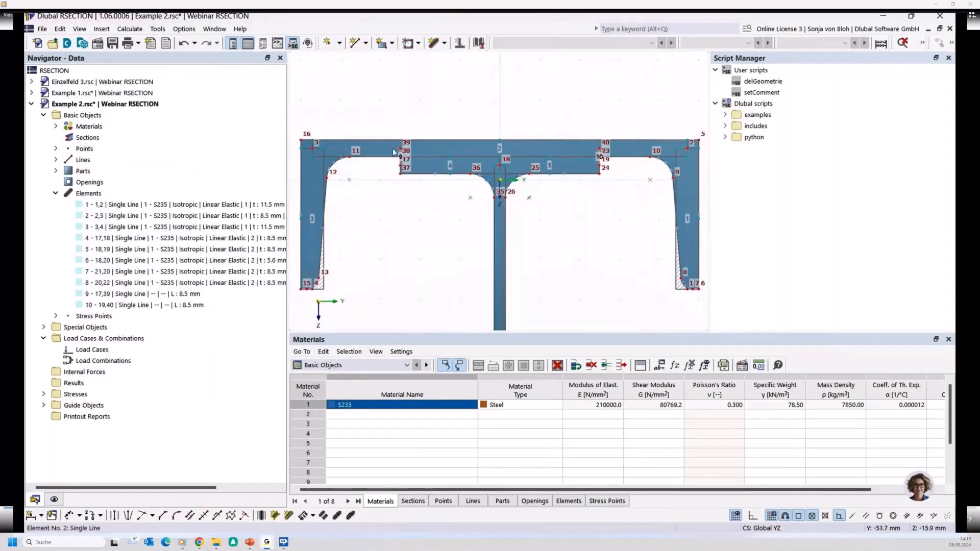
{"action": "mouse_move", "coordinate": [393, 152]}
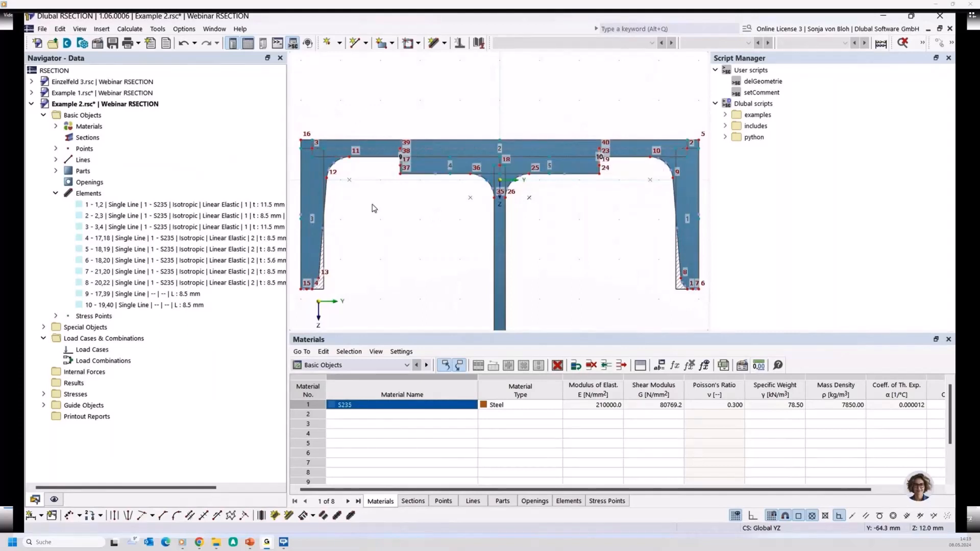
{"action": "right_click", "coordinate": [373, 205]}
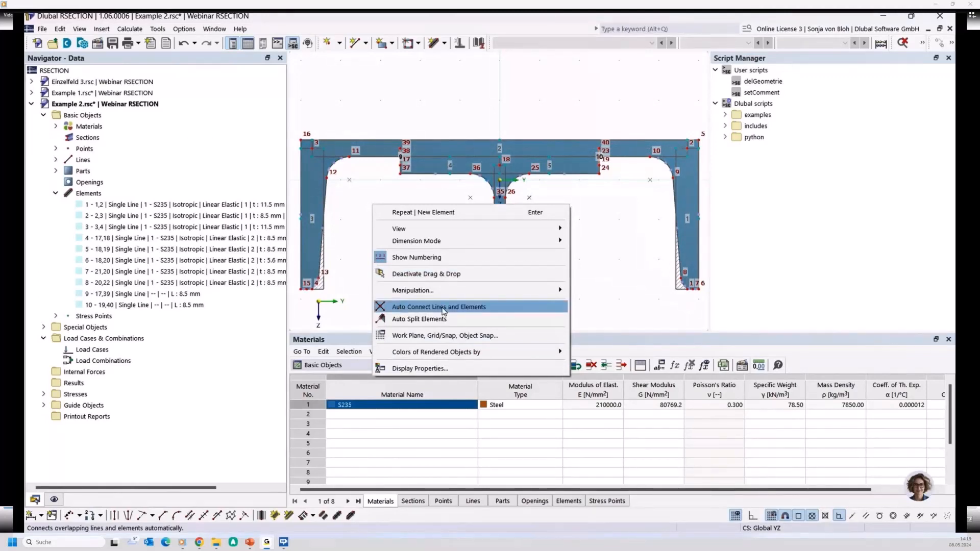
{"action": "left_click", "coordinate": [390, 202]}
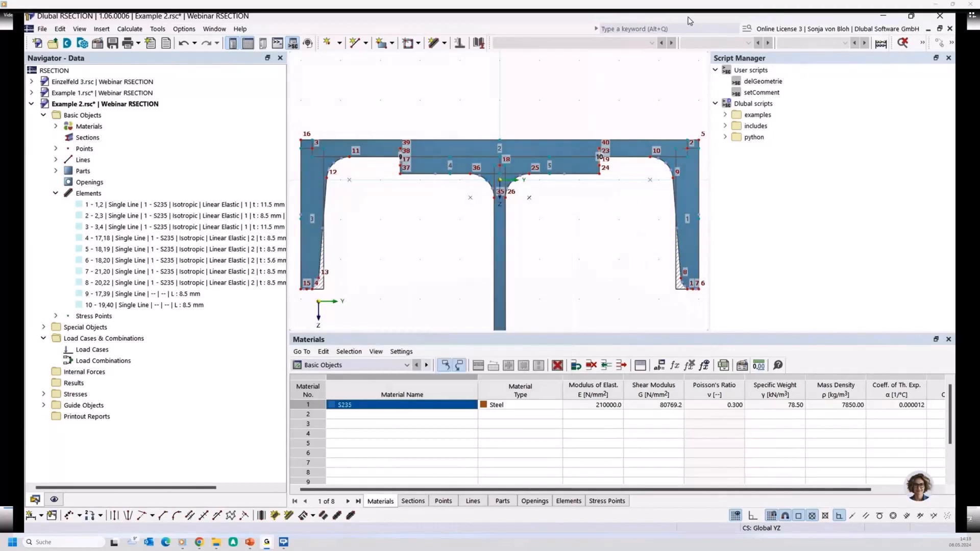
{"action": "left_click", "coordinate": [950, 43]}
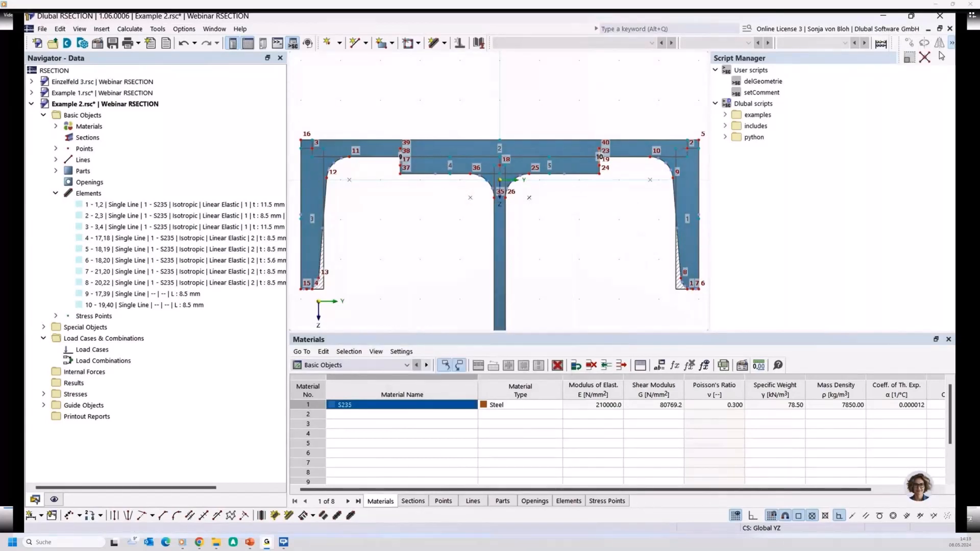
{"action": "left_click", "coordinate": [925, 57]}
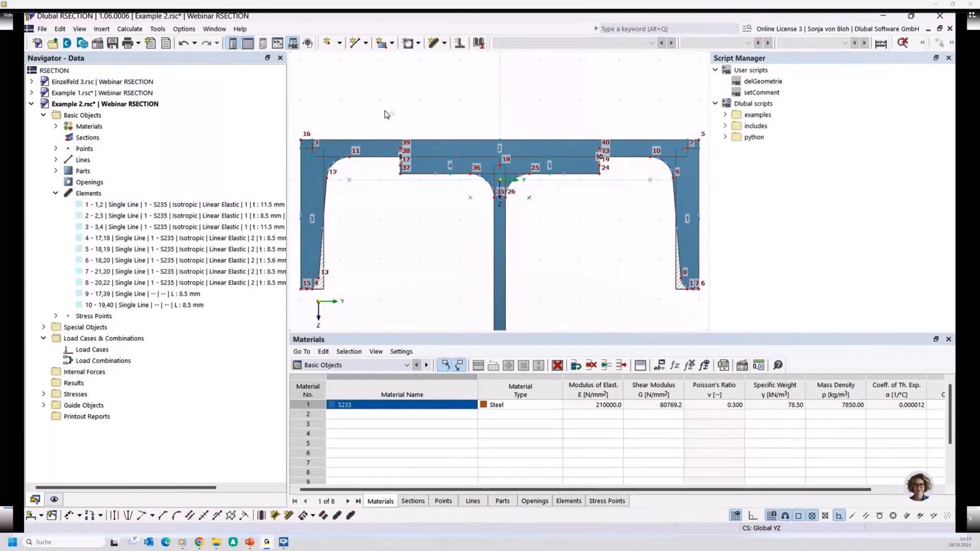
{"action": "left_click_drag", "start_coordinate": [373, 105], "coordinate": [414, 154]}
{"action": "left_click_drag", "start_coordinate": [580, 113], "coordinate": [632, 203]}
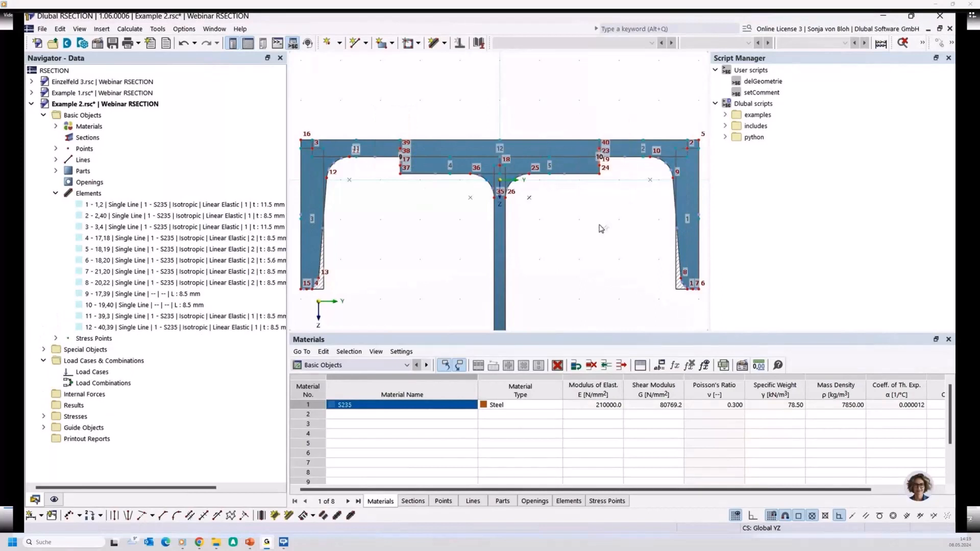
{"action": "scroll", "coordinate": [392, 175], "scroll_direction": "up", "scroll_amount": 2}
{"action": "scroll", "coordinate": [397, 134], "scroll_direction": "up", "scroll_amount": 1}
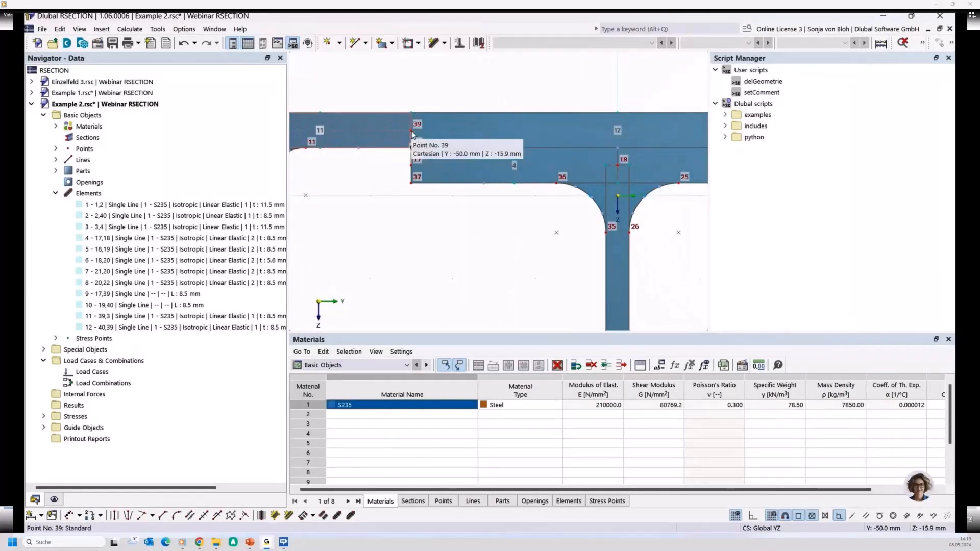
{"action": "scroll", "coordinate": [412, 130], "scroll_direction": "down", "scroll_amount": 2}
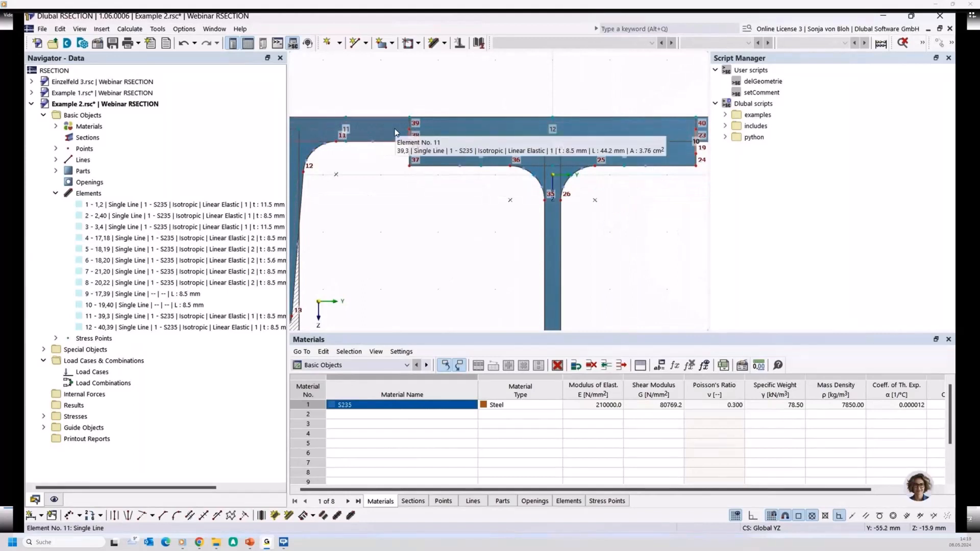
{"action": "scroll", "coordinate": [388, 125], "scroll_direction": "down", "scroll_amount": 1}
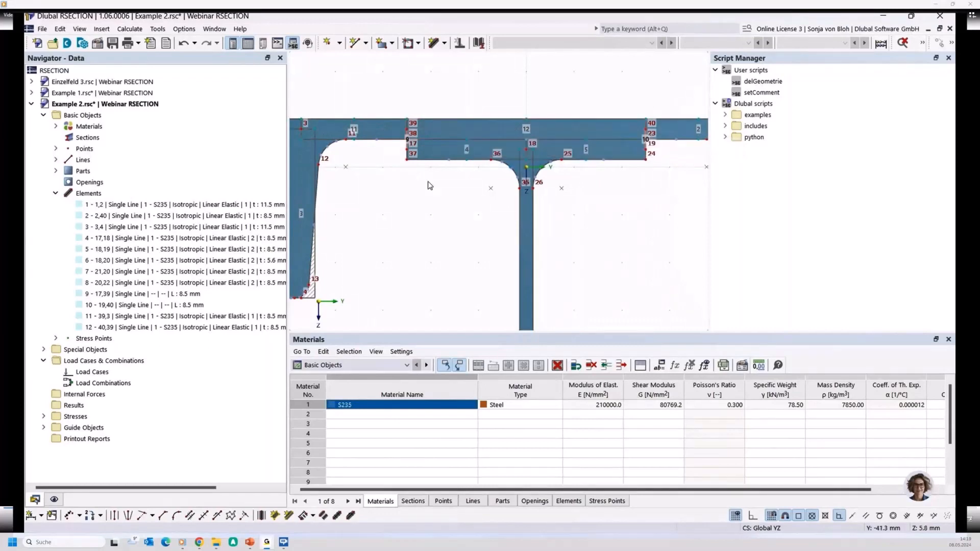
{"action": "scroll", "coordinate": [430, 185], "scroll_direction": "down", "scroll_amount": 2}
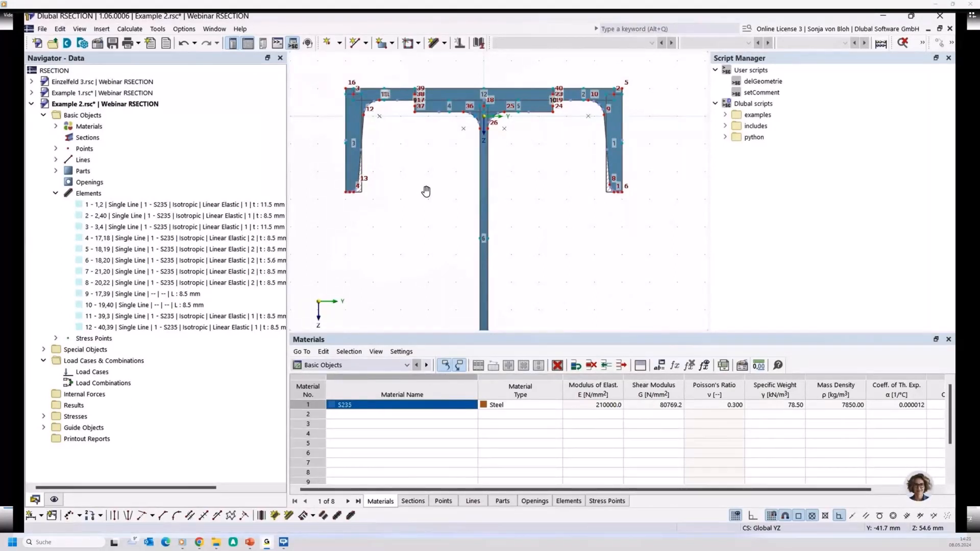
Create a new model named Example 3 with Thin-Walled Analysis and the Effective / Steel / Aluminum section add-on active
{"action": "left_click", "coordinate": [38, 43]}
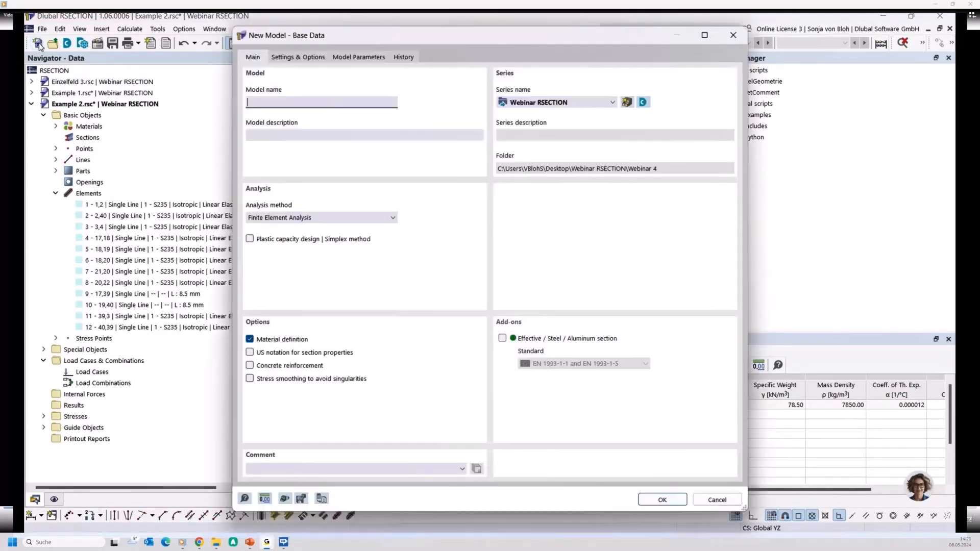
{"action": "type", "text": "Example 3"}
{"action": "left_click", "coordinate": [366, 218]}
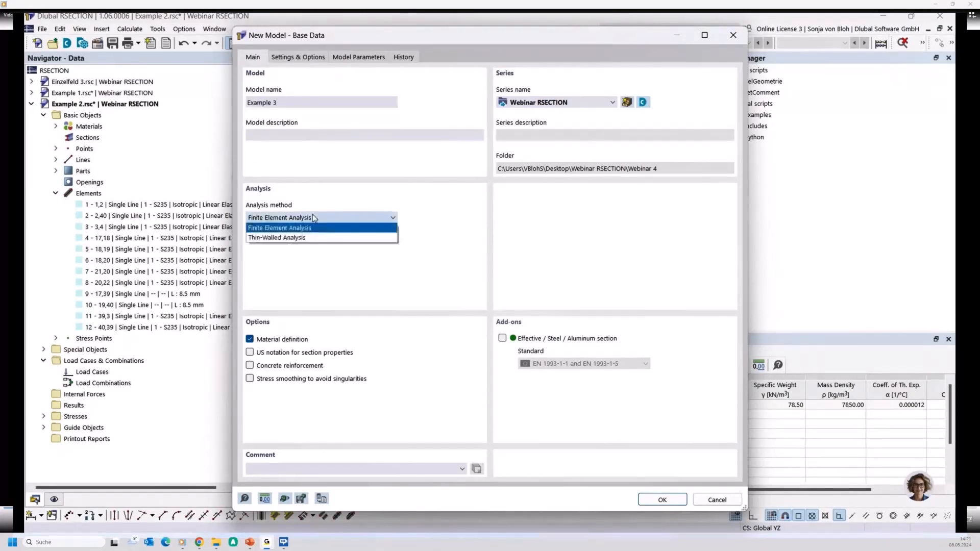
{"action": "left_click", "coordinate": [275, 238]}
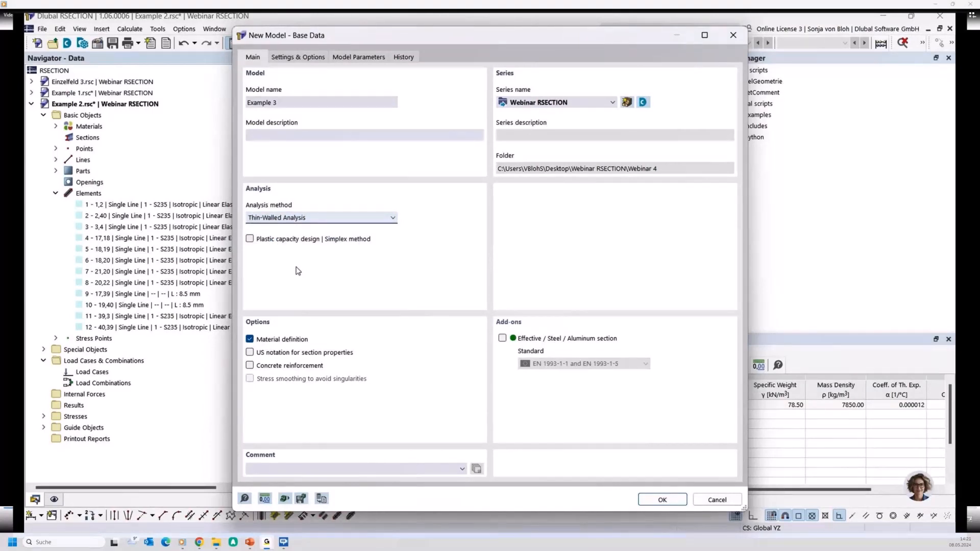
{"action": "left_click", "coordinate": [502, 339]}
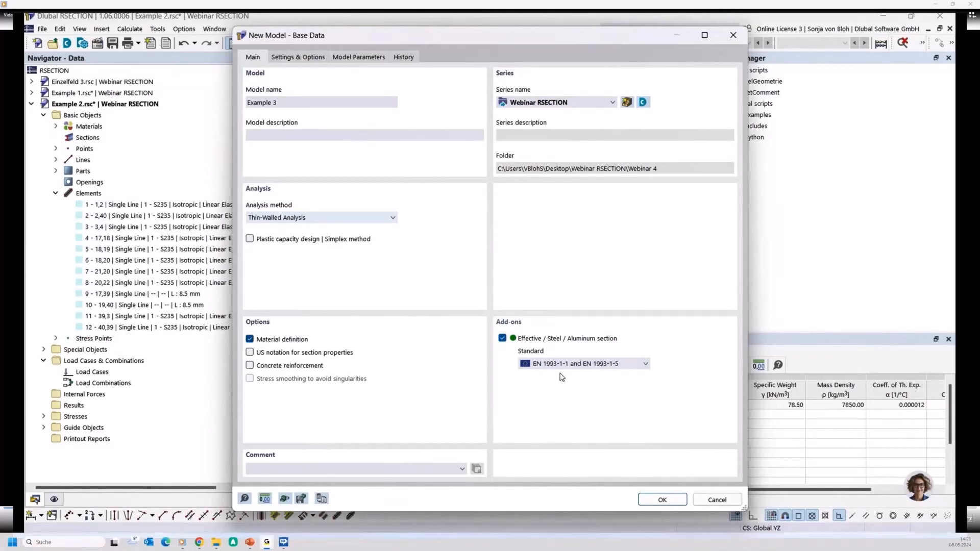
{"action": "left_click", "coordinate": [656, 499]}
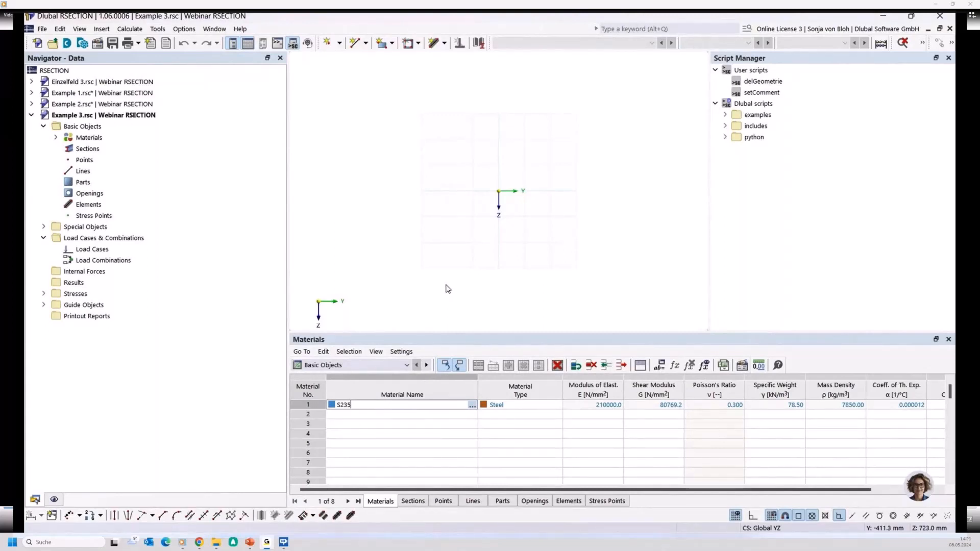
Insert the parametric thin-walled channel section U 150/75/8/10/12/5/H and explode it into individual objects
{"action": "right_click", "coordinate": [93, 151]}
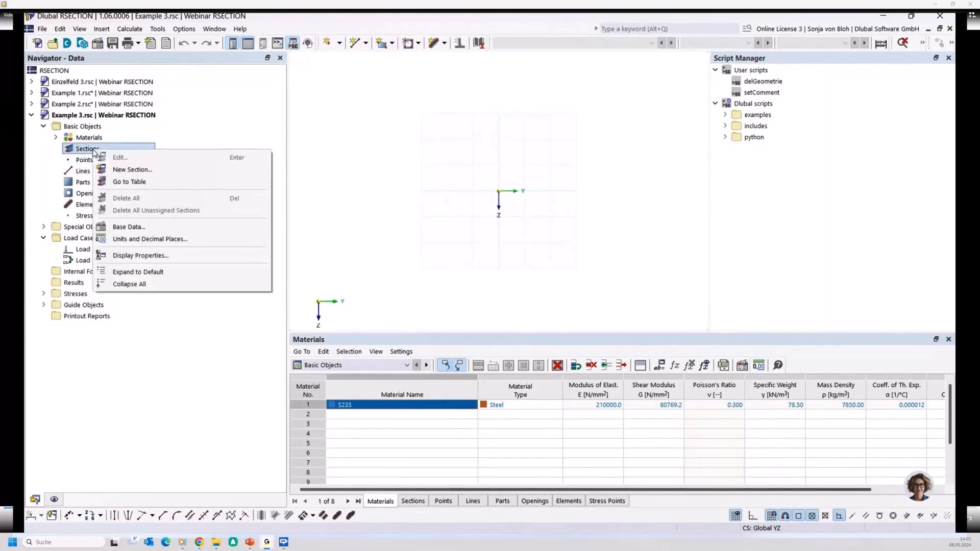
{"action": "left_click", "coordinate": [116, 170]}
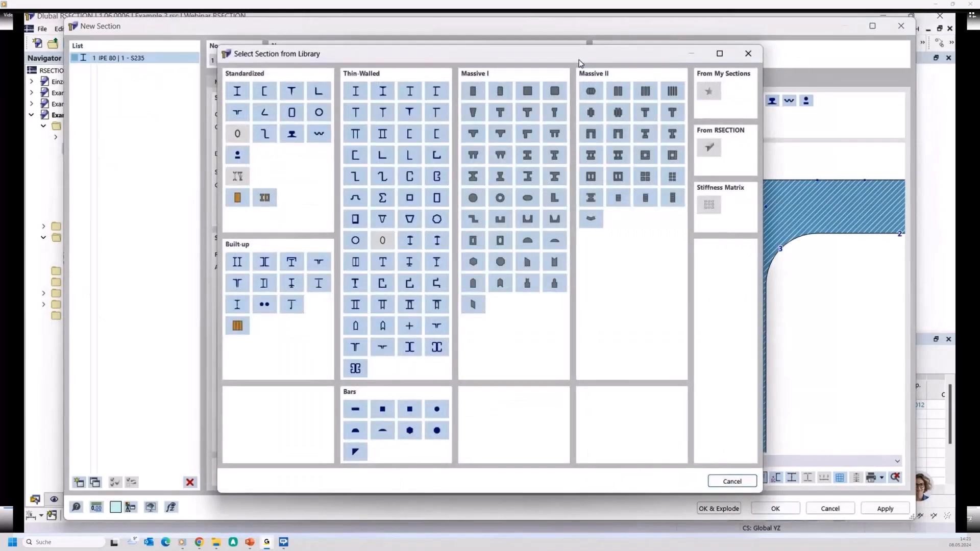
{"action": "left_click", "coordinate": [410, 135]}
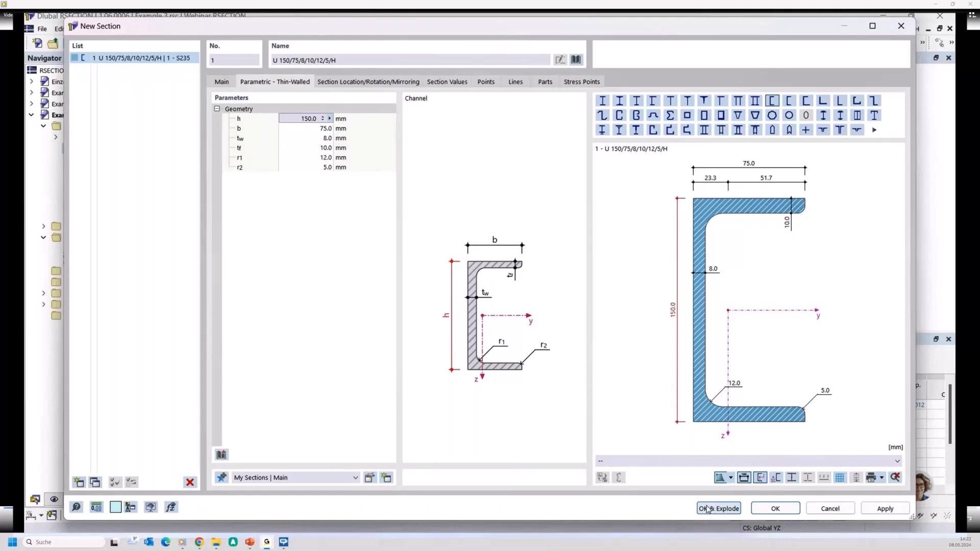
{"action": "left_click", "coordinate": [723, 513]}
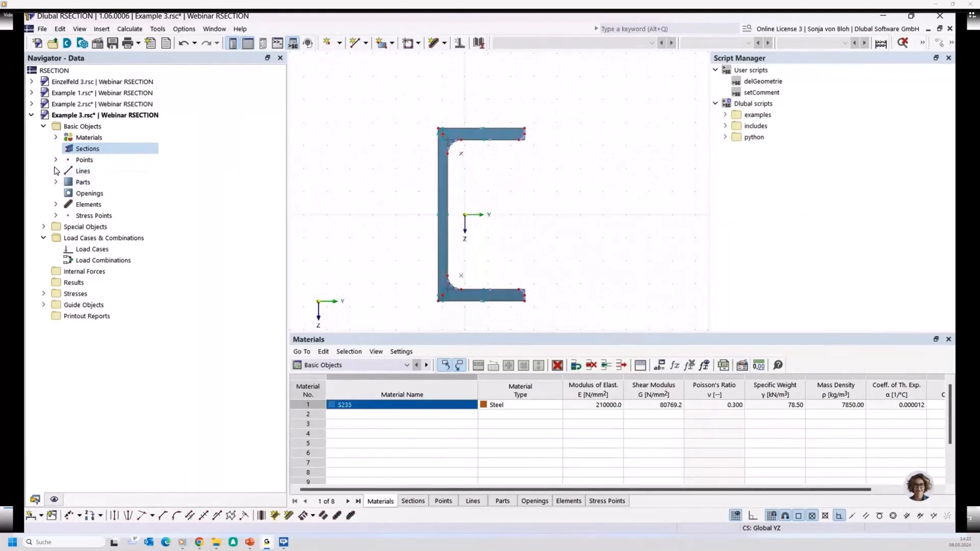
Examine the lines, part and elements that make up the exploded channel section
{"action": "left_click", "coordinate": [56, 171]}
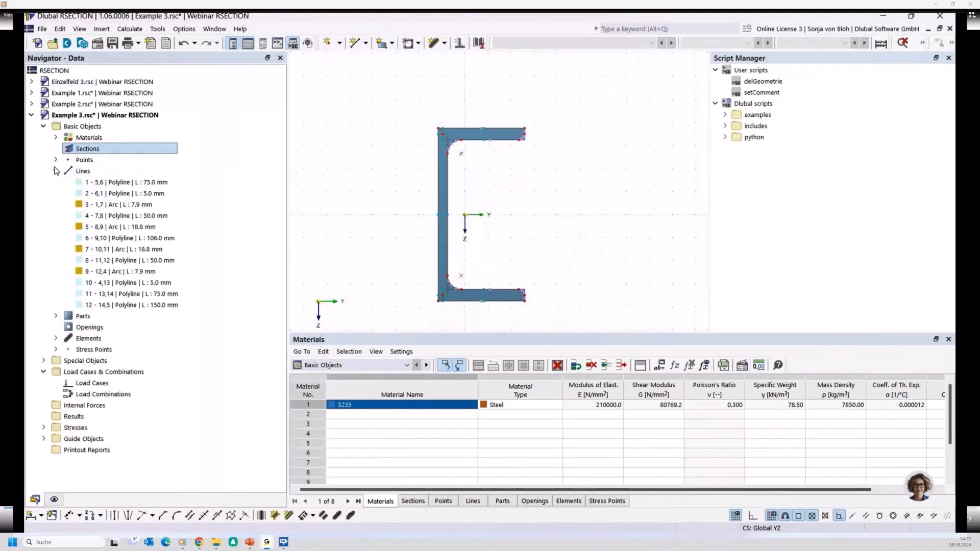
{"action": "left_click", "coordinate": [98, 182]}
{"action": "left_click", "coordinate": [56, 316]}
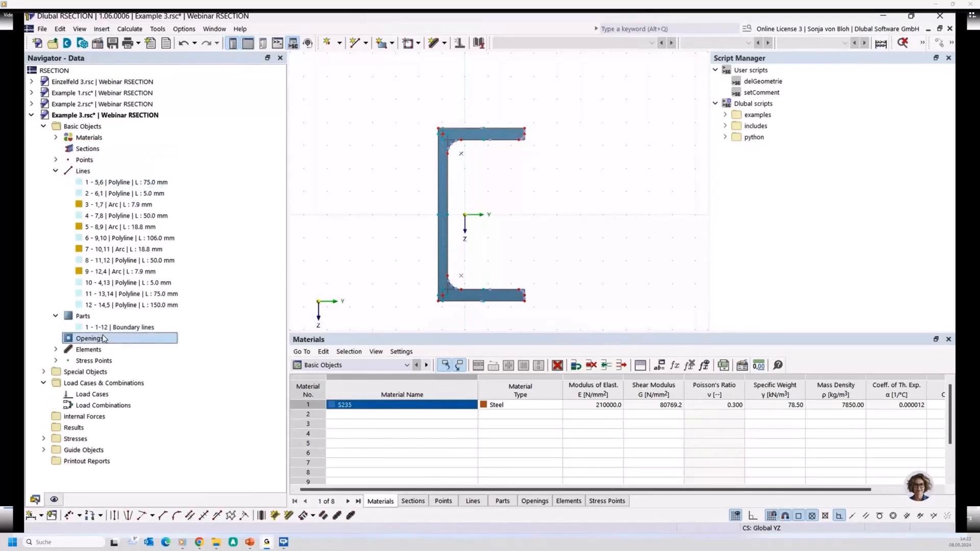
{"action": "left_click", "coordinate": [125, 327]}
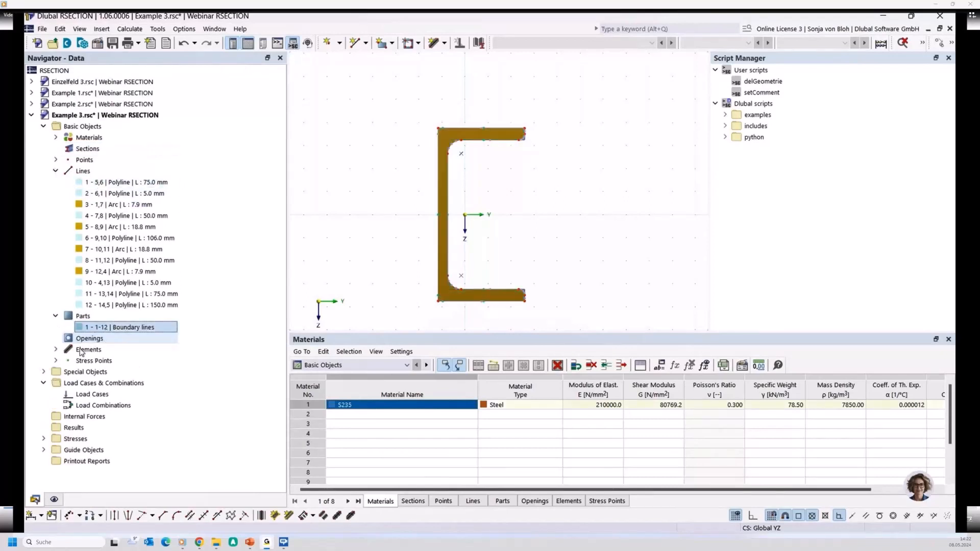
{"action": "left_click", "coordinate": [56, 350]}
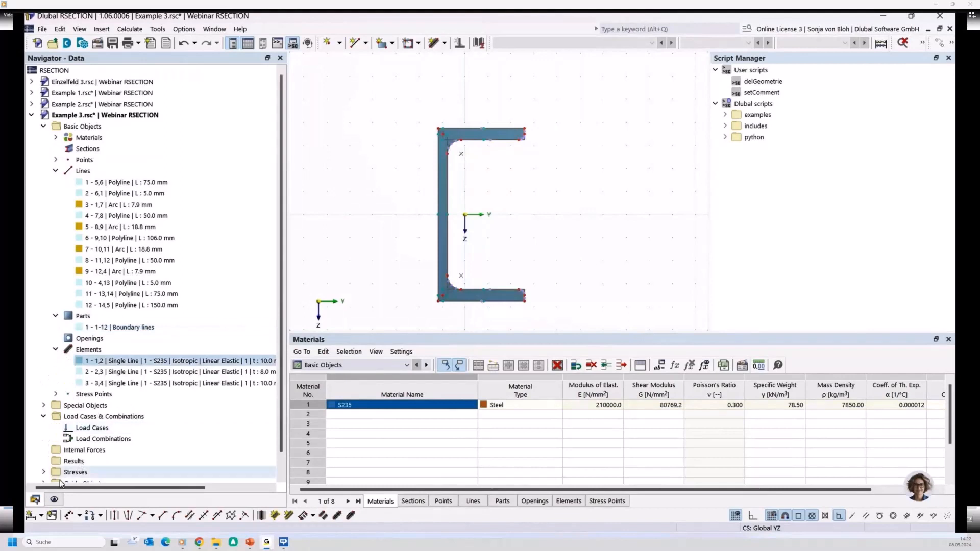
Turn on the display of subpanels and check the web's subpanel in the channel section
{"action": "left_click", "coordinate": [54, 500]}
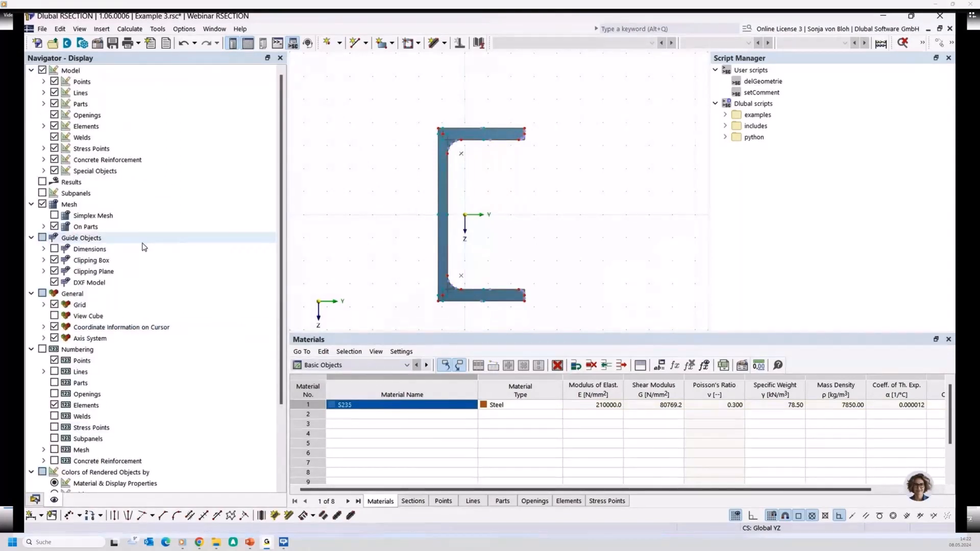
{"action": "left_click", "coordinate": [43, 193]}
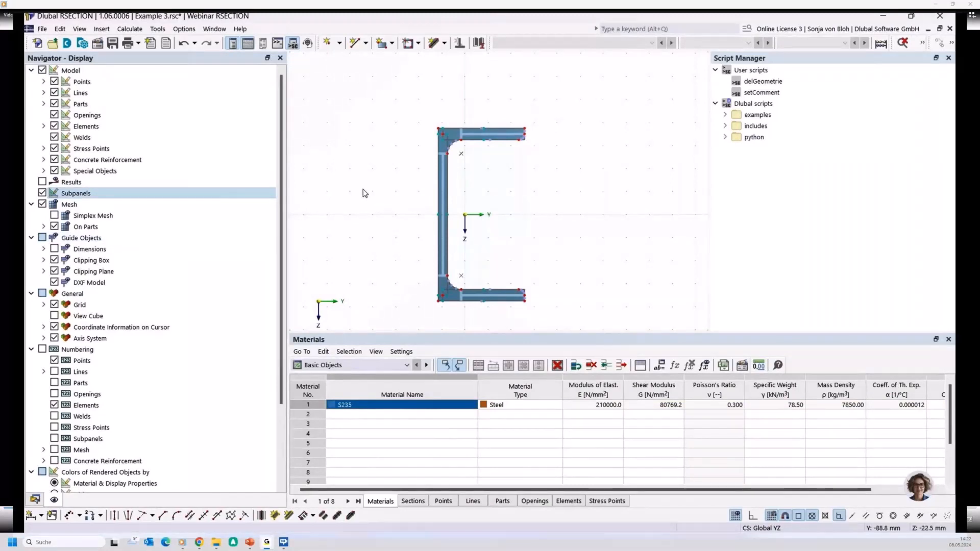
{"action": "scroll", "coordinate": [365, 193], "scroll_direction": "up", "scroll_amount": 1}
{"action": "middle_click_drag", "start_coordinate": [365, 193], "coordinate": [289, 181]}
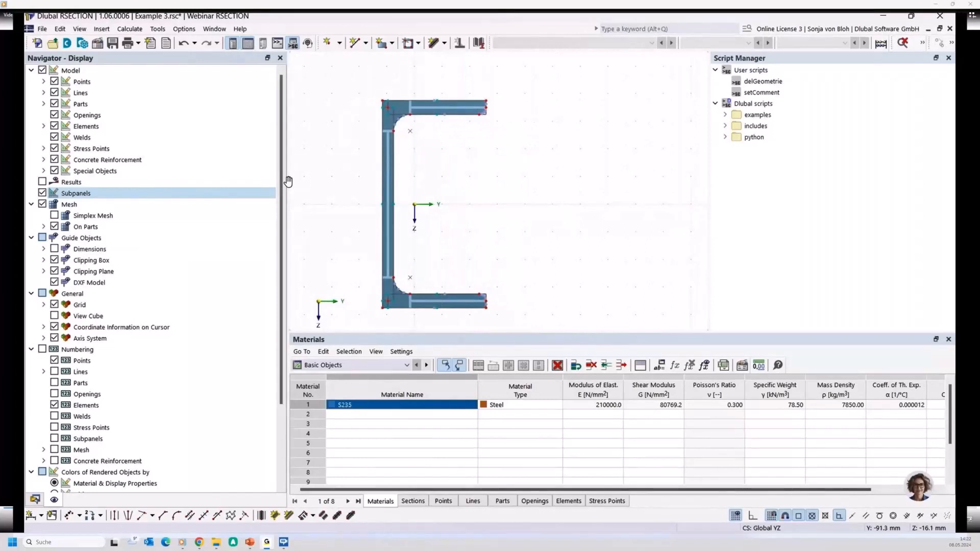
{"action": "left_click", "coordinate": [389, 177]}
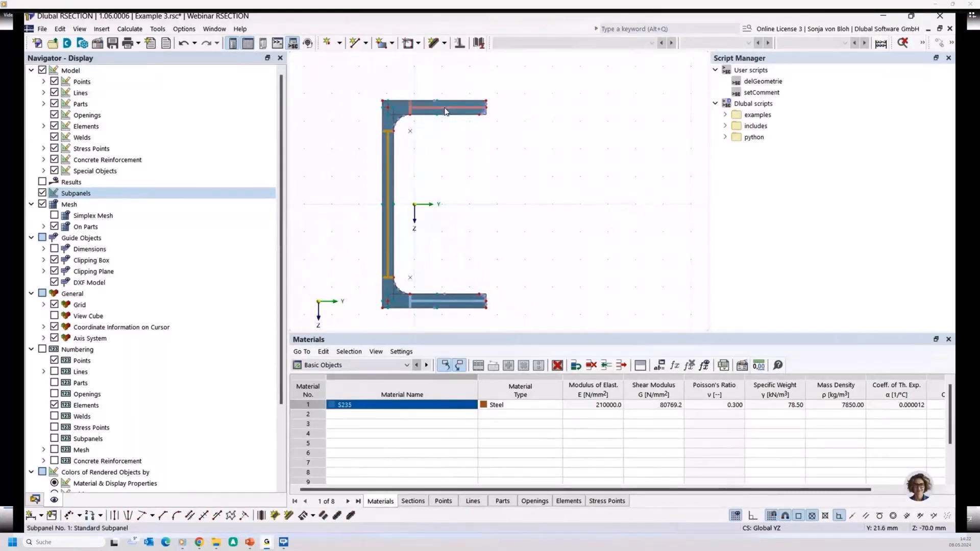
{"action": "left_click", "coordinate": [464, 200]}
Move the outer corner point at the upper flange's free end by -10 mm in Z
{"action": "scroll", "coordinate": [488, 120], "scroll_direction": "up", "scroll_amount": 2}
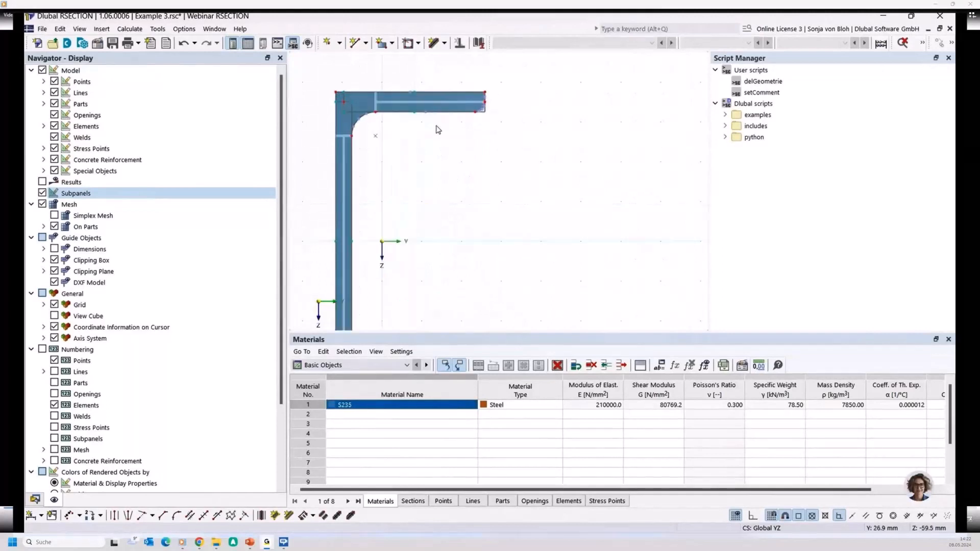
{"action": "middle_click_drag", "start_coordinate": [437, 127], "coordinate": [485, 204]}
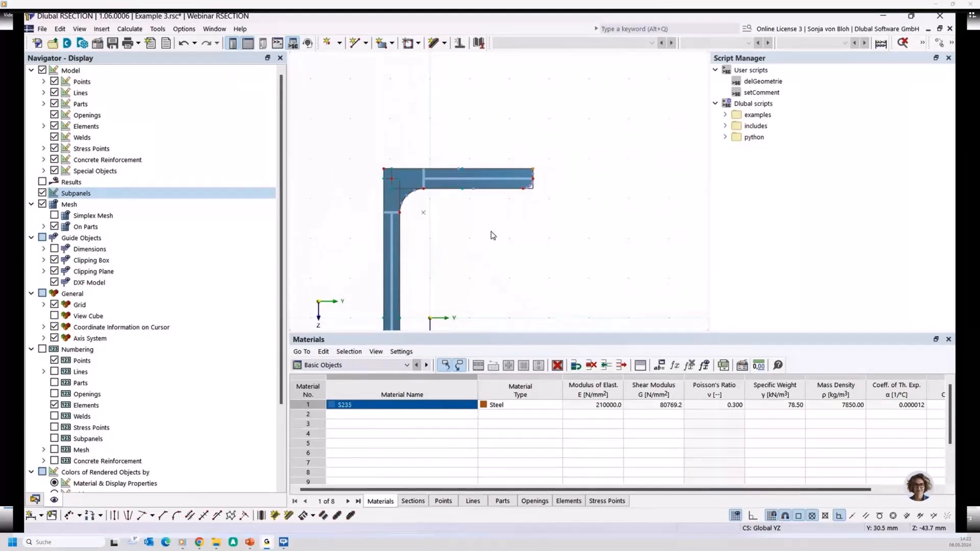
{"action": "left_click", "coordinate": [939, 43]}
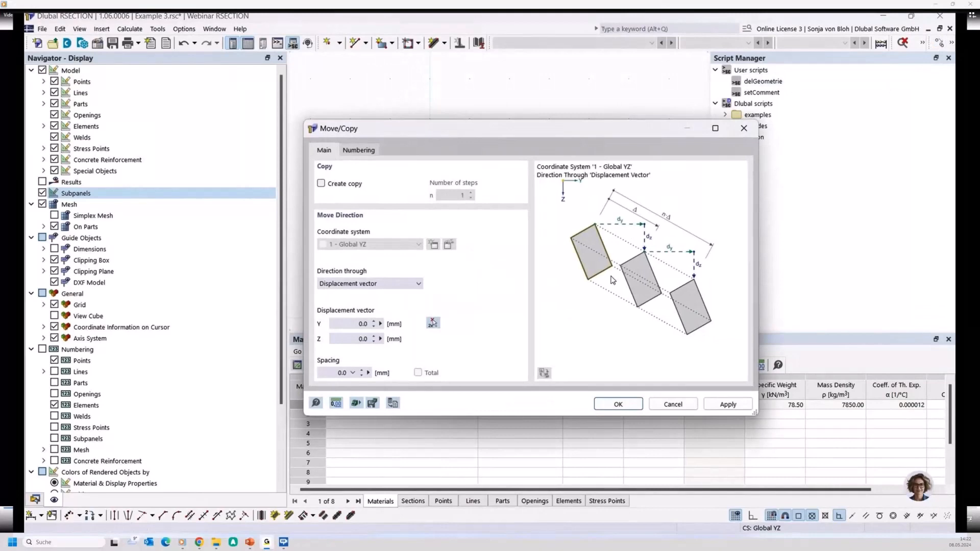
{"action": "left_click_drag", "start_coordinate": [356, 339], "coordinate": [423, 338]}
{"action": "type", "text": "-10"}
{"action": "left_click", "coordinate": [616, 406]}
{"action": "left_click", "coordinate": [617, 405]}
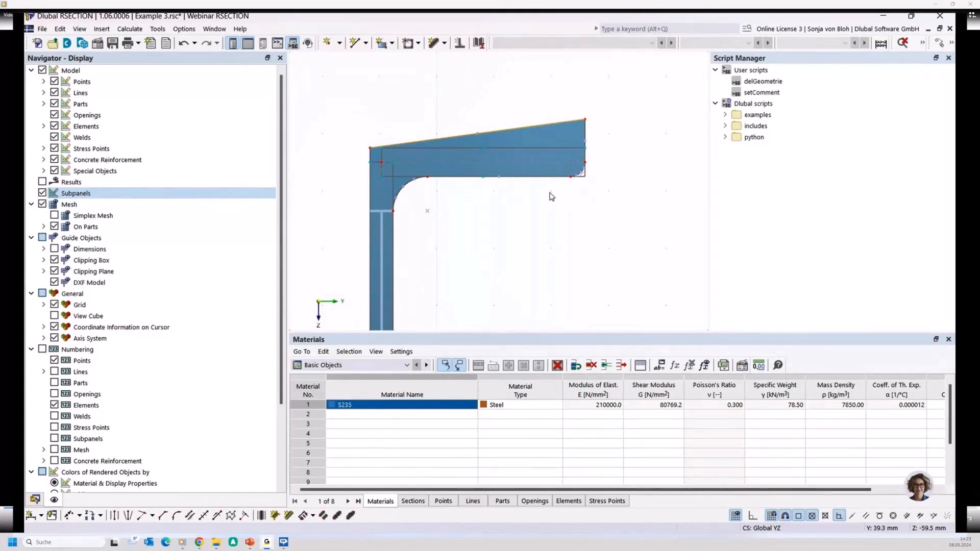
Start calculating the whole modified channel section and abort at the plausibility check of element 1
{"action": "left_click", "coordinate": [140, 31]}
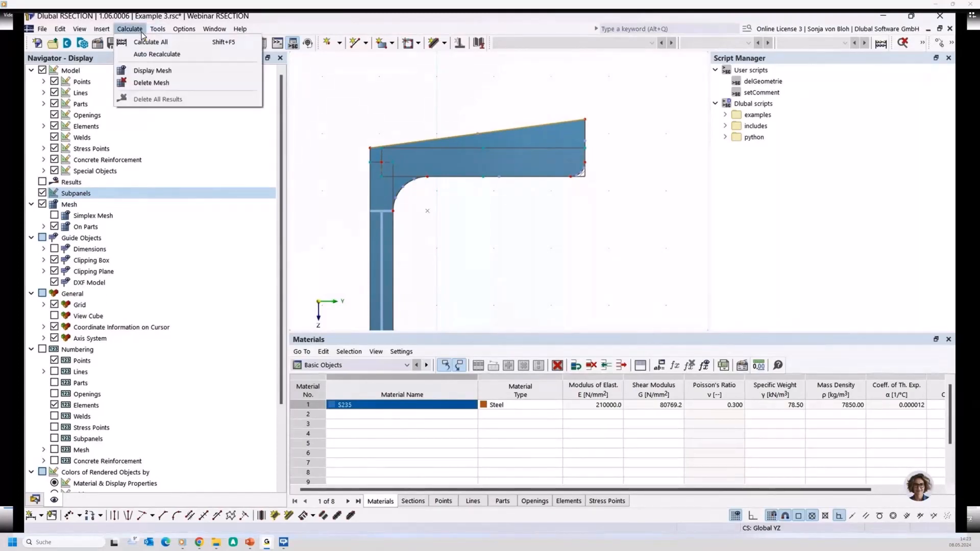
{"action": "left_click", "coordinate": [142, 45]}
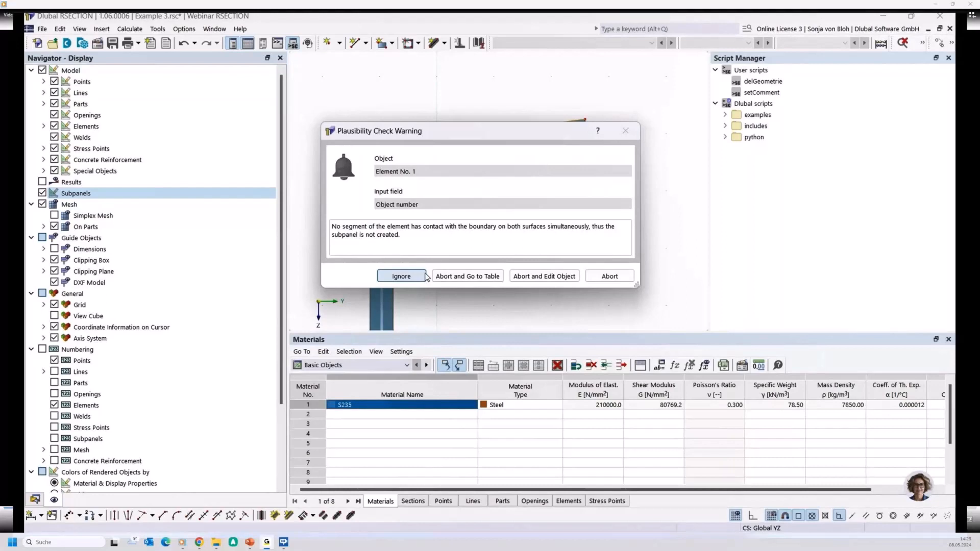
{"action": "left_click", "coordinate": [608, 276]}
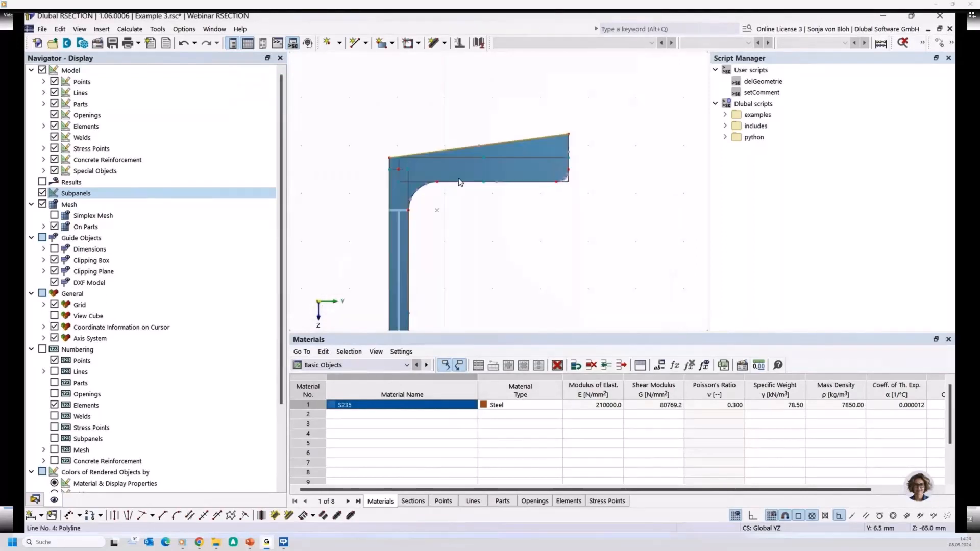
Check the subpanels on the web and flanges of the whole modified channel section
{"action": "scroll", "coordinate": [457, 204], "scroll_direction": "down", "scroll_amount": 5}
{"action": "middle_click_drag", "start_coordinate": [454, 247], "coordinate": [453, 228]}
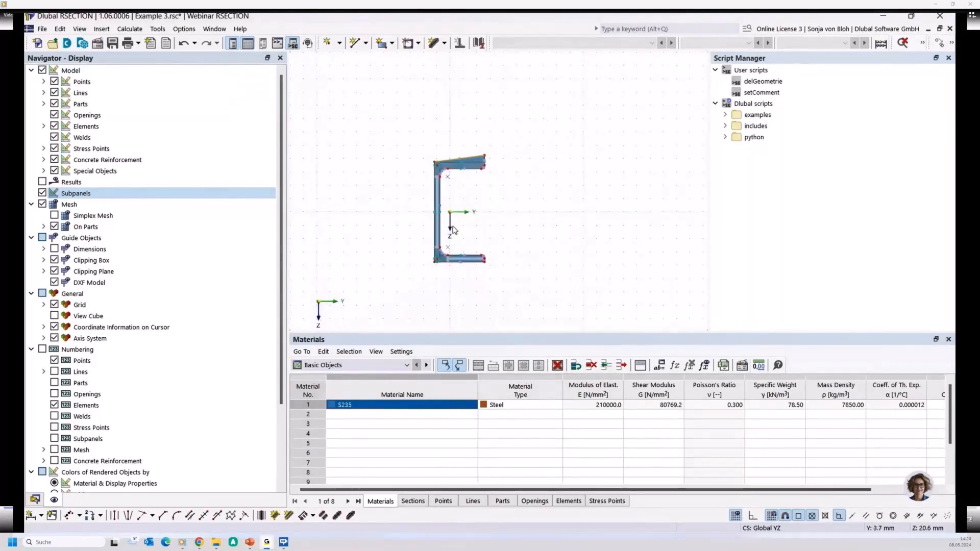
{"action": "scroll", "coordinate": [452, 230], "scroll_direction": "up", "scroll_amount": 2}
{"action": "scroll", "coordinate": [419, 256], "scroll_direction": "up", "scroll_amount": 2}
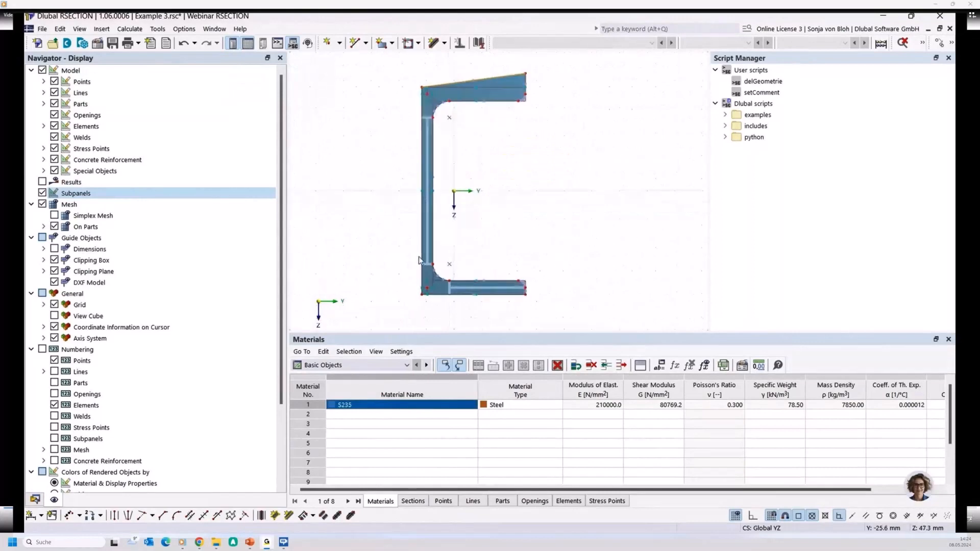
{"action": "left_click", "coordinate": [428, 211]}
Create a new model named Example 4 with Thin-Walled Analysis and the Effective / Steel / Aluminum section add-on
{"action": "left_click", "coordinate": [38, 45]}
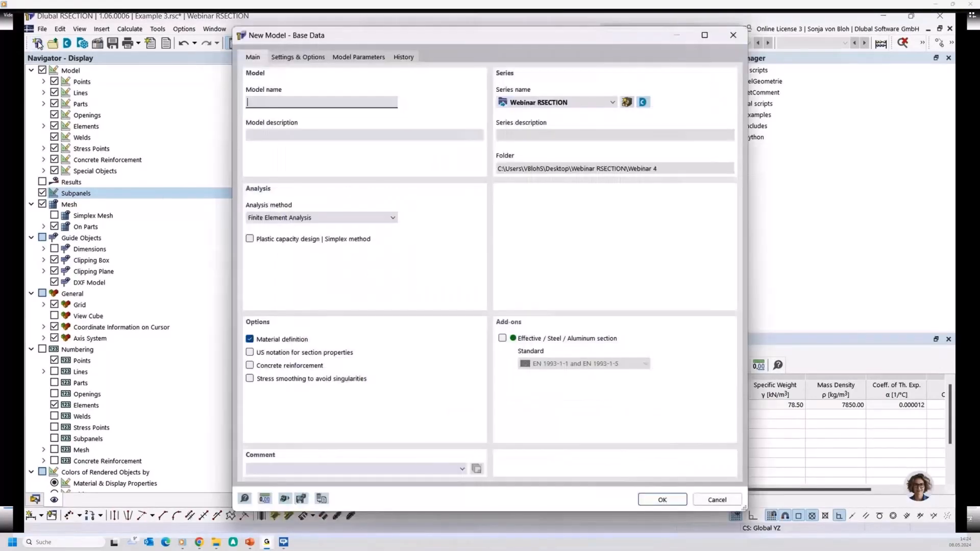
{"action": "type", "text": "Example 4"}
{"action": "left_click", "coordinate": [367, 218]}
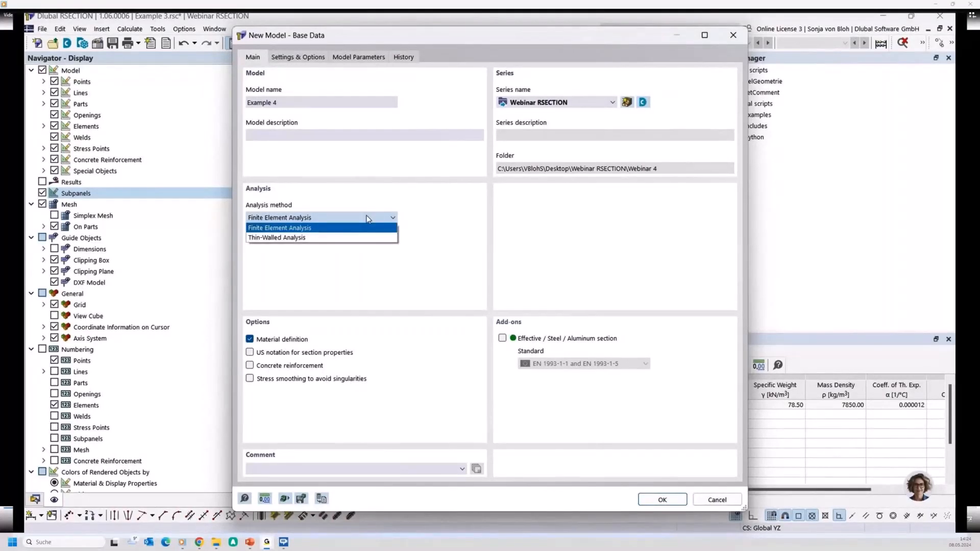
{"action": "left_click", "coordinate": [312, 238]}
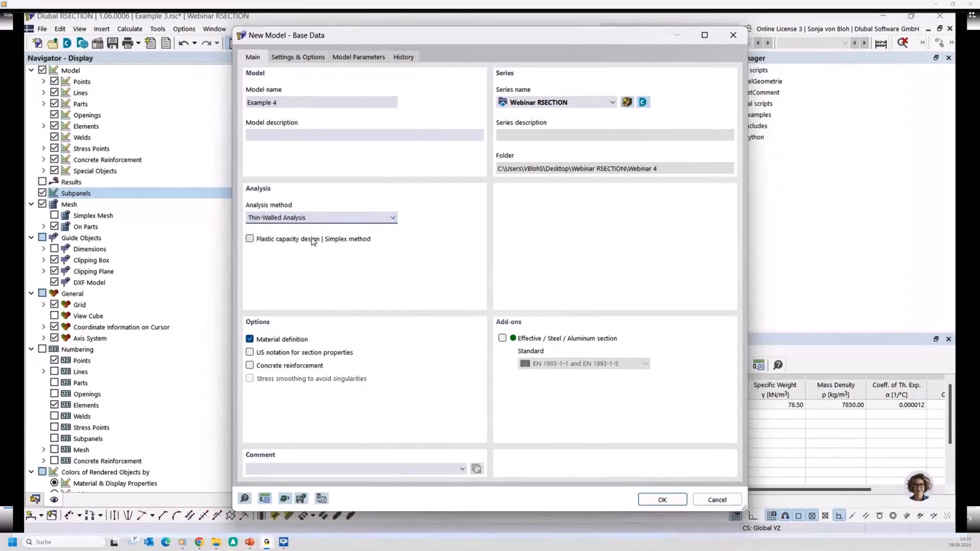
{"action": "left_click", "coordinate": [502, 337]}
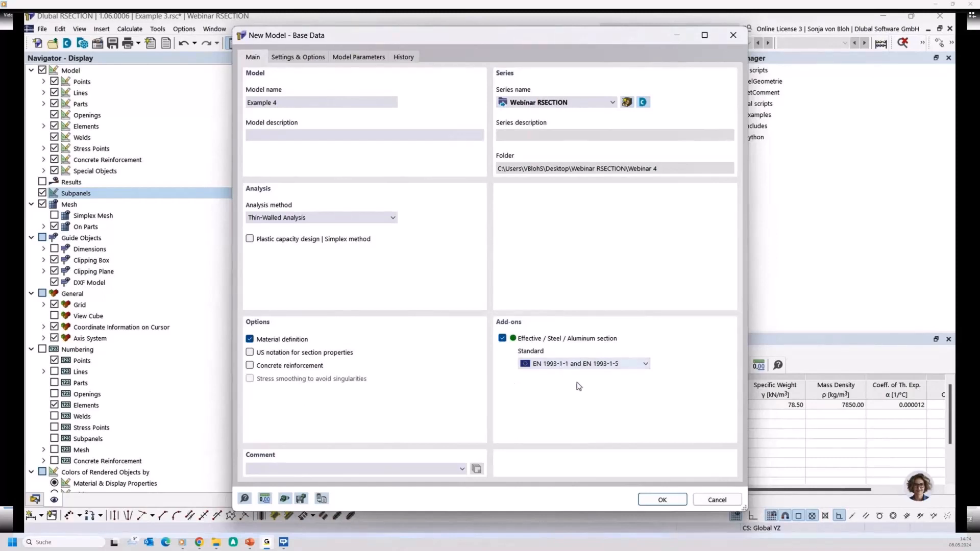
{"action": "left_click", "coordinate": [662, 499]}
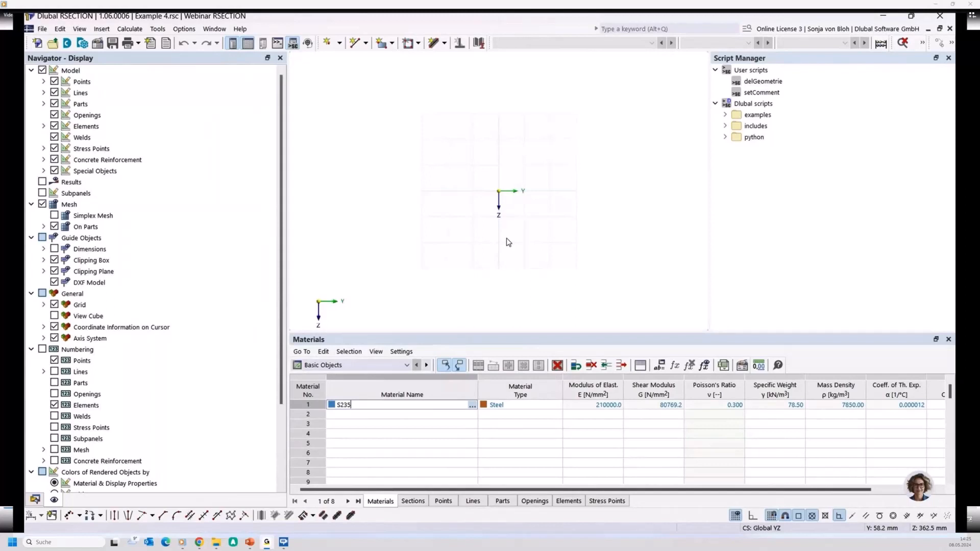
Turn off the automatic connection of lines and elements
{"action": "right_click", "coordinate": [436, 185]}
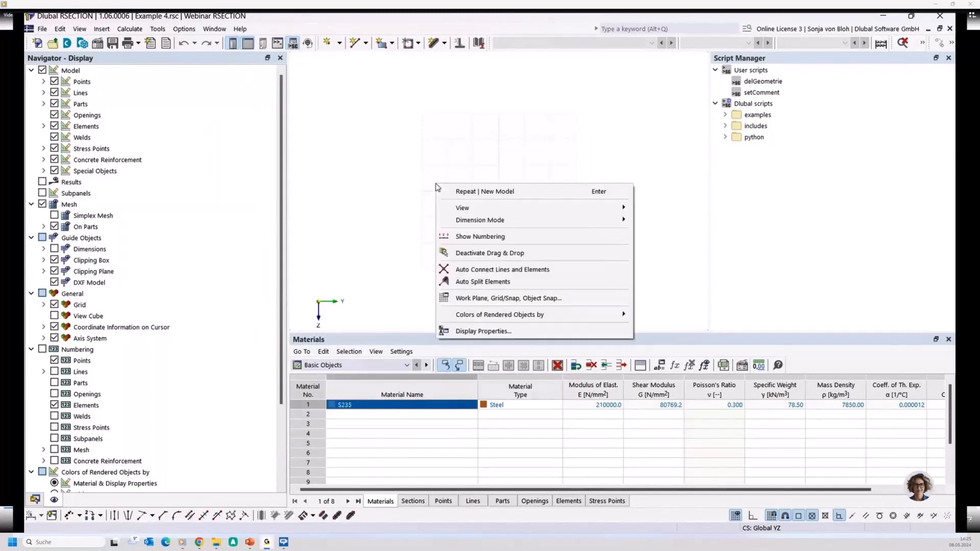
{"action": "left_click", "coordinate": [468, 273]}
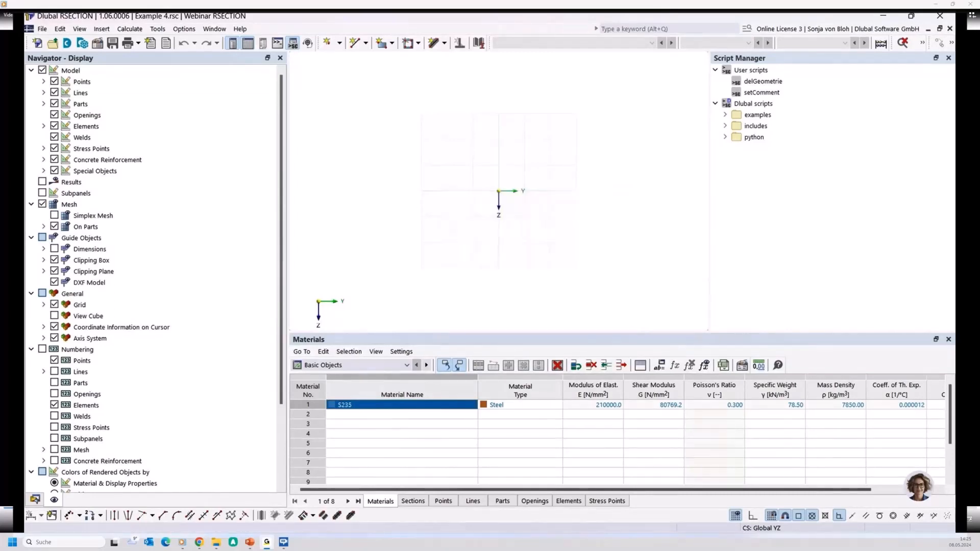
Add the standardized section HEB 200 | DIN 1025-2:1995-11 | Ferona at the model origin
{"action": "left_click", "coordinate": [35, 499]}
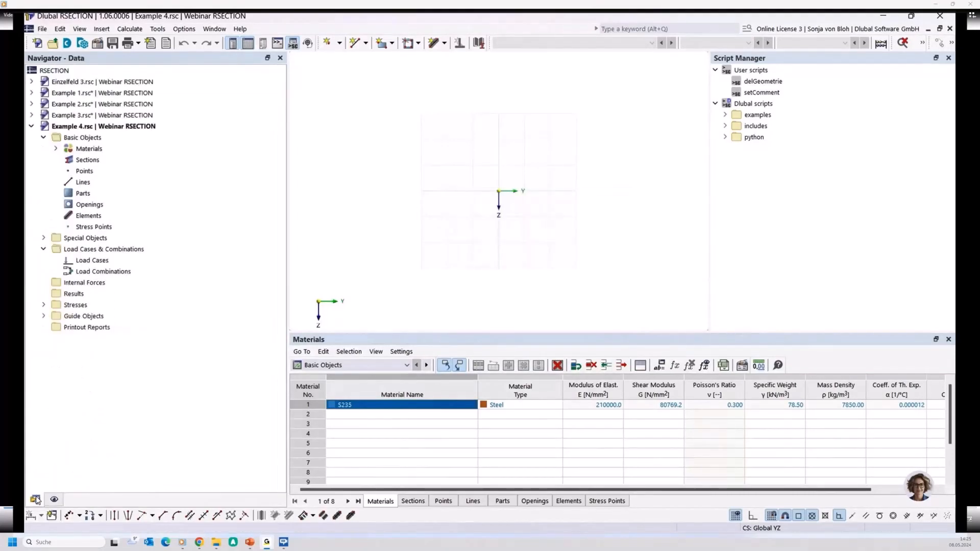
{"action": "right_click", "coordinate": [89, 162]}
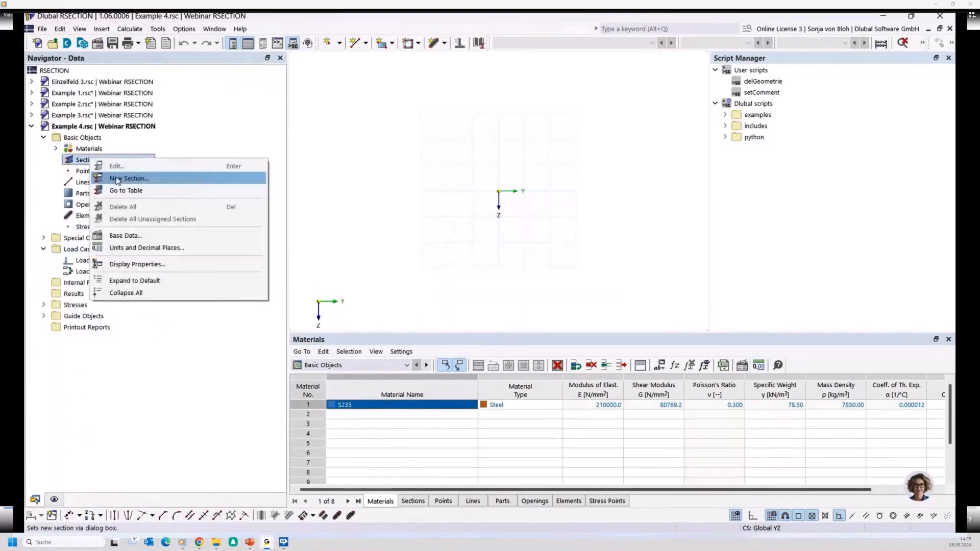
{"action": "left_click", "coordinate": [118, 181]}
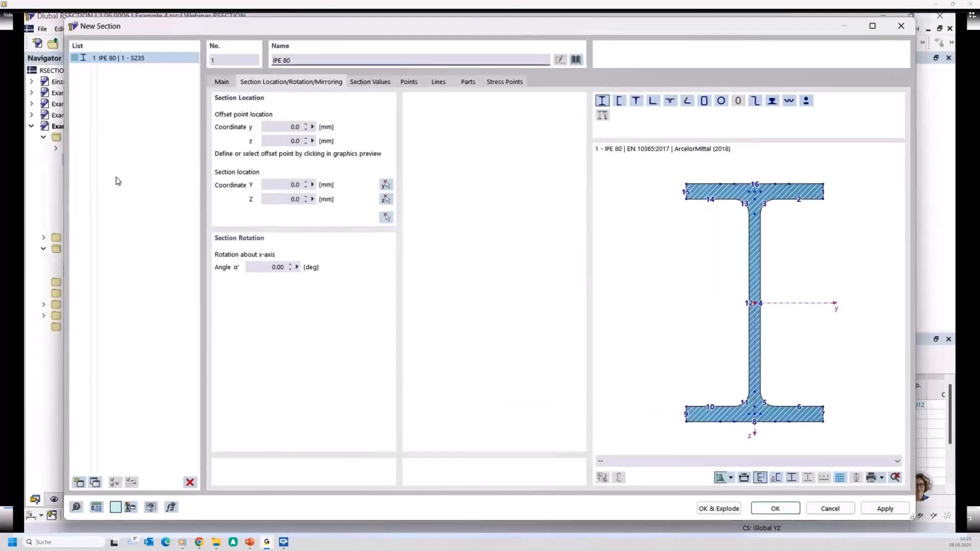
{"action": "left_click_drag", "start_coordinate": [305, 58], "coordinate": [215, 54]}
{"action": "type", "text": "*HEB 200"}
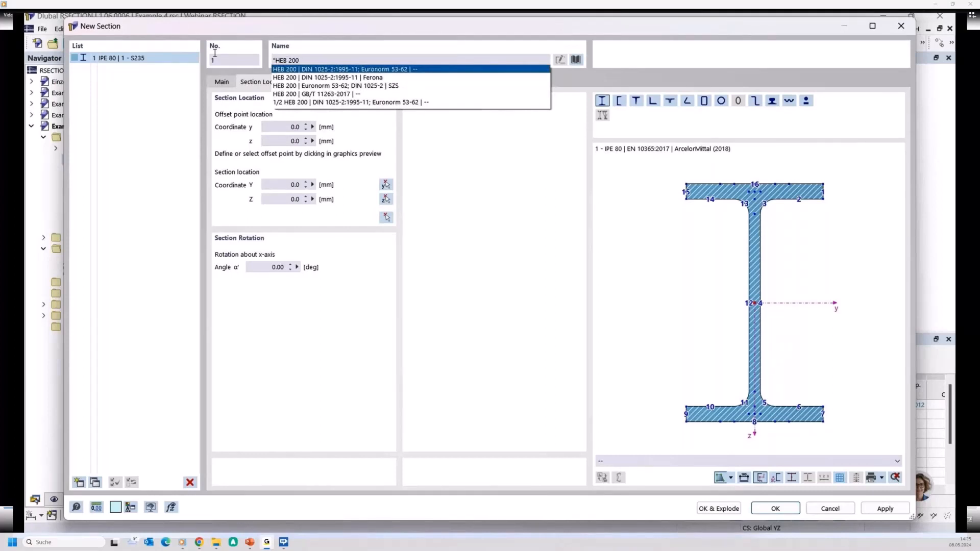
{"action": "left_click", "coordinate": [327, 77]}
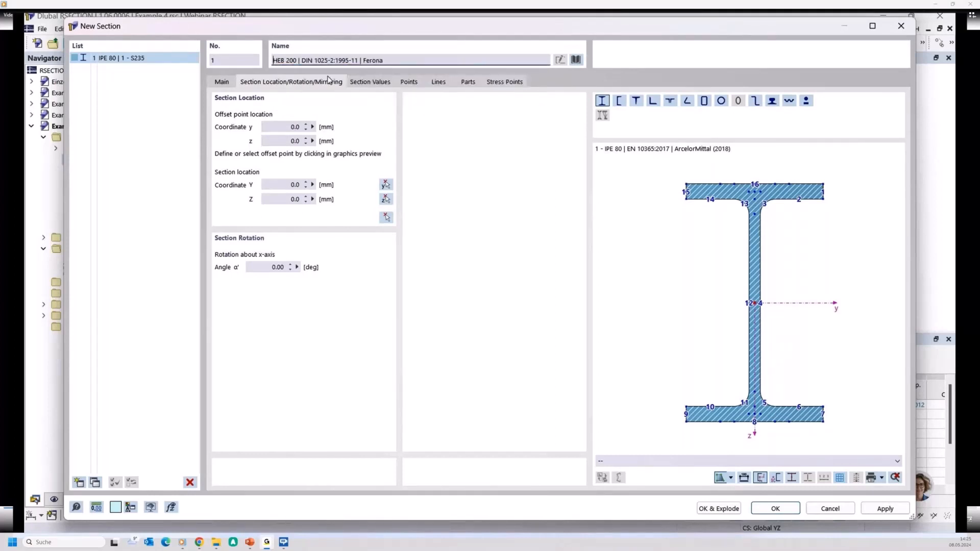
{"action": "left_click", "coordinate": [770, 509]}
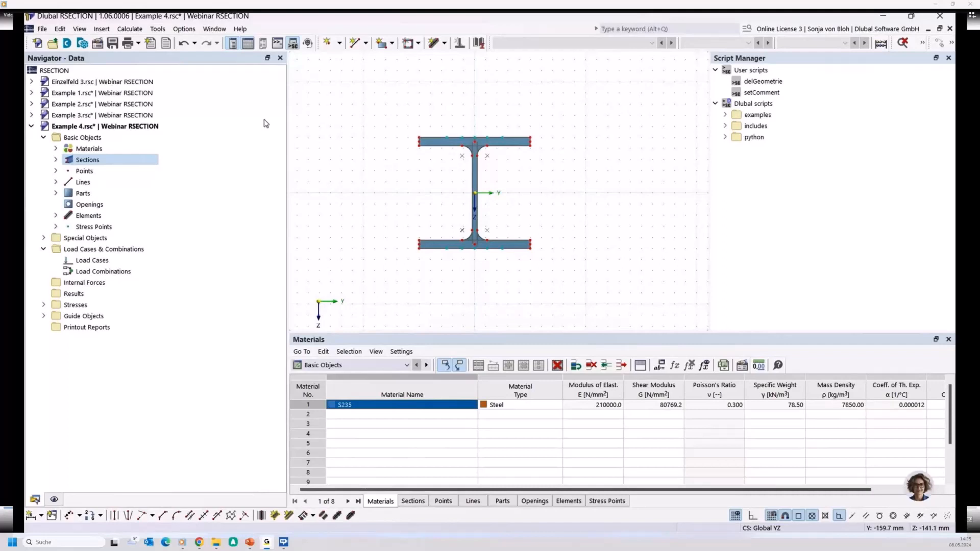
Define a second section as a flat bar from the library, with width b 160 mm and height h 10 mm
{"action": "right_click", "coordinate": [91, 159]}
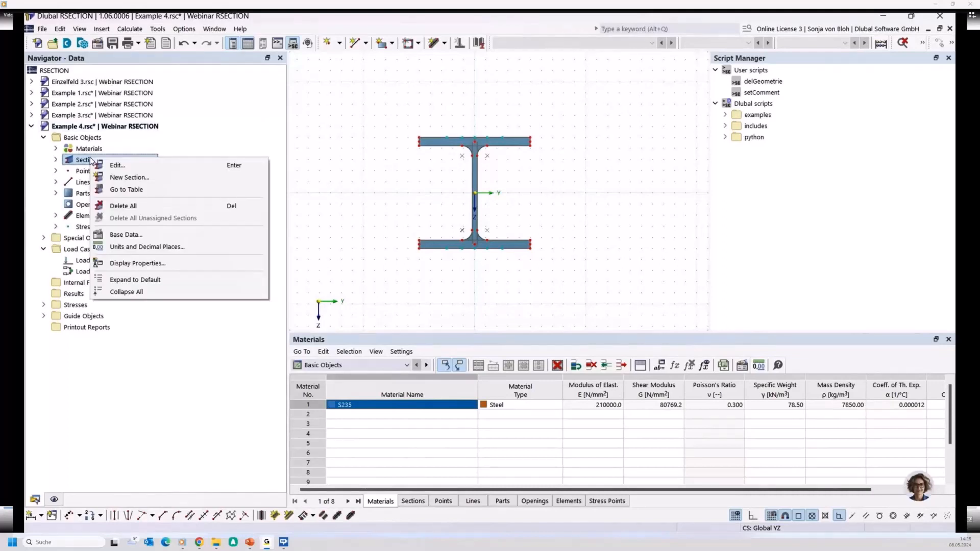
{"action": "left_click", "coordinate": [125, 178]}
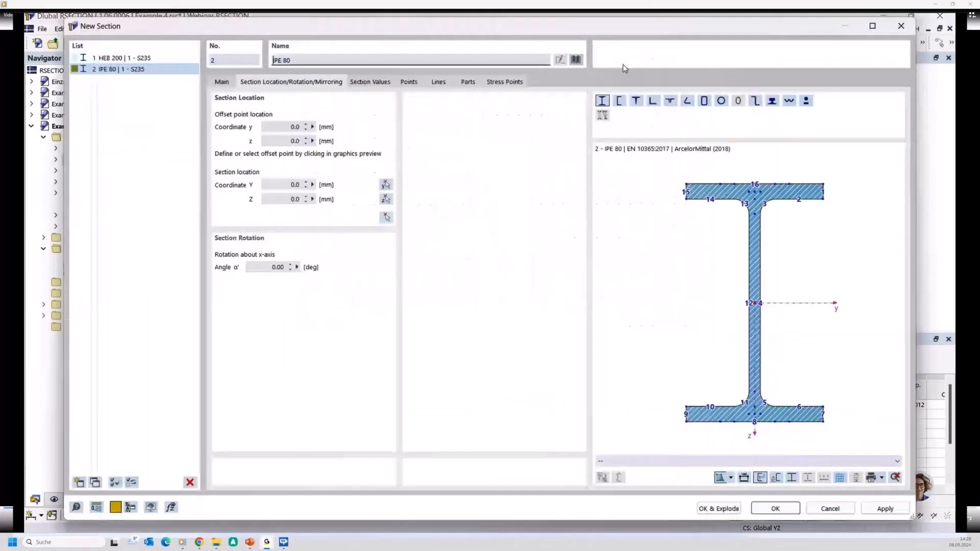
{"action": "left_click", "coordinate": [576, 60]}
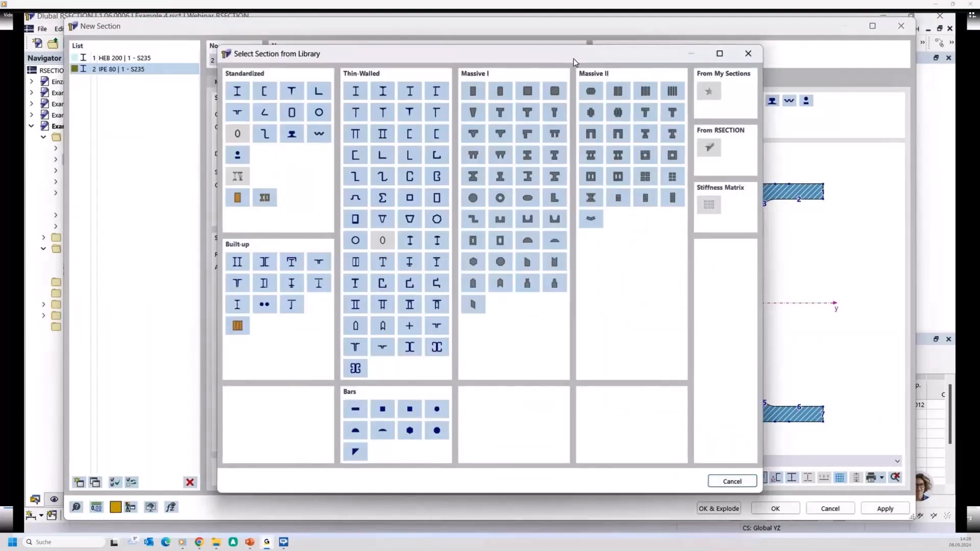
{"action": "left_click", "coordinate": [351, 406]}
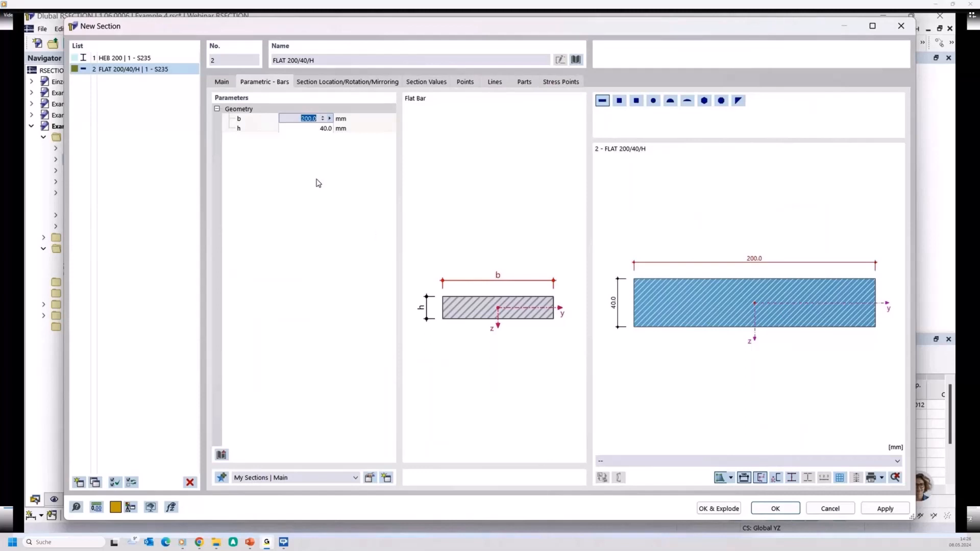
{"action": "type", "text": "160"}
{"action": "left_click", "coordinate": [313, 129]}
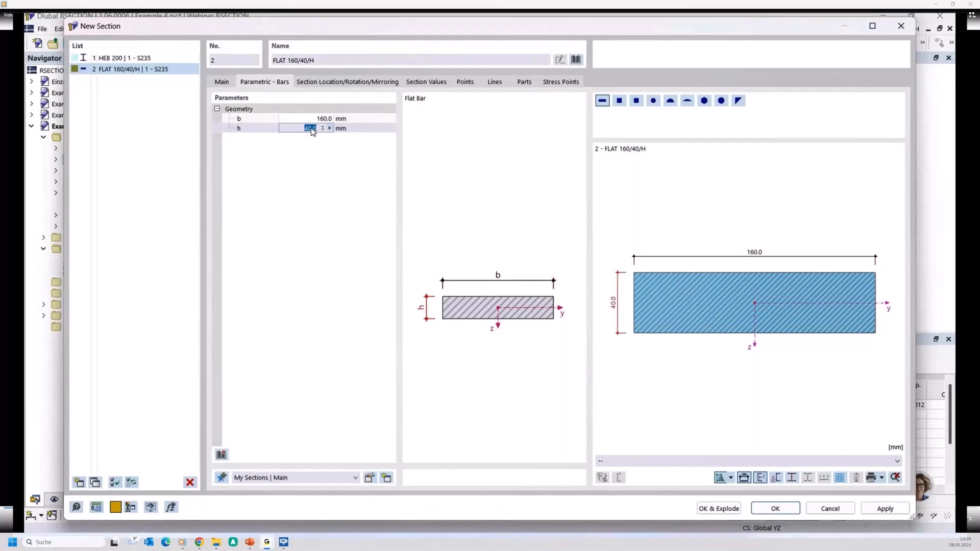
{"action": "type", "text": "10"}
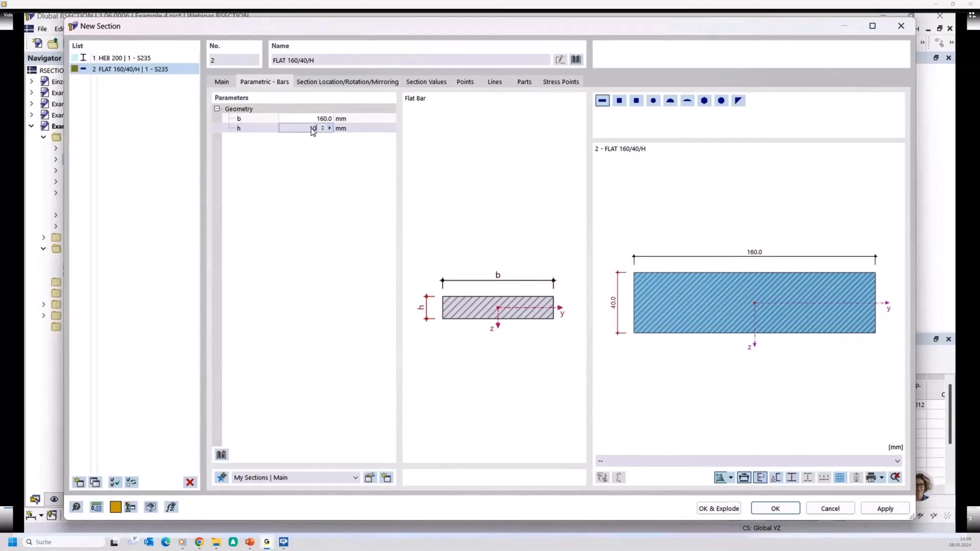
Place the flat bar by its bottom midpoint on the middle of the HEB 200's upper flange top, at Y 0 and Z -100 mm
{"action": "left_click", "coordinate": [355, 84]}
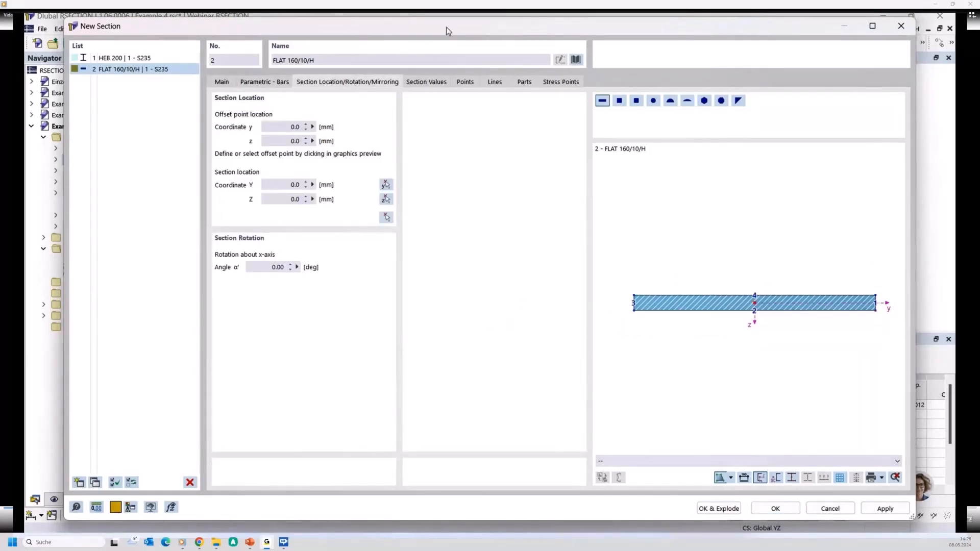
{"action": "left_click_drag", "start_coordinate": [447, 30], "coordinate": [302, 130]}
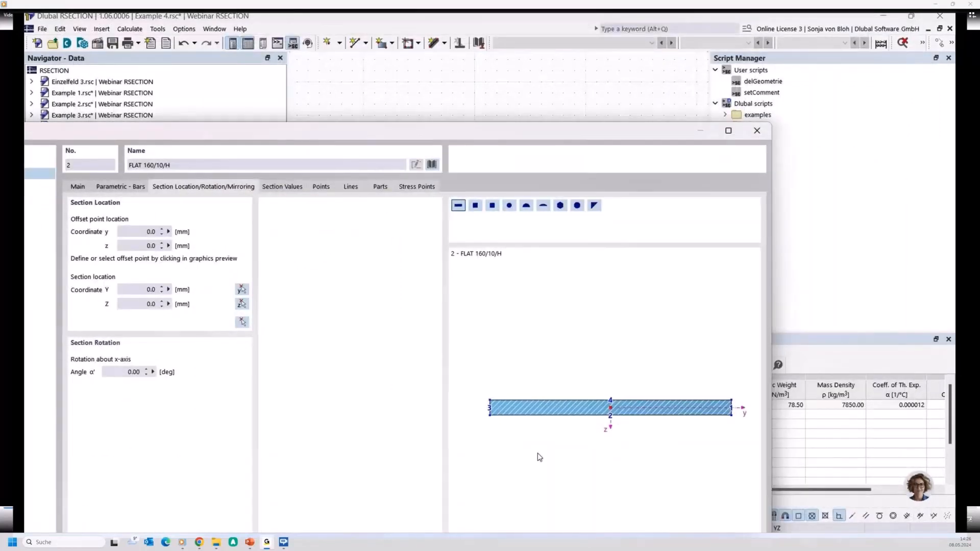
{"action": "left_click", "coordinate": [611, 416]}
{"action": "left_click", "coordinate": [248, 325]}
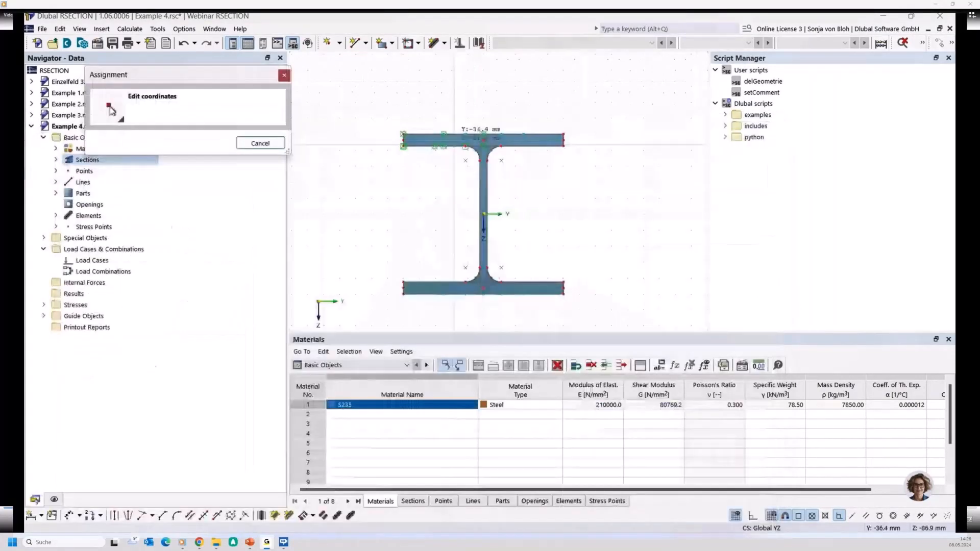
{"action": "scroll", "coordinate": [454, 144], "scroll_direction": "up", "scroll_amount": 2}
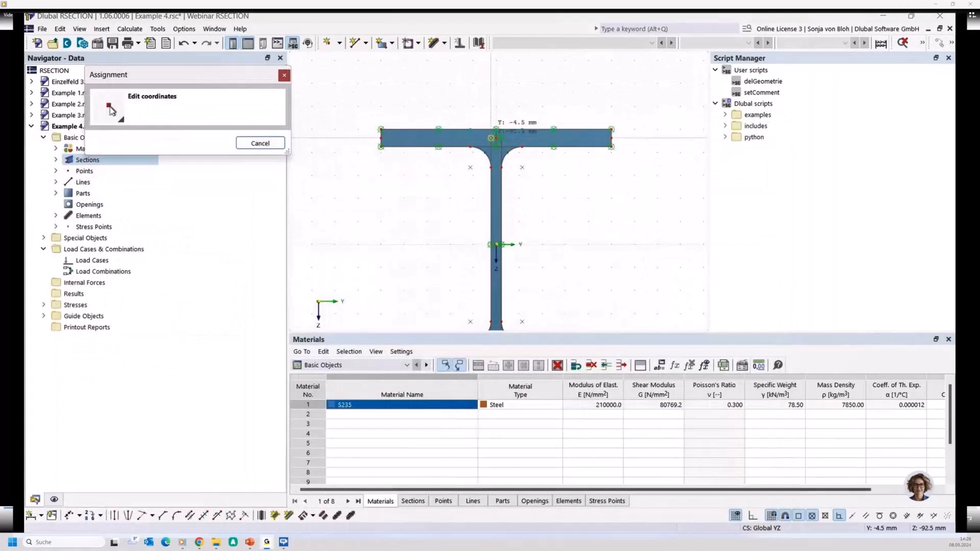
{"action": "left_click", "coordinate": [491, 138]}
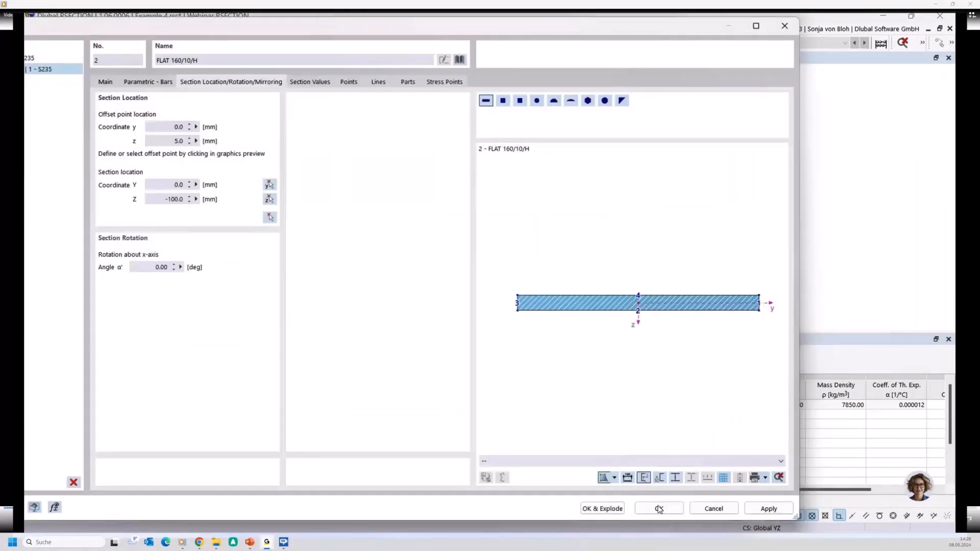
{"action": "left_click", "coordinate": [660, 509]}
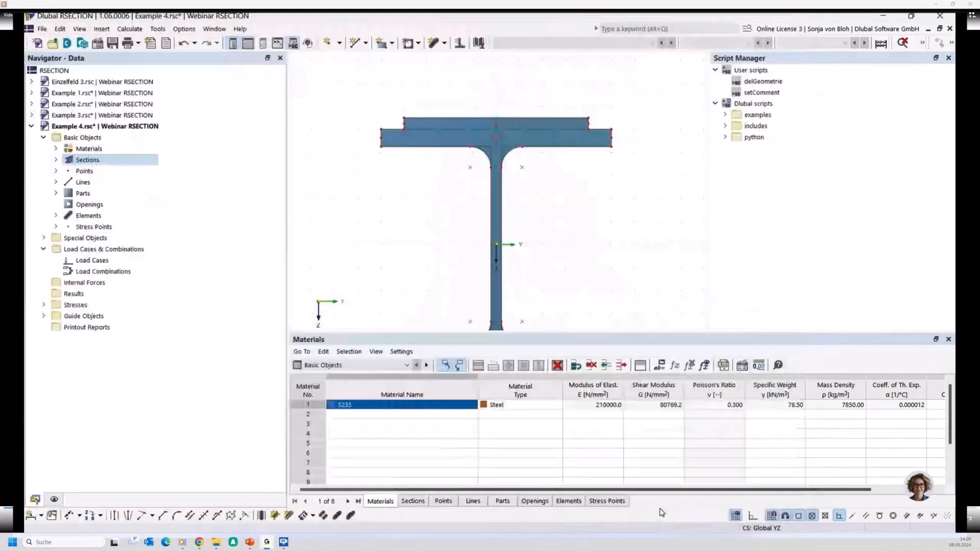
Explode the HEB 200 and FLAT 160/10/H sections together into individual objects
{"action": "scroll", "coordinate": [466, 176], "scroll_direction": "down", "scroll_amount": 2}
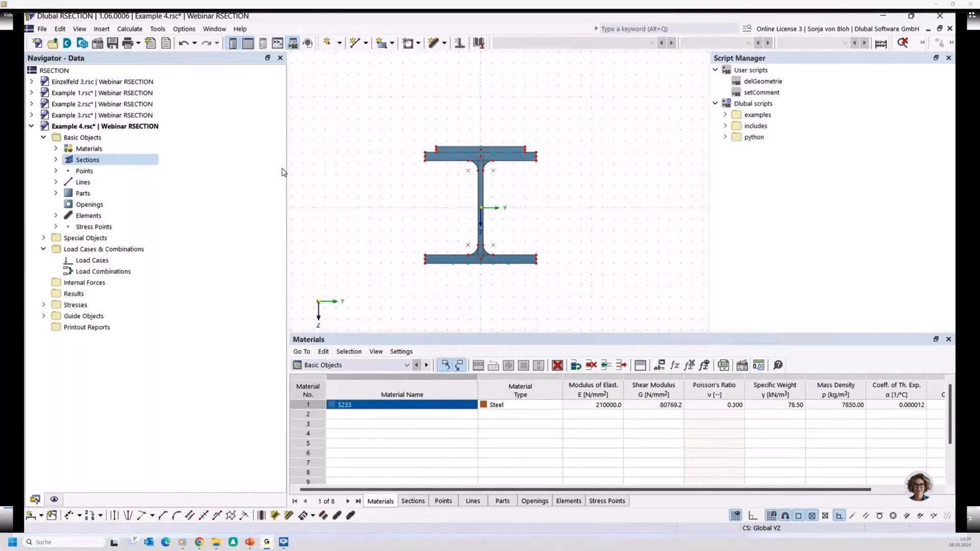
{"action": "left_click", "coordinate": [56, 160]}
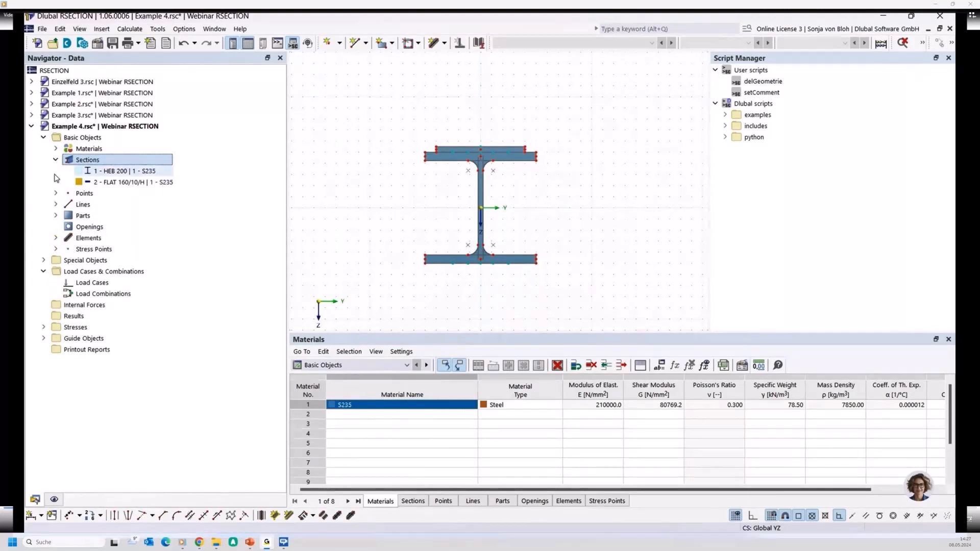
{"action": "left_click_drag", "start_coordinate": [54, 174], "coordinate": [98, 184]}
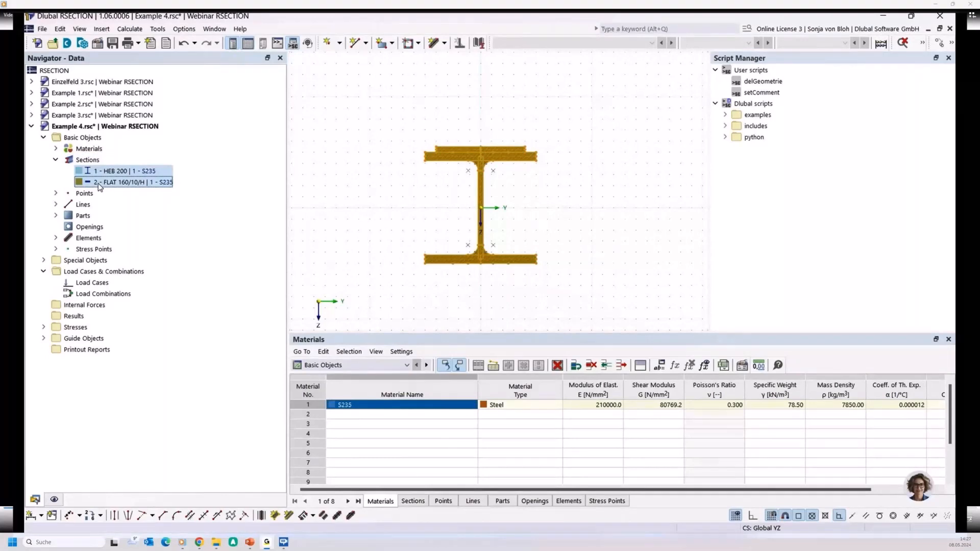
{"action": "right_click", "coordinate": [100, 186]}
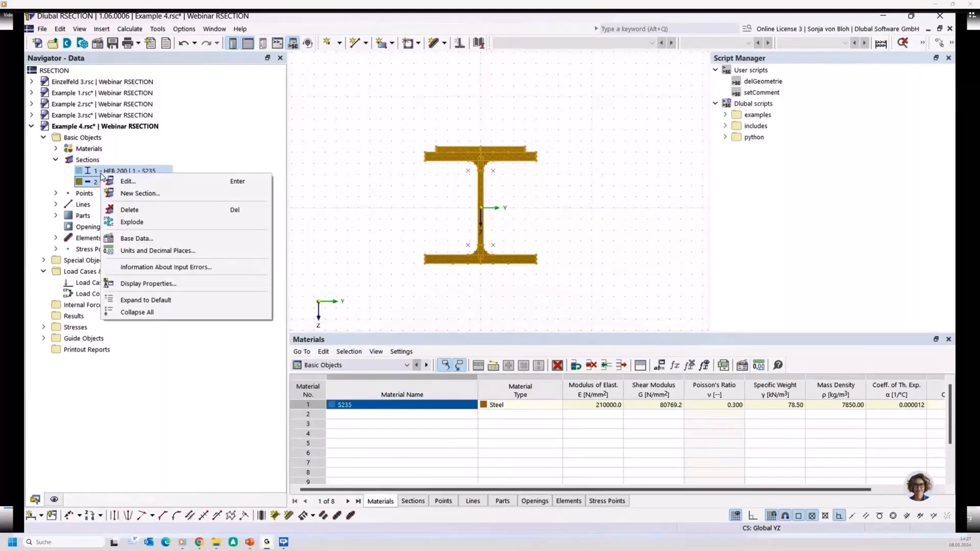
{"action": "left_click", "coordinate": [129, 222]}
Examine the lines and points where the exploded flat bar meets the upper flange
{"action": "scroll", "coordinate": [432, 166], "scroll_direction": "up", "scroll_amount": 3}
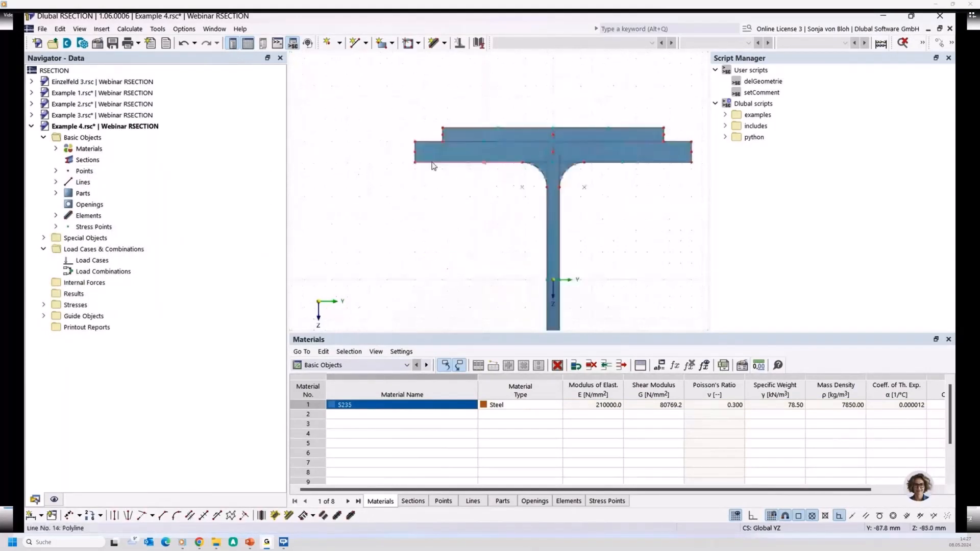
{"action": "middle_click_drag", "start_coordinate": [442, 212], "coordinate": [416, 243]}
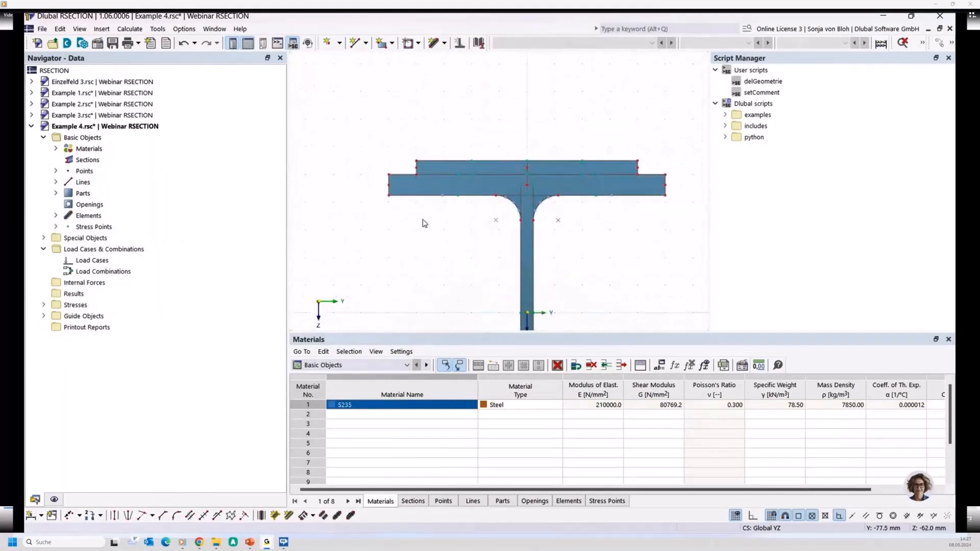
{"action": "scroll", "coordinate": [423, 223], "scroll_direction": "up", "scroll_amount": 1}
{"action": "scroll", "coordinate": [422, 221], "scroll_direction": "up", "scroll_amount": 1}
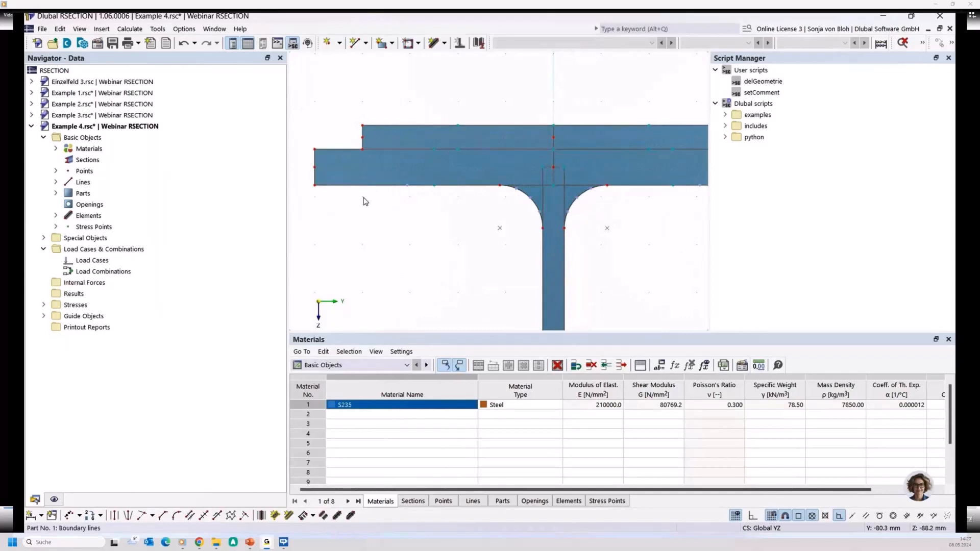
{"action": "scroll", "coordinate": [370, 192], "scroll_direction": "down", "scroll_amount": 3}
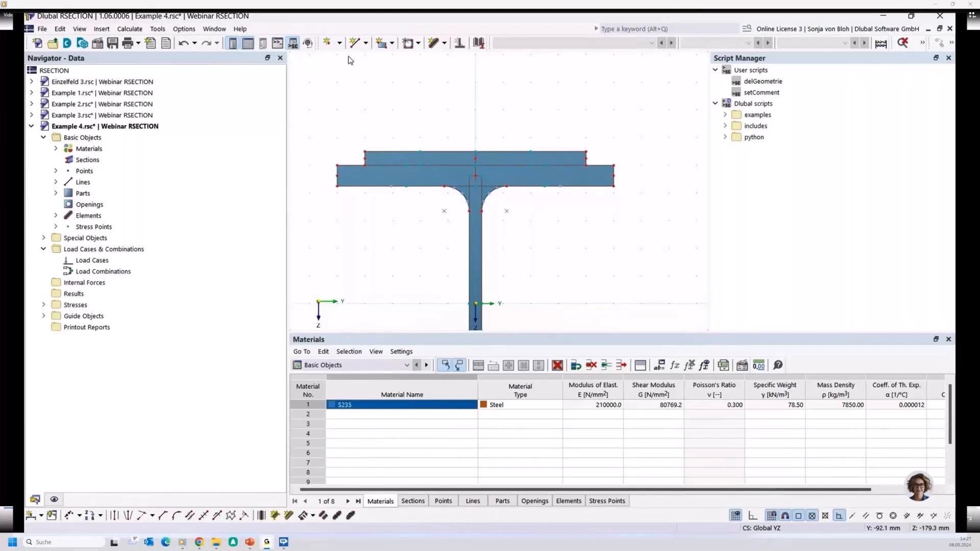
Set up a new single element with thickness 0 mm and effective shear thickness 5 mm, and turn on automatic connecting of lines and elements
{"action": "left_click", "coordinate": [444, 43]}
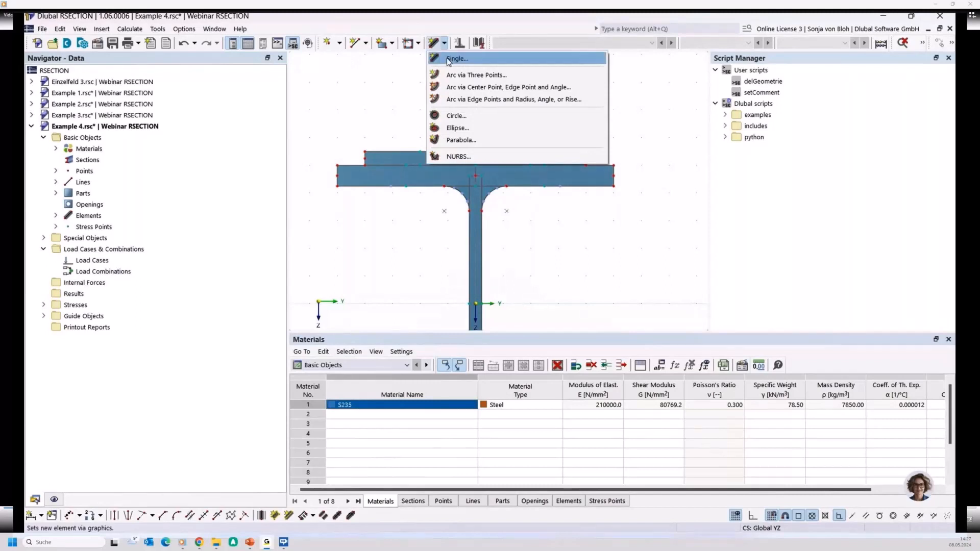
{"action": "left_click", "coordinate": [448, 59]}
{"action": "double_click", "coordinate": [261, 305]}
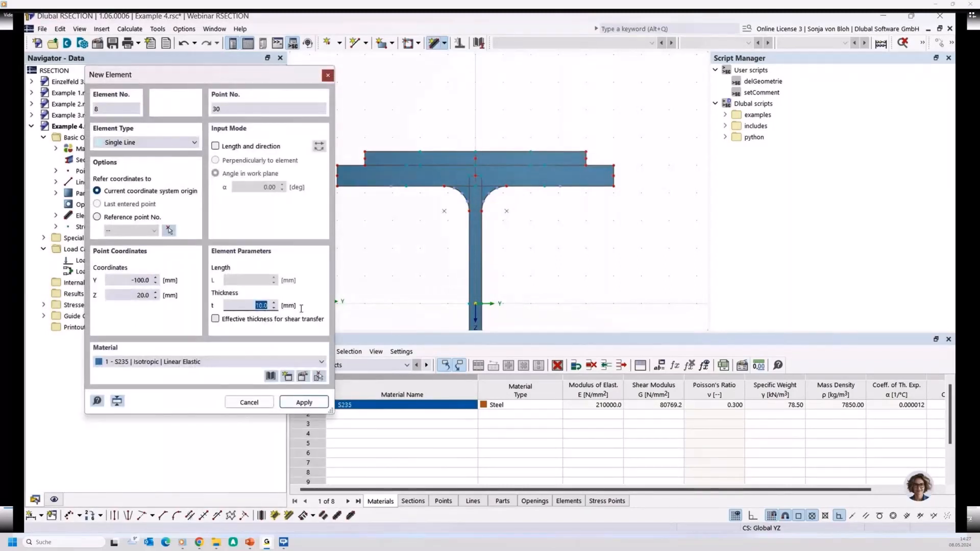
{"action": "type", "text": "0"}
{"action": "left_click", "coordinate": [215, 319]}
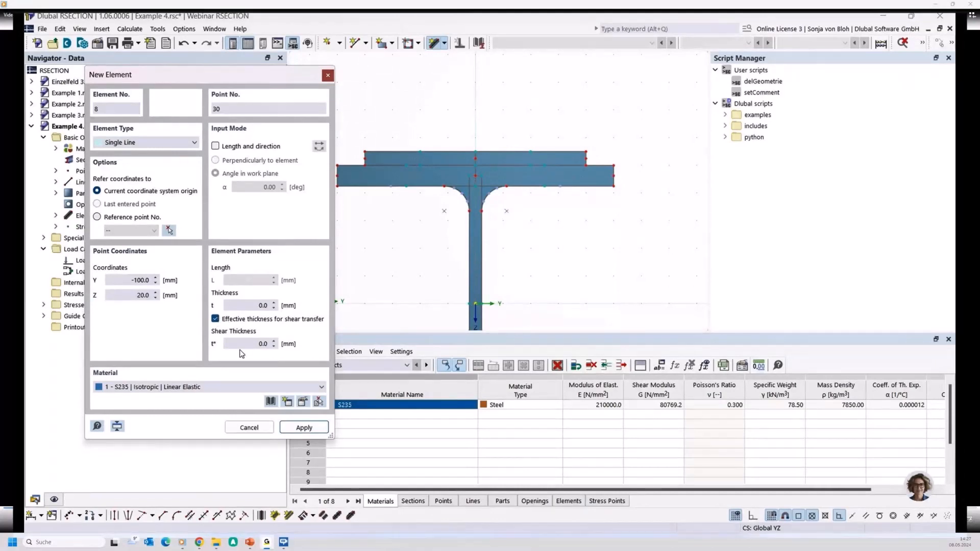
{"action": "left_click", "coordinate": [256, 343]}
{"action": "type", "text": "5"}
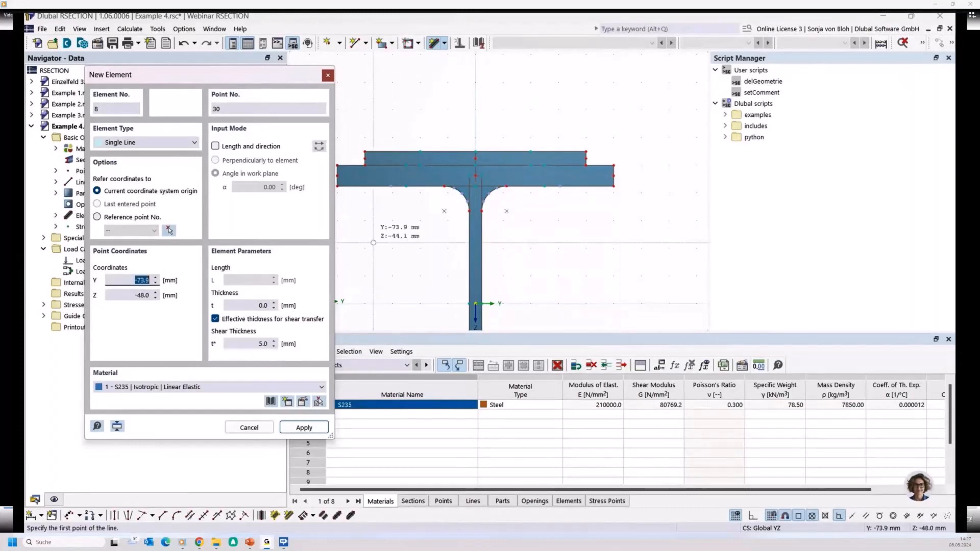
{"action": "right_click", "coordinate": [357, 226]}
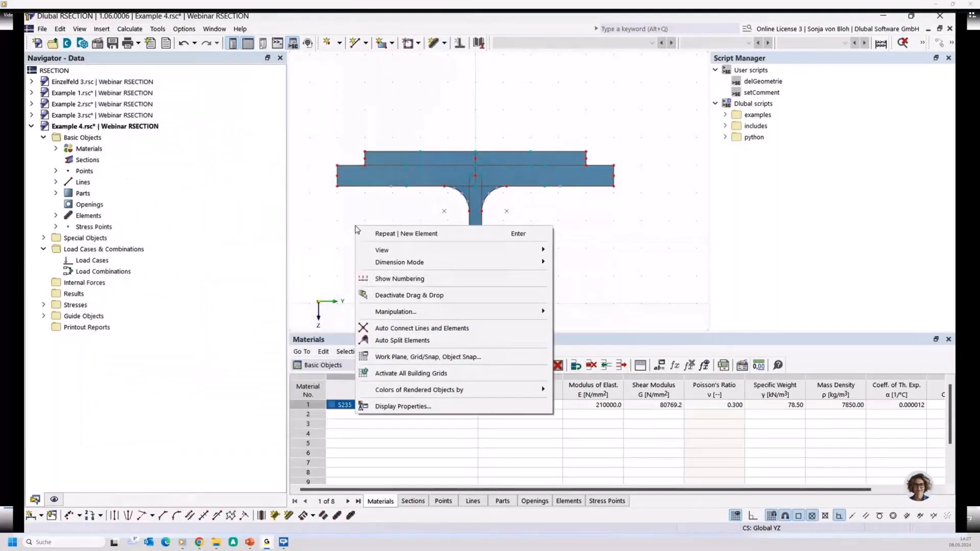
{"action": "left_click", "coordinate": [417, 328]}
Draw a single element with effective shear thickness 5 mm from the midpoint of the flat bar's left end to the upper flange's centreline
{"action": "left_click", "coordinate": [435, 43]}
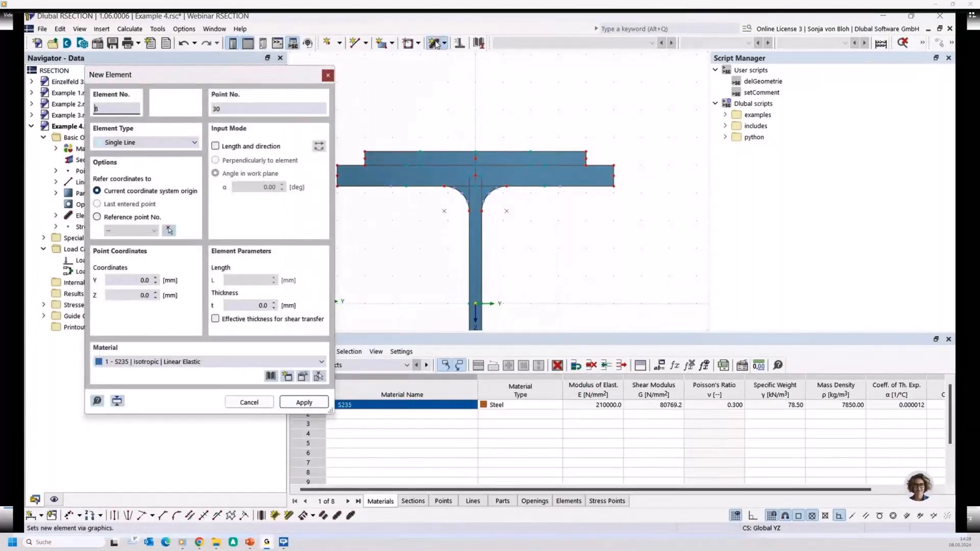
{"action": "left_click", "coordinate": [215, 319]}
{"action": "left_click", "coordinate": [256, 344]}
{"action": "type", "text": "5"}
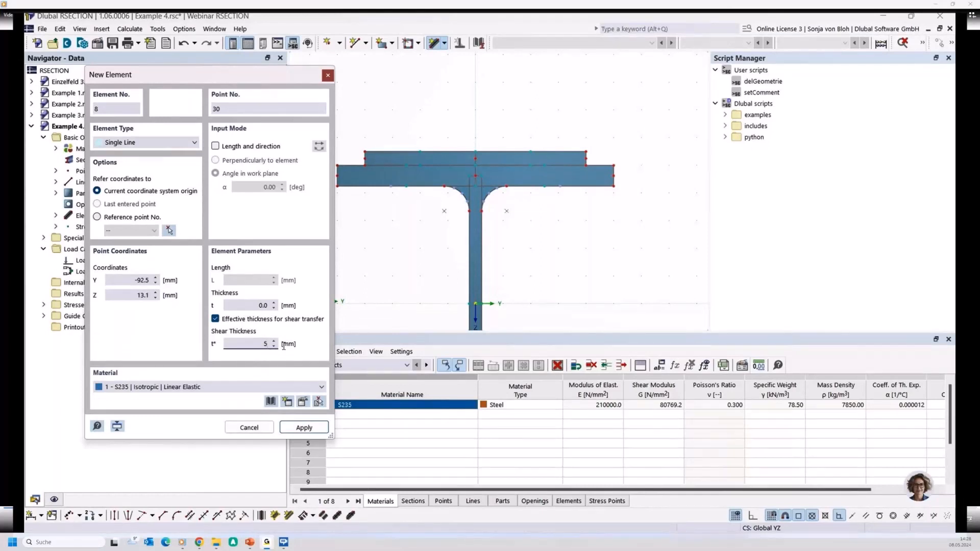
{"action": "middle_click_drag", "start_coordinate": [368, 216], "coordinate": [419, 242]}
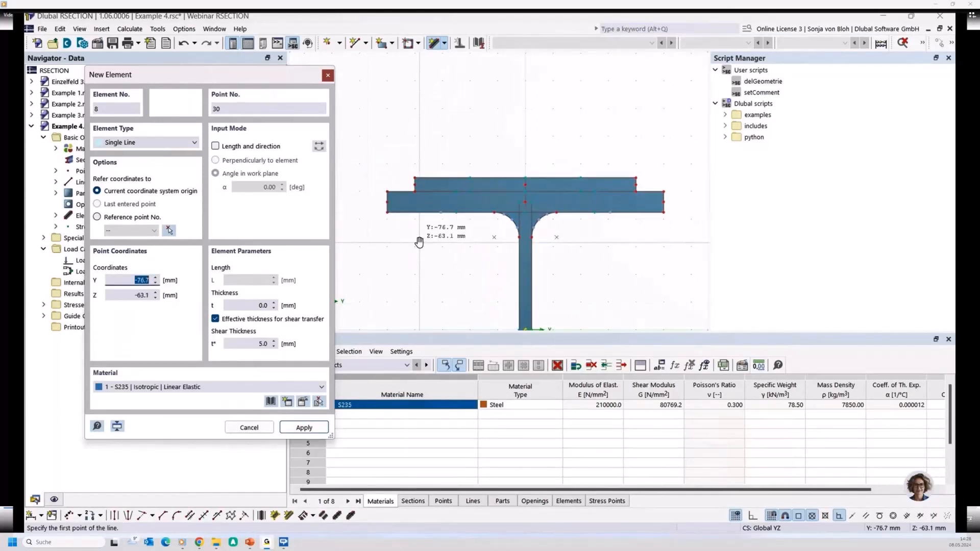
{"action": "scroll", "coordinate": [416, 210], "scroll_direction": "up", "scroll_amount": 2}
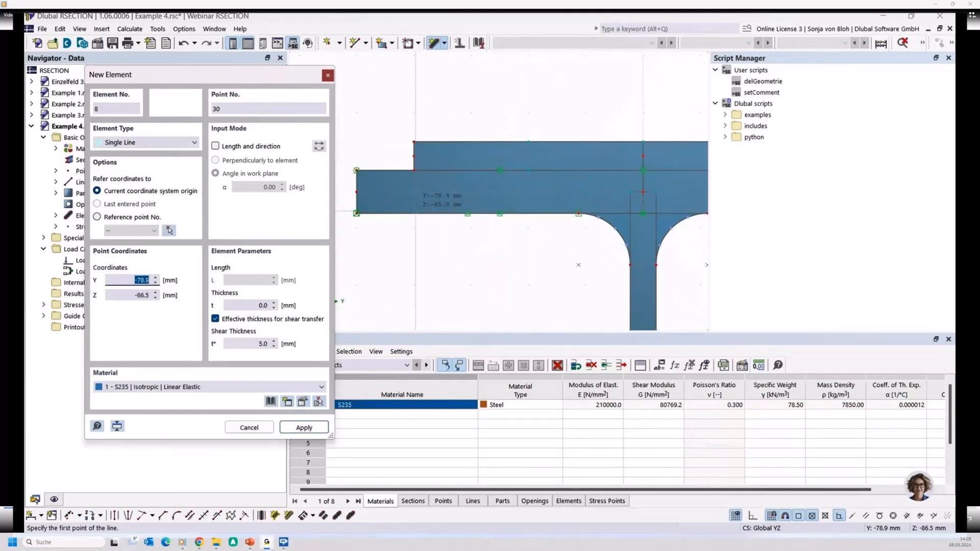
{"action": "left_click", "coordinate": [414, 192]}
{"action": "left_click", "coordinate": [357, 192]}
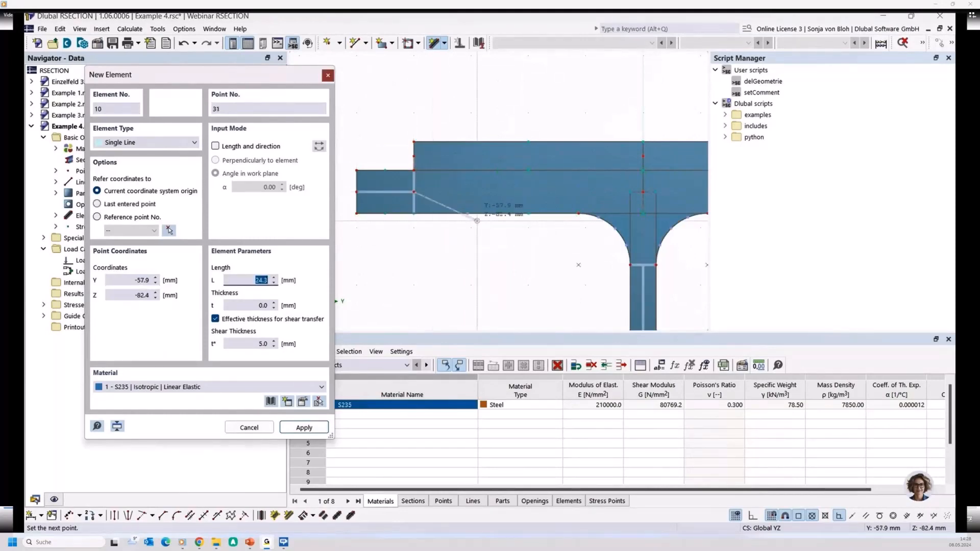
Draw a matching zero-thickness element from the midpoint of the flat bar's right end to the upper flange's centreline
{"action": "scroll", "coordinate": [406, 239], "scroll_direction": "down", "scroll_amount": 2}
{"action": "scroll", "coordinate": [605, 236], "scroll_direction": "up", "scroll_amount": 2}
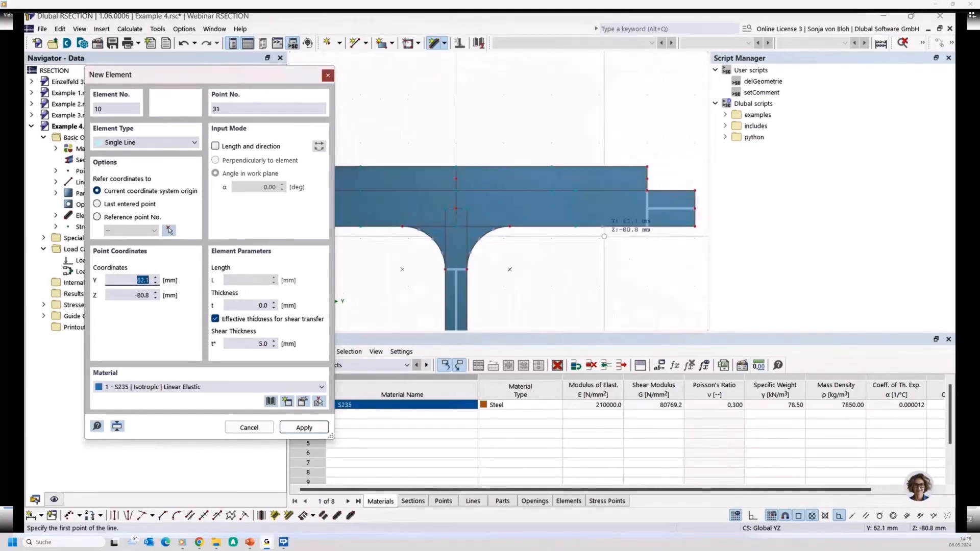
{"action": "left_click", "coordinate": [648, 209]}
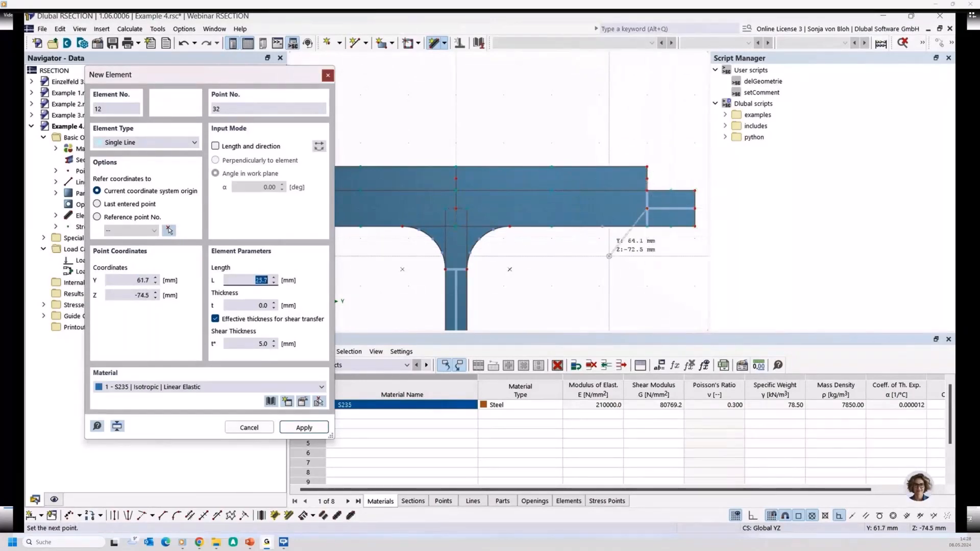
{"action": "key", "text": "Escape"}
{"action": "scroll", "coordinate": [552, 263], "scroll_direction": "down", "scroll_amount": 7}
{"action": "middle_click_drag", "start_coordinate": [545, 288], "coordinate": [485, 170]}
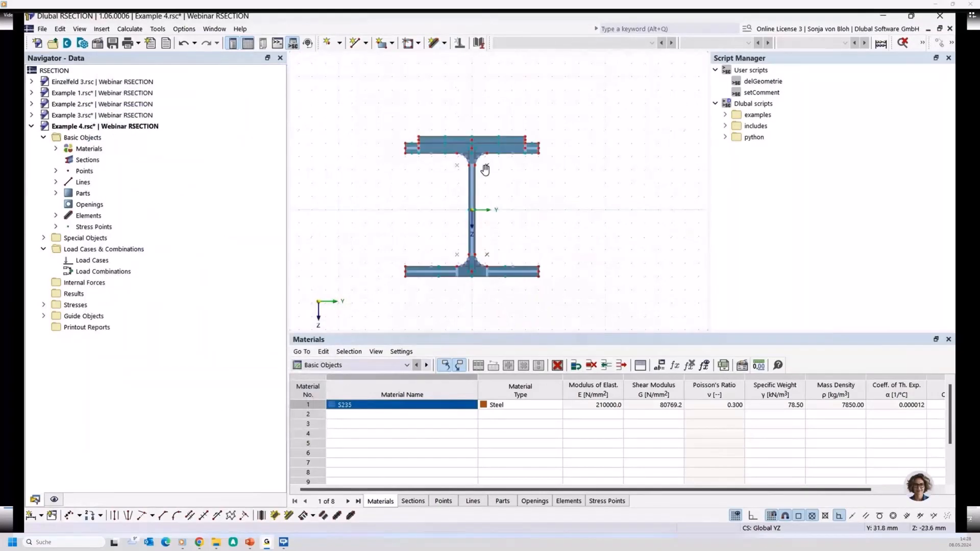
Turn off automatic connecting of lines and elements for the model
{"action": "scroll", "coordinate": [442, 178], "scroll_direction": "up", "scroll_amount": 1}
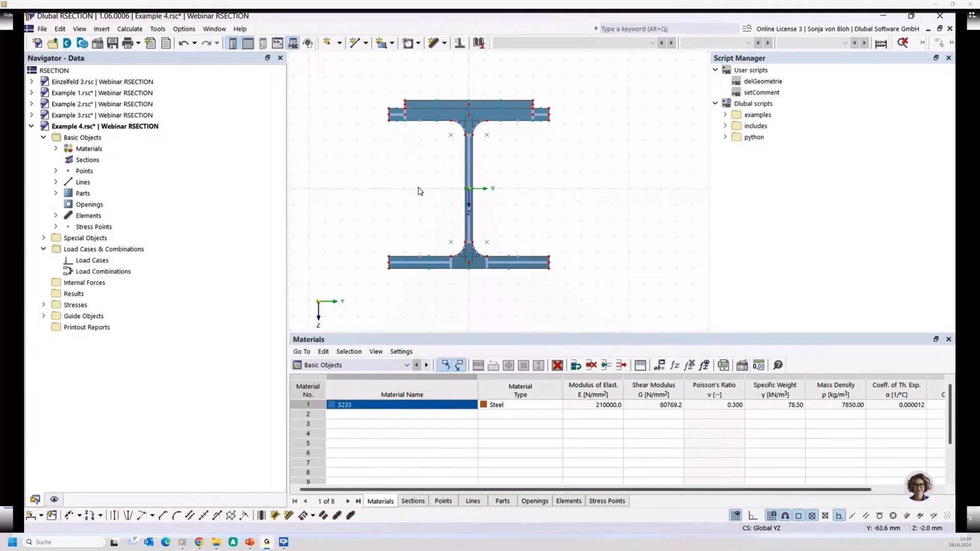
{"action": "scroll", "coordinate": [420, 191], "scroll_direction": "up", "scroll_amount": 3}
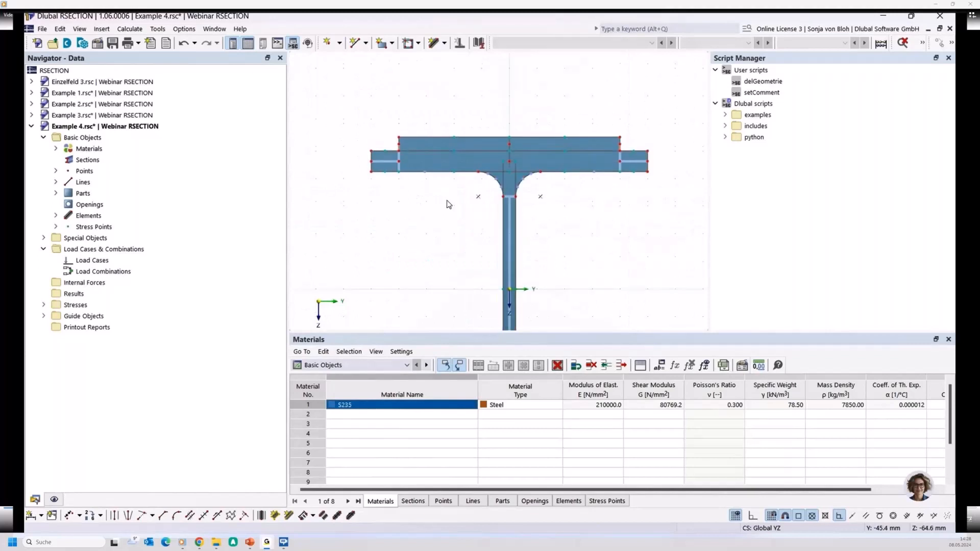
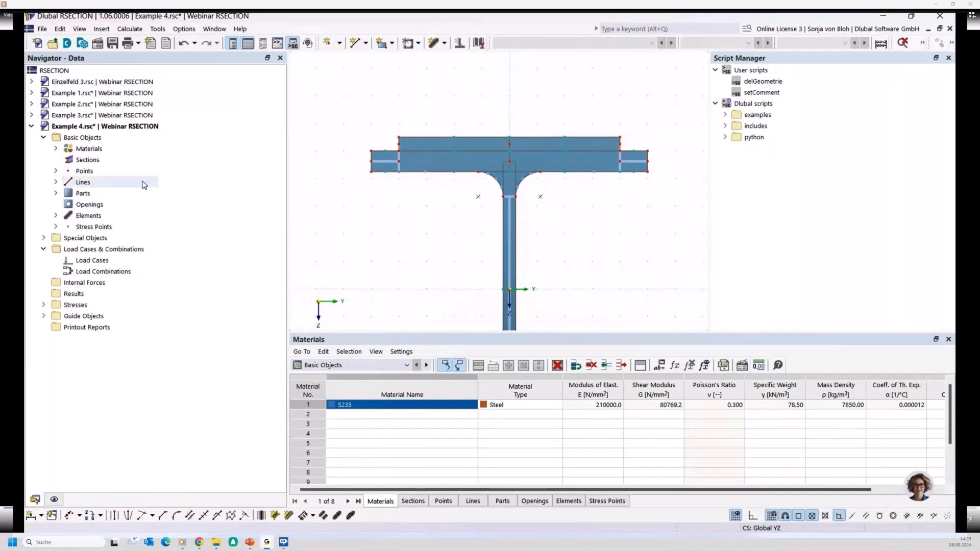
{"action": "right_click", "coordinate": [318, 181]}
{"action": "mouse_move", "coordinate": [350, 265]}
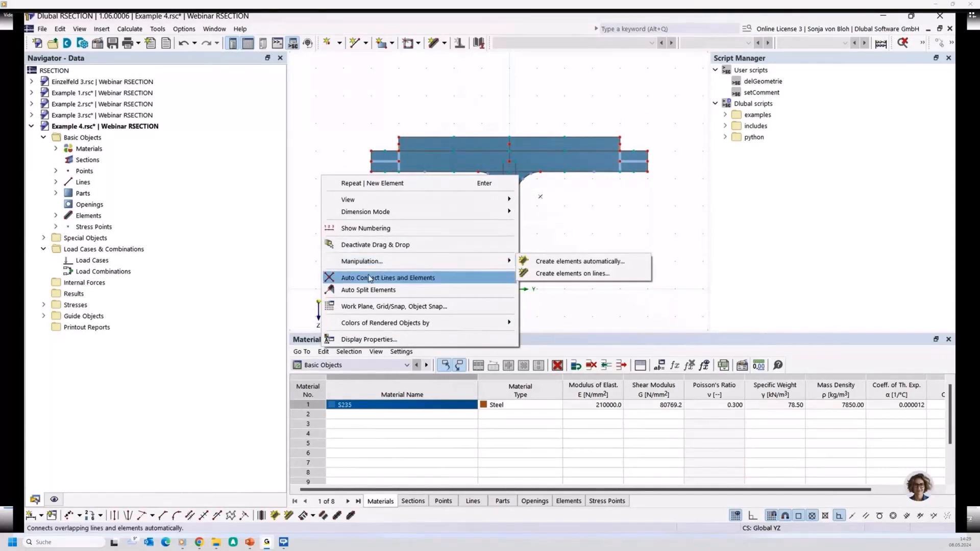
{"action": "left_click", "coordinate": [348, 277]}
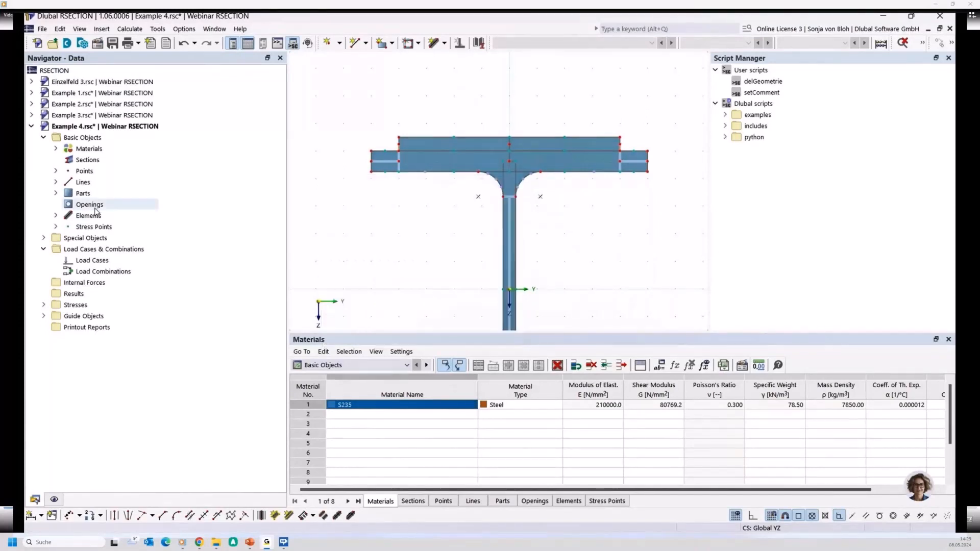
Check which areas of the cross-section the two boundary-line parts cover
{"action": "left_click", "coordinate": [56, 192]}
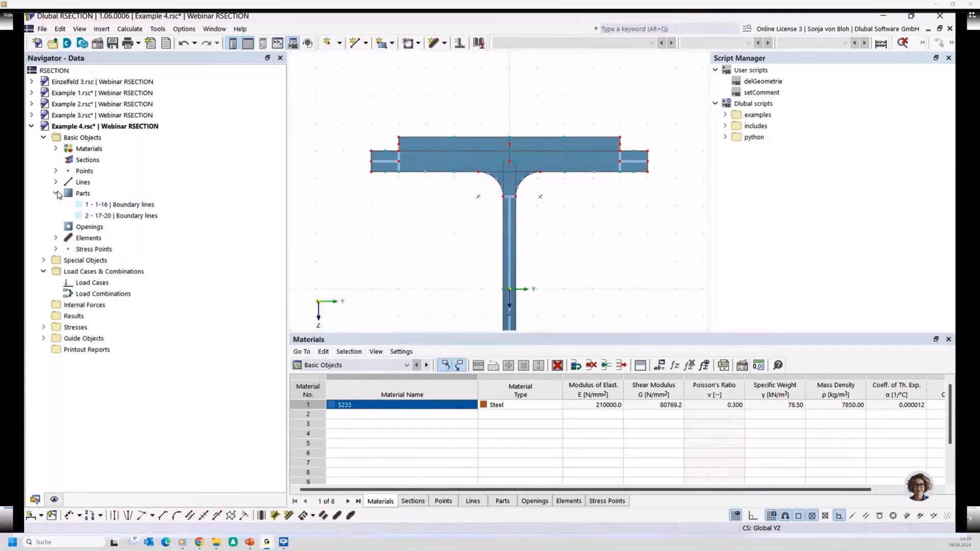
{"action": "left_click", "coordinate": [92, 216]}
{"action": "left_click", "coordinate": [90, 208]}
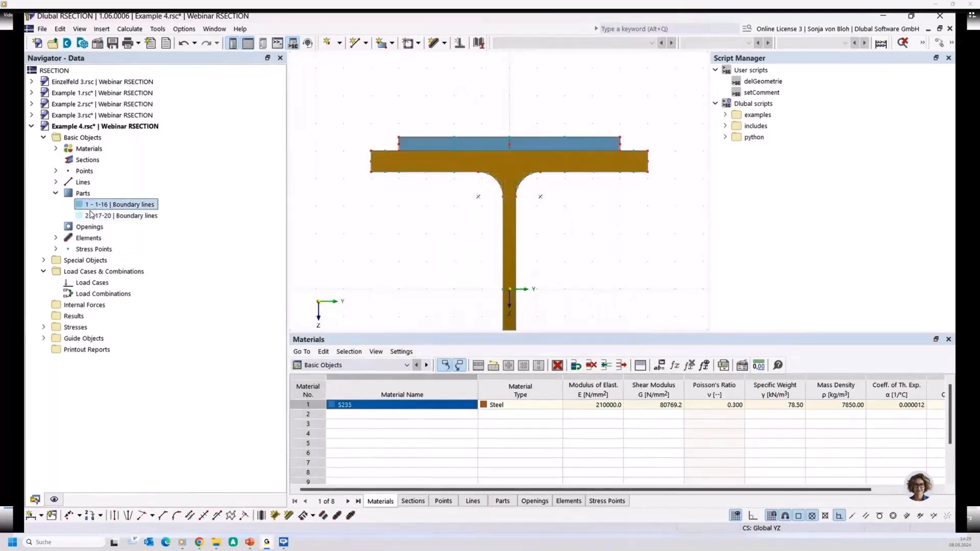
{"action": "left_click", "coordinate": [334, 237]}
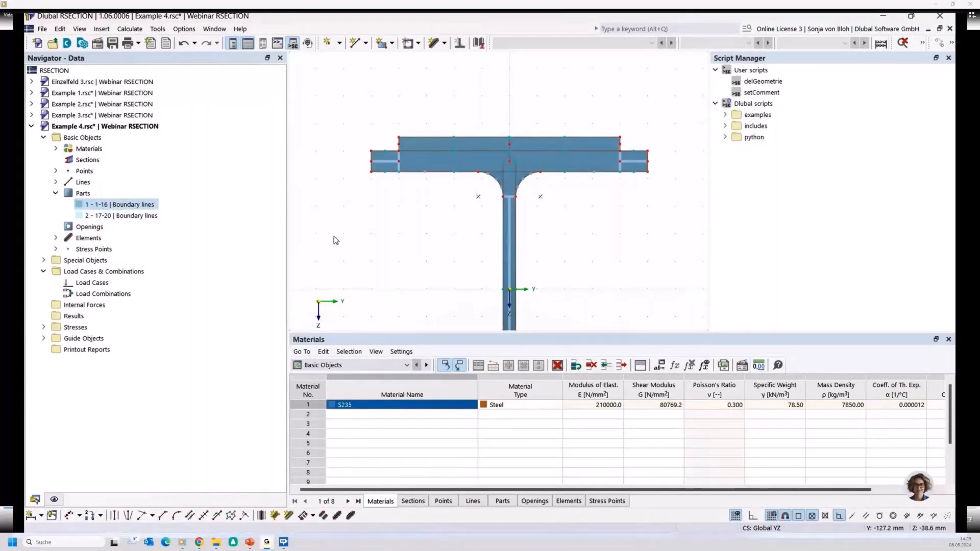
Move the flat bar away from the upper flange by a displacement vector of Z -1 mm
{"action": "middle_click_drag", "start_coordinate": [390, 237], "coordinate": [385, 267]}
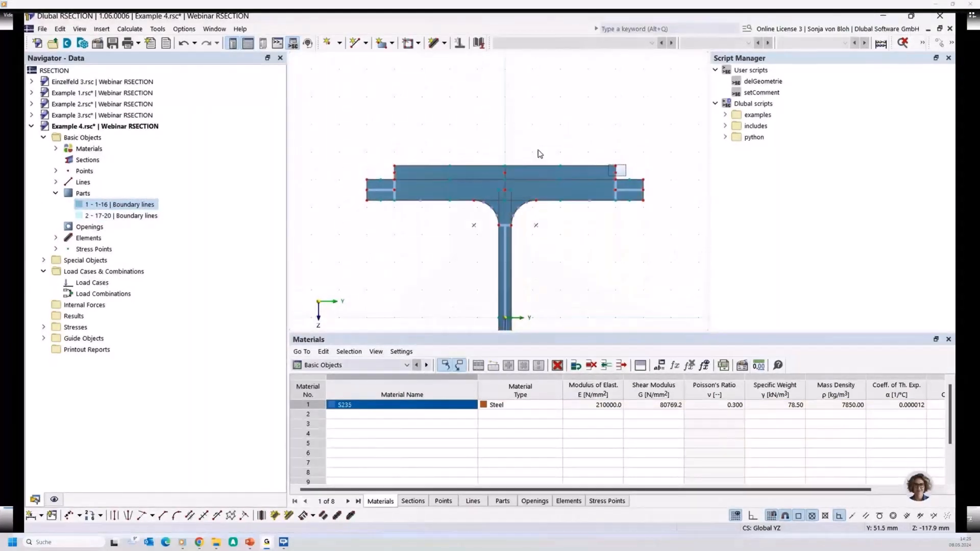
{"action": "left_click_drag", "start_coordinate": [540, 154], "coordinate": [382, 156]}
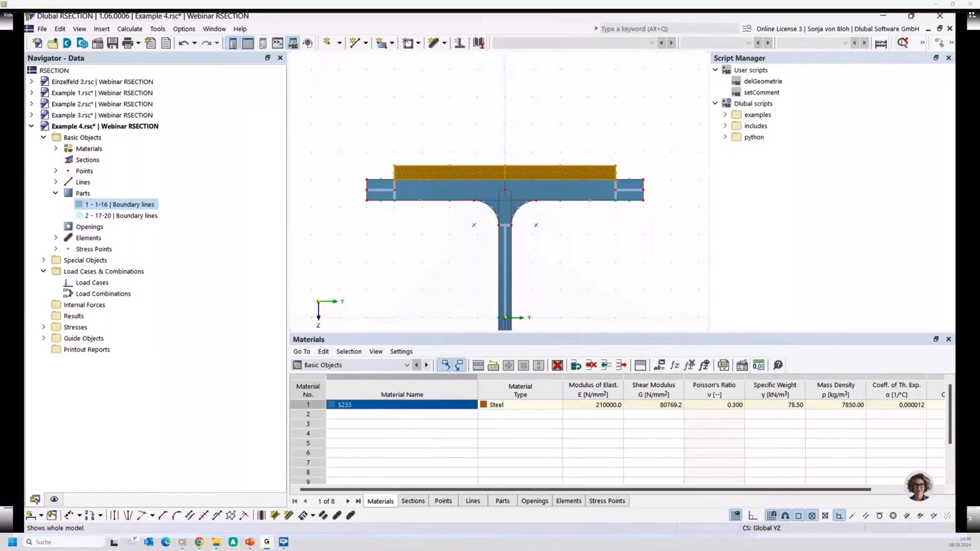
{"action": "left_click", "coordinate": [941, 45]}
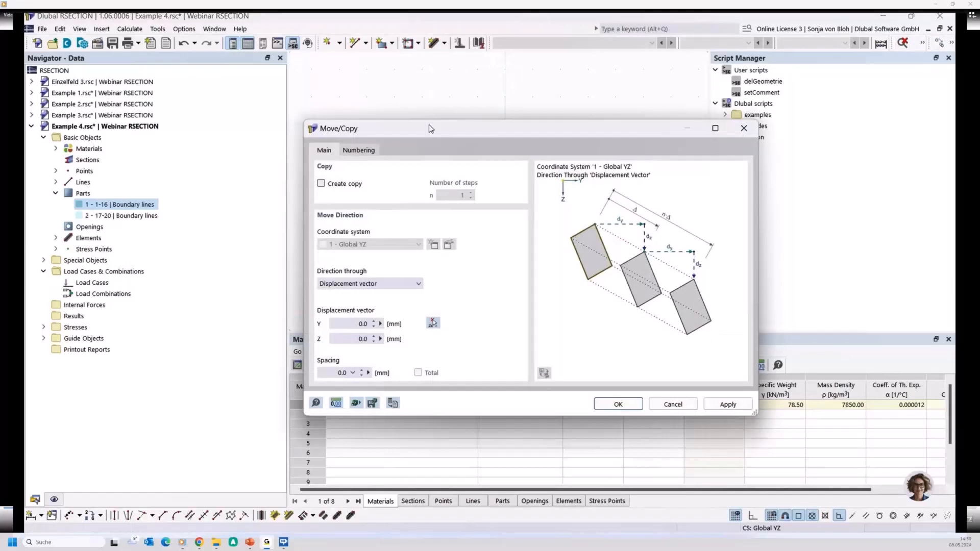
{"action": "left_click_drag", "start_coordinate": [428, 128], "coordinate": [535, 108]}
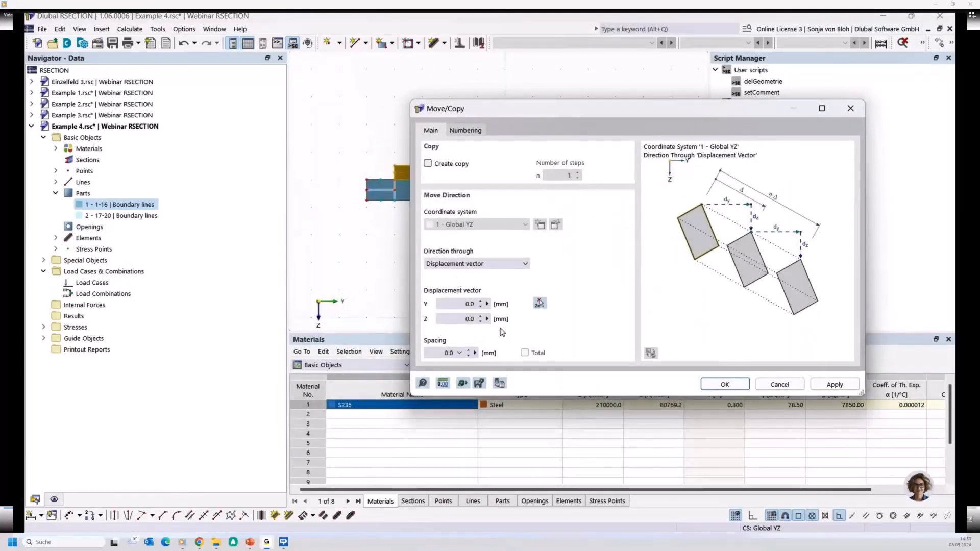
{"action": "double_click", "coordinate": [465, 319]}
{"action": "type", "text": "1"}
{"action": "left_click", "coordinate": [725, 385]}
Examine the subpanels of the upper flange beneath the moved flat bar
{"action": "scroll", "coordinate": [356, 240], "scroll_direction": "up", "scroll_amount": 3}
{"action": "scroll", "coordinate": [367, 239], "scroll_direction": "down", "scroll_amount": 2}
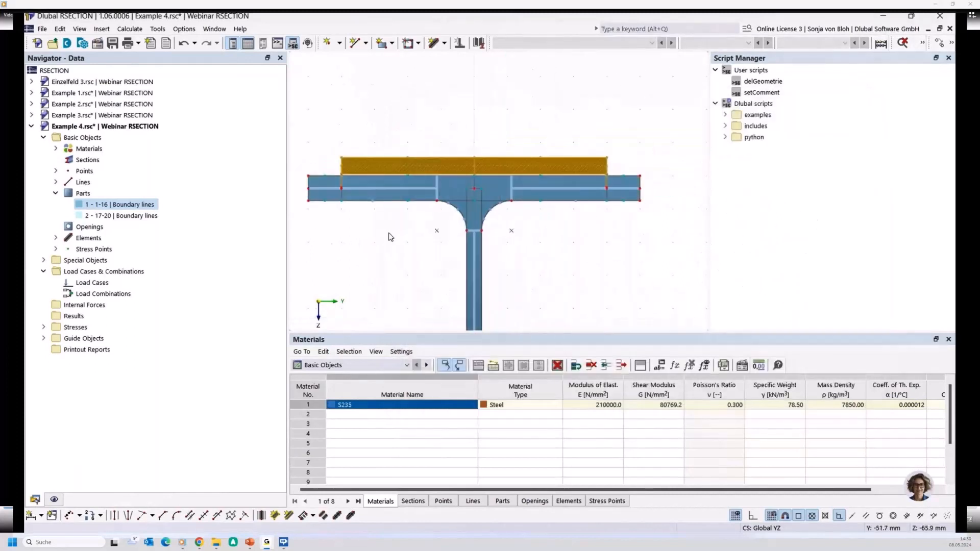
{"action": "scroll", "coordinate": [390, 236], "scroll_direction": "down", "scroll_amount": 1}
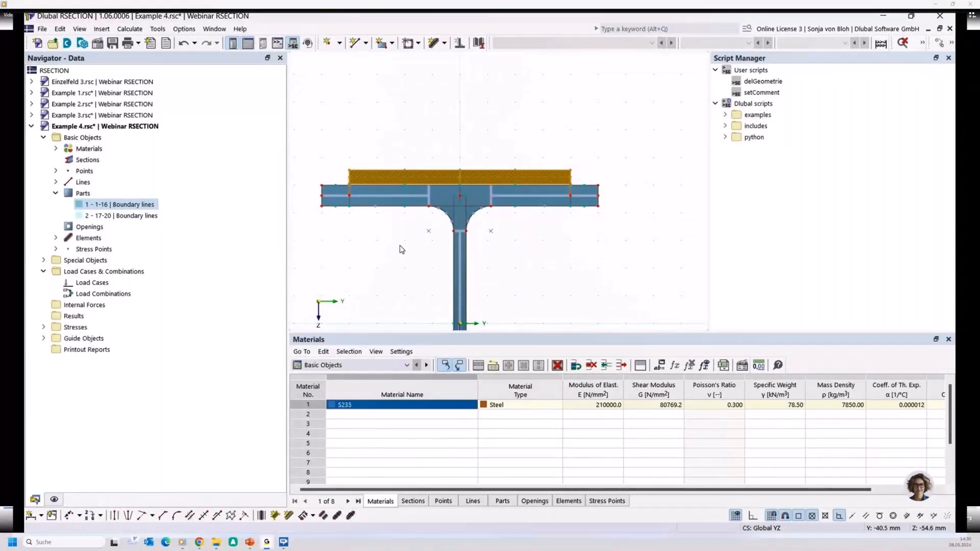
{"action": "scroll", "coordinate": [373, 222], "scroll_direction": "up", "scroll_amount": 2}
{"action": "middle_click_drag", "start_coordinate": [363, 233], "coordinate": [420, 246]}
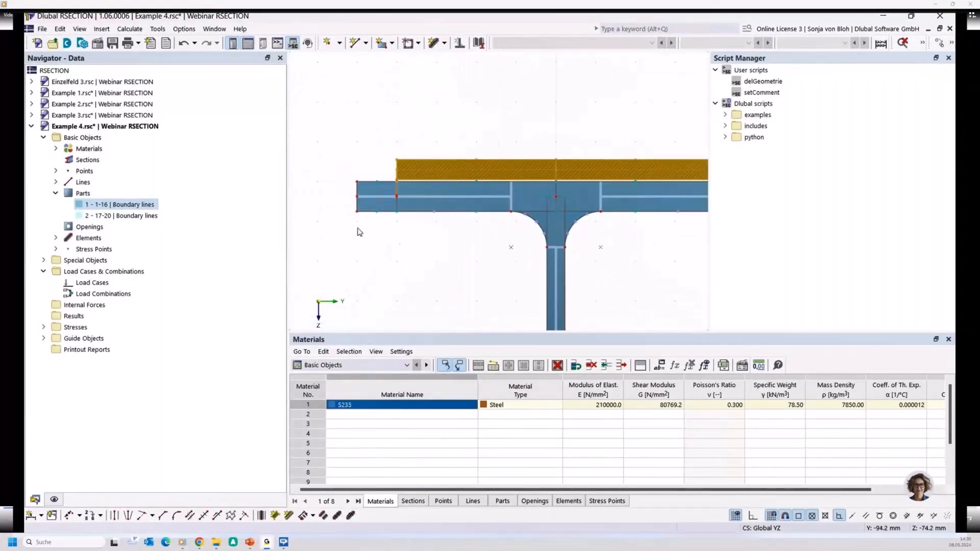
{"action": "scroll", "coordinate": [357, 228], "scroll_direction": "down", "scroll_amount": 2}
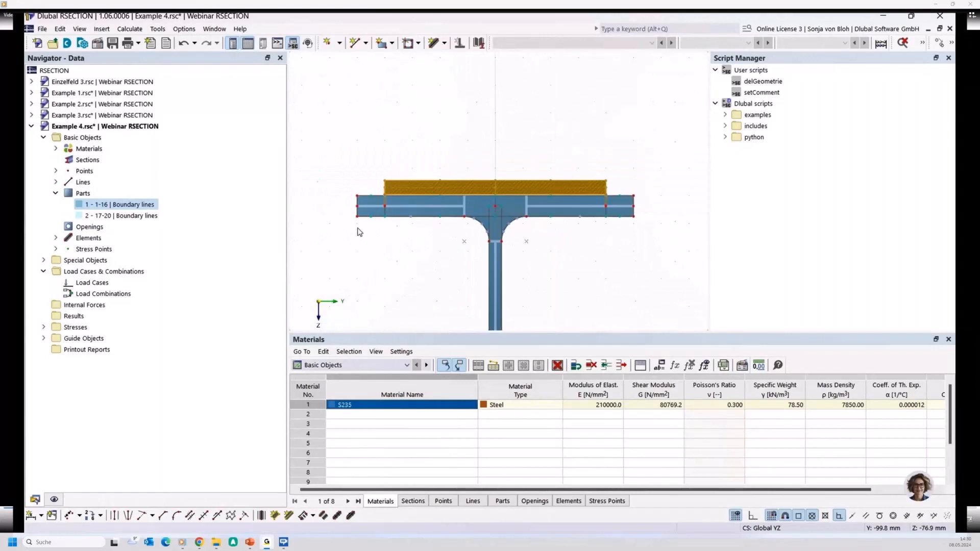
{"action": "left_click", "coordinate": [408, 264]}
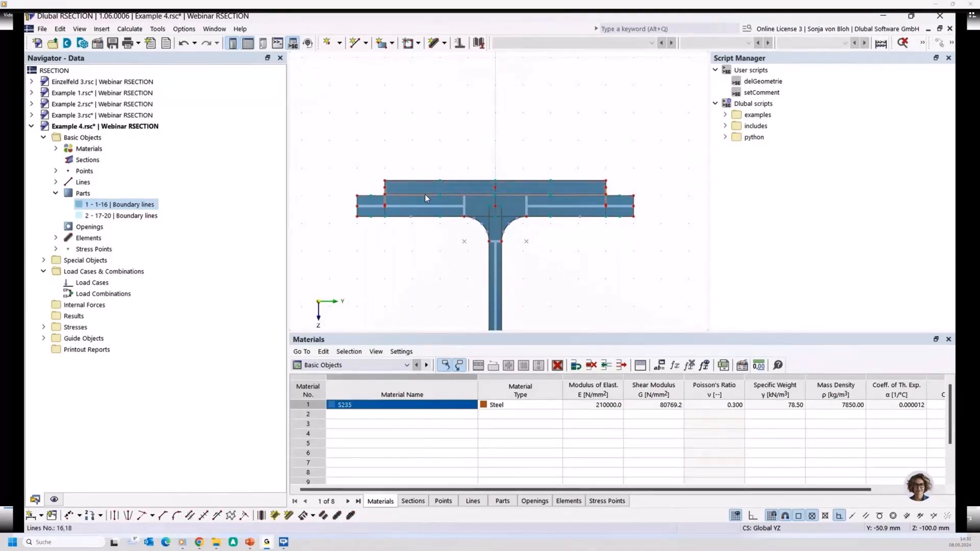
Examine the gap and the connecting element between the flat bar's left end and the upper flange's centreline up close
{"action": "scroll", "coordinate": [425, 198], "scroll_direction": "up", "scroll_amount": 1}
{"action": "scroll", "coordinate": [418, 203], "scroll_direction": "up", "scroll_amount": 2}
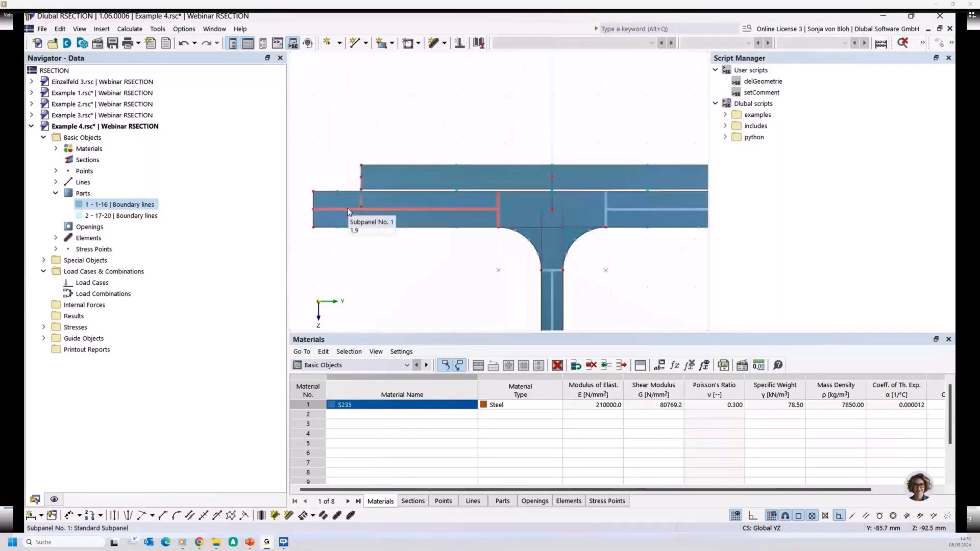
{"action": "scroll", "coordinate": [350, 209], "scroll_direction": "up", "scroll_amount": 2}
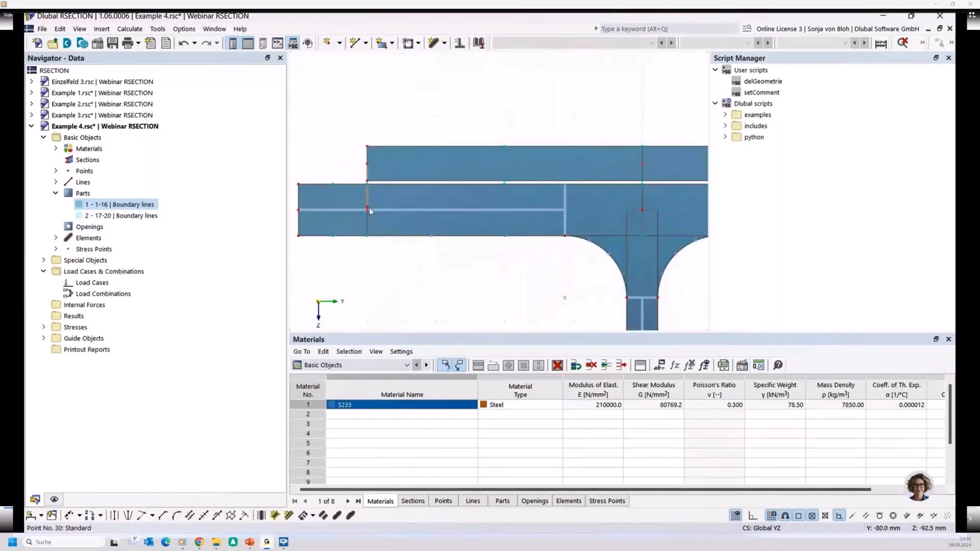
{"action": "scroll", "coordinate": [376, 180], "scroll_direction": "up", "scroll_amount": 2}
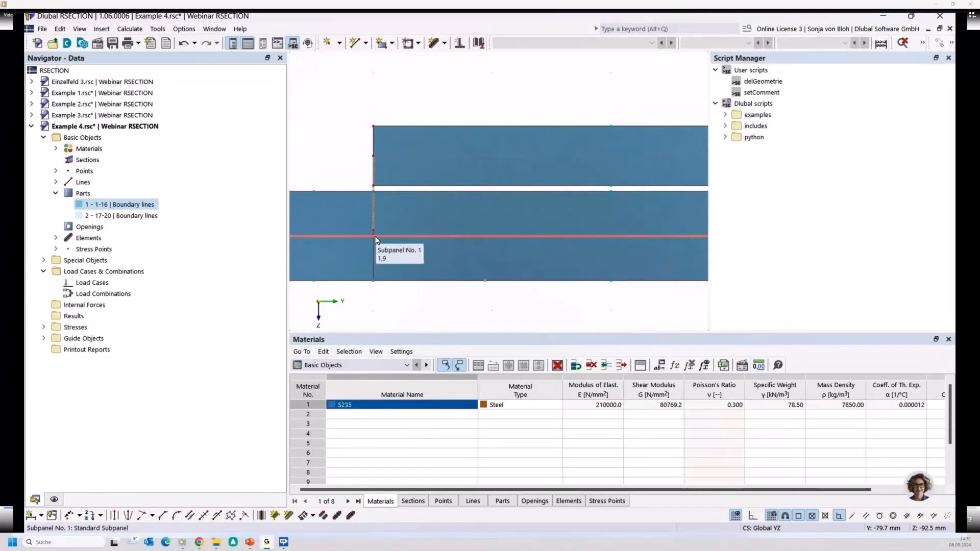
{"action": "scroll", "coordinate": [380, 245], "scroll_direction": "down", "scroll_amount": 3}
{"action": "scroll", "coordinate": [375, 220], "scroll_direction": "up", "scroll_amount": 3}
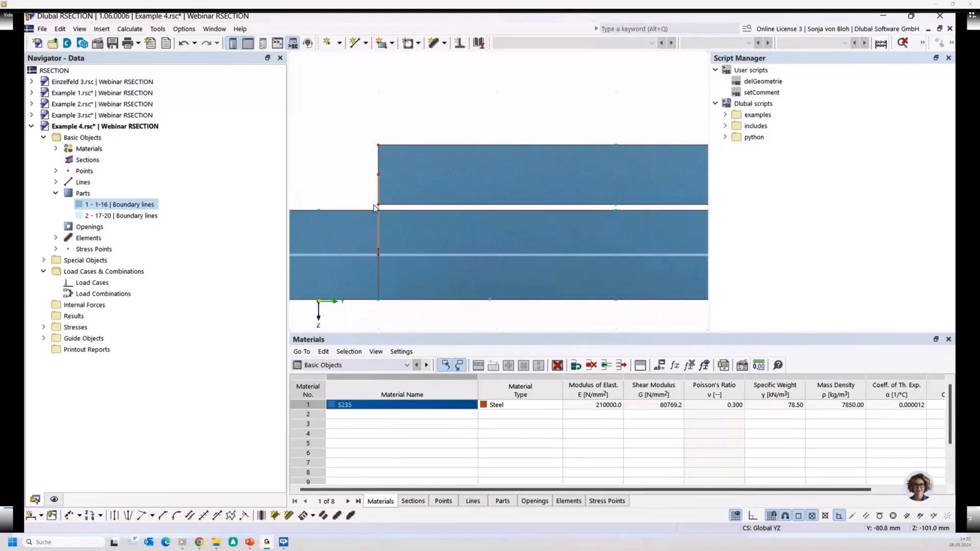
{"action": "scroll", "coordinate": [407, 207], "scroll_direction": "down", "scroll_amount": 1}
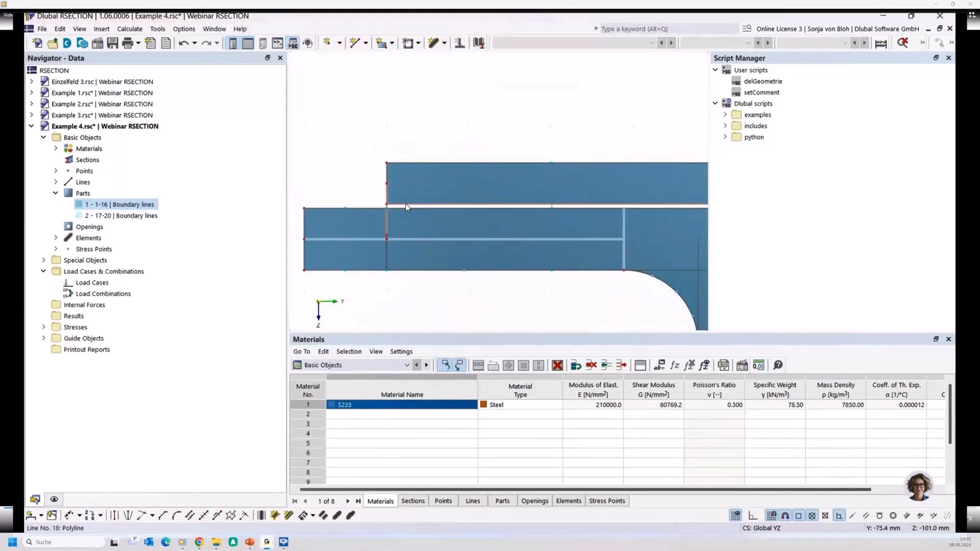
Delete elements 8 and 10, the two connecting elements without thickness between the flat bar's ends and the upper flange
{"action": "scroll", "coordinate": [406, 206], "scroll_direction": "down", "scroll_amount": 1}
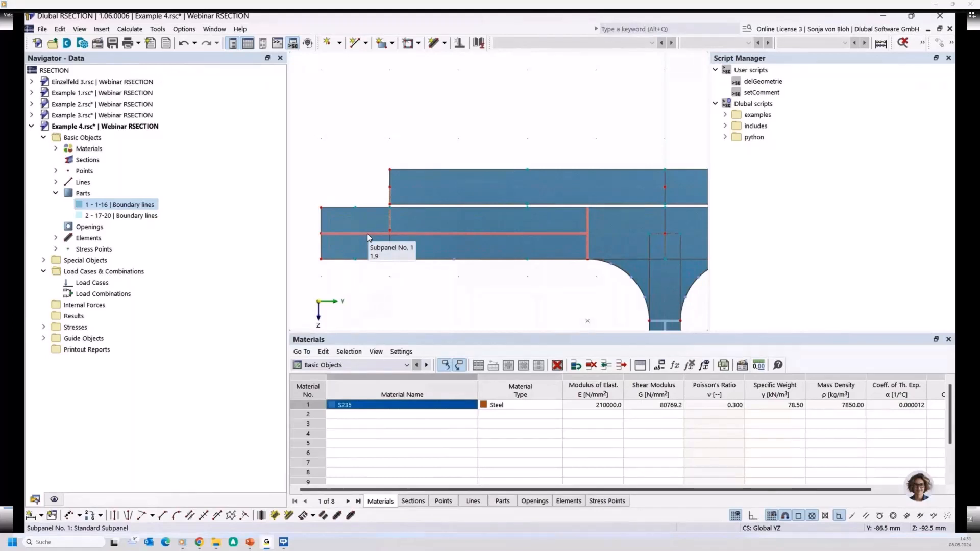
{"action": "scroll", "coordinate": [366, 233], "scroll_direction": "down", "scroll_amount": 2}
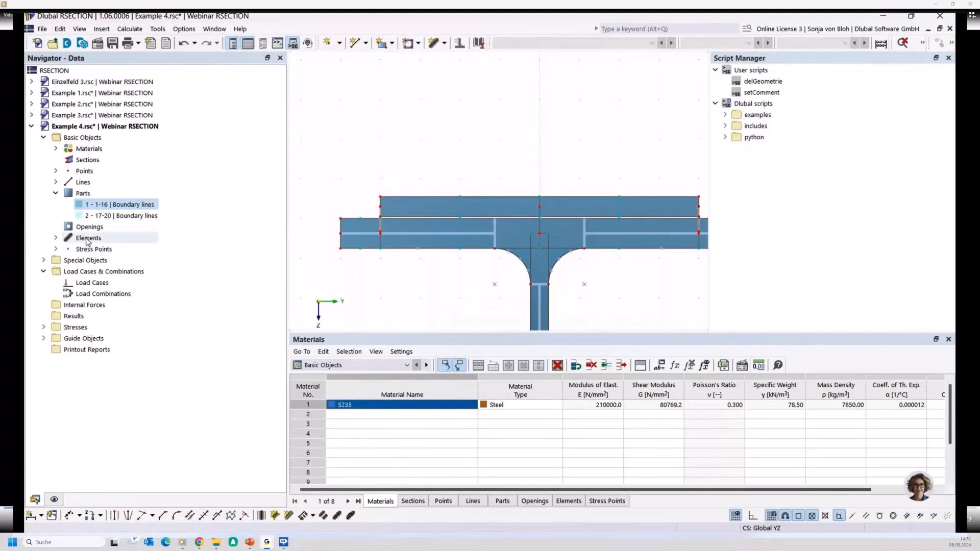
{"action": "left_click", "coordinate": [56, 238]}
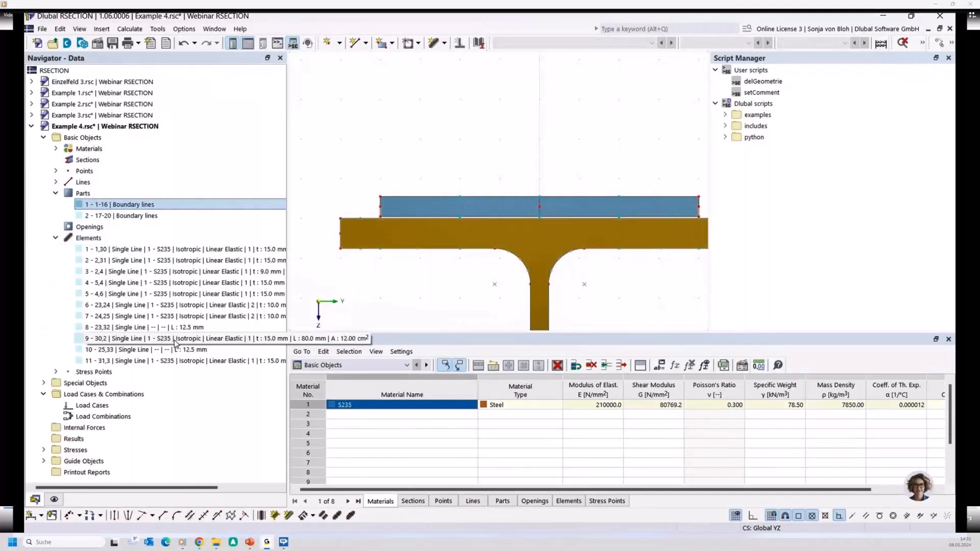
{"action": "left_click", "coordinate": [157, 351]}
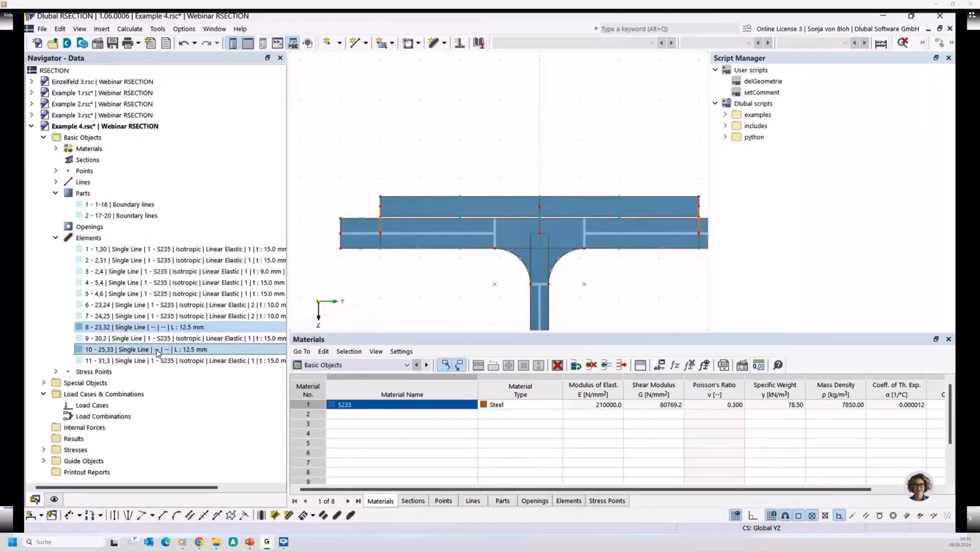
{"action": "right_click", "coordinate": [158, 353]}
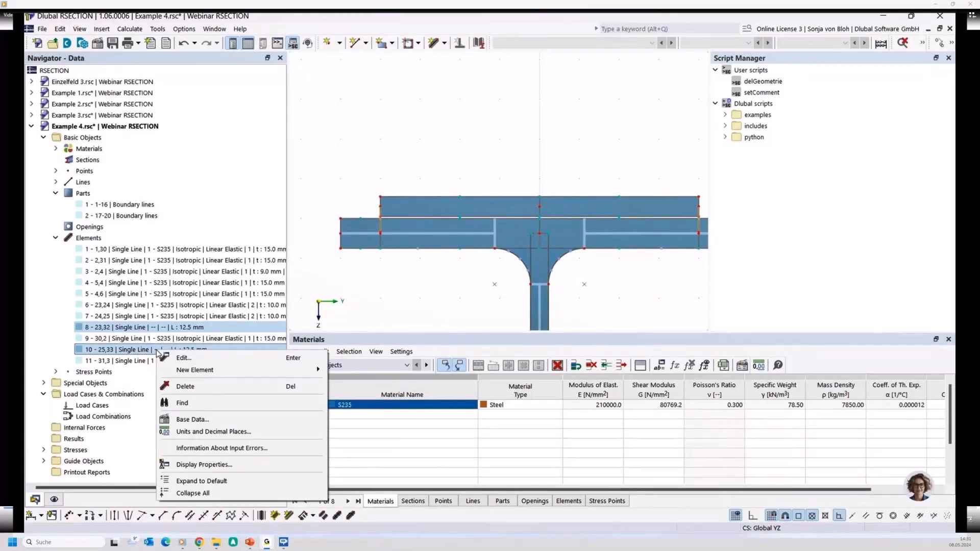
{"action": "left_click", "coordinate": [186, 386]}
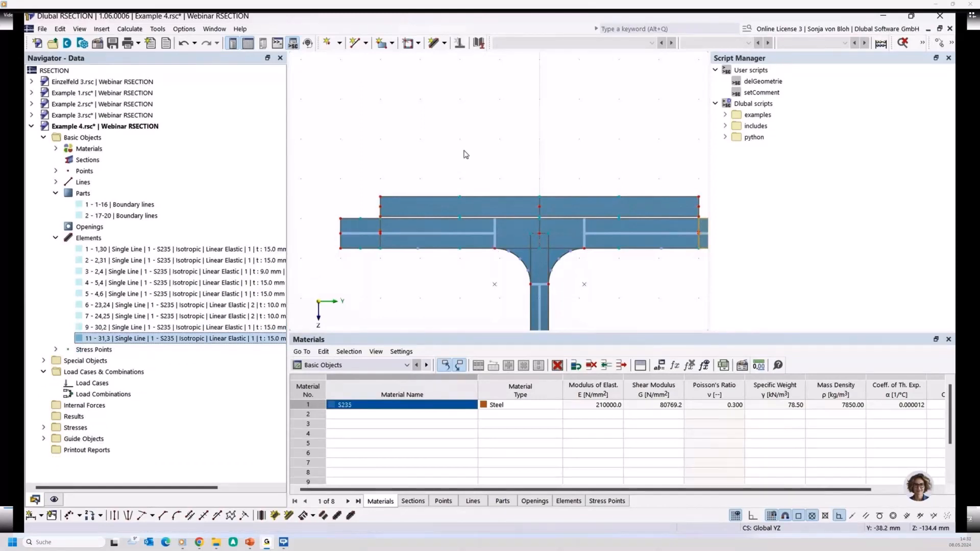
Add a 5 mm thick single-line element from the upper flange's centreline to the centreline of the flat bar at its left end
{"action": "left_click", "coordinate": [434, 43]}
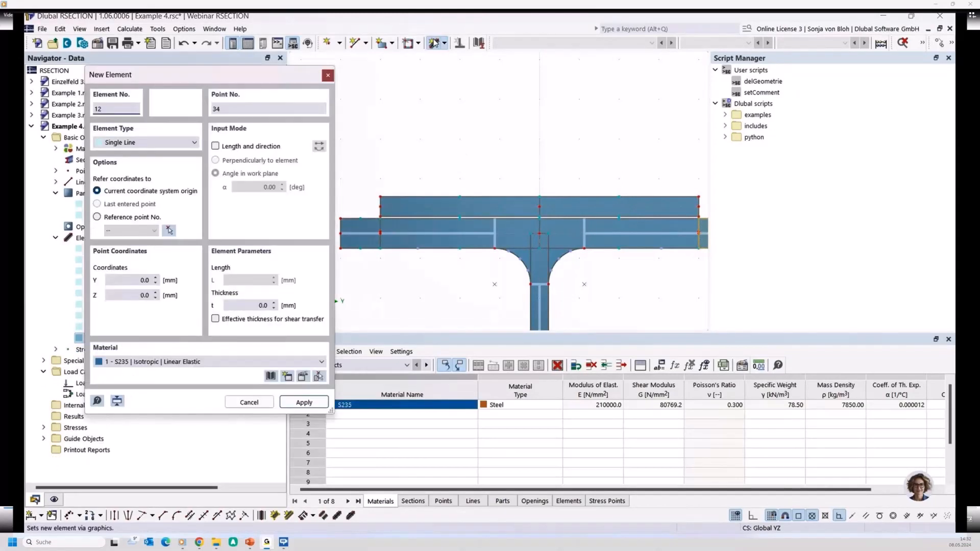
{"action": "left_click", "coordinate": [248, 305]}
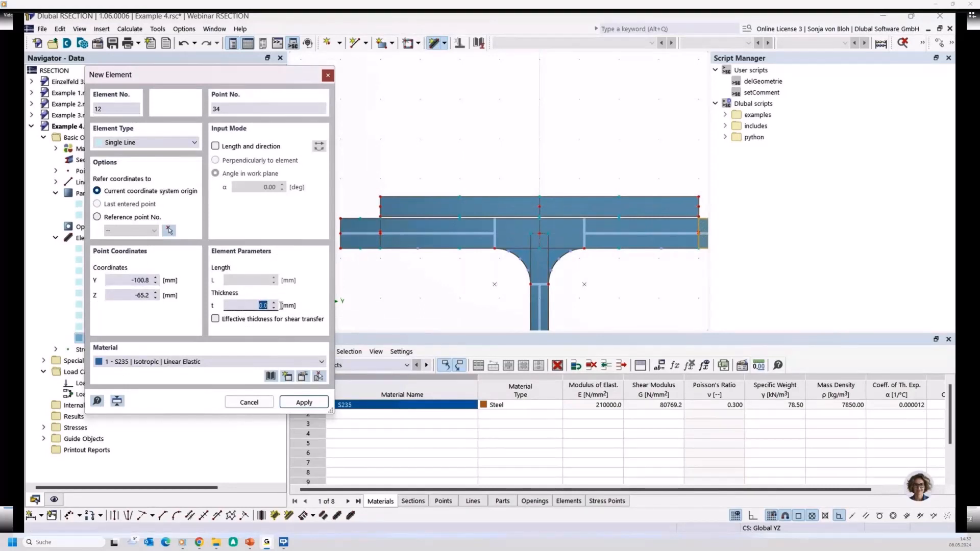
{"action": "type", "text": "5"}
{"action": "scroll", "coordinate": [371, 236], "scroll_direction": "up", "scroll_amount": 8}
{"action": "left_click", "coordinate": [416, 222]}
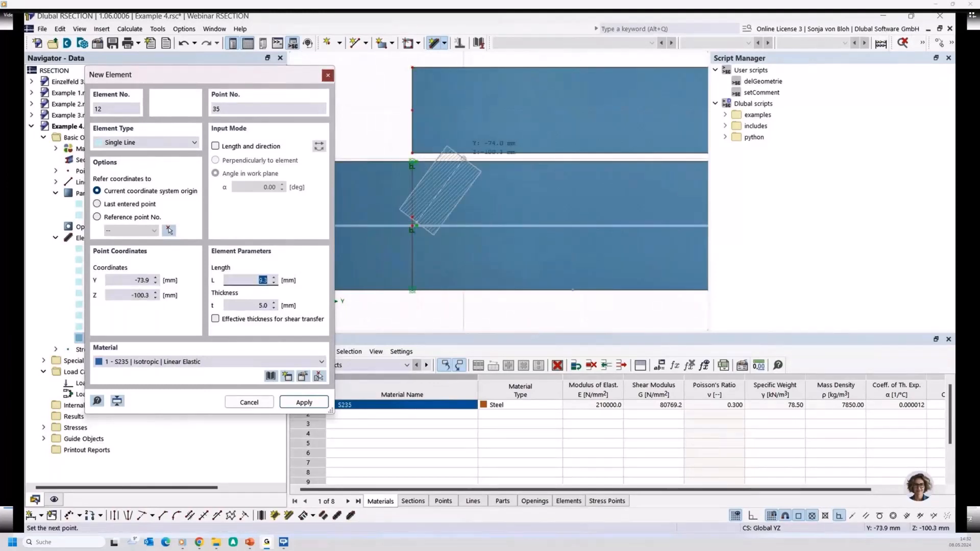
{"action": "left_click", "coordinate": [412, 111]}
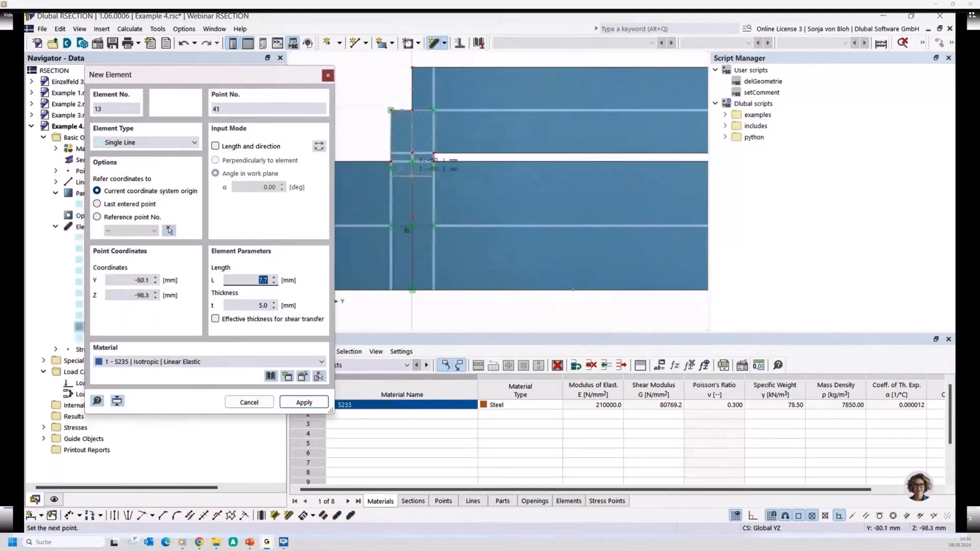
{"action": "right_click", "coordinate": [421, 178]}
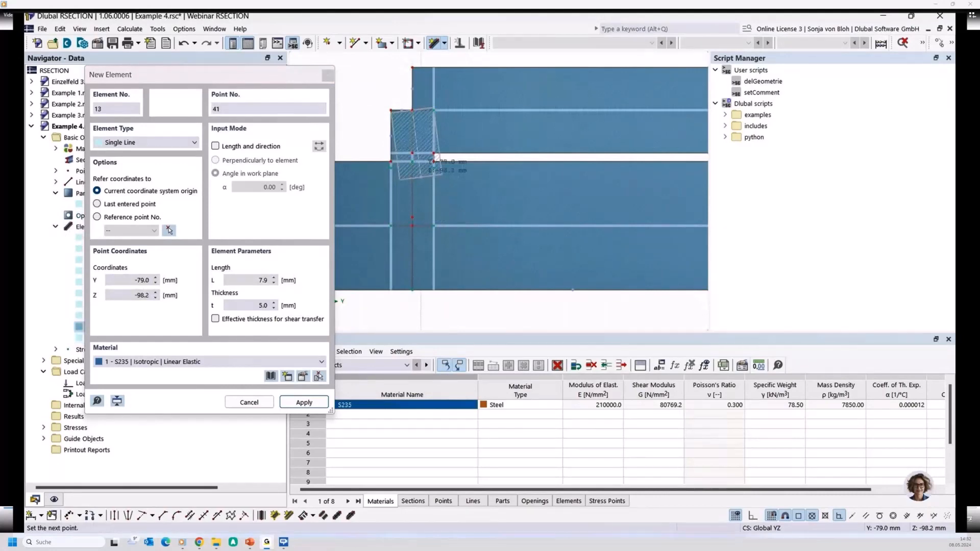
Add a matching 5 mm thick element between the centrelines of the flange and the flat bar at the bar's right end
{"action": "scroll", "coordinate": [421, 177], "scroll_direction": "down", "scroll_amount": 10}
{"action": "scroll", "coordinate": [623, 204], "scroll_direction": "up", "scroll_amount": 9}
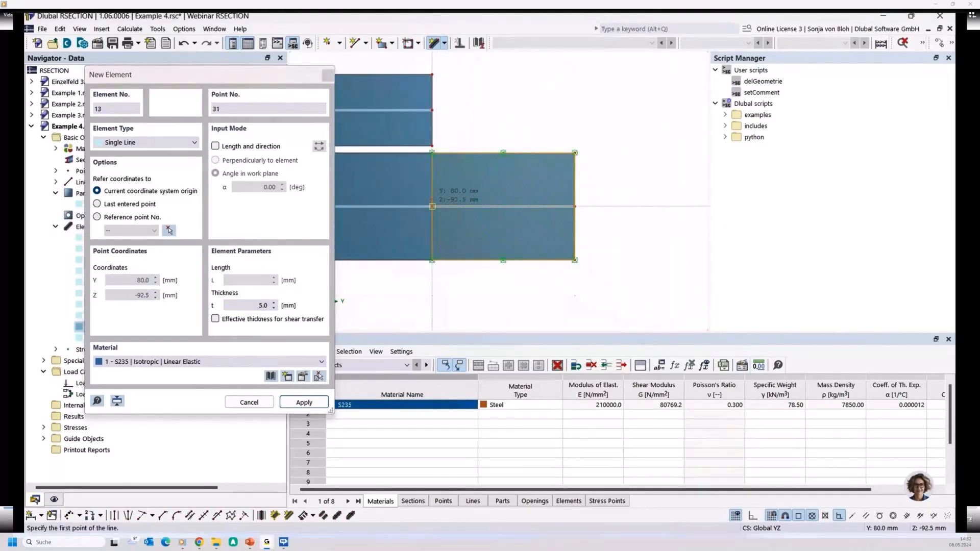
{"action": "left_click", "coordinate": [432, 206]}
{"action": "left_click", "coordinate": [432, 110]}
{"action": "key", "text": "Escape"}
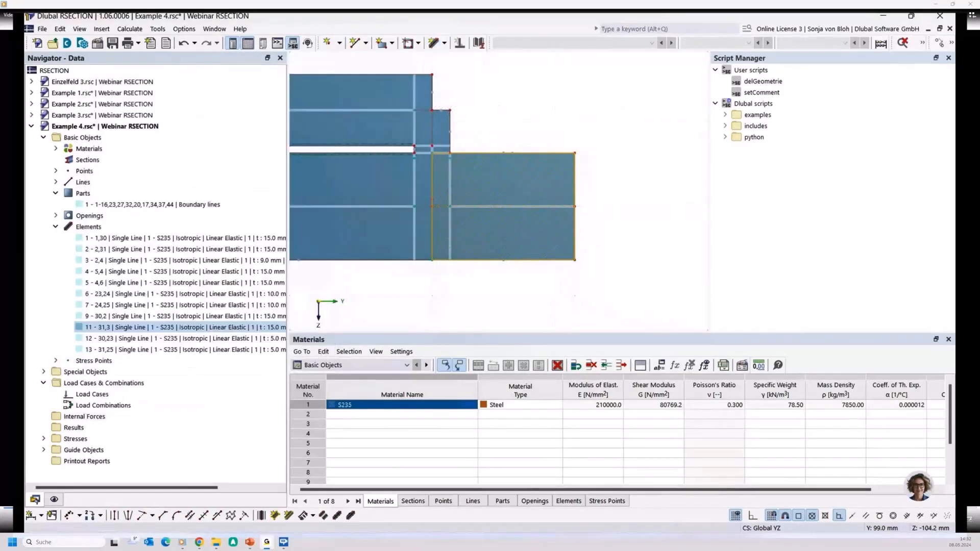
Examine the subpanels of the flat bar and upper flange around the 5 mm connecting elements
{"action": "scroll", "coordinate": [566, 129], "scroll_direction": "down", "scroll_amount": 7}
{"action": "middle_click_drag", "start_coordinate": [551, 206], "coordinate": [630, 218]}
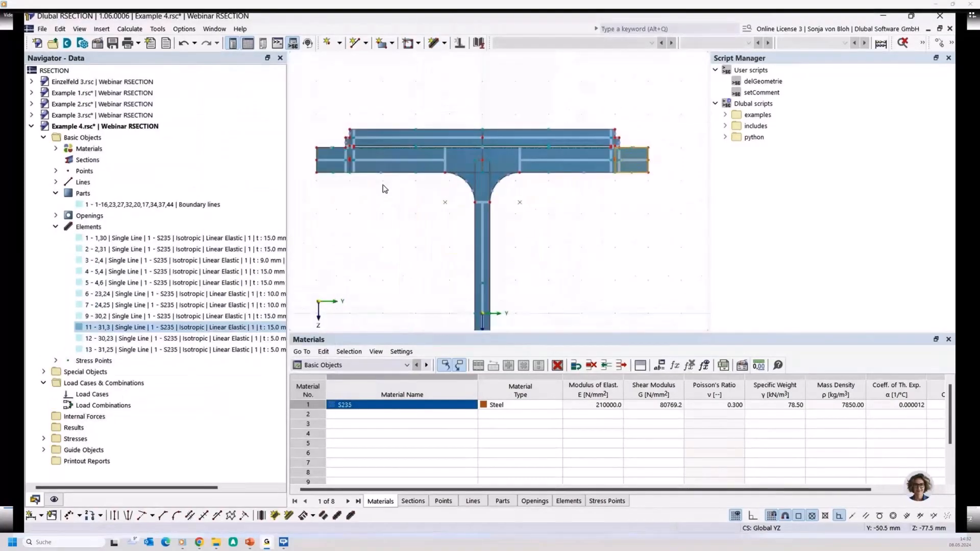
{"action": "scroll", "coordinate": [383, 186], "scroll_direction": "up", "scroll_amount": 2}
{"action": "scroll", "coordinate": [403, 207], "scroll_direction": "down", "scroll_amount": 2}
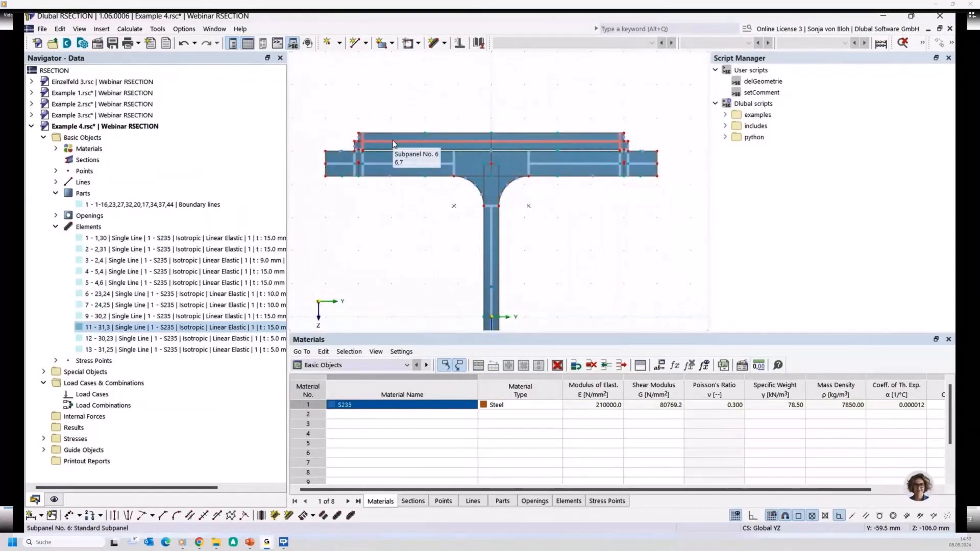
{"action": "scroll", "coordinate": [365, 176], "scroll_direction": "up", "scroll_amount": 2}
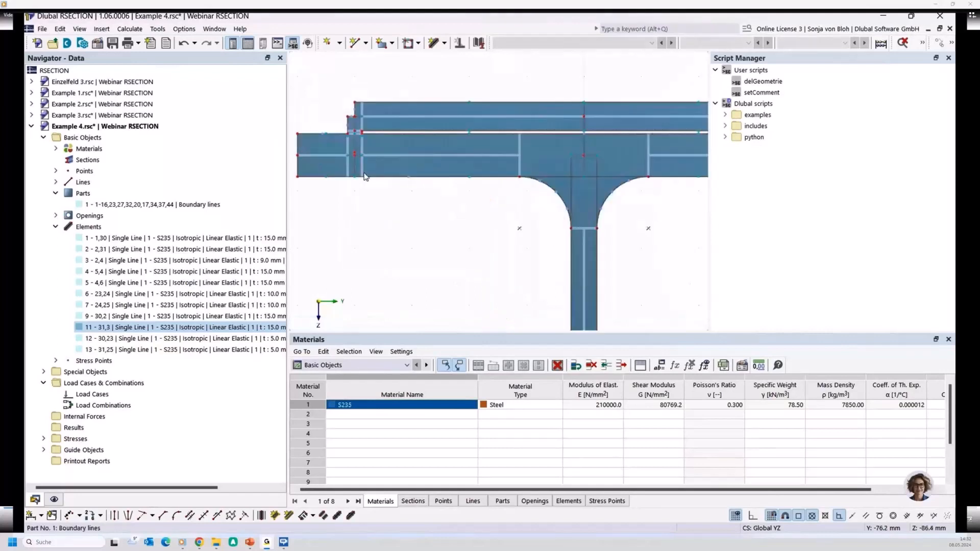
{"action": "scroll", "coordinate": [342, 167], "scroll_direction": "up", "scroll_amount": 1}
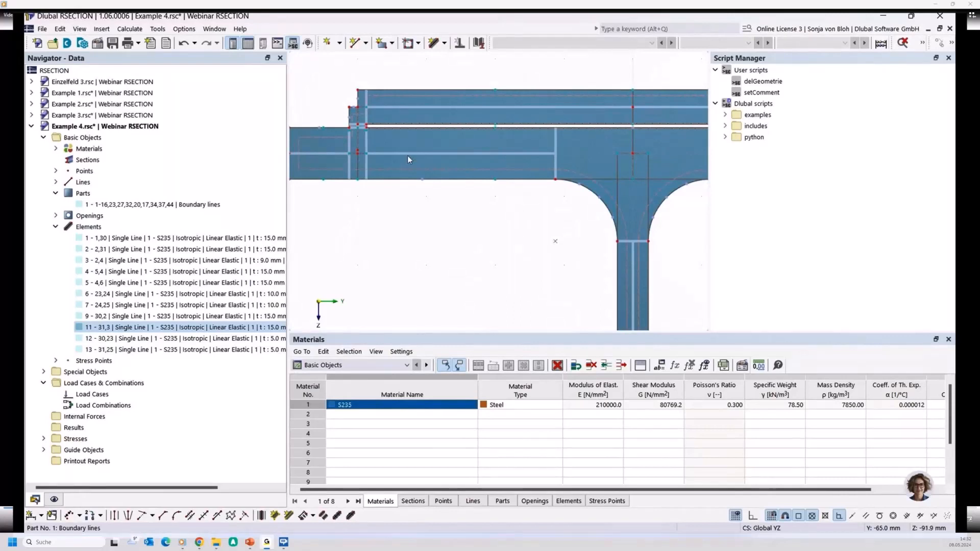
{"action": "scroll", "coordinate": [358, 153], "scroll_direction": "up", "scroll_amount": 1}
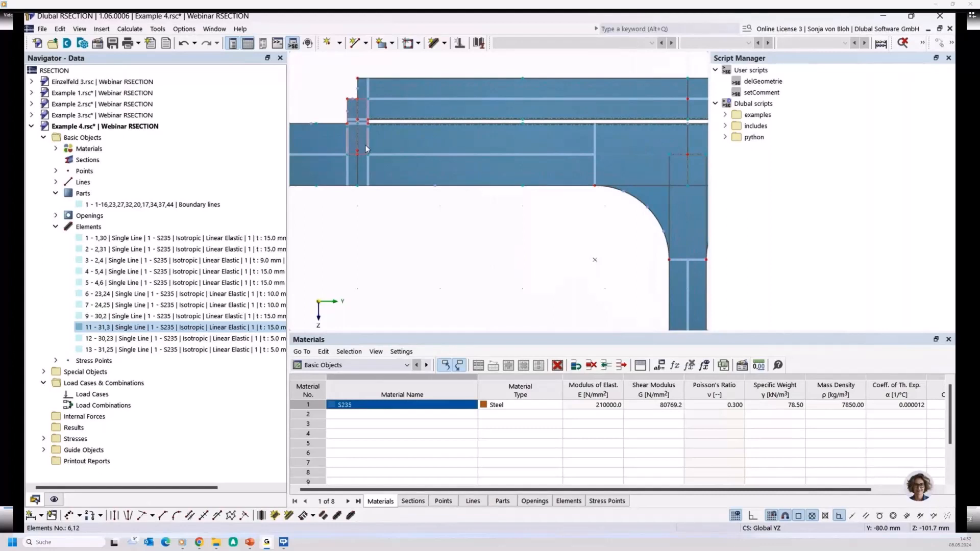
{"action": "scroll", "coordinate": [382, 257], "scroll_direction": "down", "scroll_amount": 3}
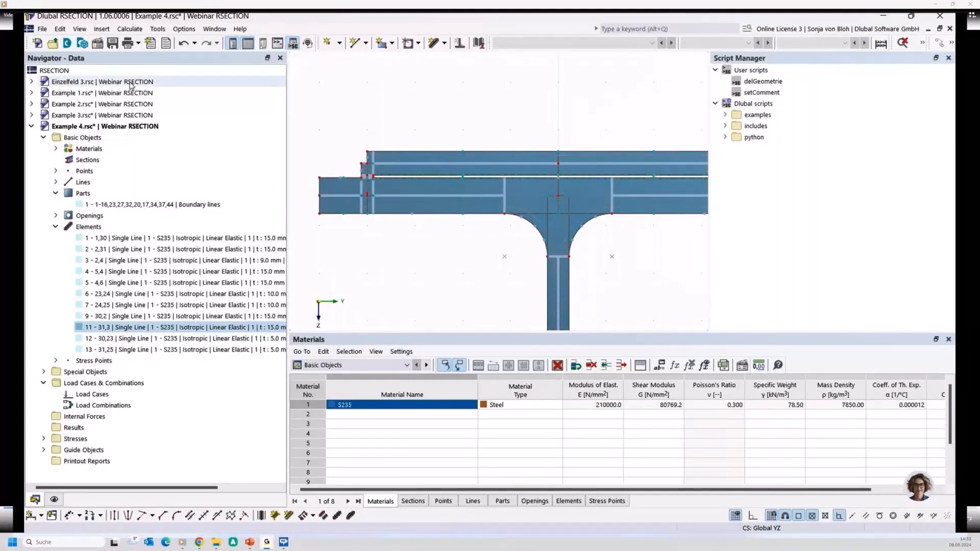
Switch to the Einzelfeld 3 model and inspect the overlapping 20 mm thick flange elements above the web
{"action": "double_click", "coordinate": [100, 84]}
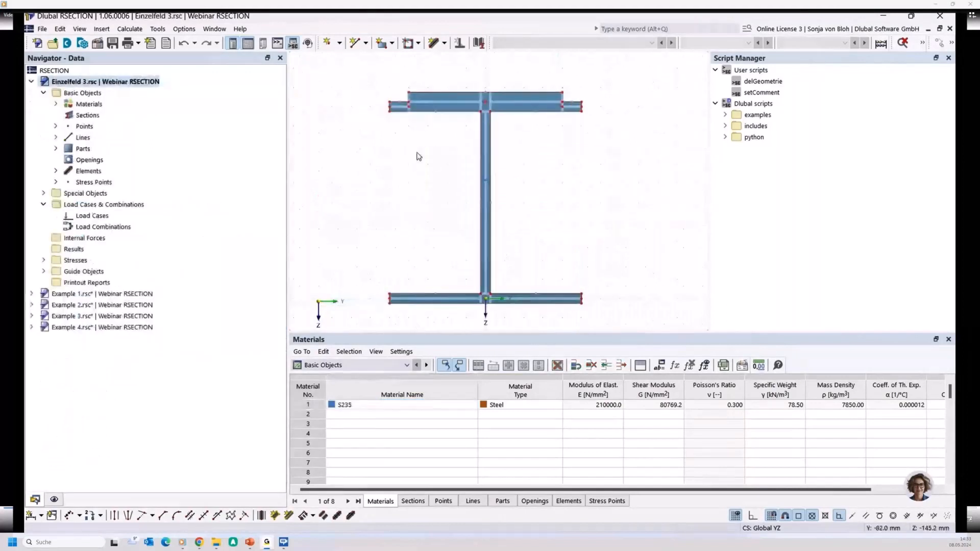
{"action": "scroll", "coordinate": [436, 120], "scroll_direction": "up", "scroll_amount": 2}
{"action": "scroll", "coordinate": [425, 137], "scroll_direction": "up", "scroll_amount": 1}
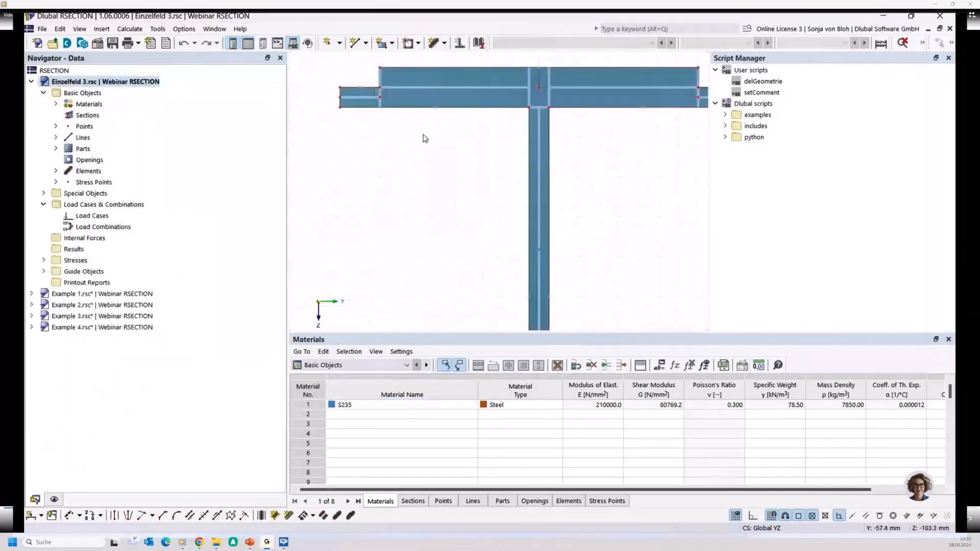
{"action": "scroll", "coordinate": [560, 151], "scroll_direction": "up", "scroll_amount": 1}
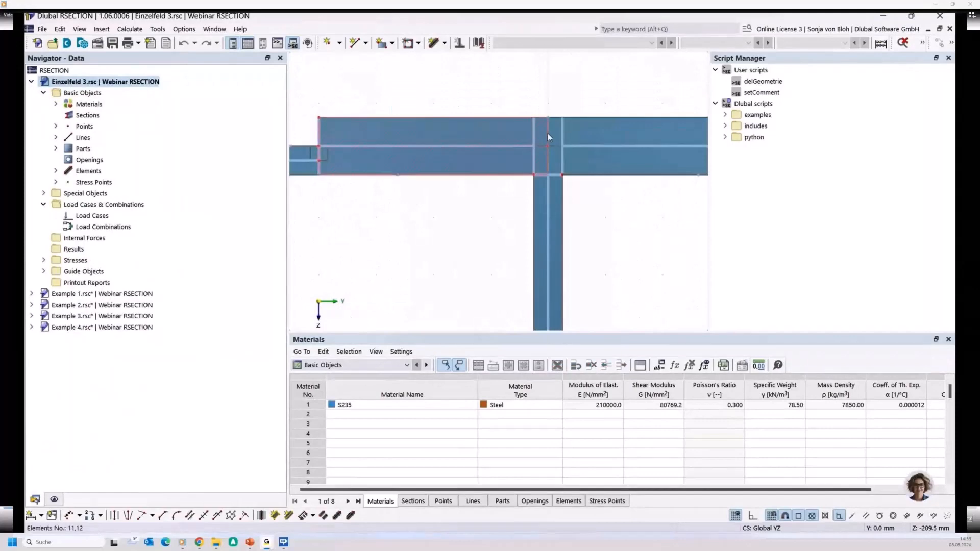
{"action": "left_click", "coordinate": [547, 133]}
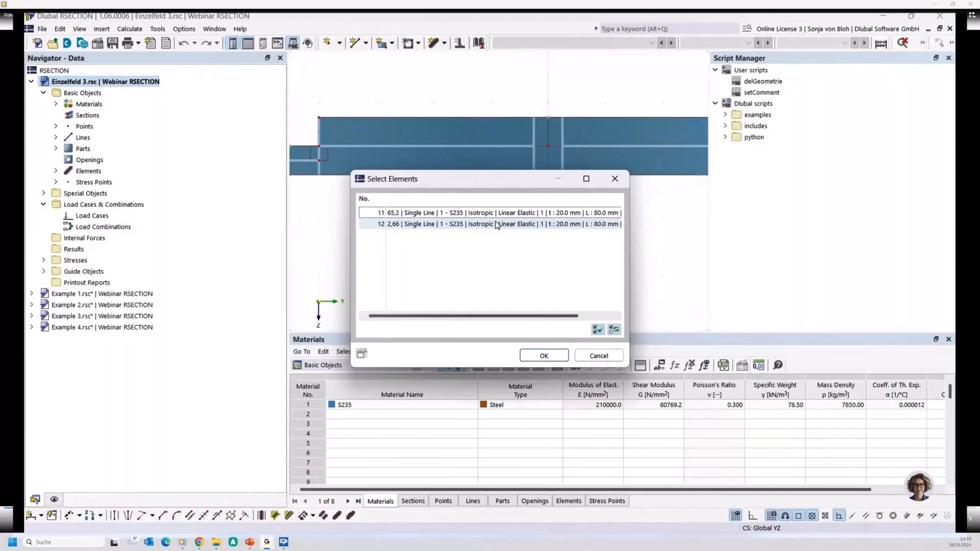
{"action": "double_click", "coordinate": [497, 225]}
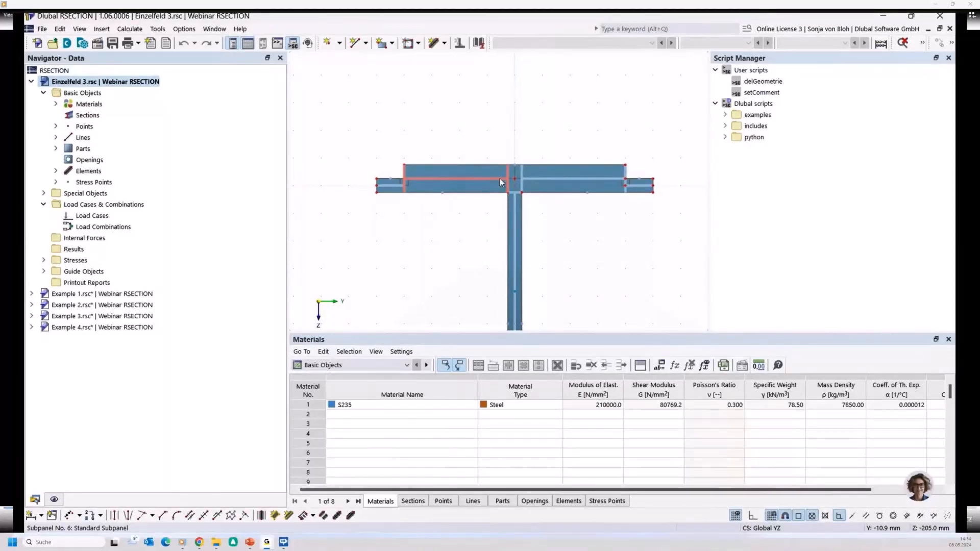
Create a new model named Example 5 with Thin-Walled Analysis as the analysis method
{"action": "left_click", "coordinate": [39, 43]}
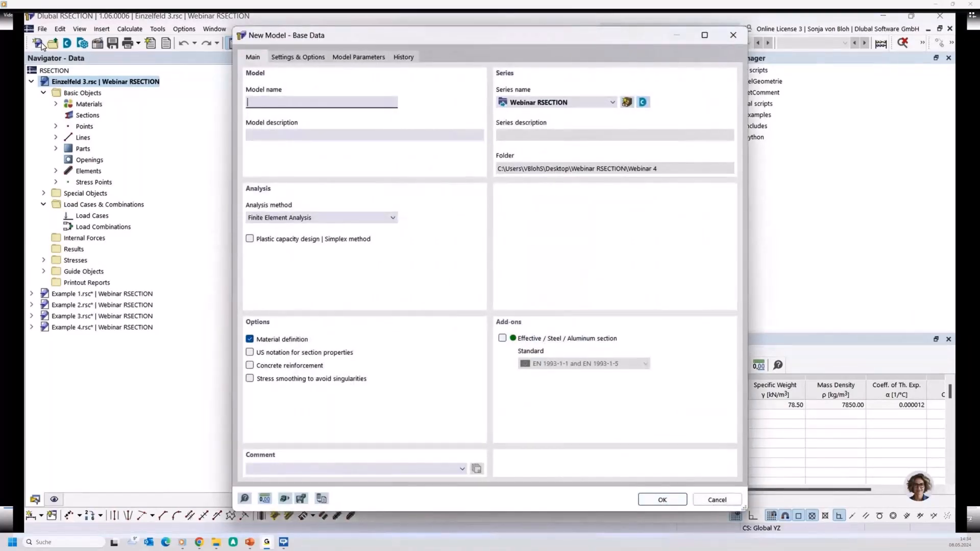
{"action": "type", "text": "Example 5"}
{"action": "left_click", "coordinate": [299, 218]}
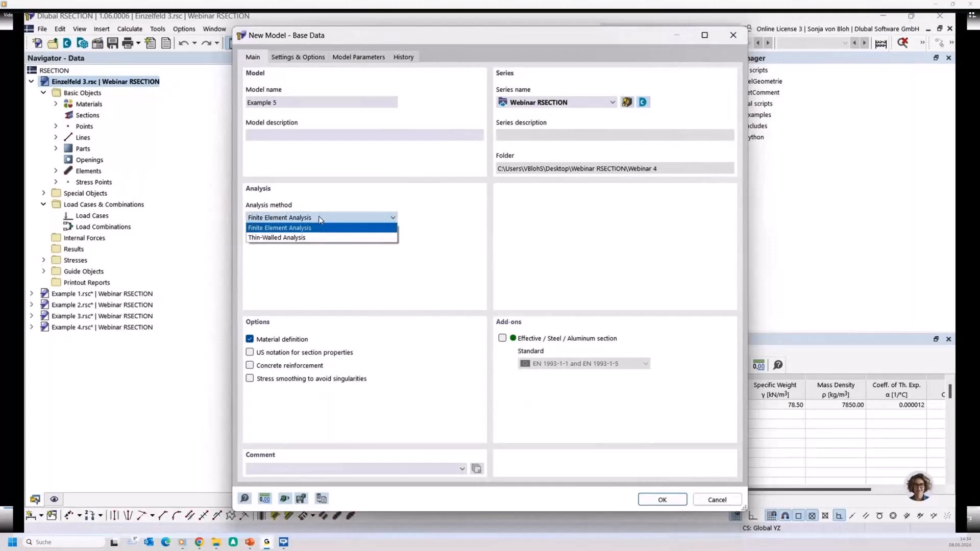
{"action": "left_click", "coordinate": [299, 241]}
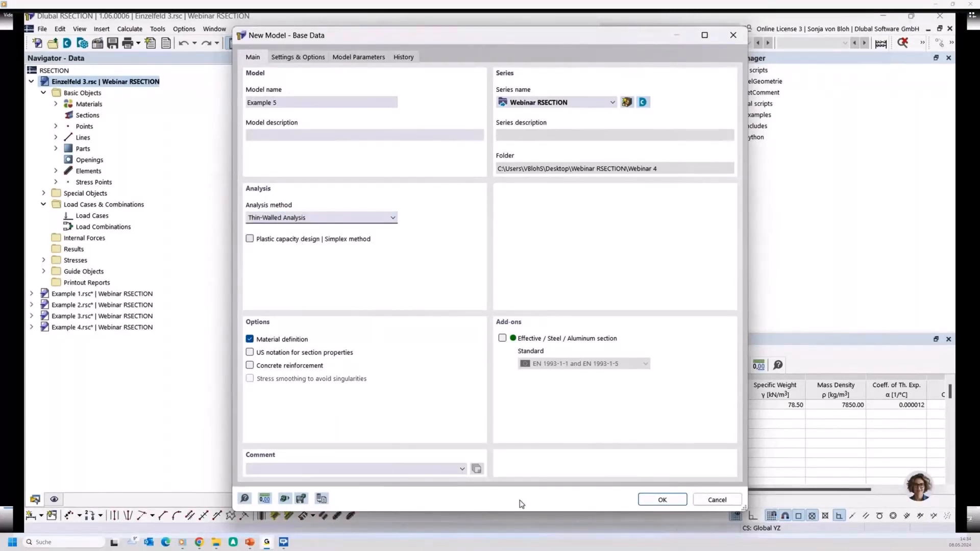
{"action": "left_click", "coordinate": [651, 501]}
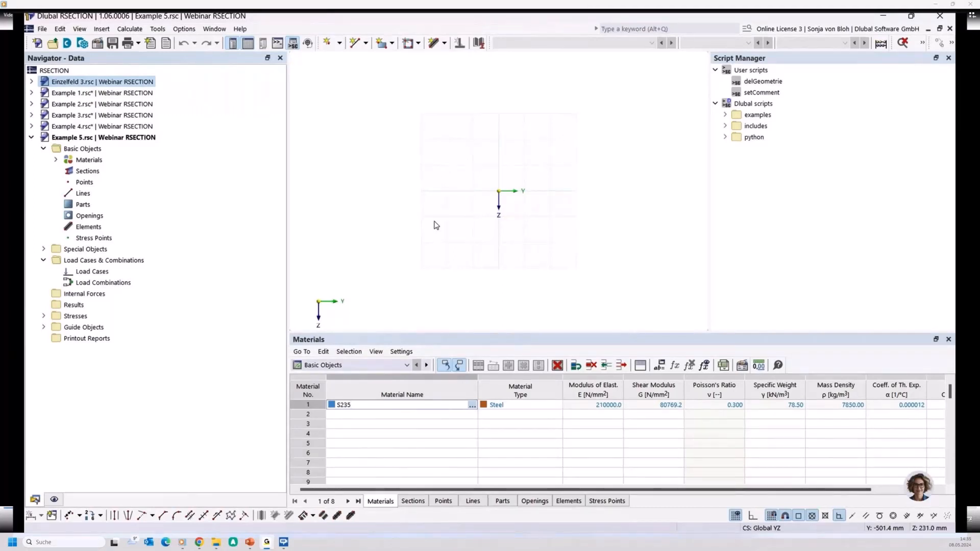
Draw two 10 mm thick elements meeting at the origin: one horizontal to Y 120 mm and one vertical up to Z -60 mm
{"action": "scroll", "coordinate": [505, 197], "scroll_direction": "up", "scroll_amount": 2}
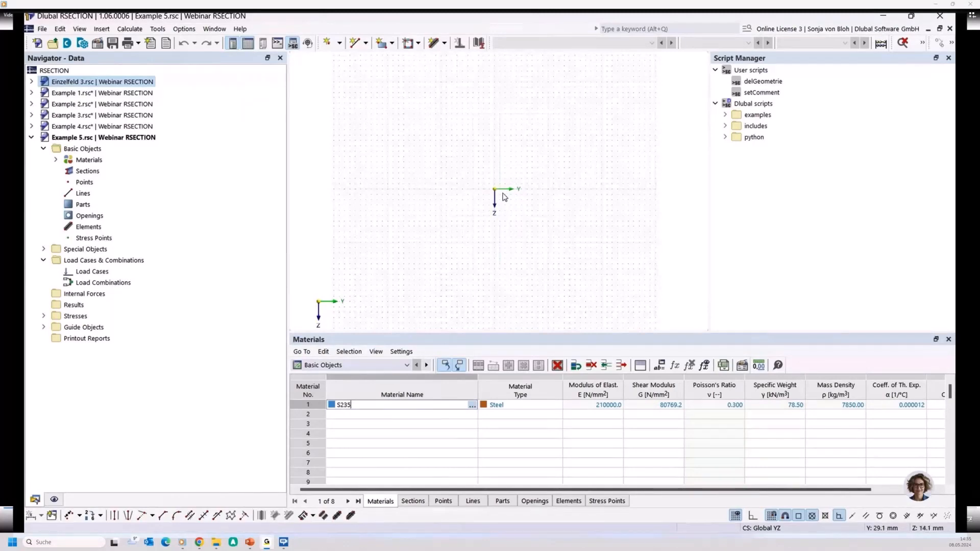
{"action": "middle_click_drag", "start_coordinate": [505, 197], "coordinate": [501, 246]}
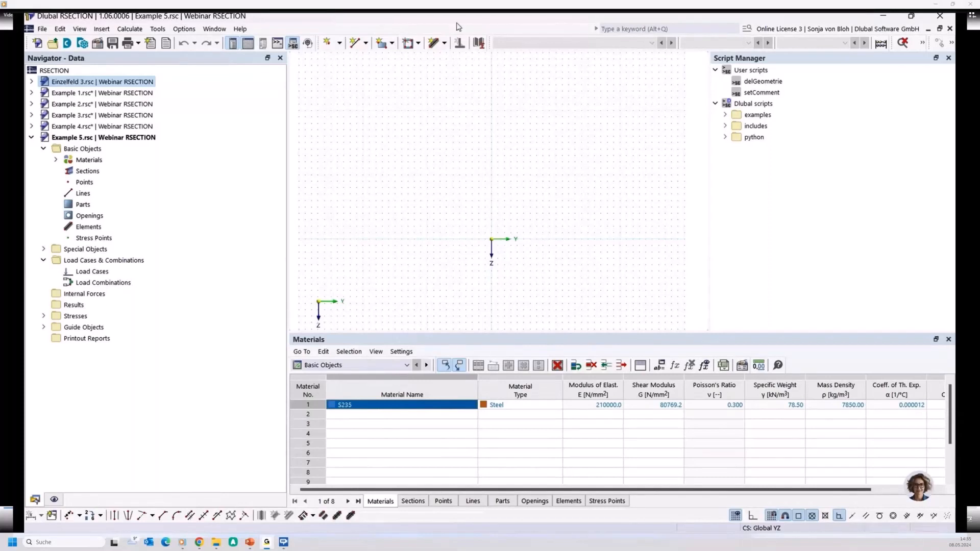
{"action": "left_click", "coordinate": [433, 43]}
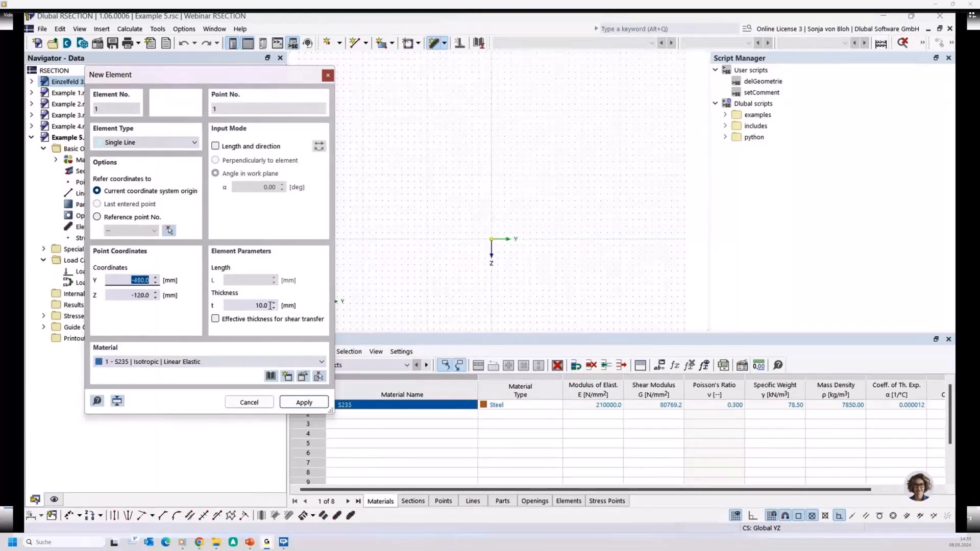
{"action": "left_click", "coordinate": [483, 227]}
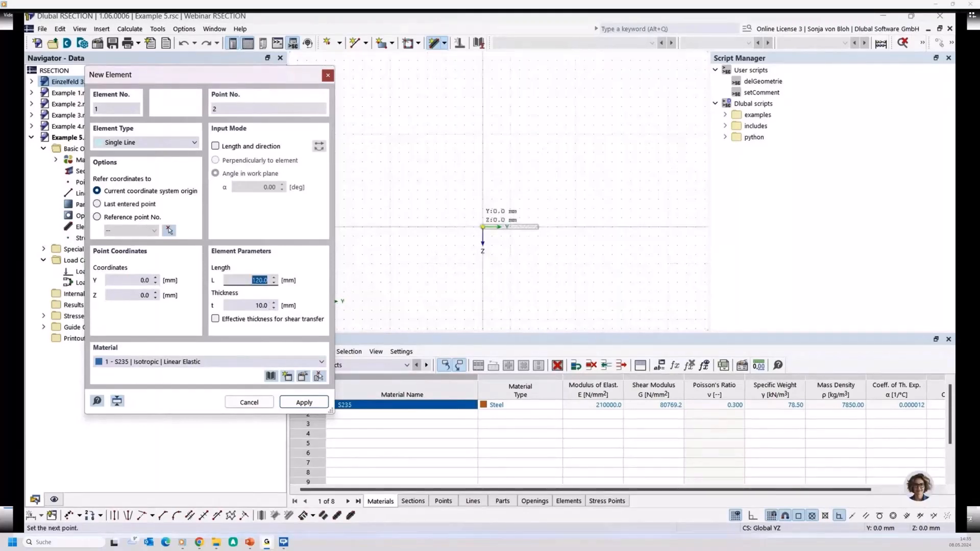
{"action": "key", "text": "Return"}
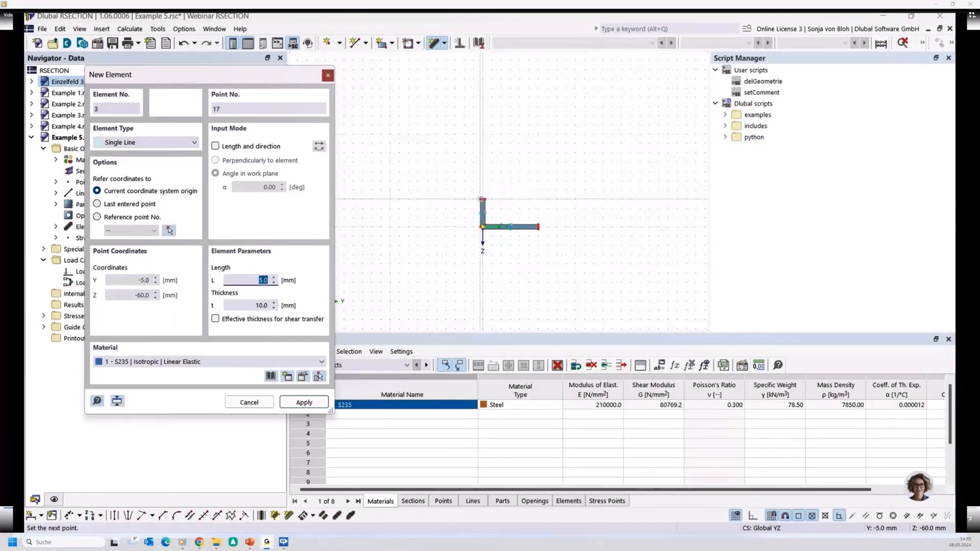
Draw a zero-thickness element with 10 mm effective shear thickness from the web end at Z -60 mm up to Z -100 mm
{"action": "left_click", "coordinate": [483, 199]}
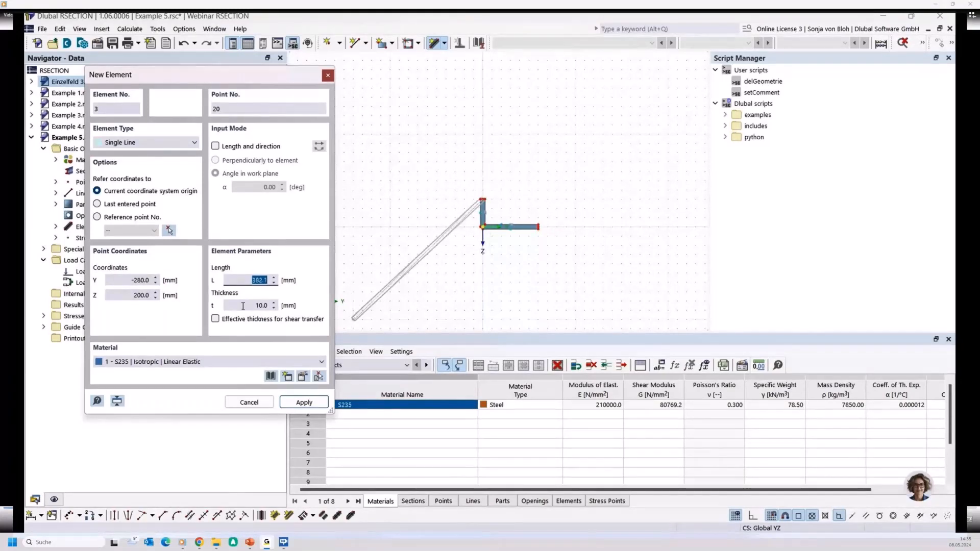
{"action": "key", "text": "Tab"}
{"action": "type", "text": "0"}
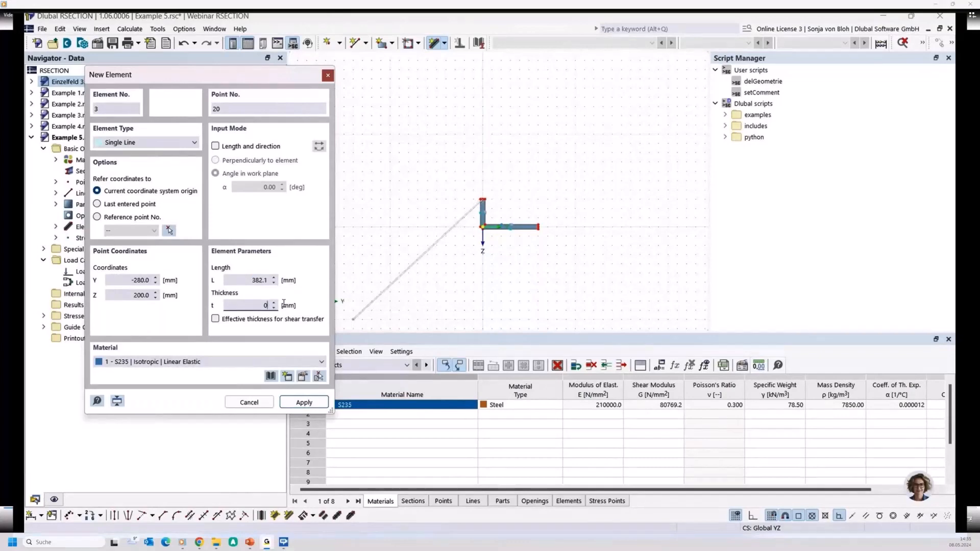
{"action": "left_click", "coordinate": [257, 319]}
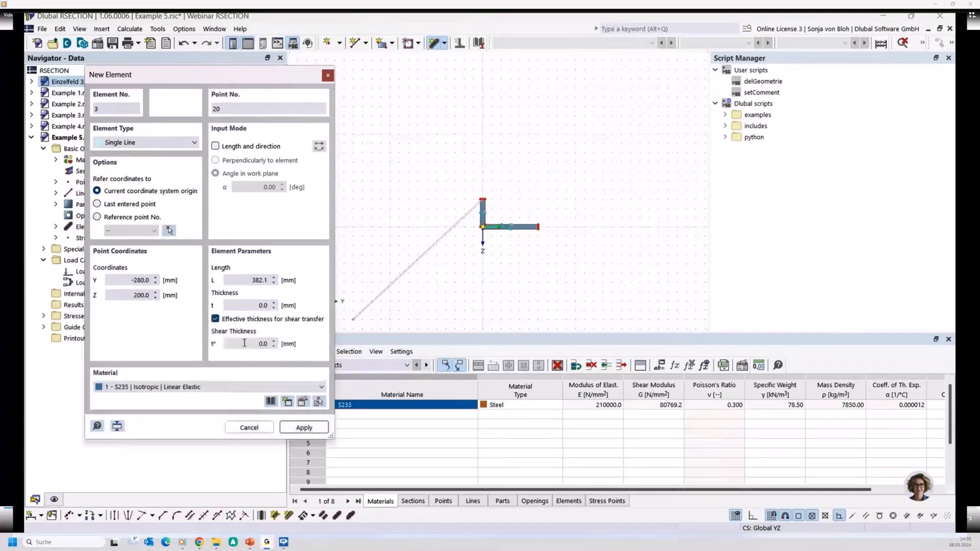
{"action": "left_click", "coordinate": [244, 343]}
{"action": "type", "text": "10"}
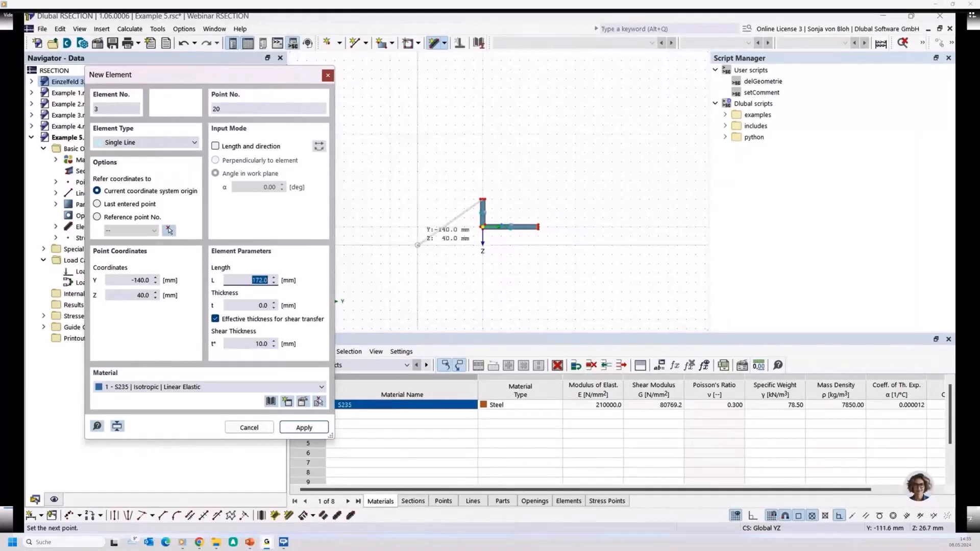
{"action": "scroll", "coordinate": [466, 219], "scroll_direction": "up", "scroll_amount": 2}
{"action": "left_click", "coordinate": [490, 165]}
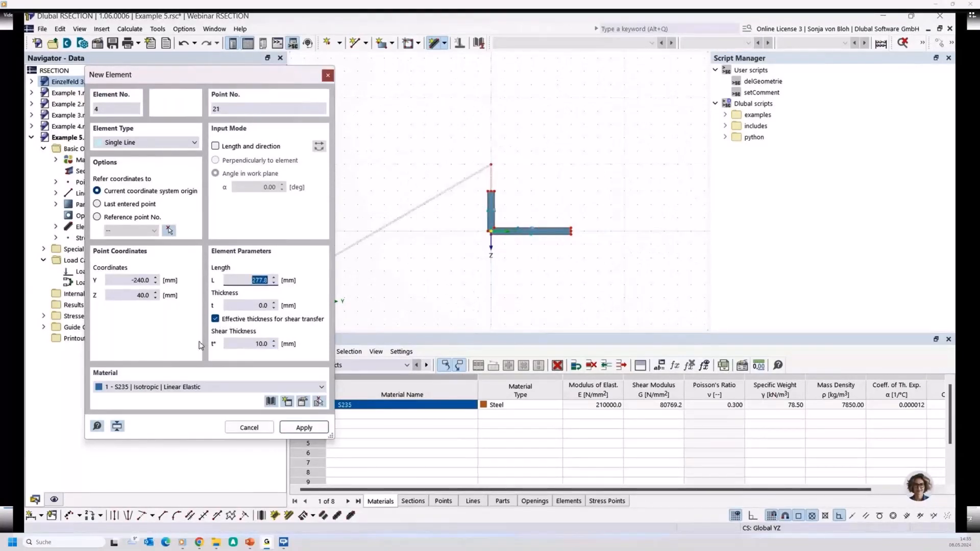
Without effective shear thickness, draw 10 mm thick elements up to Z -220 mm and horizontally to Y 120 mm to complete the channel
{"action": "left_click", "coordinate": [216, 319]}
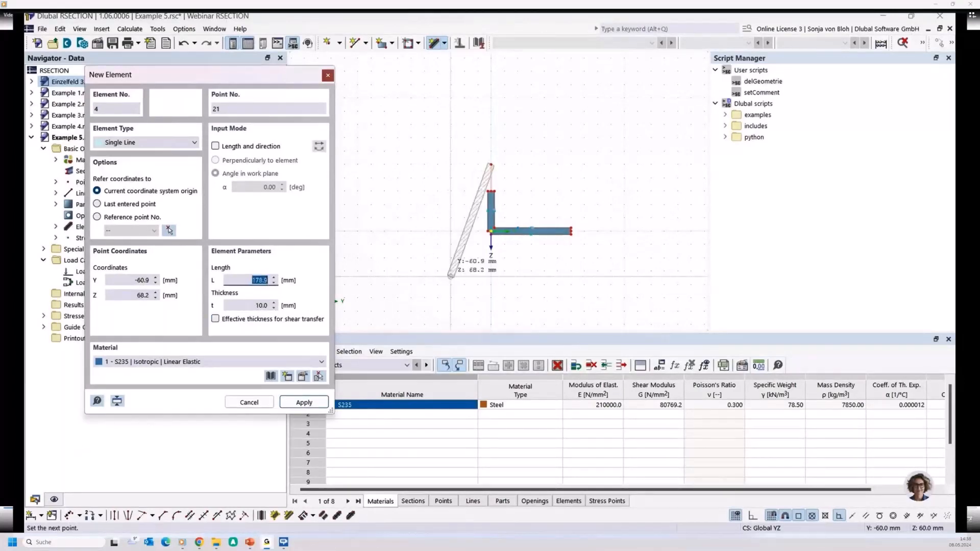
{"action": "scroll", "coordinate": [450, 276], "scroll_direction": "down", "scroll_amount": 2}
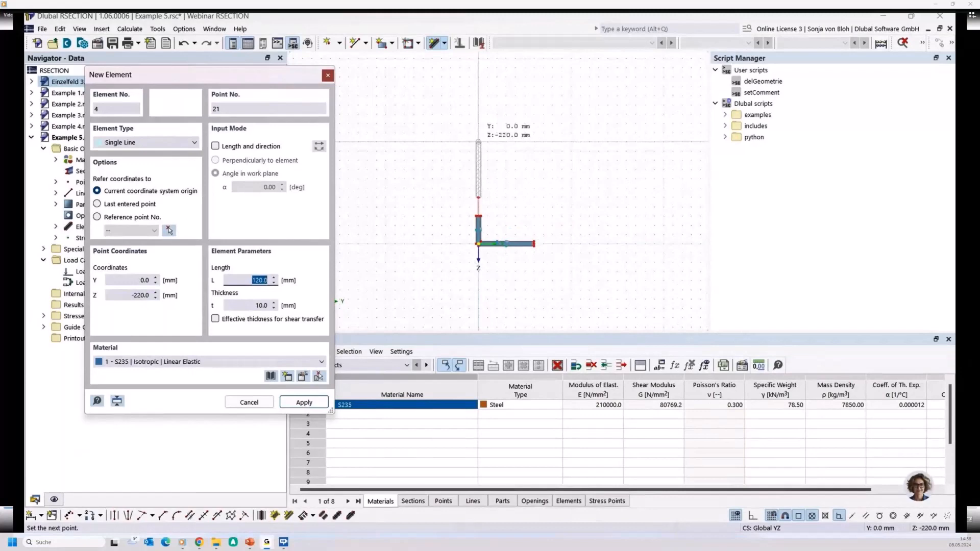
{"action": "left_click", "coordinate": [478, 142]}
{"action": "left_click", "coordinate": [534, 142]}
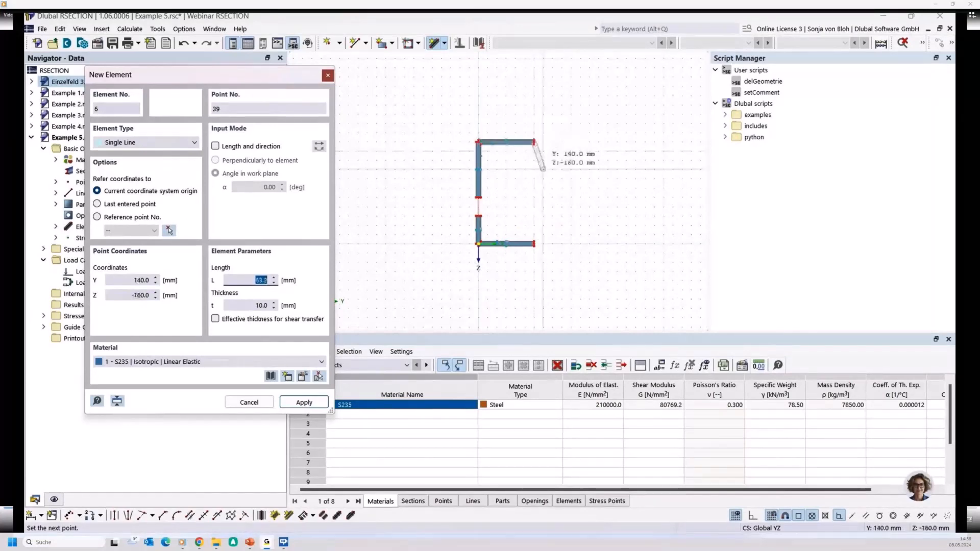
{"action": "right_click", "coordinate": [542, 169]}
{"action": "key", "text": "Escape"}
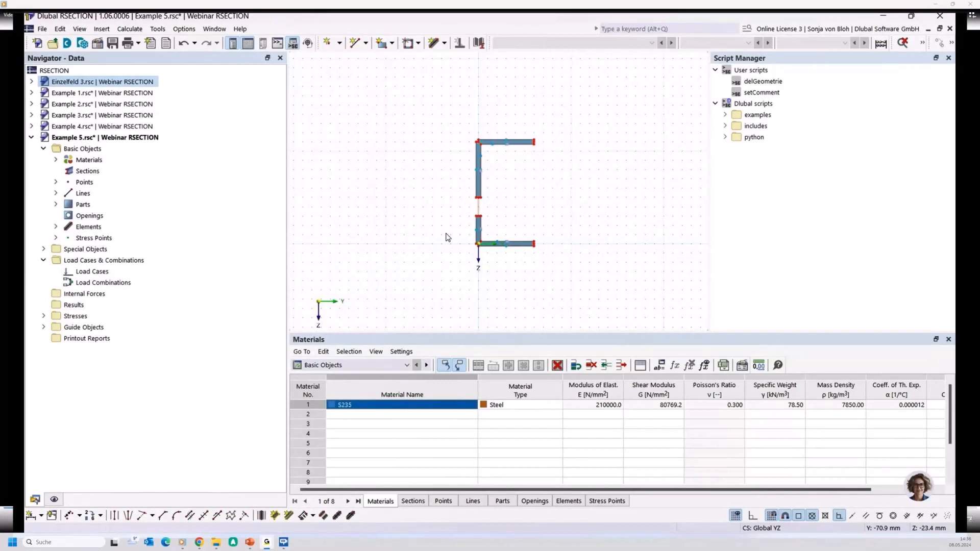
Calculate the section and display the unit shear stress τ (Vz = 1kN)
{"action": "left_click", "coordinate": [130, 29]}
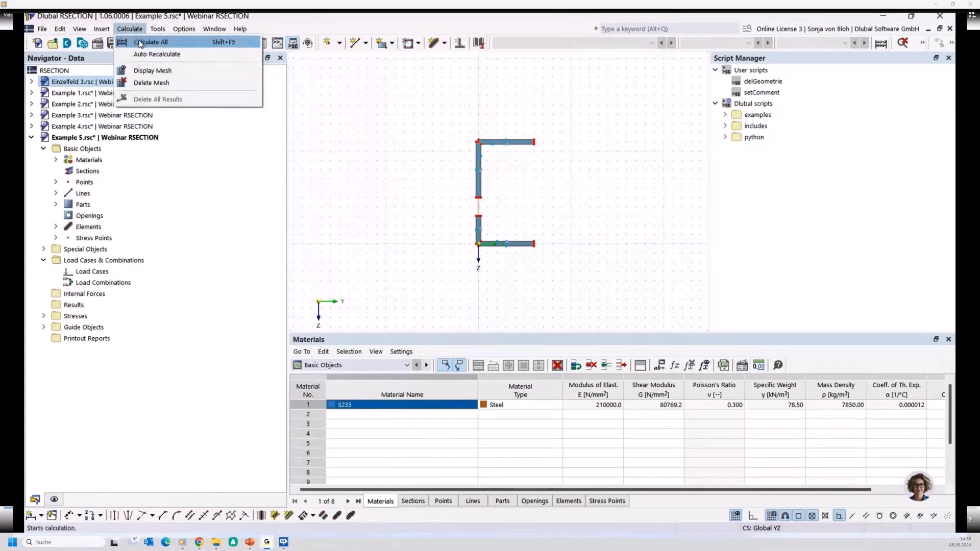
{"action": "left_click", "coordinate": [142, 42]}
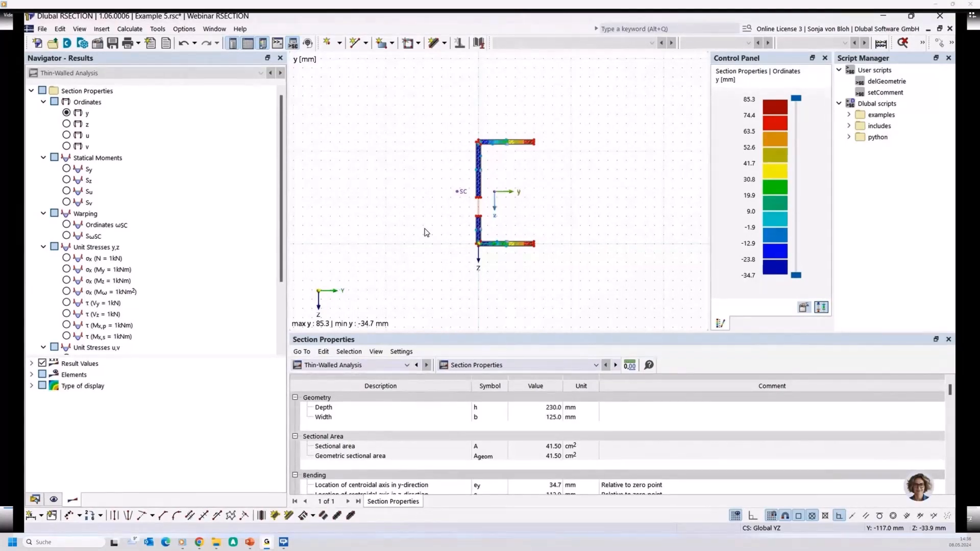
{"action": "scroll", "coordinate": [201, 269], "scroll_direction": "down", "scroll_amount": 1}
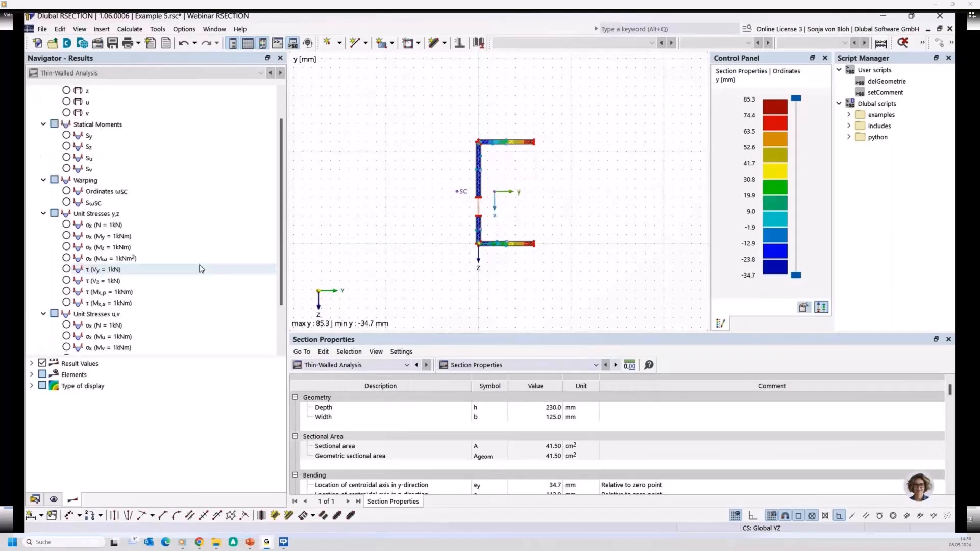
{"action": "left_click", "coordinate": [67, 280]}
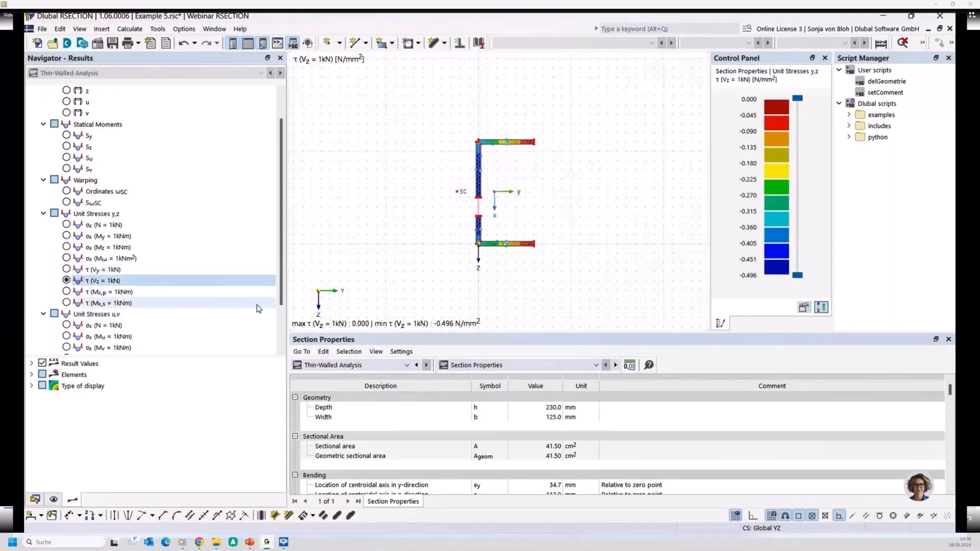
Turn off the isoband display and examine the shear stress diagram along the web across the gap
{"action": "left_click", "coordinate": [32, 386]}
{"action": "left_click", "coordinate": [54, 420]}
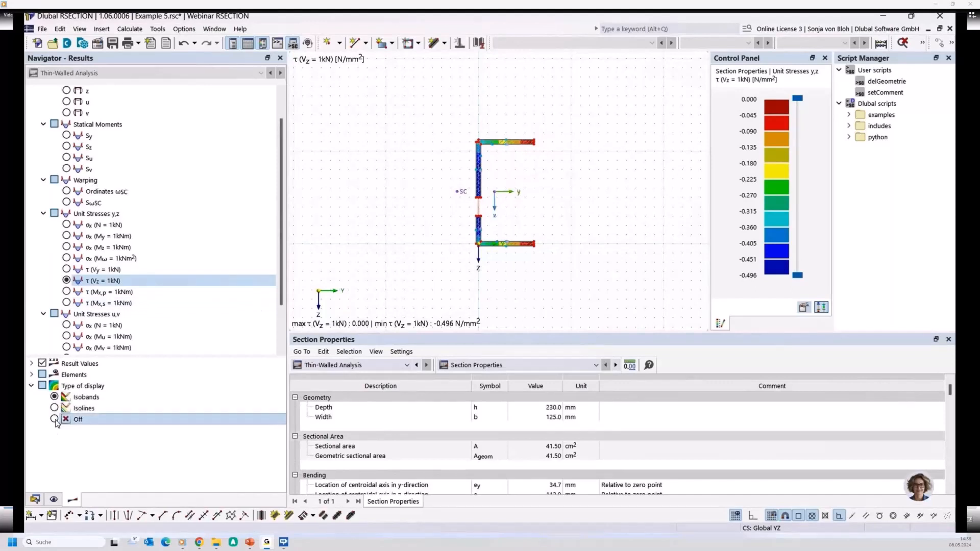
{"action": "scroll", "coordinate": [515, 214], "scroll_direction": "up", "scroll_amount": 2}
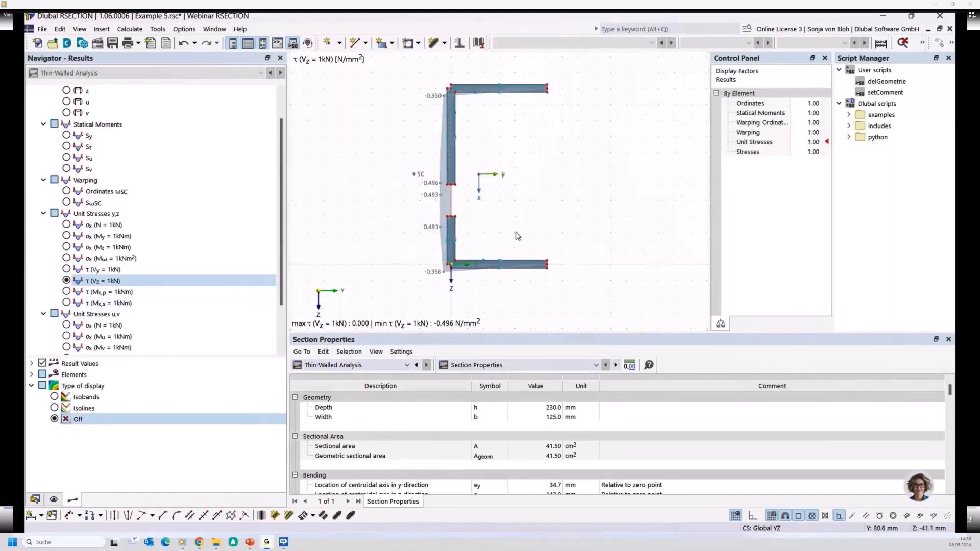
{"action": "scroll", "coordinate": [516, 234], "scroll_direction": "up", "scroll_amount": 2}
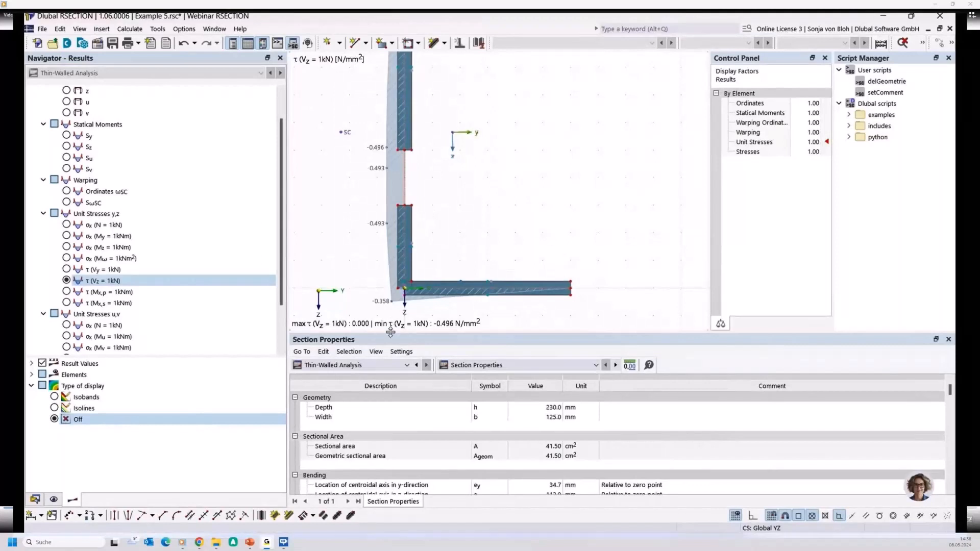
{"action": "left_click_drag", "start_coordinate": [391, 333], "coordinate": [391, 411]}
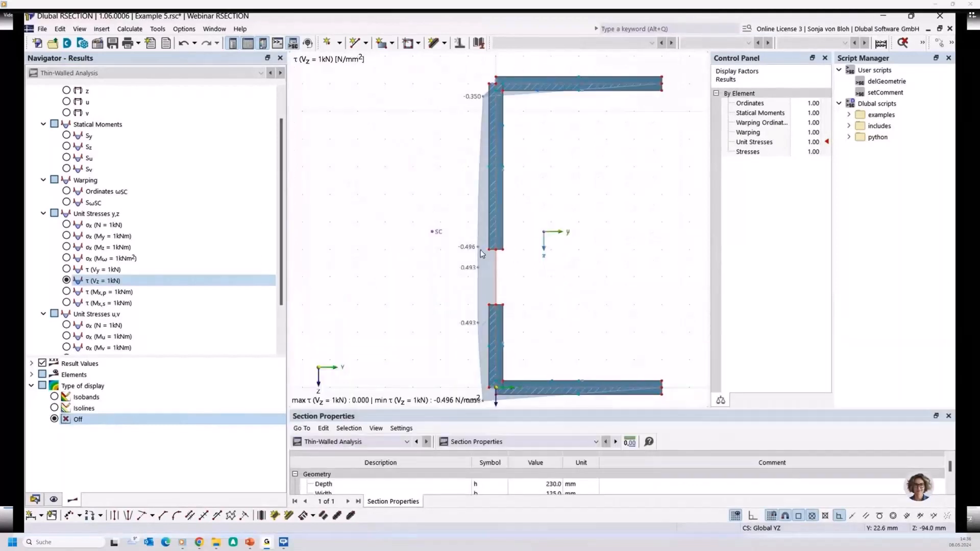
{"action": "scroll", "coordinate": [447, 259], "scroll_direction": "up", "scroll_amount": 1}
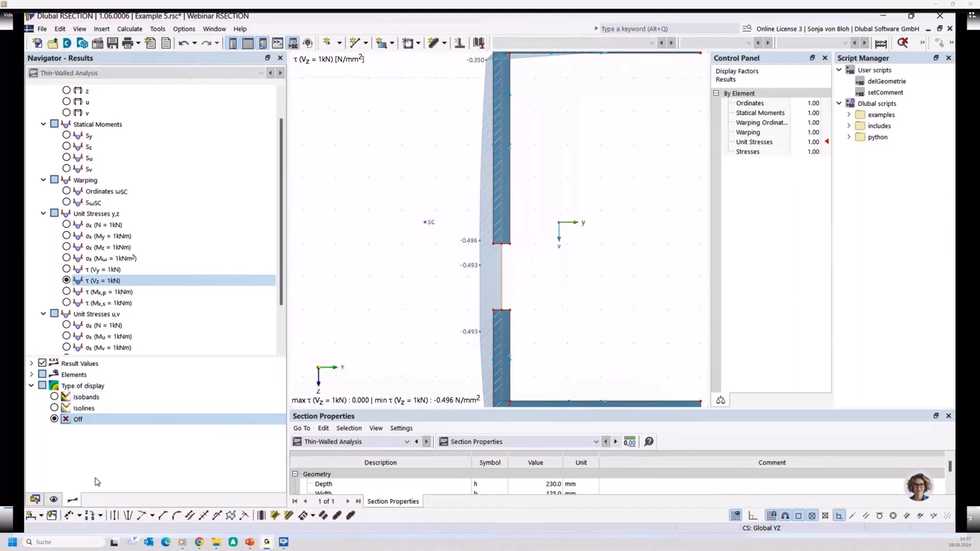
Create a new model named Example 6 with Thin-Walled Analysis as the analysis method
{"action": "left_click", "coordinate": [35, 501]}
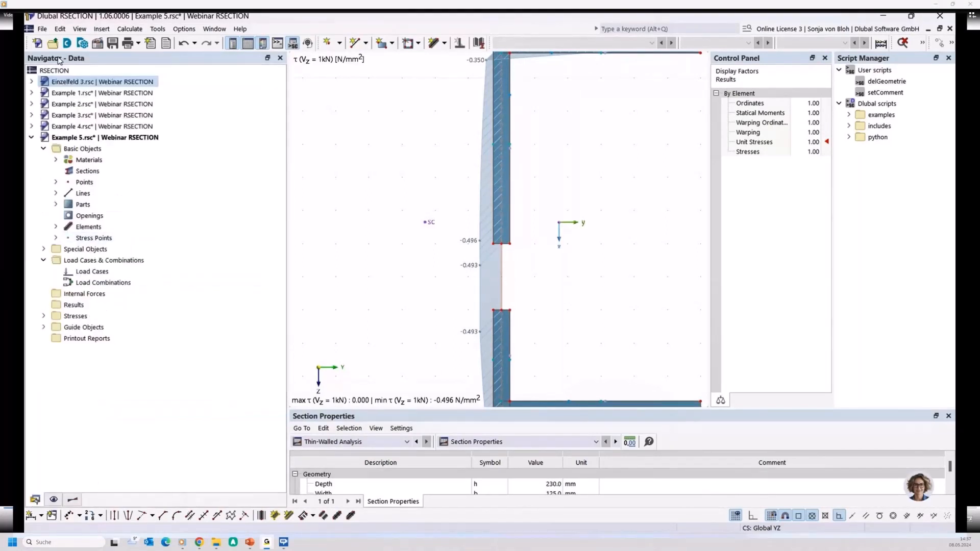
{"action": "left_click", "coordinate": [36, 43]}
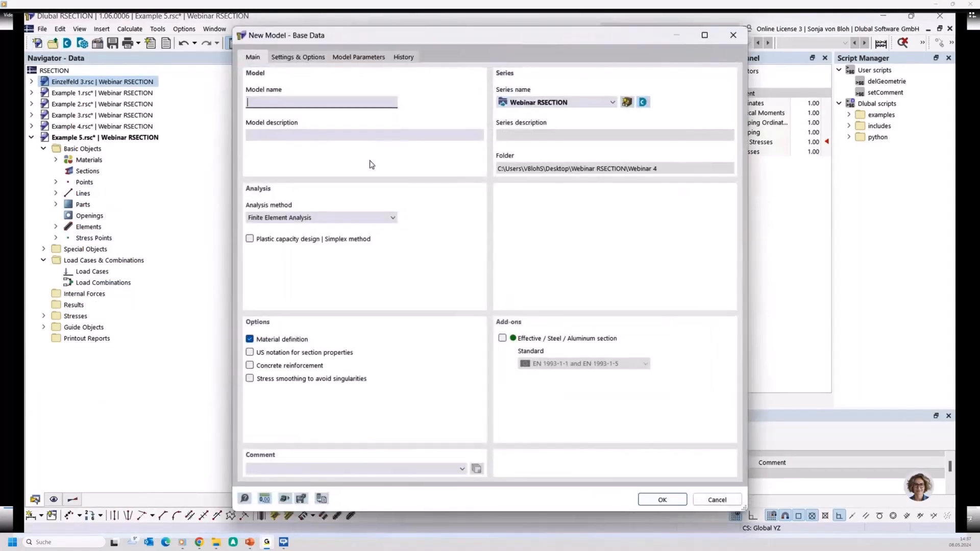
{"action": "type", "text": "Example 6"}
{"action": "left_click", "coordinate": [283, 219]}
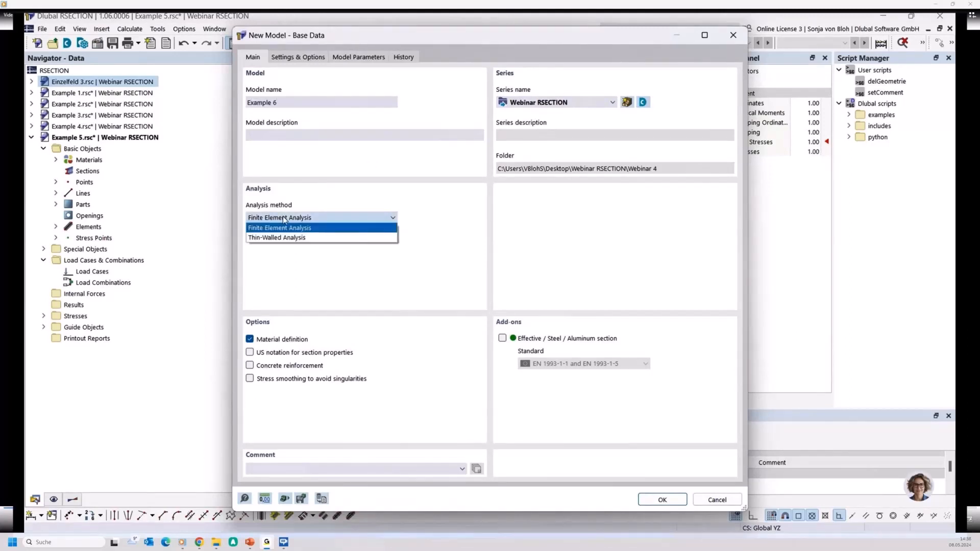
{"action": "left_click", "coordinate": [273, 238]}
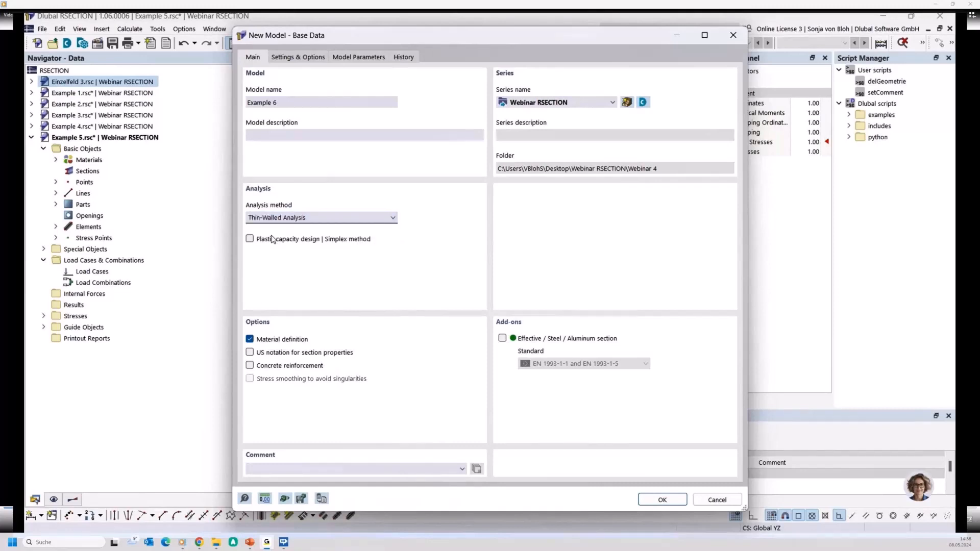
{"action": "left_click", "coordinate": [662, 500]}
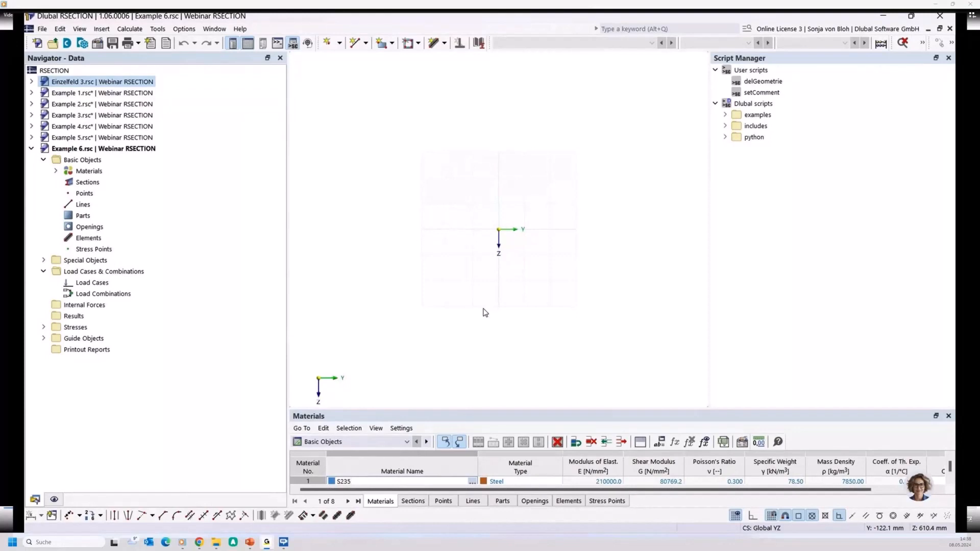
Draw a 20 mm thick horizontal single-line element from the origin to Y 100 mm
{"action": "left_click", "coordinate": [444, 45]}
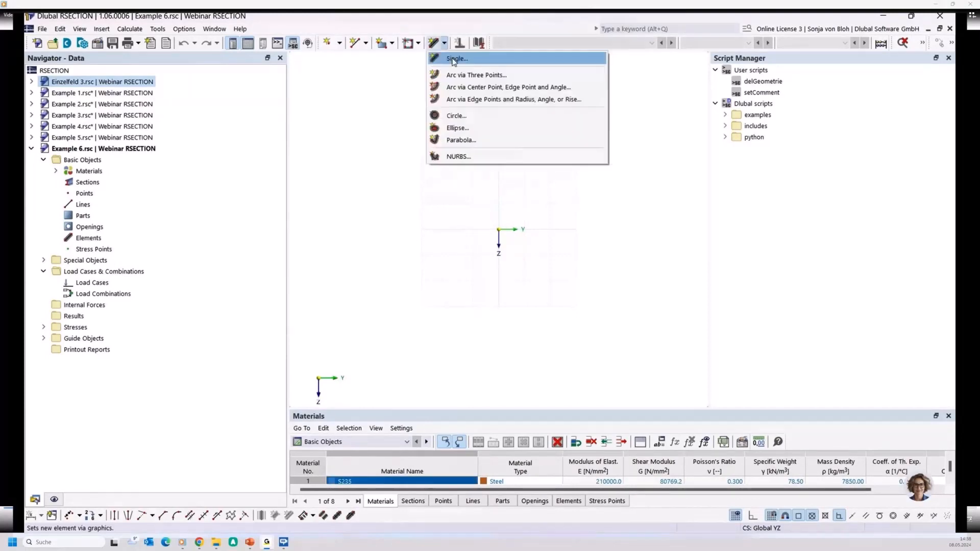
{"action": "left_click", "coordinate": [452, 60]}
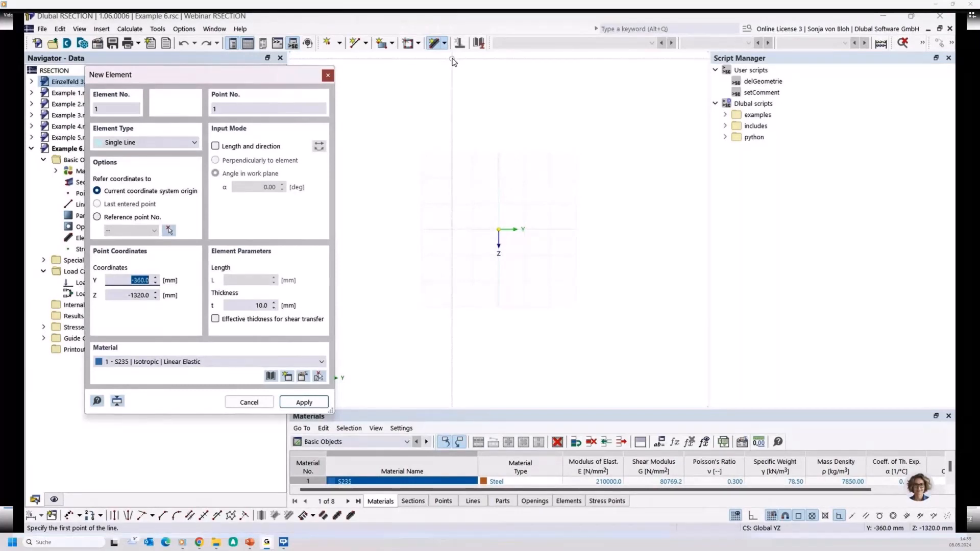
{"action": "left_click", "coordinate": [270, 306]}
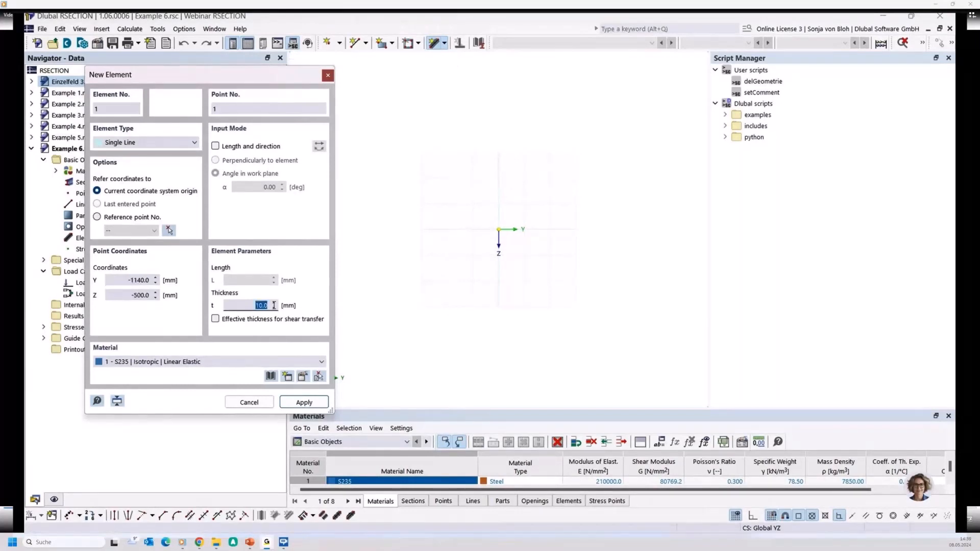
{"action": "type", "text": "20"}
{"action": "left_click", "coordinate": [501, 218]}
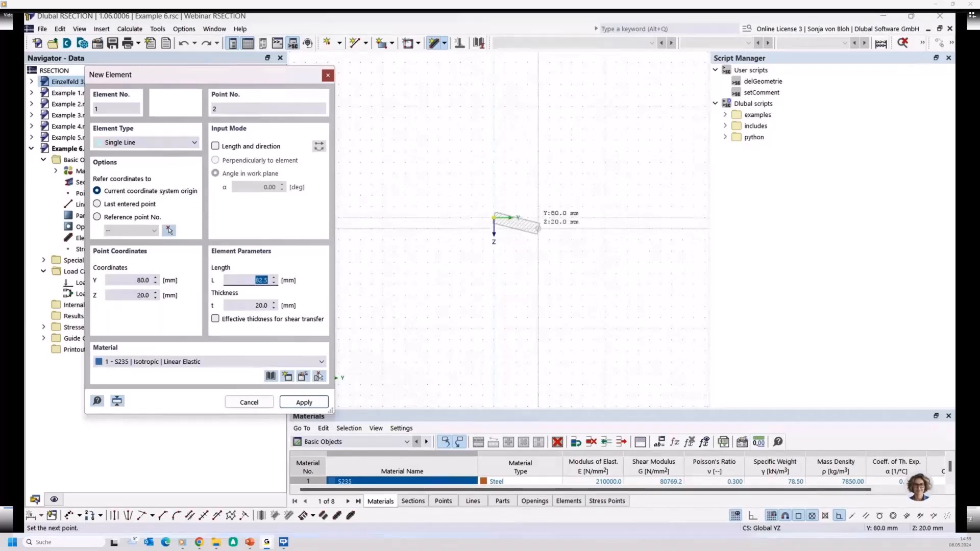
{"action": "left_click", "coordinate": [549, 218]}
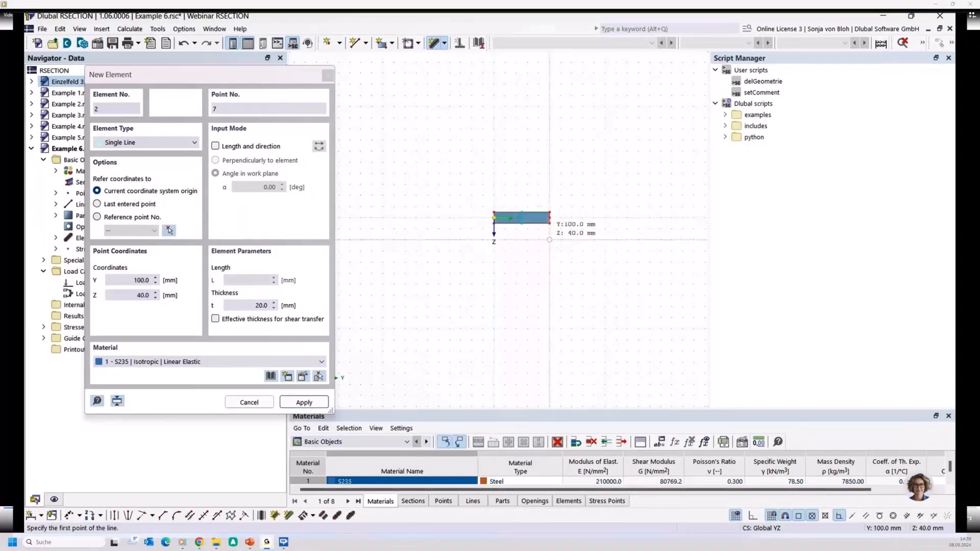
{"action": "key", "text": "Escape"}
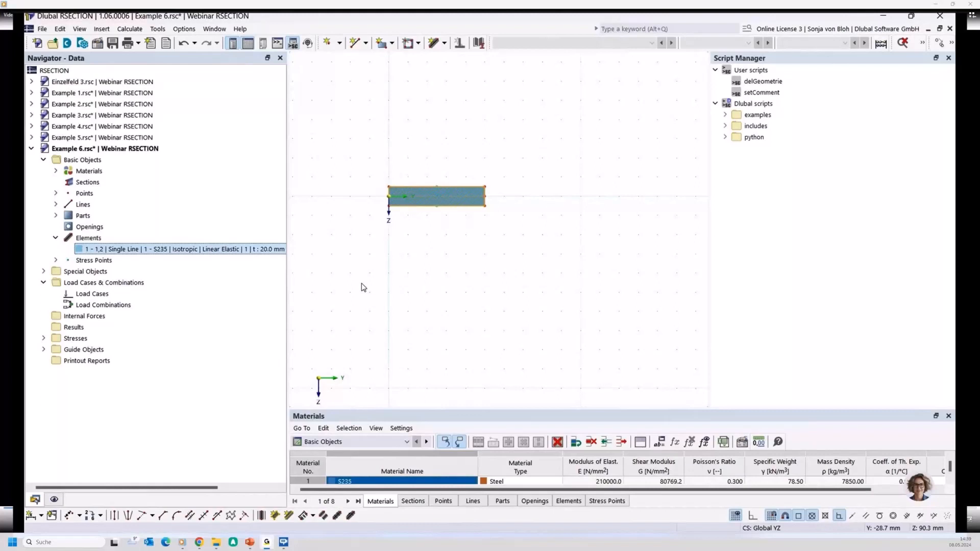
Inspect the part belonging to the flat element by highlighting it in the model
{"action": "left_click", "coordinate": [55, 216]}
{"action": "left_click", "coordinate": [122, 228]}
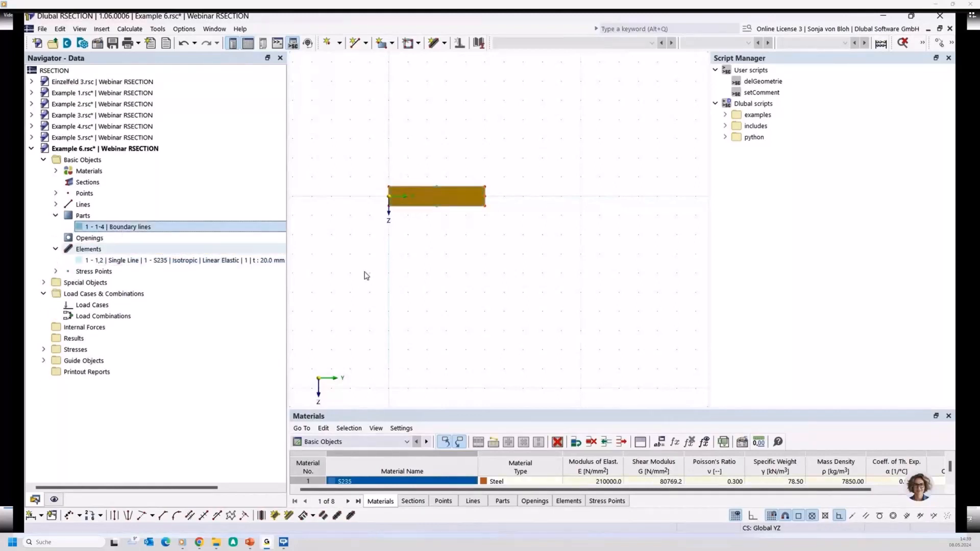
{"action": "left_click", "coordinate": [489, 287]}
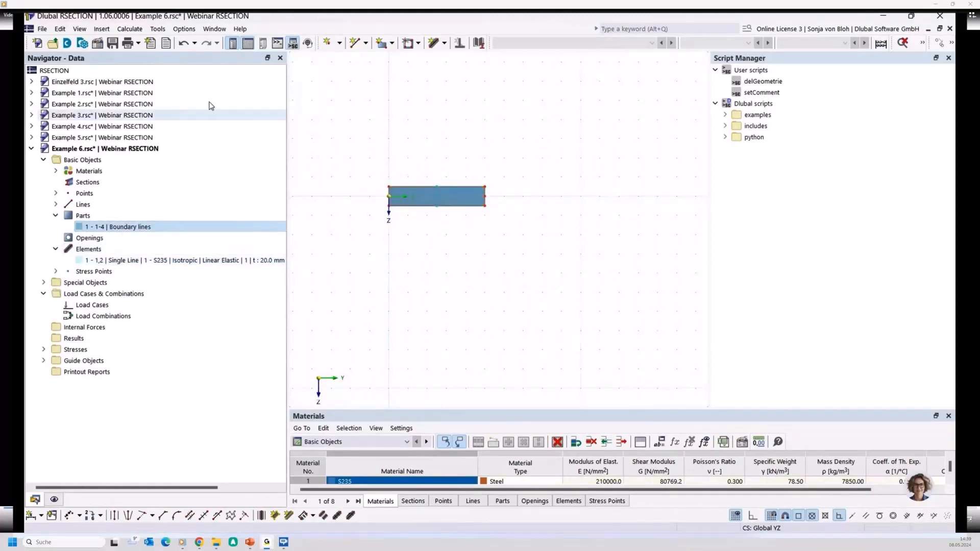
Calculate the Example 6 section, check its sectional area in the section properties, and return to the model data
{"action": "left_click", "coordinate": [129, 29]}
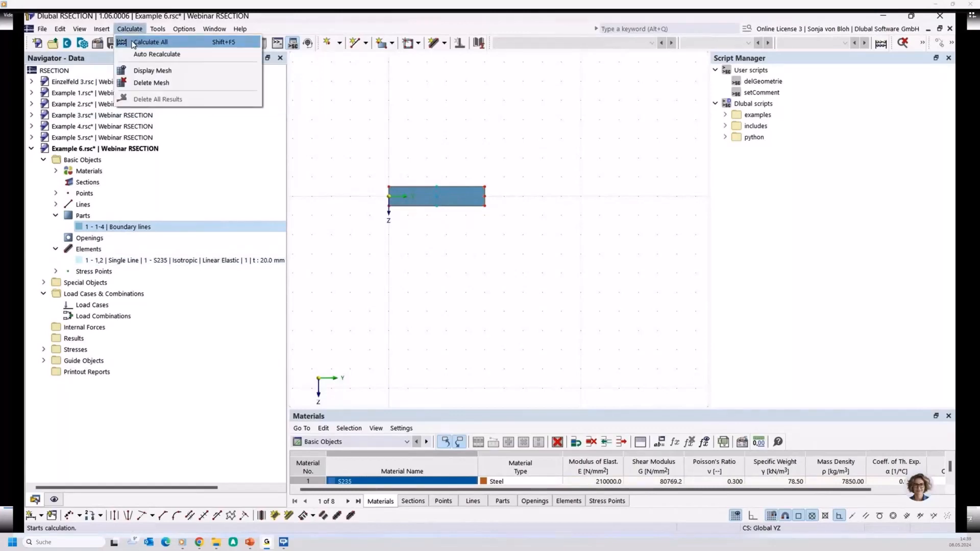
{"action": "left_click", "coordinate": [146, 41]}
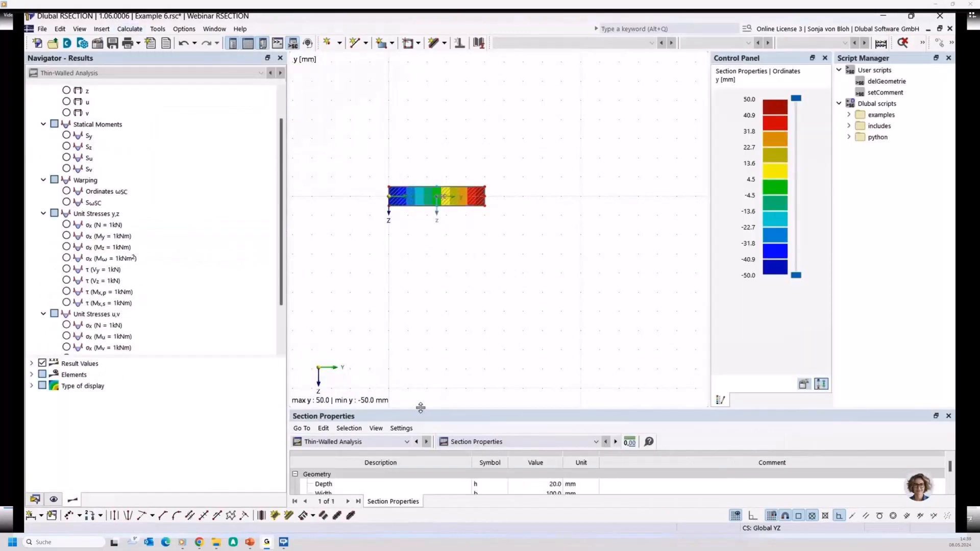
{"action": "left_click_drag", "start_coordinate": [421, 410], "coordinate": [423, 325]}
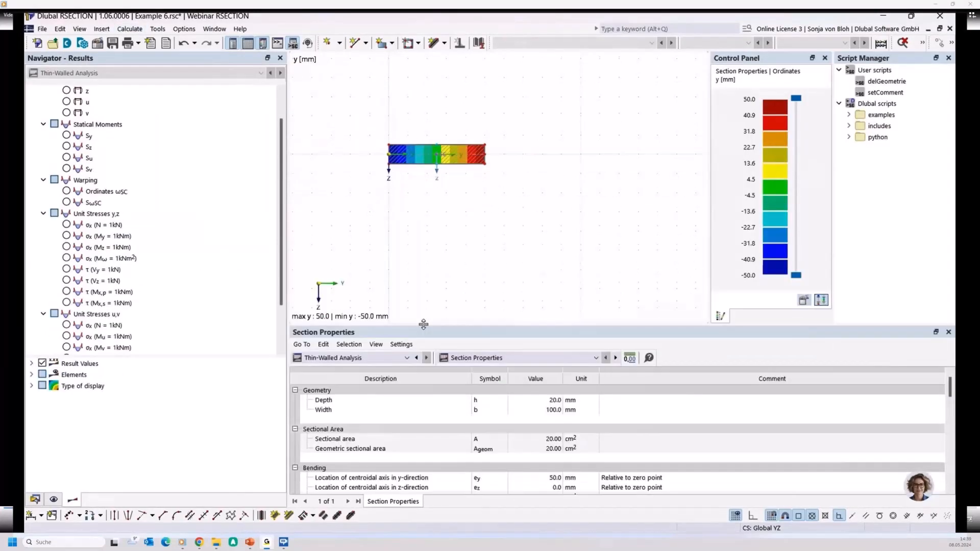
{"action": "left_click", "coordinate": [501, 440]}
{"action": "left_click", "coordinate": [35, 499]}
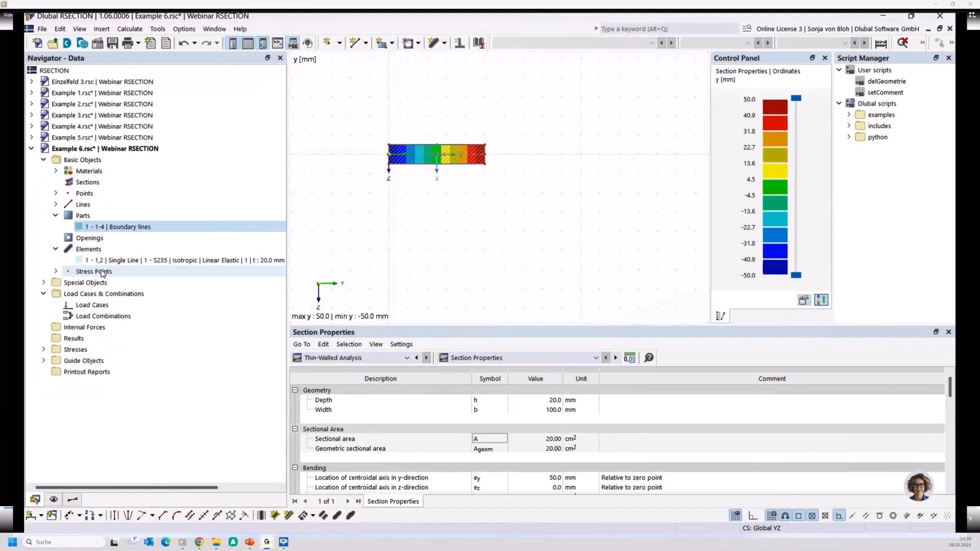
Set the thickness of the flat single-line element to 10 mm
{"action": "double_click", "coordinate": [108, 261]}
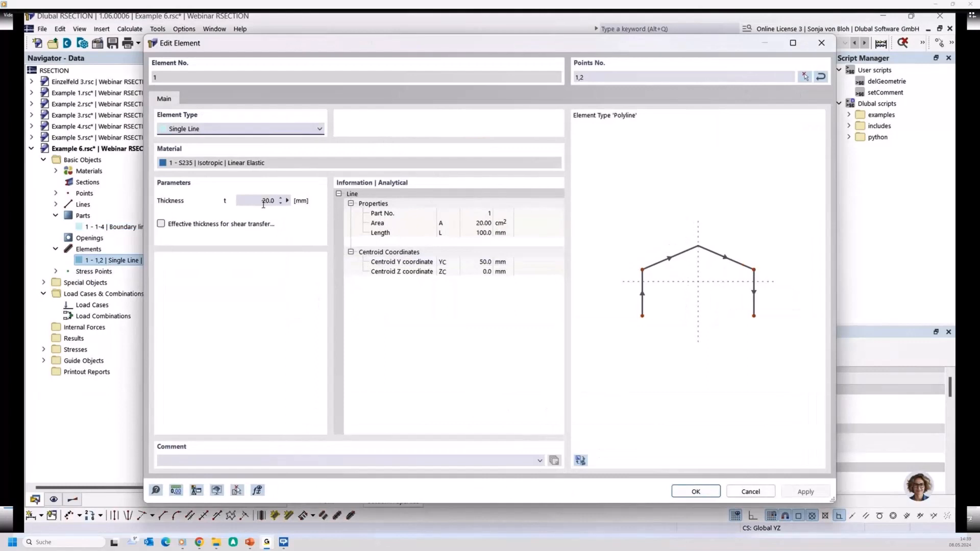
{"action": "left_click", "coordinate": [264, 200]}
{"action": "type", "text": "10"}
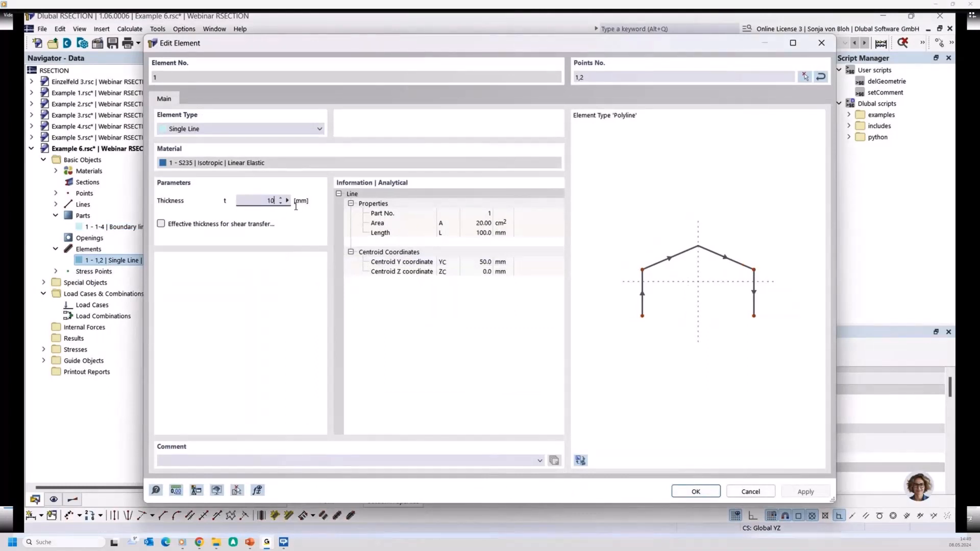
{"action": "left_click", "coordinate": [692, 490]}
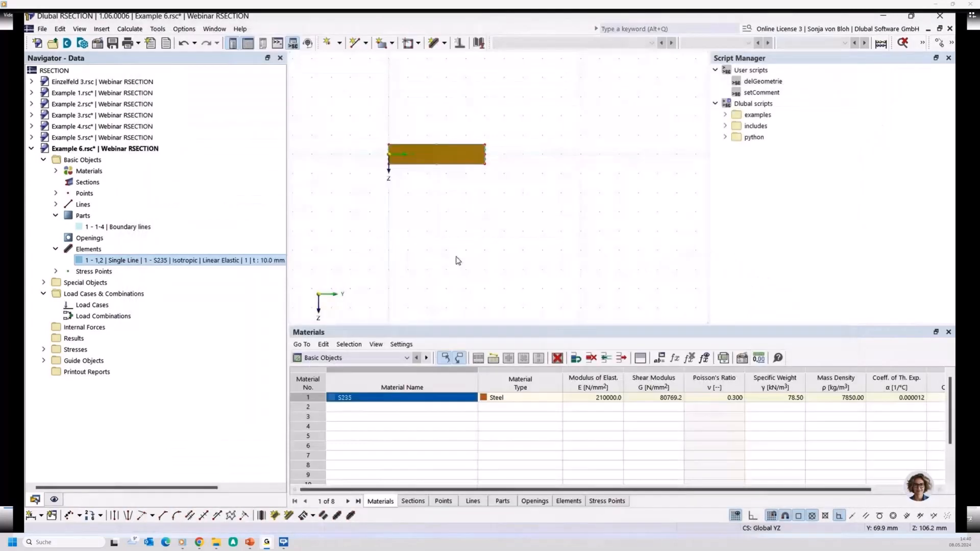
{"action": "scroll", "coordinate": [443, 240], "scroll_direction": "up", "scroll_amount": 3}
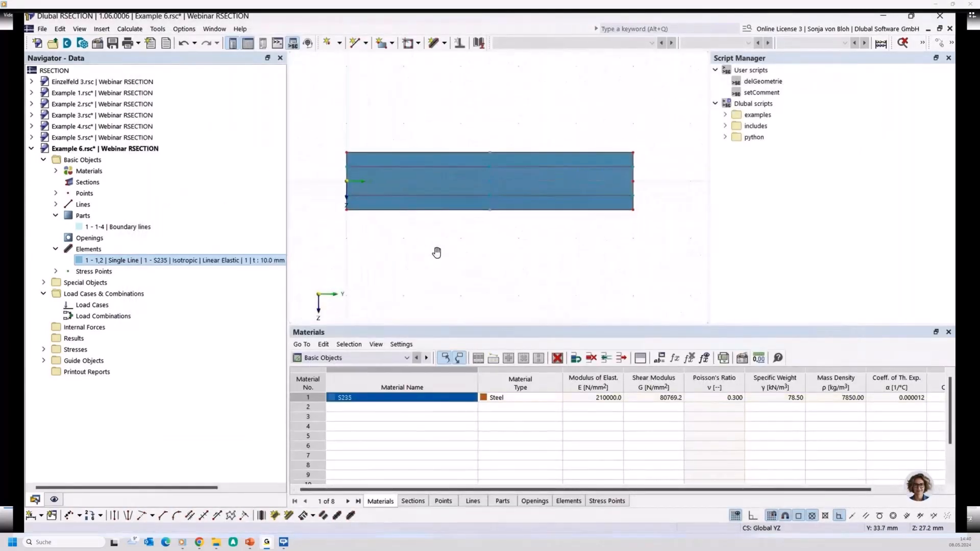
{"action": "middle_click_drag", "start_coordinate": [437, 253], "coordinate": [423, 242]}
{"action": "left_click", "coordinate": [405, 196]}
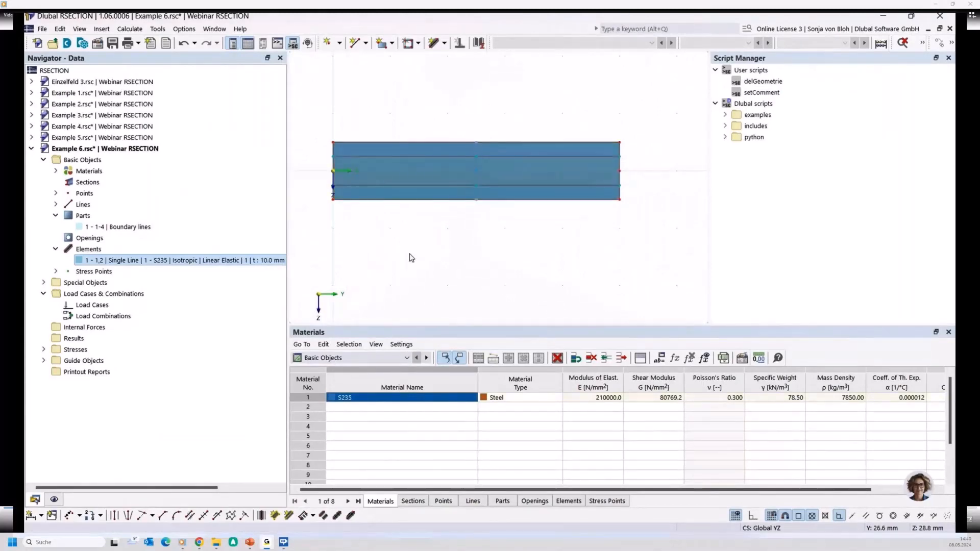
Calculate the section with the thinner element and check its sectional area in the section properties
{"action": "left_click", "coordinate": [130, 28]}
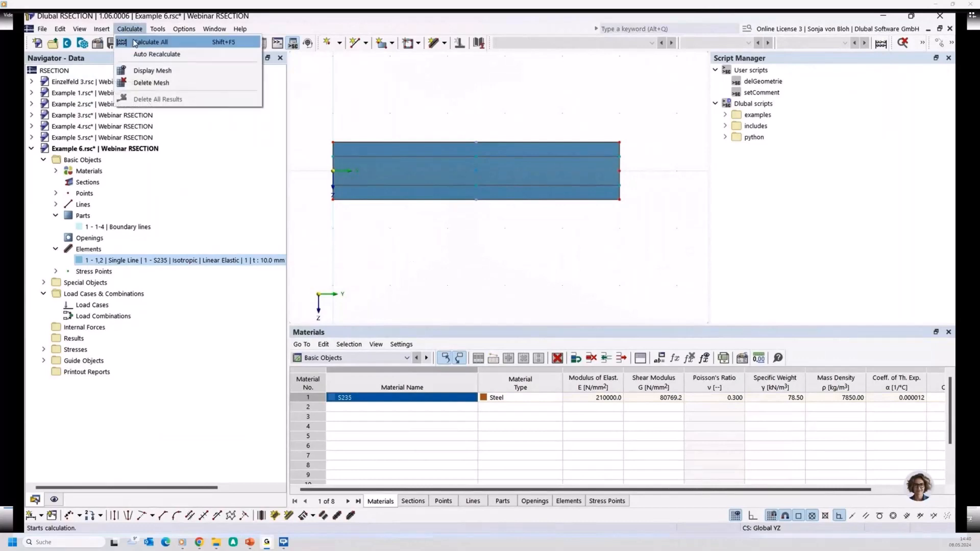
{"action": "left_click", "coordinate": [135, 44]}
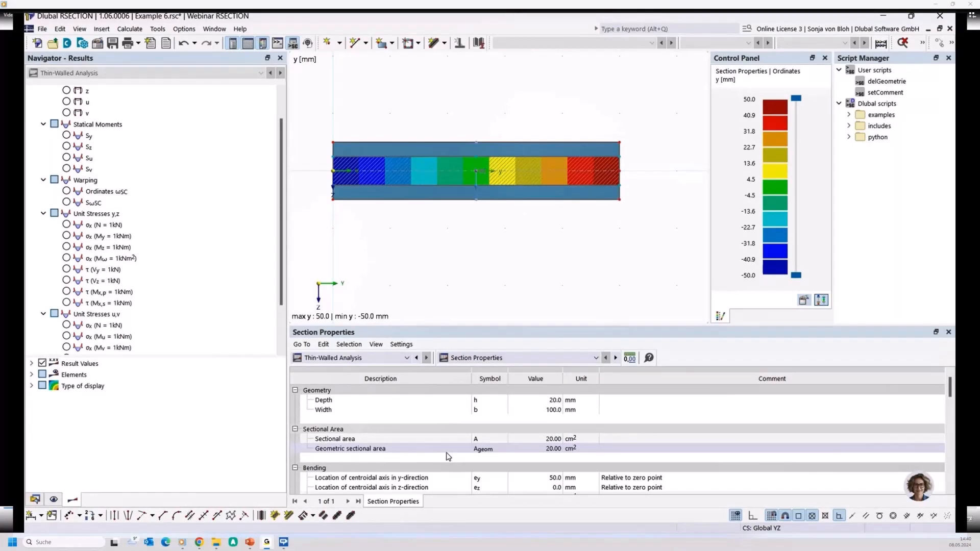
{"action": "left_click", "coordinate": [448, 441]}
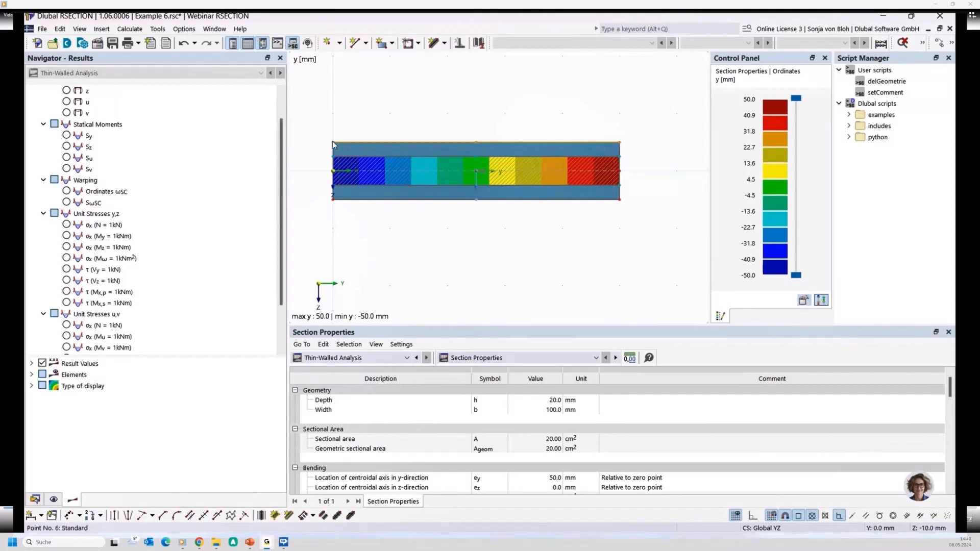
Move the part's upper and lower boundary lines onto the edges of the 10 mm thick element
{"action": "left_click_drag", "start_coordinate": [332, 141], "coordinate": [333, 157]}
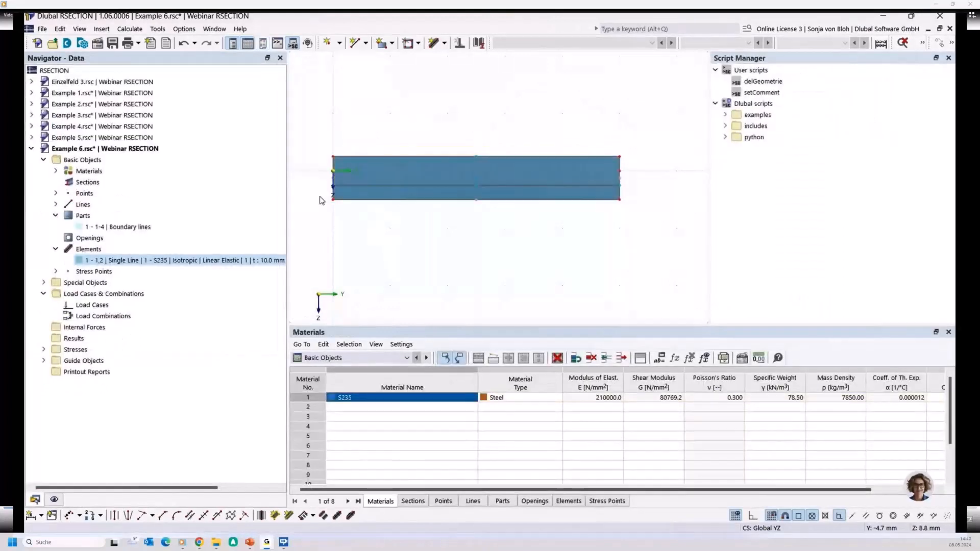
{"action": "left_click_drag", "start_coordinate": [319, 196], "coordinate": [649, 222]}
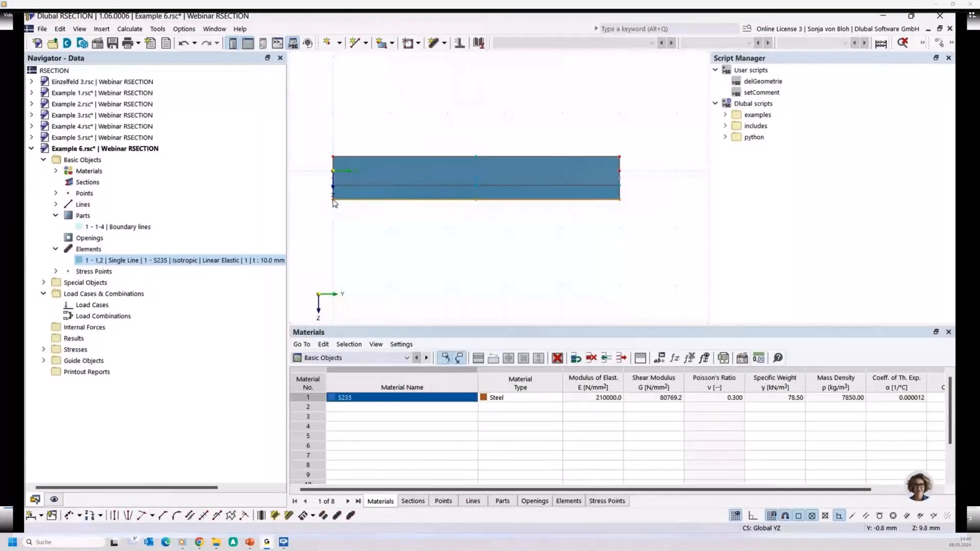
{"action": "left_click_drag", "start_coordinate": [333, 199], "coordinate": [334, 190]}
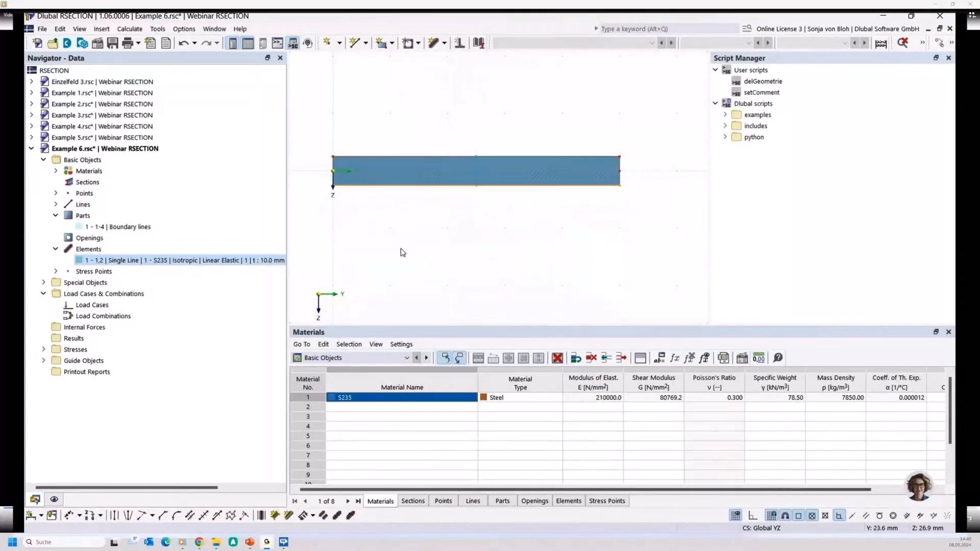
Recalculate the section with the adjusted part and check its sectional area again
{"action": "left_click", "coordinate": [129, 29]}
{"action": "left_click", "coordinate": [151, 42]}
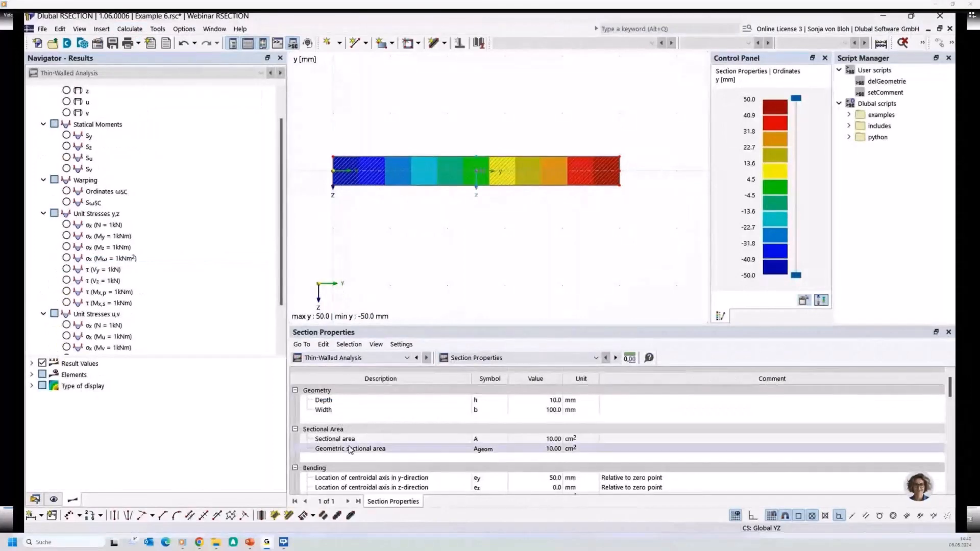
{"action": "left_click", "coordinate": [498, 440]}
{"action": "left_click", "coordinate": [544, 438]}
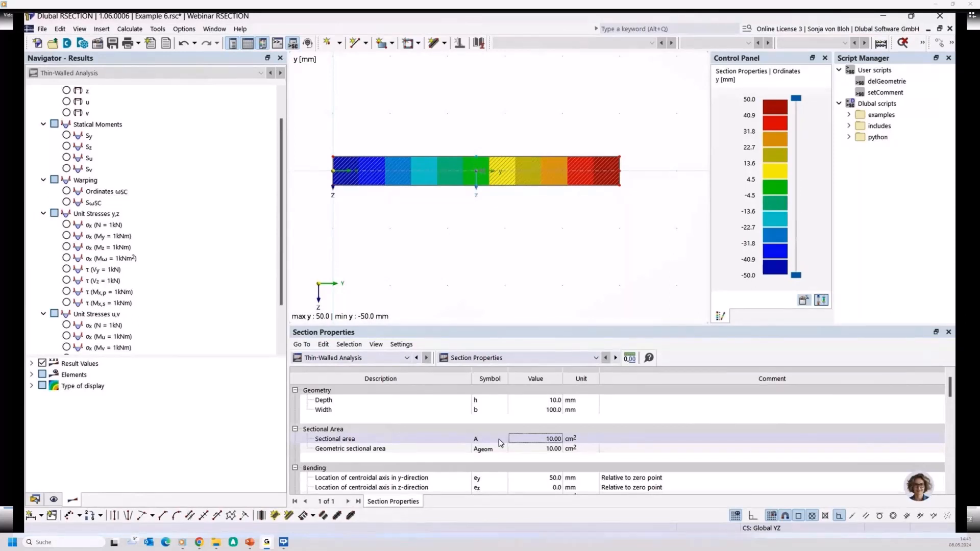
Delete the whole flat section, including its element, part, lines and points
{"action": "scroll", "coordinate": [490, 235], "scroll_direction": "down", "scroll_amount": 2}
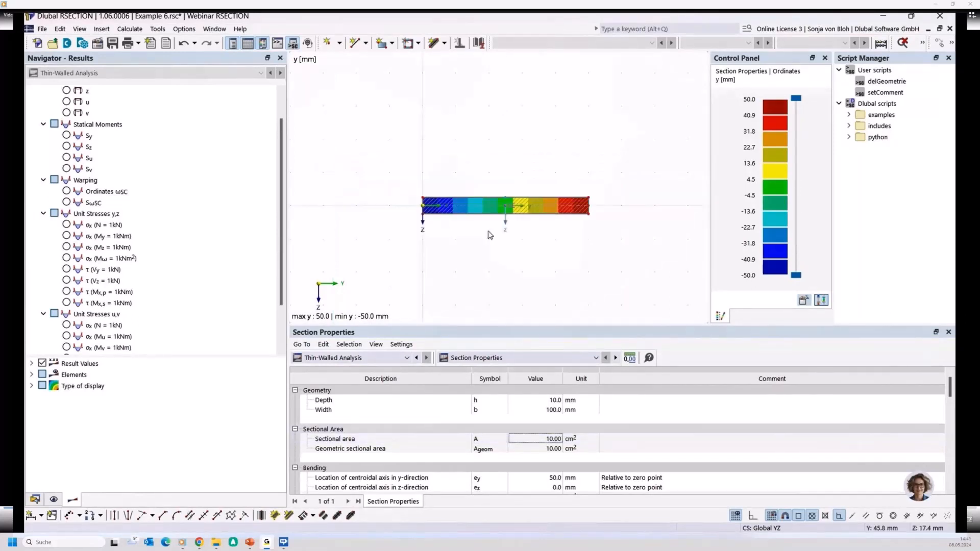
{"action": "left_click_drag", "start_coordinate": [392, 168], "coordinate": [664, 263]}
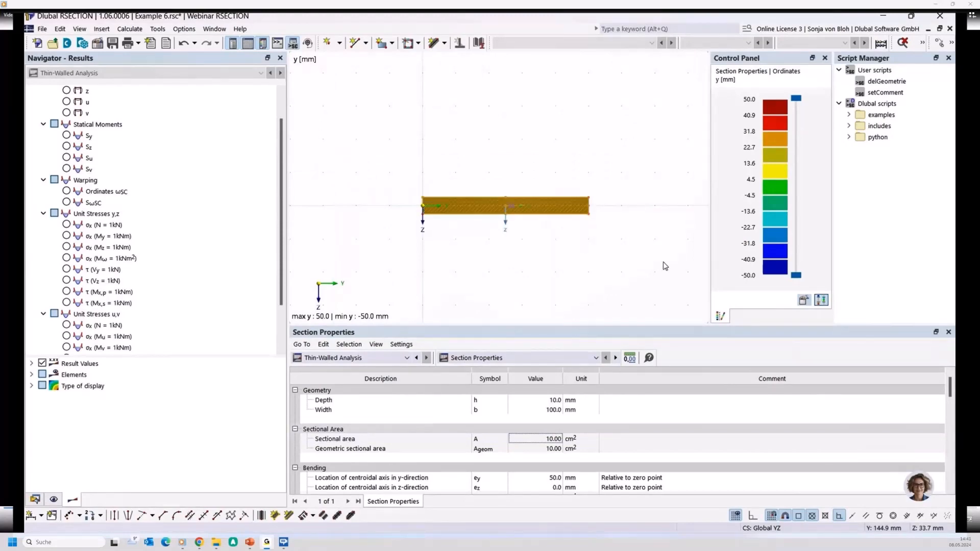
{"action": "key", "text": "Delete"}
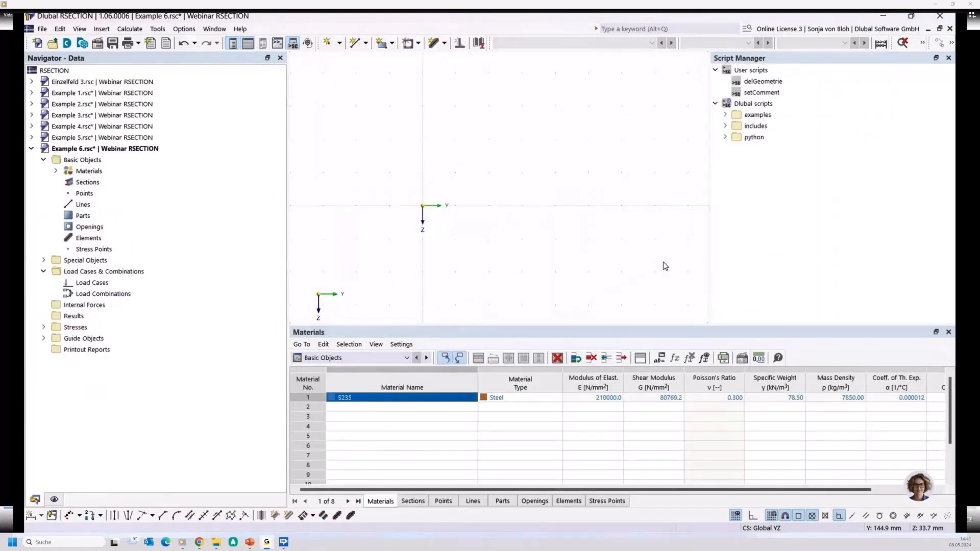
Draw a C-shaped line chain from Y 60, Z 0 through the origin and Y 0, Z -100 to Y 60, Z -100 mm
{"action": "left_click", "coordinate": [355, 43]}
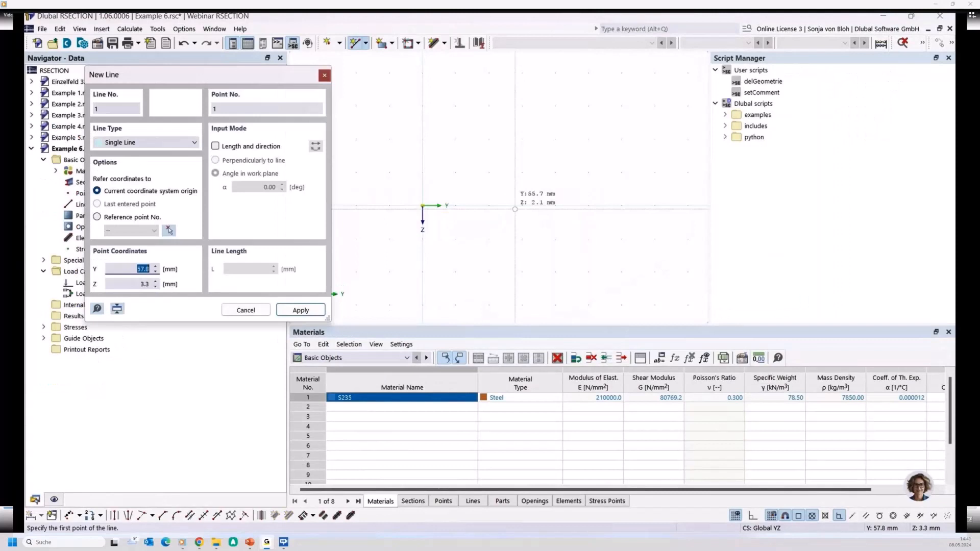
{"action": "left_click", "coordinate": [521, 206]}
{"action": "left_click", "coordinate": [423, 206]}
{"action": "scroll", "coordinate": [452, 243], "scroll_direction": "down", "scroll_amount": 4}
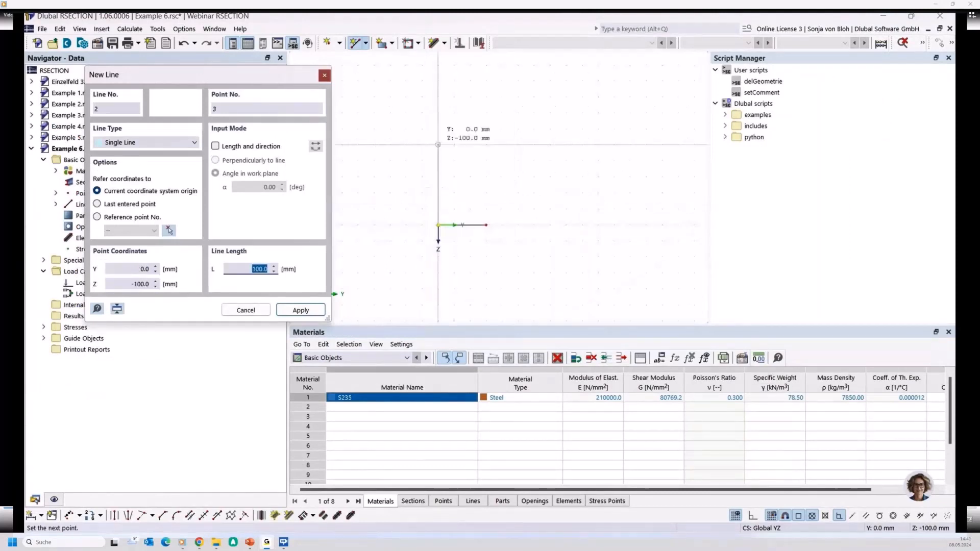
{"action": "left_click", "coordinate": [438, 145]}
{"action": "left_click", "coordinate": [438, 145]}
{"action": "left_click", "coordinate": [486, 145]}
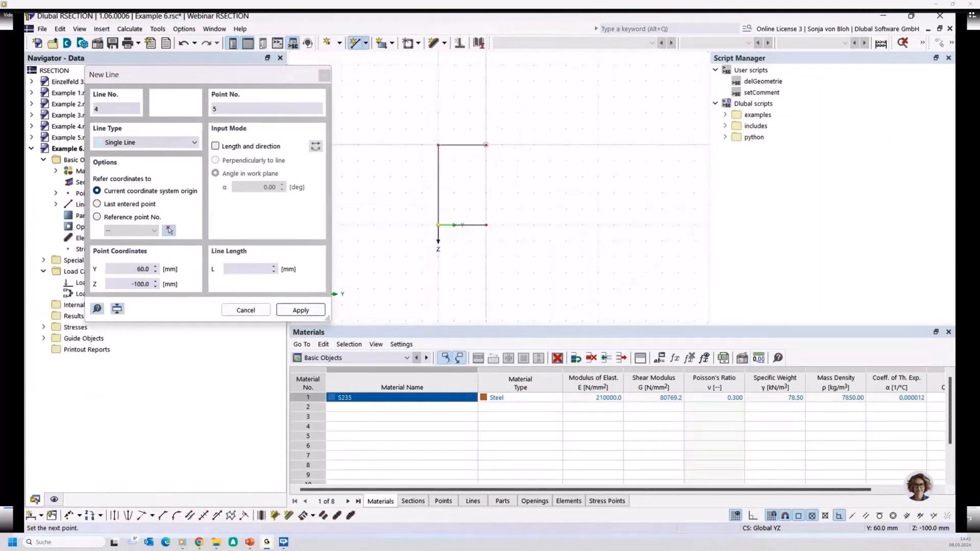
{"action": "key", "text": "Escape"}
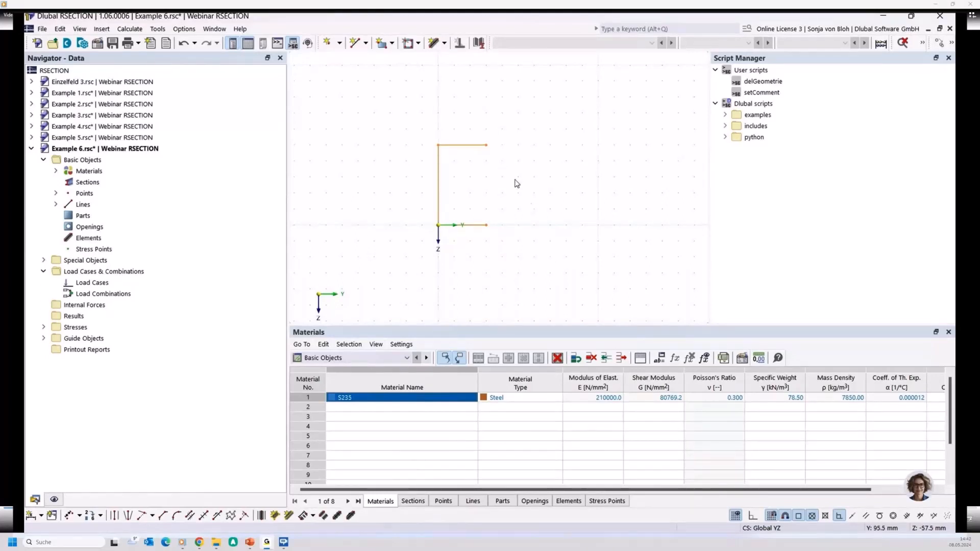
Add the comment "Centerline" to the four selected points of the C-shaped outline
{"action": "right_click", "coordinate": [468, 147]}
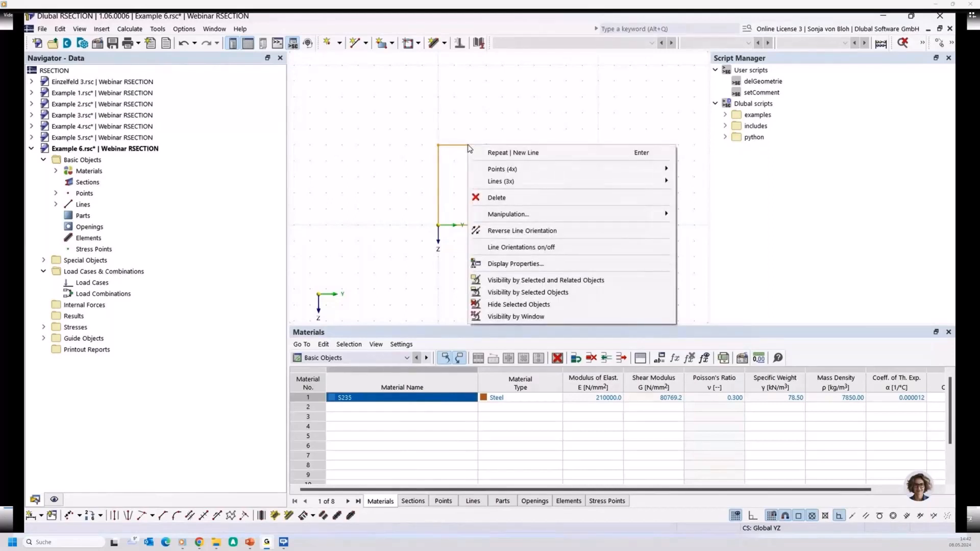
{"action": "mouse_move", "coordinate": [511, 169]}
{"action": "left_click", "coordinate": [694, 170]}
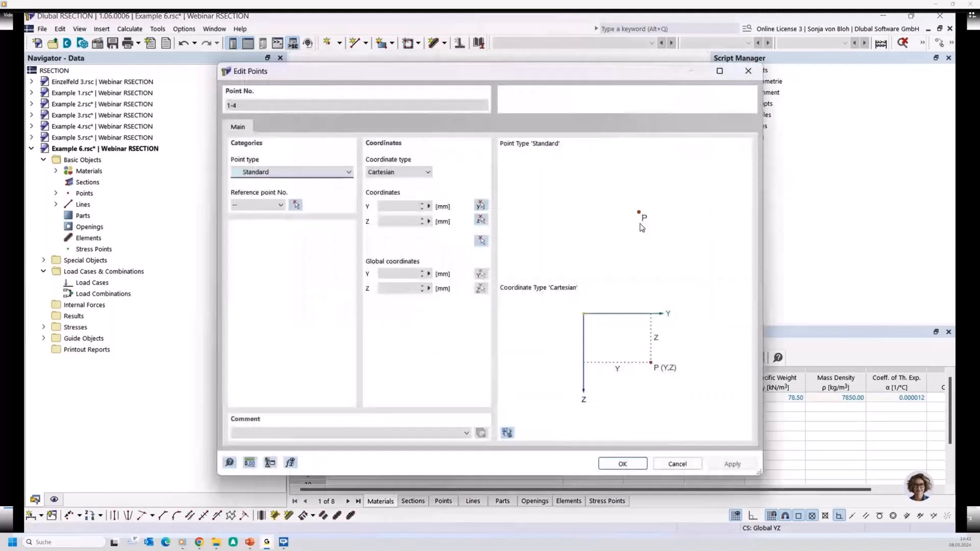
{"action": "left_click", "coordinate": [262, 430]}
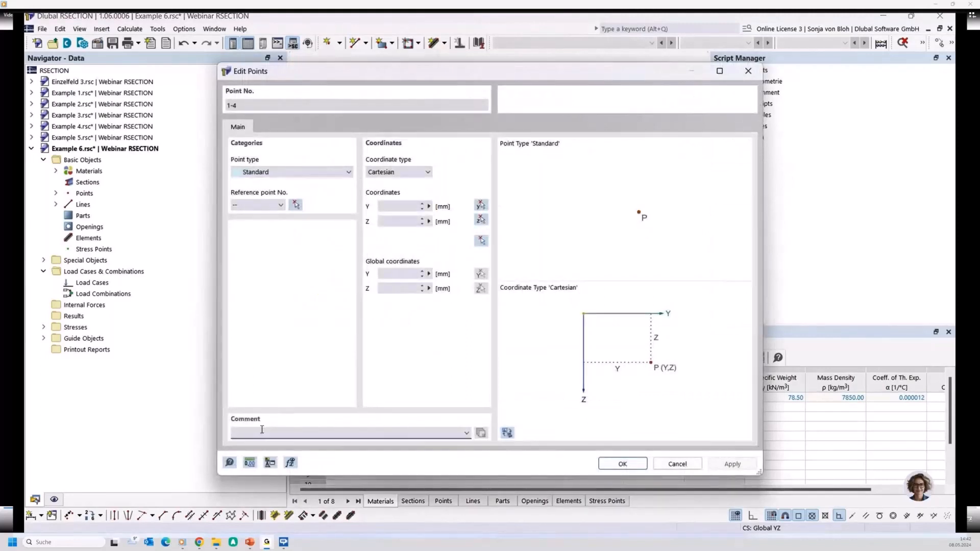
{"action": "type", "text": "Centerline"}
{"action": "left_click", "coordinate": [621, 464]}
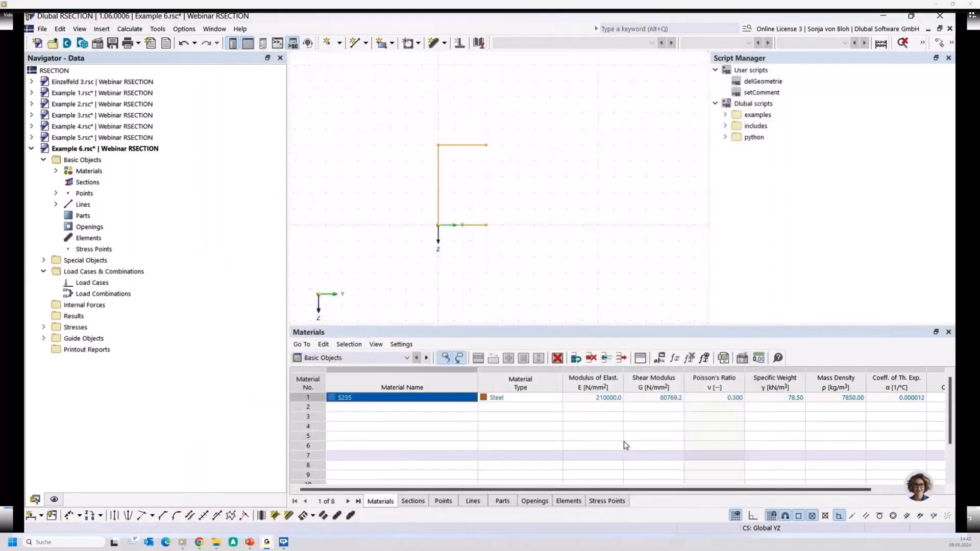
Add the comment "Centerline" to the three selected lines and list the model's points and lines
{"action": "right_click", "coordinate": [440, 163]}
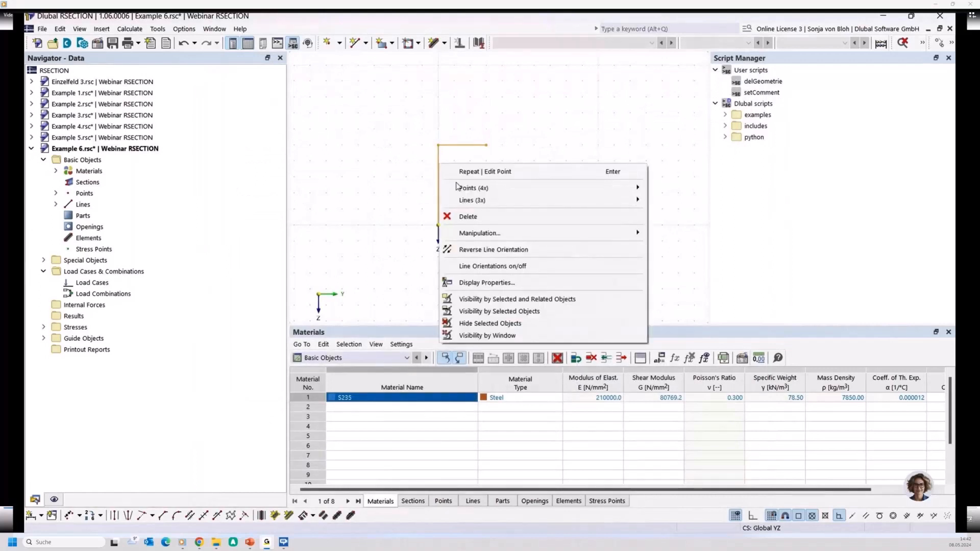
{"action": "mouse_move", "coordinate": [462, 201]}
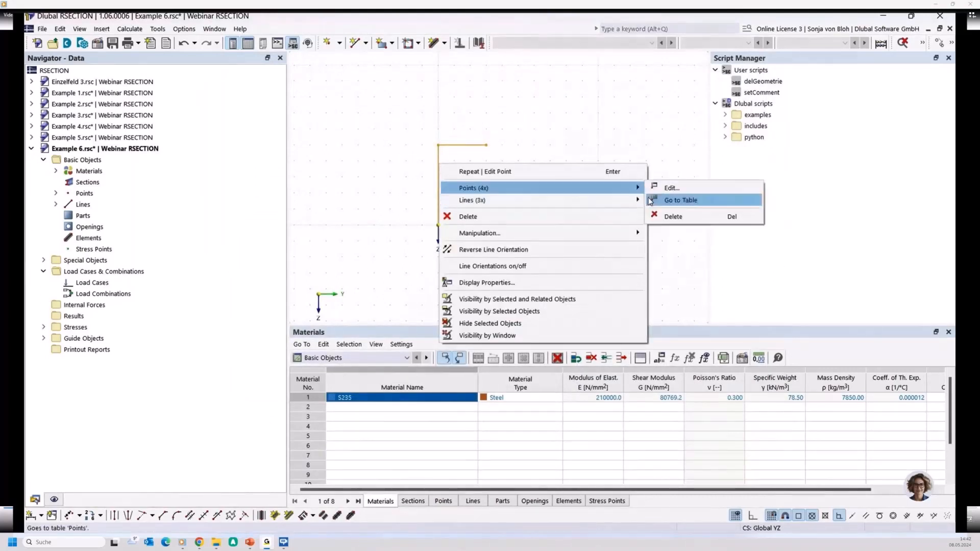
{"action": "left_click", "coordinate": [658, 204]}
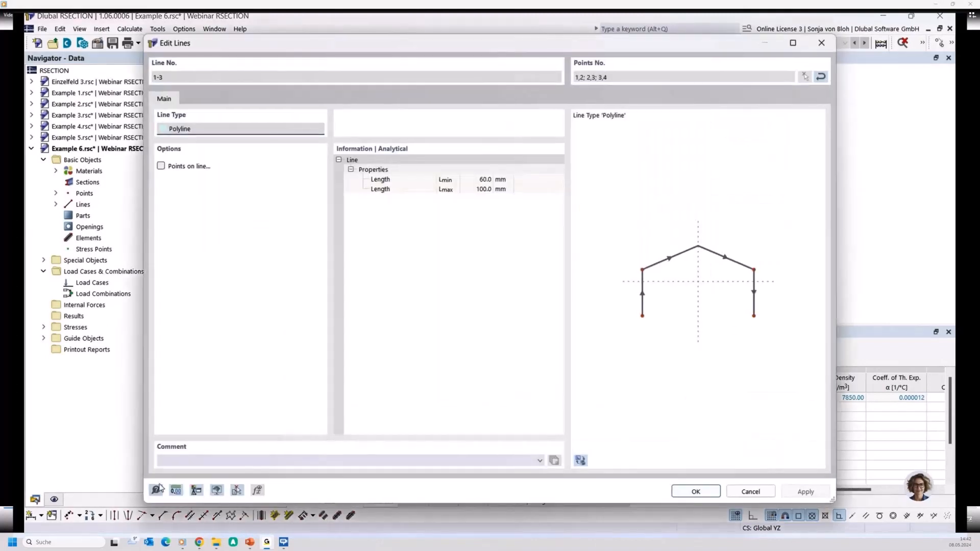
{"action": "left_click", "coordinate": [185, 460]}
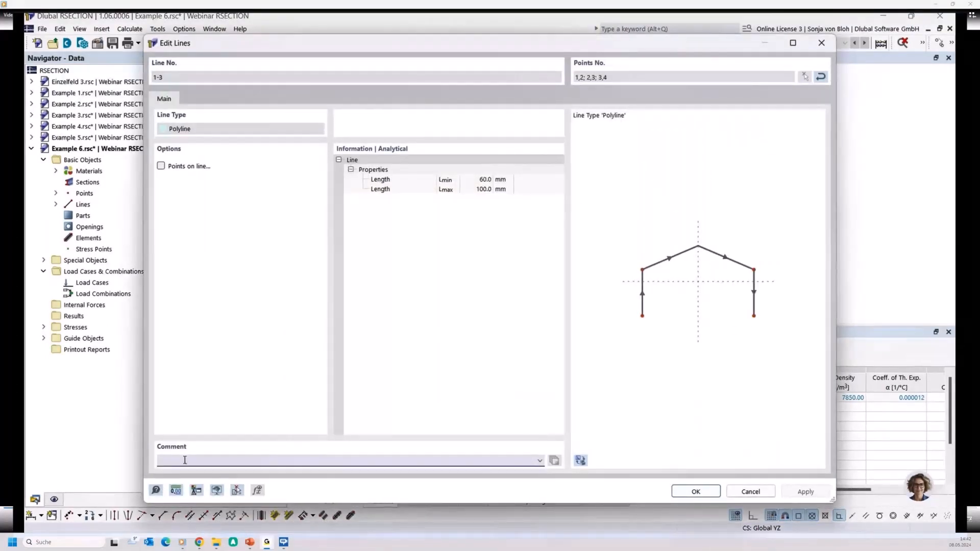
{"action": "type", "text": "Centerline"}
{"action": "left_click", "coordinate": [696, 492]}
{"action": "left_click", "coordinate": [55, 193]}
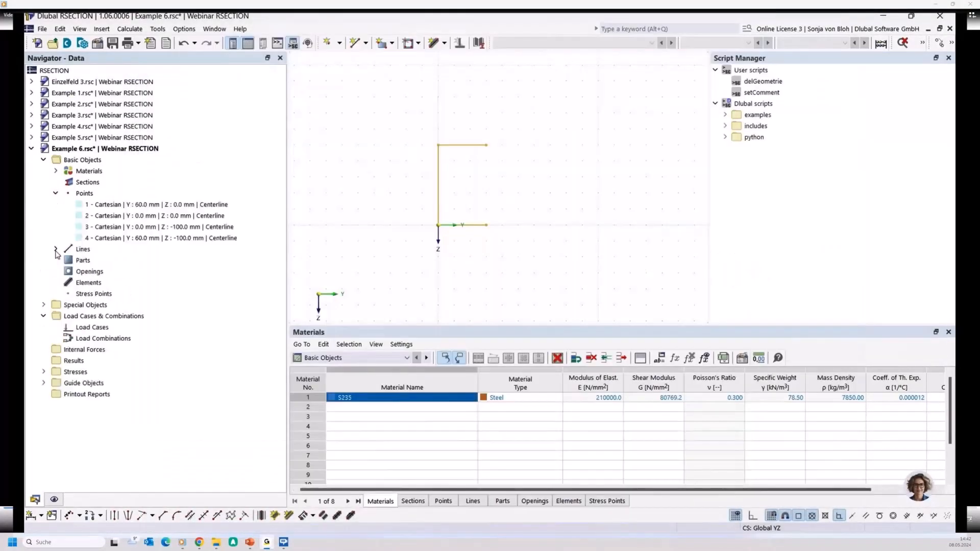
{"action": "left_click", "coordinate": [56, 249]}
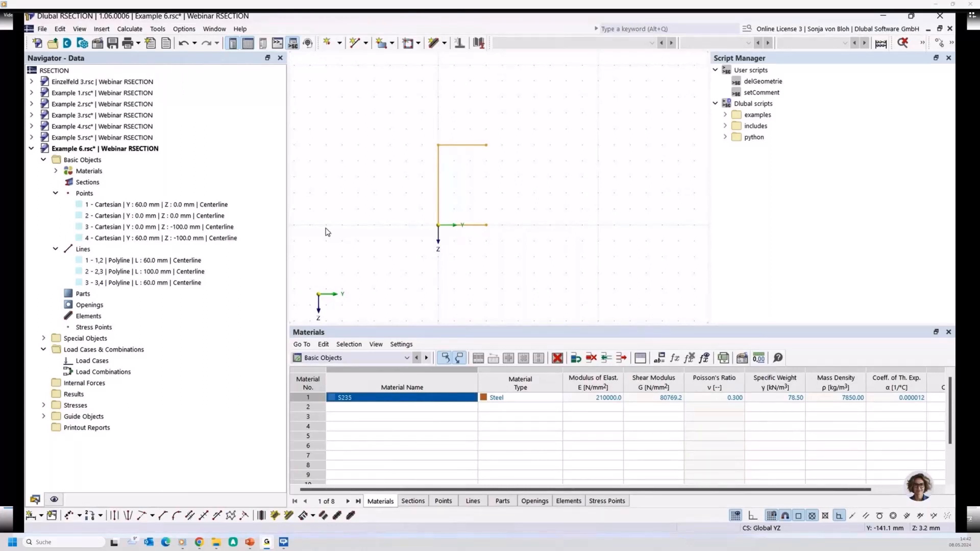
Create 10 mm thick elements of material S235 on lines 1-3
{"action": "left_click", "coordinate": [164, 31]}
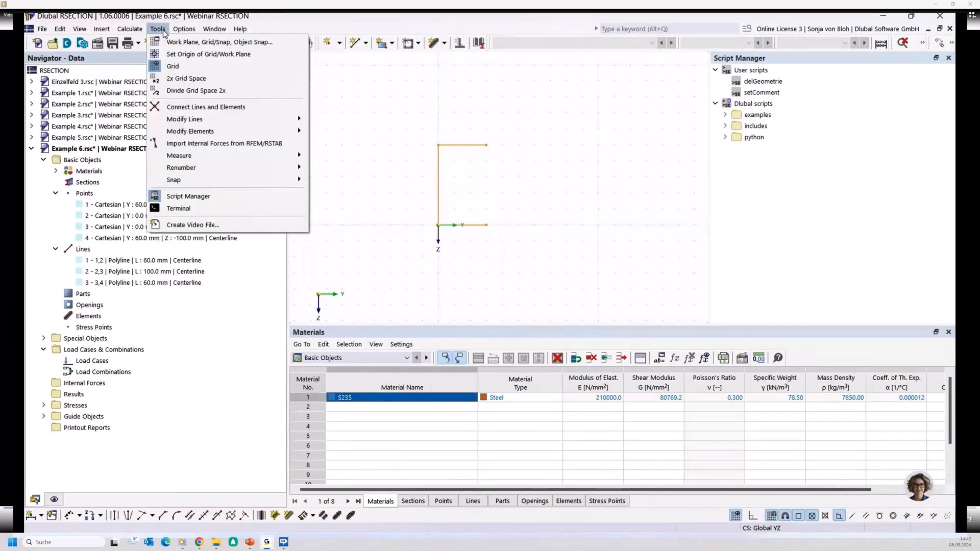
{"action": "mouse_move", "coordinate": [181, 135]}
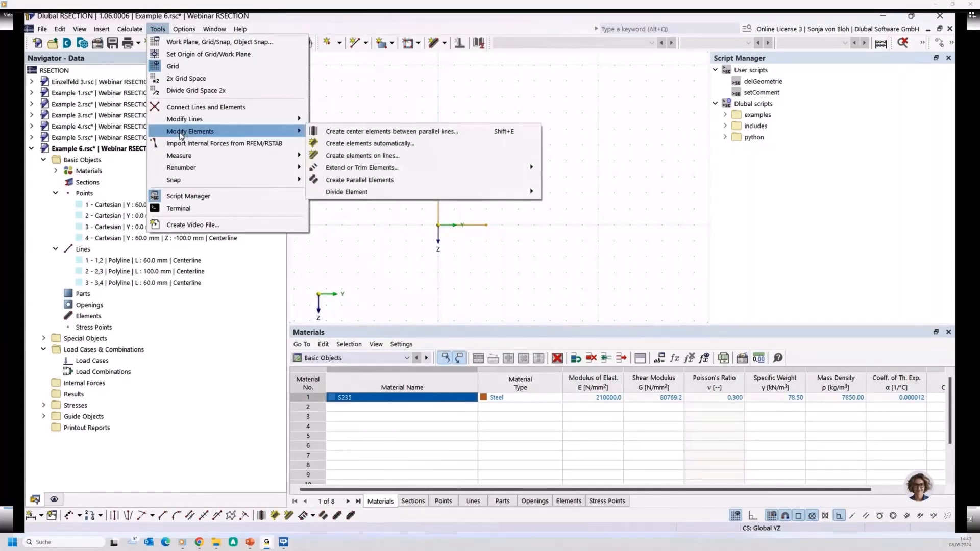
{"action": "left_click", "coordinate": [360, 156]}
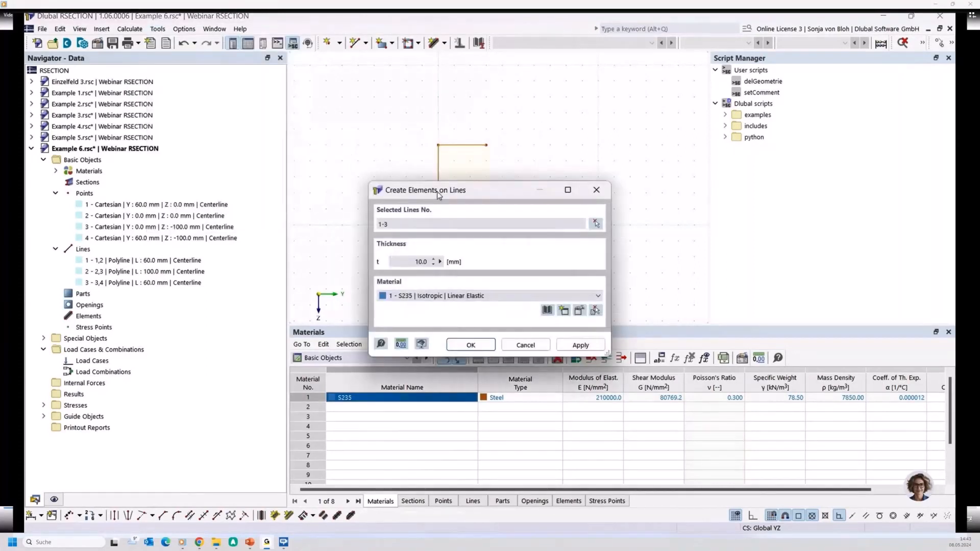
{"action": "left_click_drag", "start_coordinate": [437, 193], "coordinate": [193, 137]}
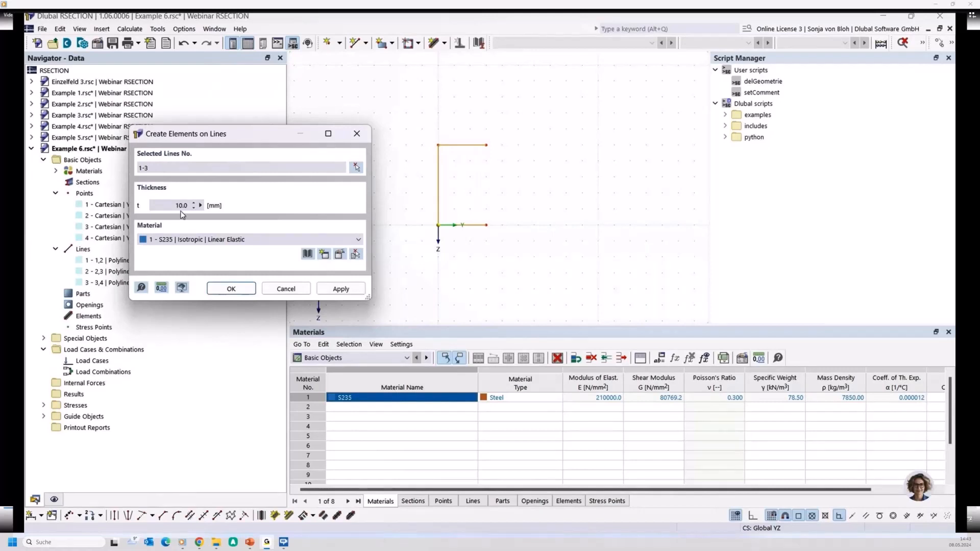
{"action": "left_click", "coordinate": [231, 289]}
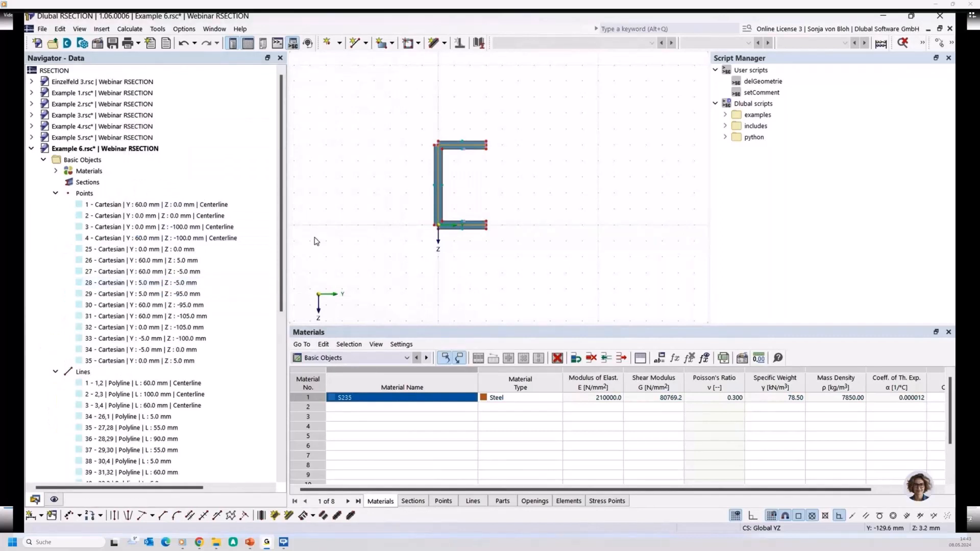
Delete the generated points 25 to 35 of the C-section, leaving only the points commented "Centerline"
{"action": "scroll", "coordinate": [160, 320], "scroll_direction": "down", "scroll_amount": 8}
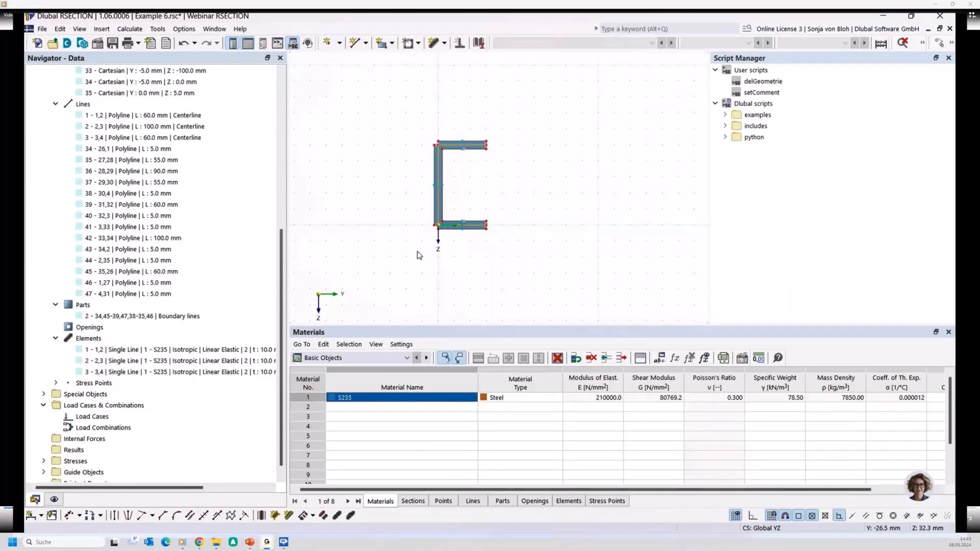
{"action": "scroll", "coordinate": [173, 182], "scroll_direction": "up", "scroll_amount": 6}
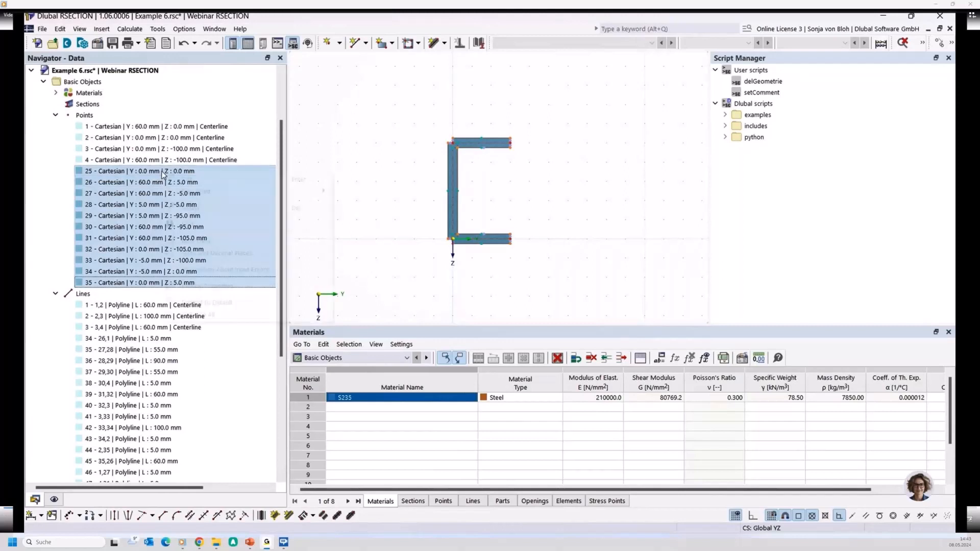
{"action": "right_click", "coordinate": [163, 174]}
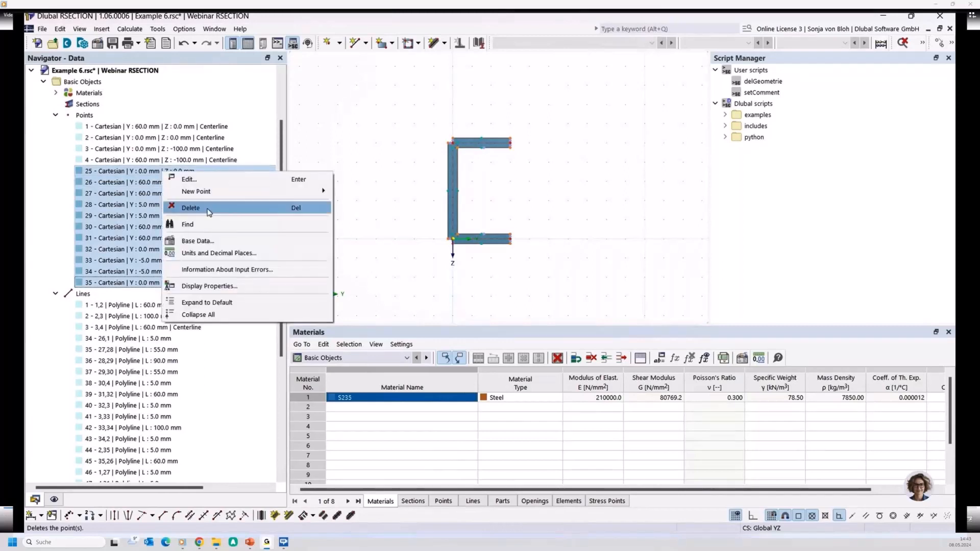
{"action": "left_click", "coordinate": [207, 208]}
{"action": "left_click", "coordinate": [485, 309]}
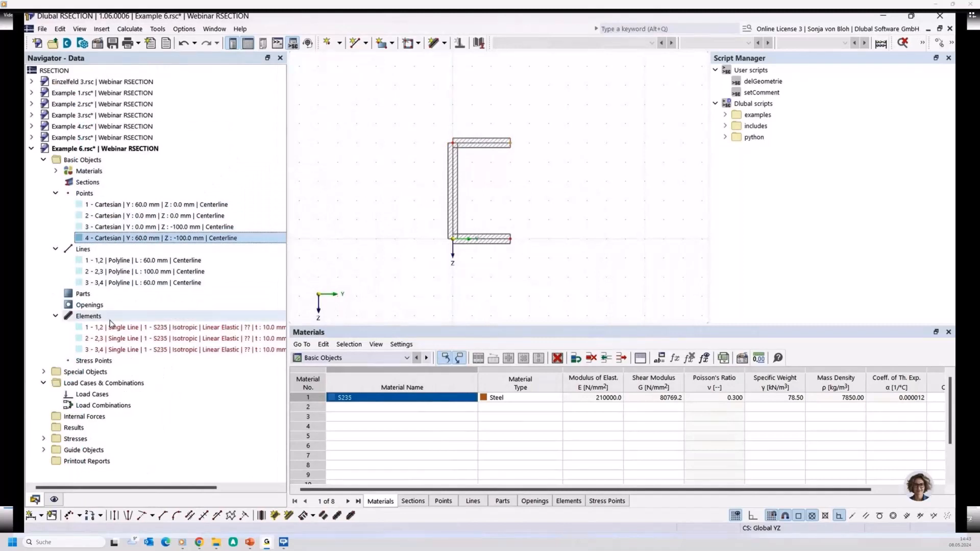
Delete all elements from the Example 6 model, leaving only the C-shaped centerlines
{"action": "right_click", "coordinate": [110, 319]}
{"action": "left_click", "coordinate": [174, 378]}
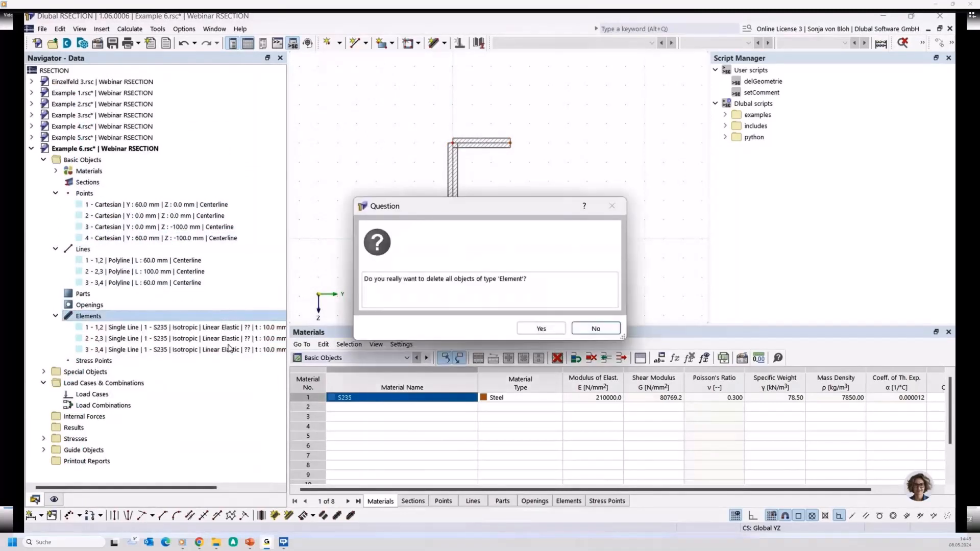
{"action": "left_click", "coordinate": [536, 329]}
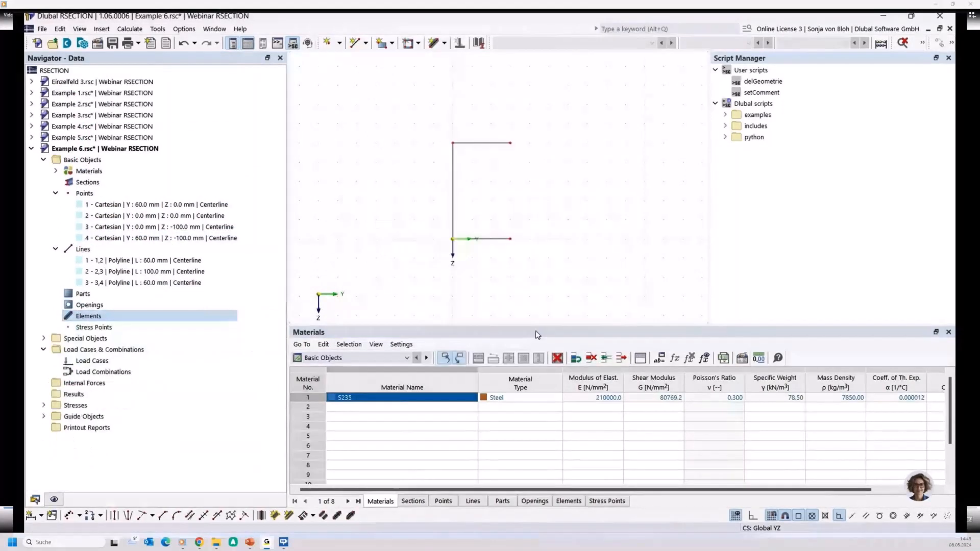
{"action": "middle_click_drag", "start_coordinate": [406, 281], "coordinate": [359, 282]}
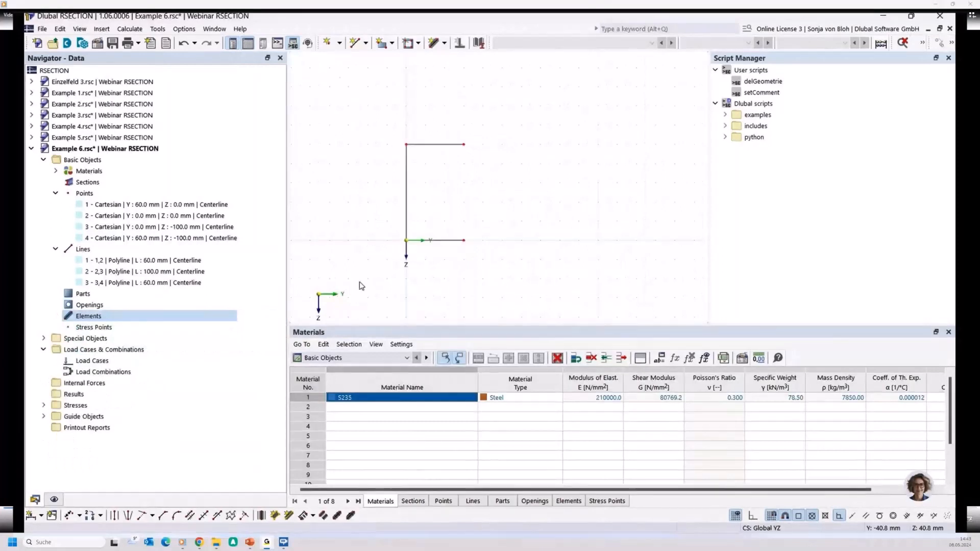
Create 5 mm thick elements of material S235 on lines 1-3
{"action": "left_click", "coordinate": [156, 29]}
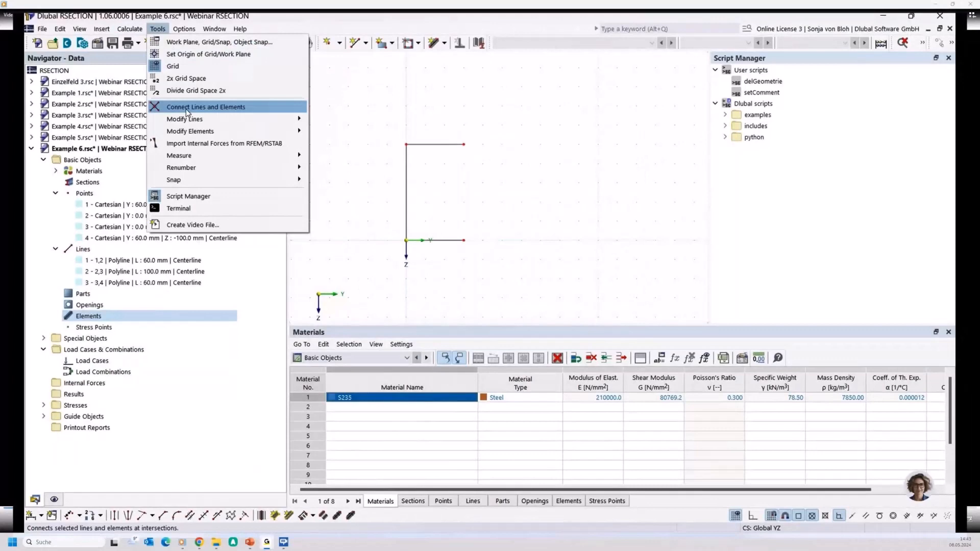
{"action": "mouse_move", "coordinate": [188, 133]}
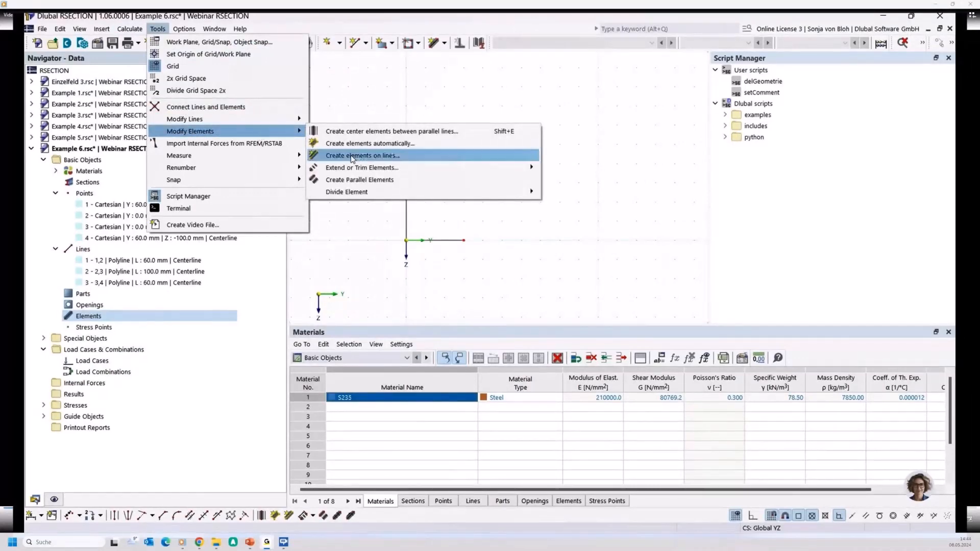
{"action": "left_click", "coordinate": [352, 156]}
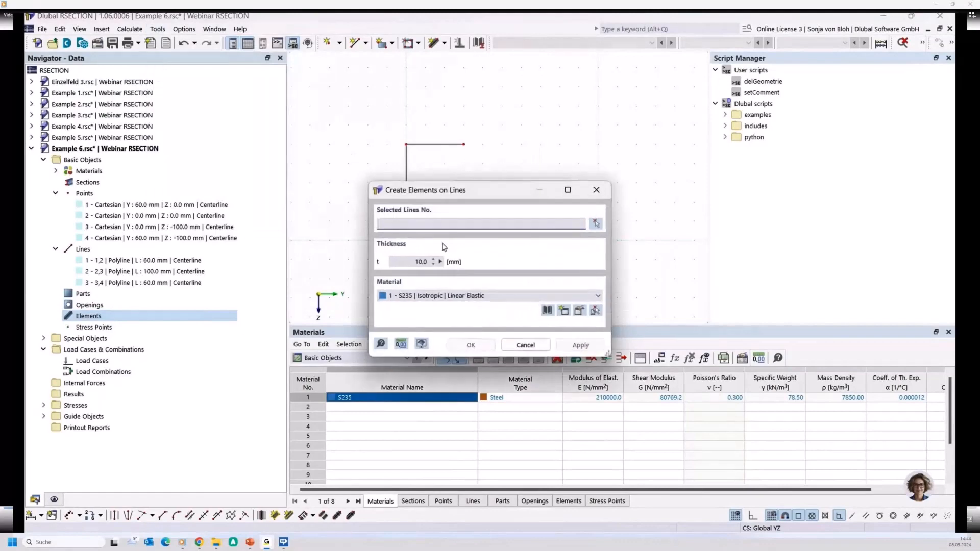
{"action": "left_click", "coordinate": [595, 223]}
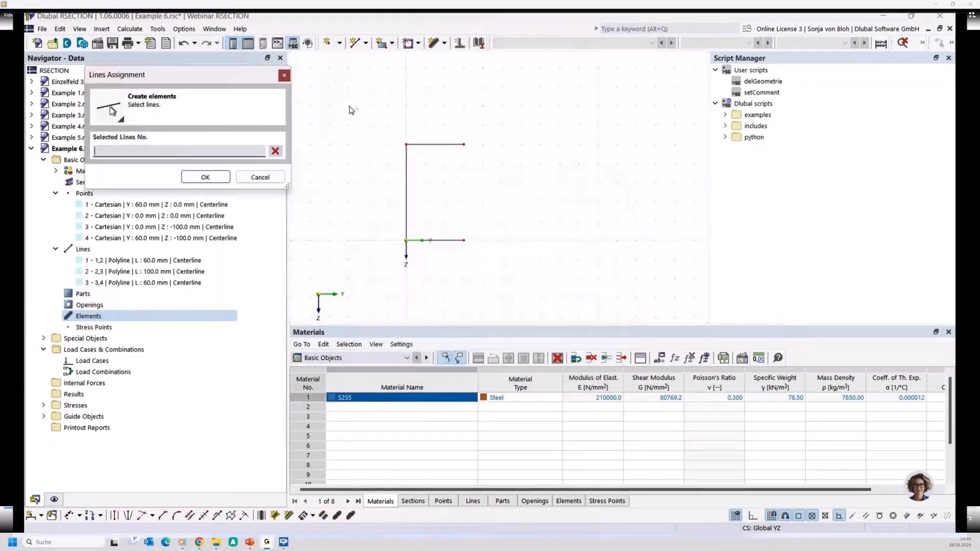
{"action": "left_click_drag", "start_coordinate": [598, 293], "coordinate": [350, 108]}
{"action": "left_click", "coordinate": [213, 178]}
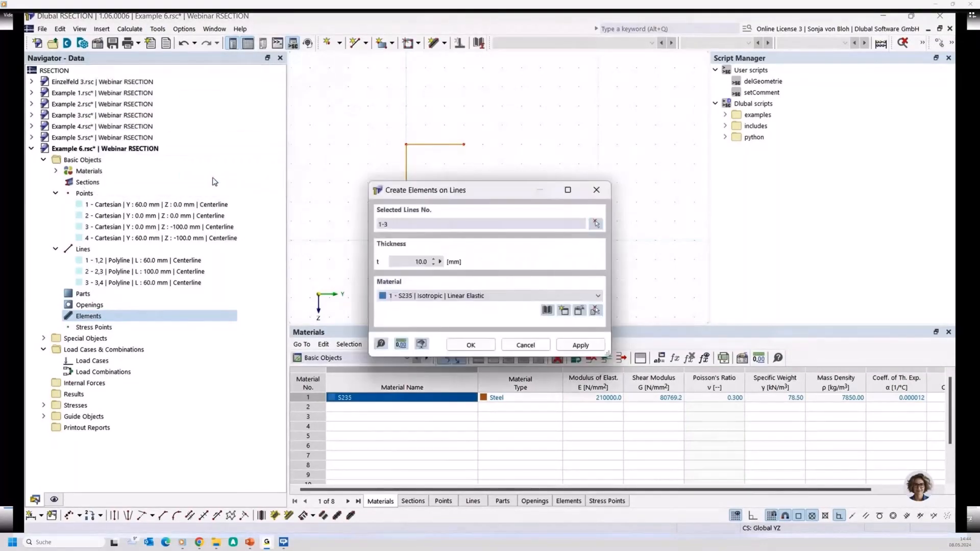
{"action": "double_click", "coordinate": [418, 261]}
{"action": "type", "text": "5"}
{"action": "left_click", "coordinate": [472, 344]}
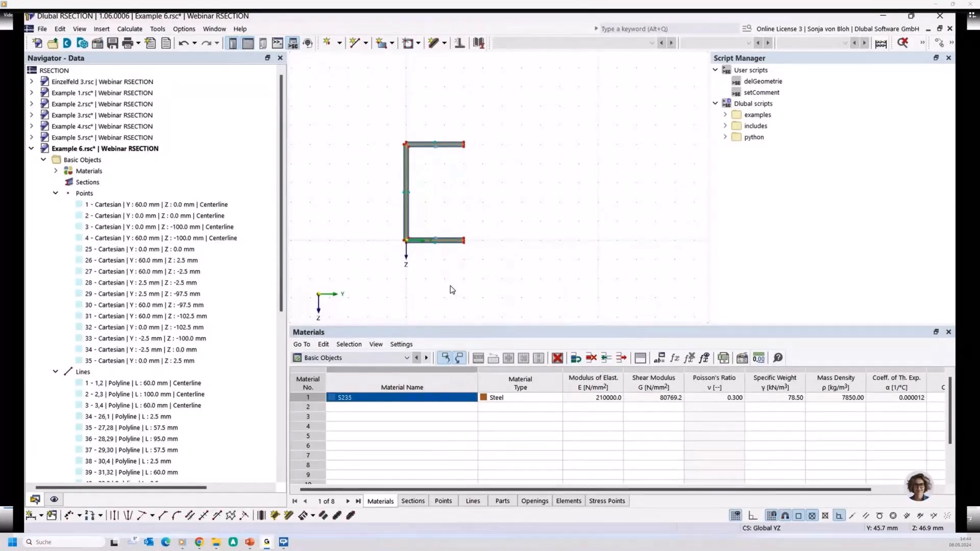
Delete the whole C-section and draw a new C-shaped line chain from Y 80, Z 0 through the origin and Y 0, Z -120 to Y 80, Z -120 mm
{"action": "left_click_drag", "start_coordinate": [375, 116], "coordinate": [482, 238]}
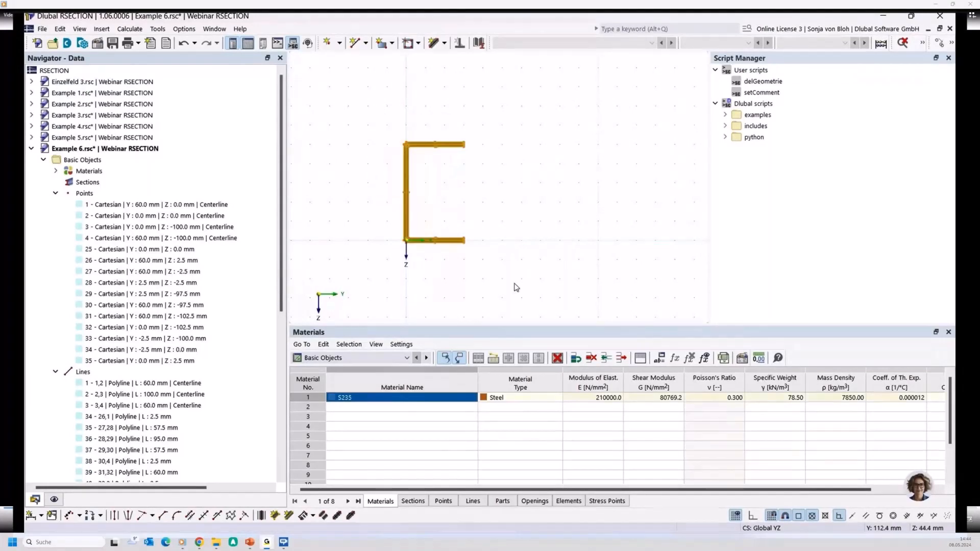
{"action": "key", "text": "Delete"}
{"action": "left_click", "coordinate": [354, 43]}
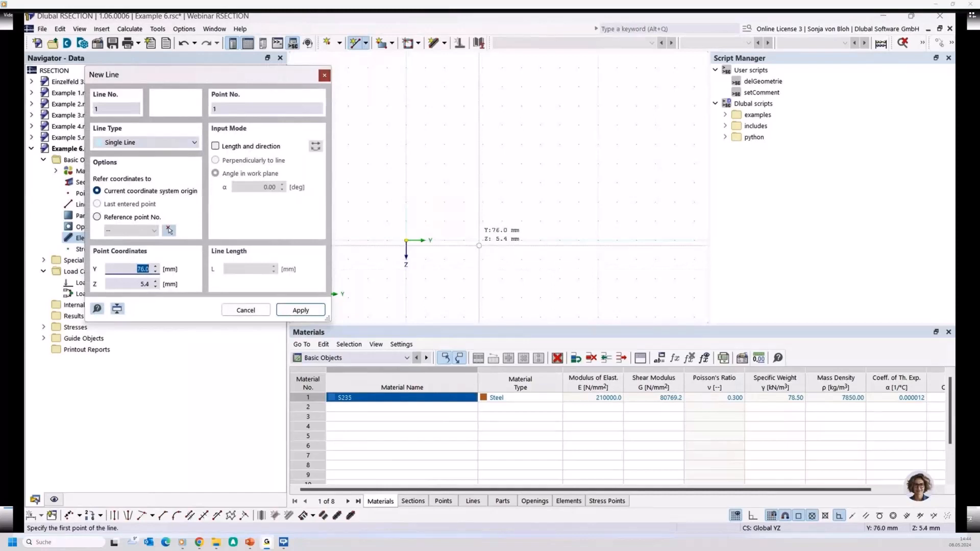
{"action": "left_click", "coordinate": [483, 240]}
{"action": "left_click", "coordinate": [406, 240]}
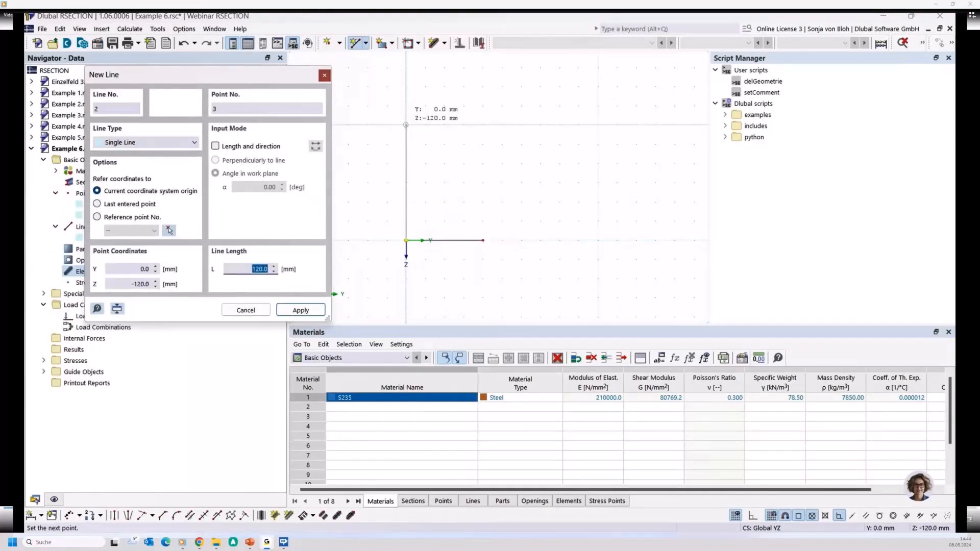
{"action": "left_click", "coordinate": [406, 125]}
{"action": "left_click", "coordinate": [483, 125]}
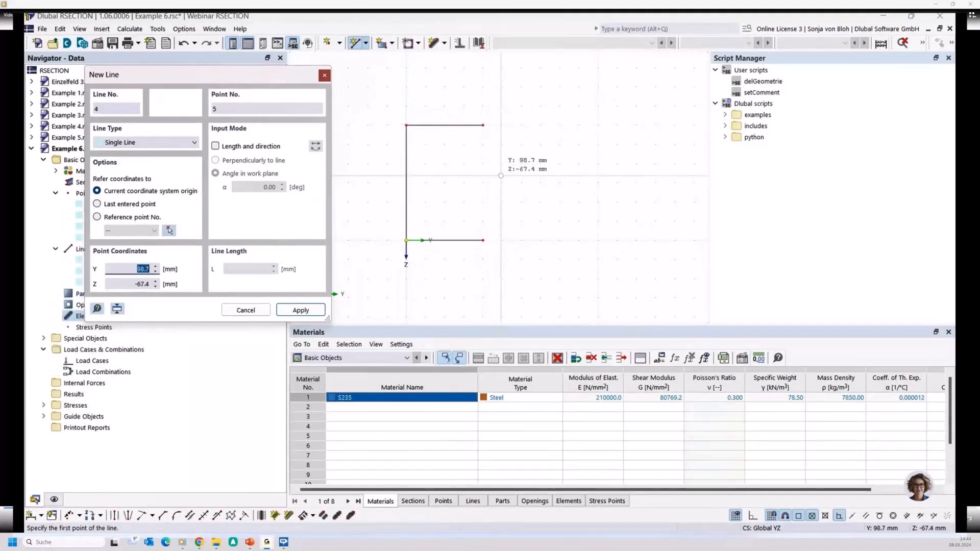
{"action": "key", "text": "Escape"}
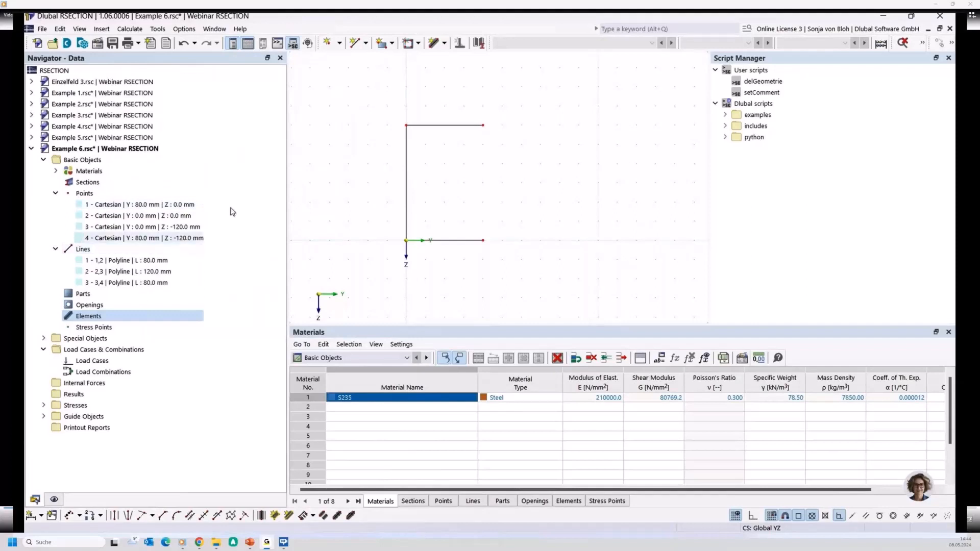
Run the setComment user script to add the comment "Centerline" to the new C-shape's points and lines
{"action": "double_click", "coordinate": [762, 93]}
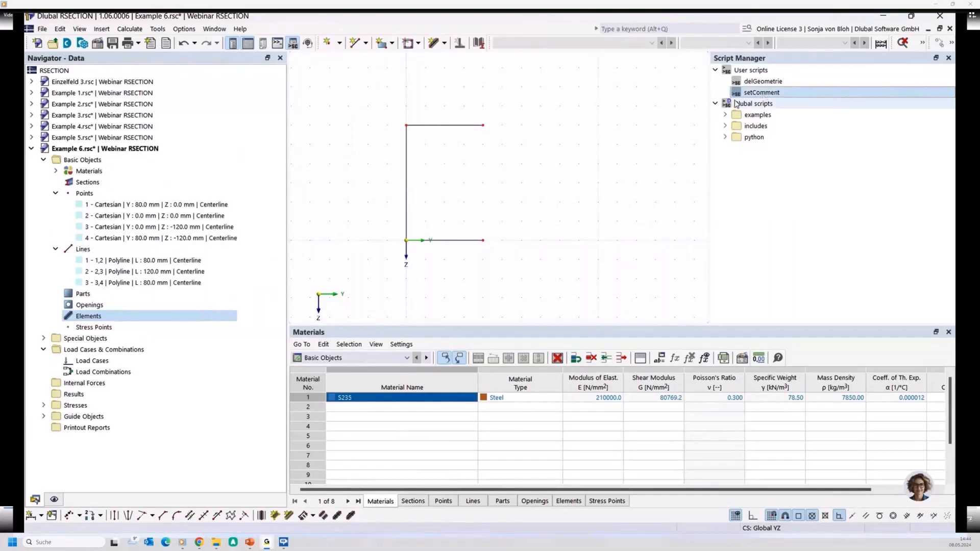
{"action": "right_click", "coordinate": [748, 95]}
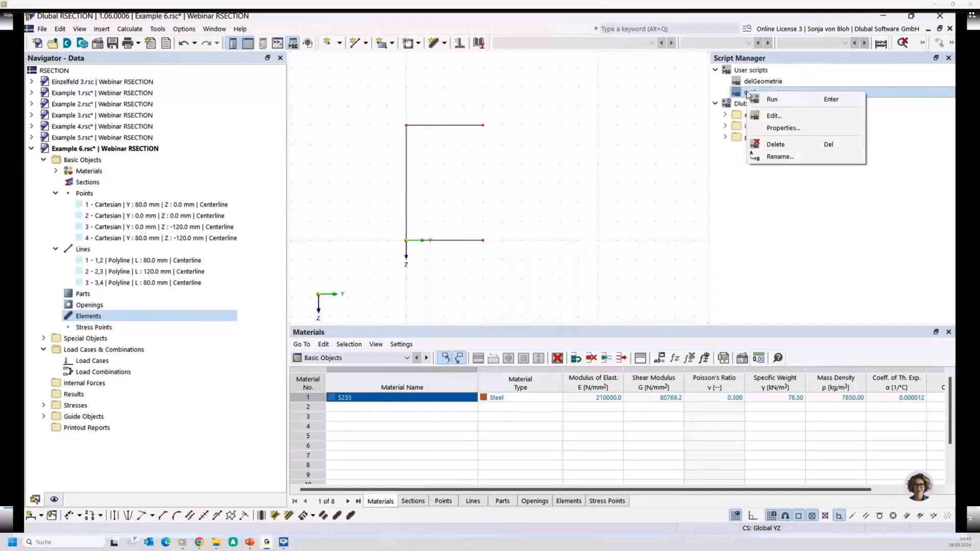
{"action": "left_click", "coordinate": [344, 210]}
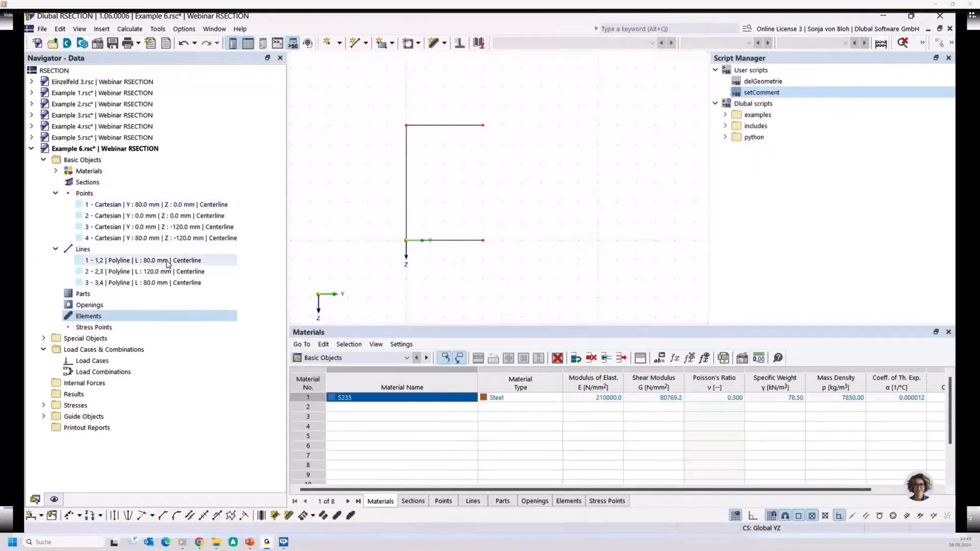
Create elements with 10 mm thickness and material S235 on the three lines of the new C-shape
{"action": "left_click", "coordinate": [158, 28]}
{"action": "mouse_move", "coordinate": [193, 134]}
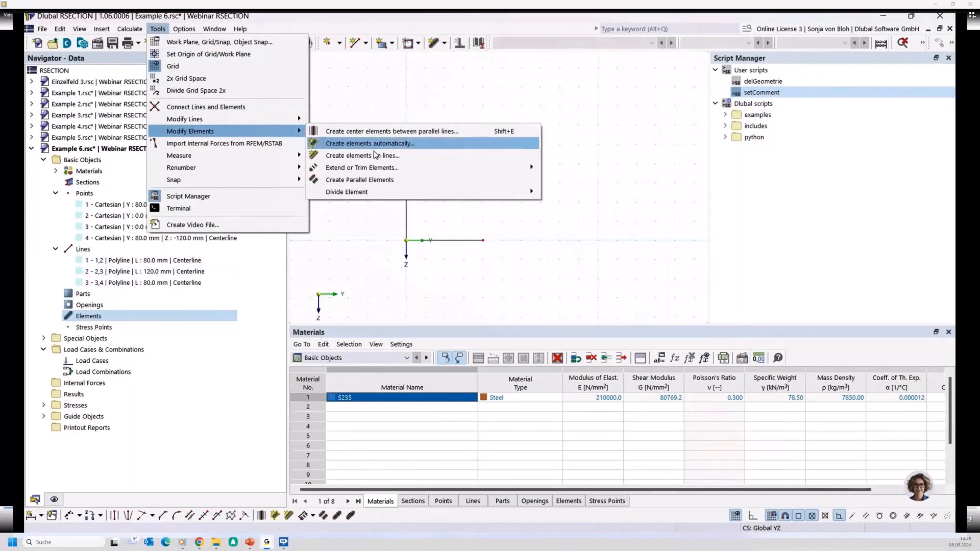
{"action": "left_click", "coordinate": [375, 155]}
{"action": "left_click", "coordinate": [596, 225]}
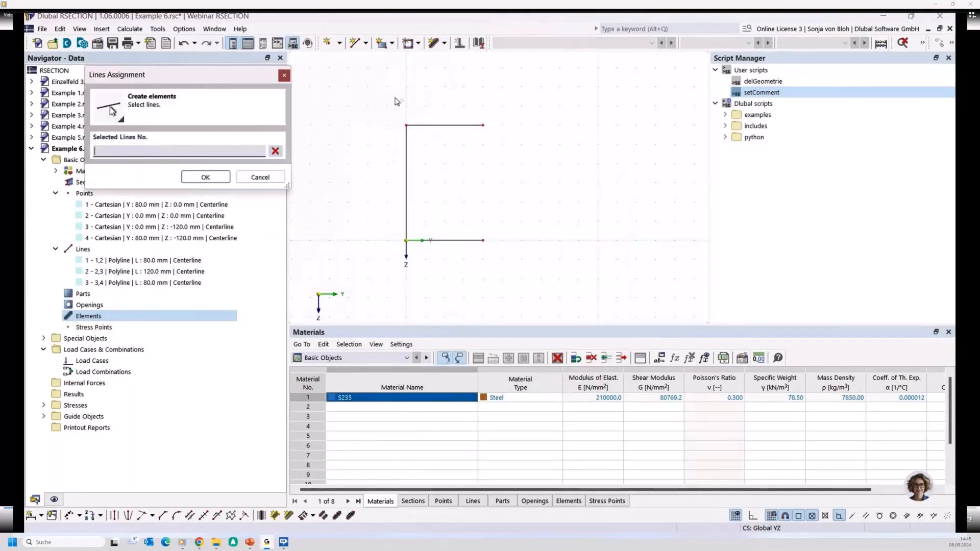
{"action": "left_click_drag", "start_coordinate": [396, 96], "coordinate": [562, 302]}
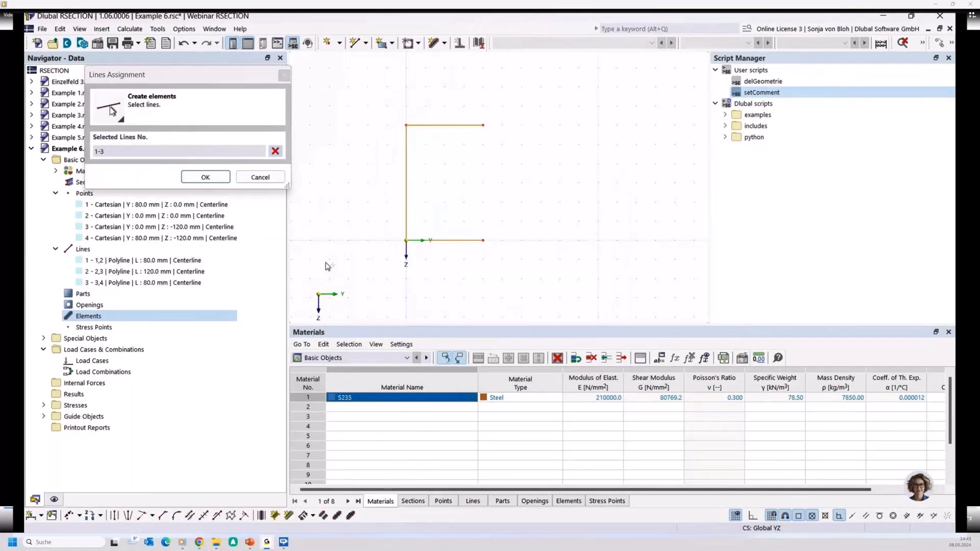
{"action": "left_click", "coordinate": [206, 177]}
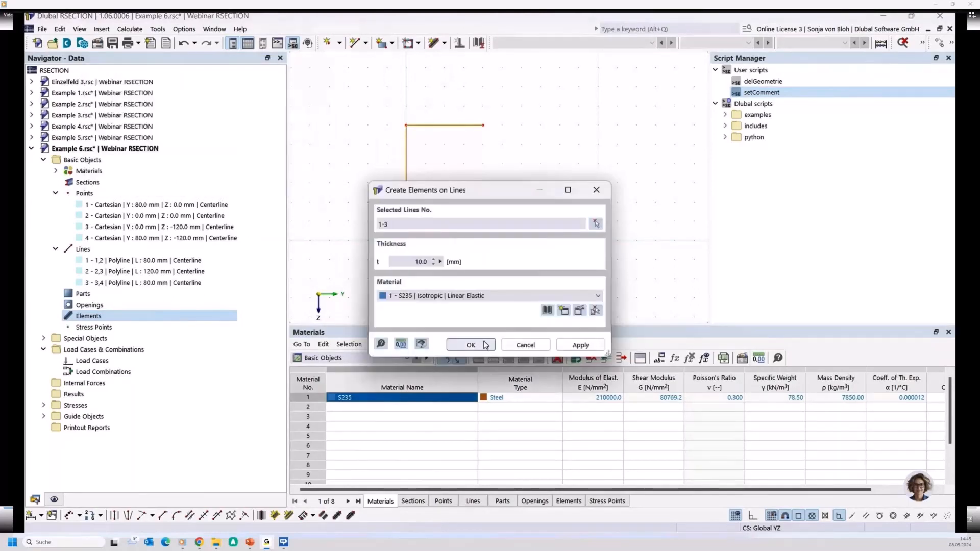
{"action": "left_click", "coordinate": [485, 345]}
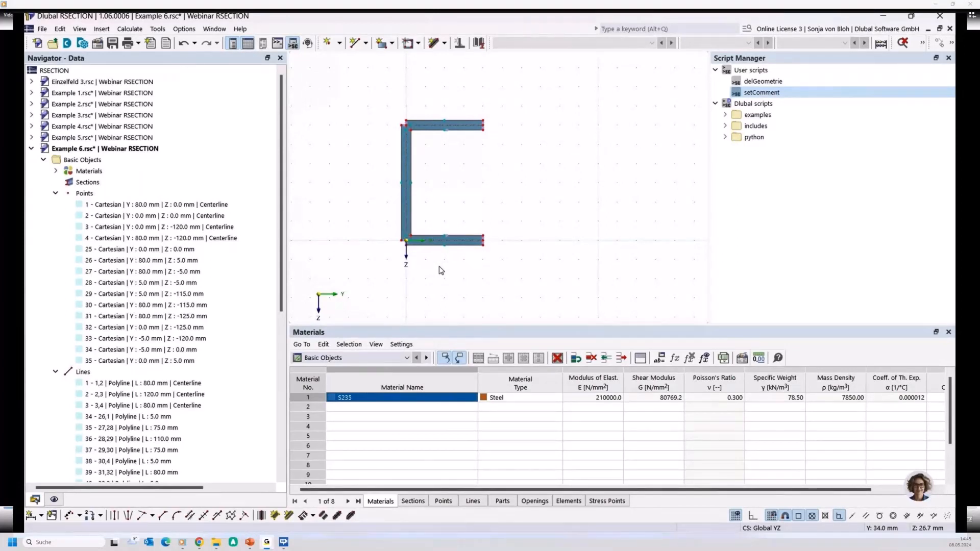
Run the delGeometrie user script on the C-section model
{"action": "left_click", "coordinate": [759, 81]}
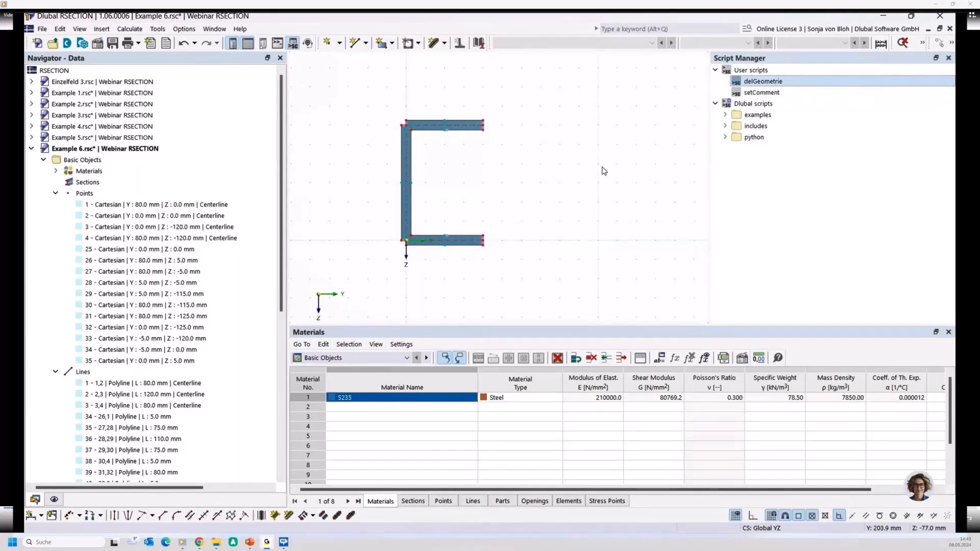
{"action": "double_click", "coordinate": [759, 82]}
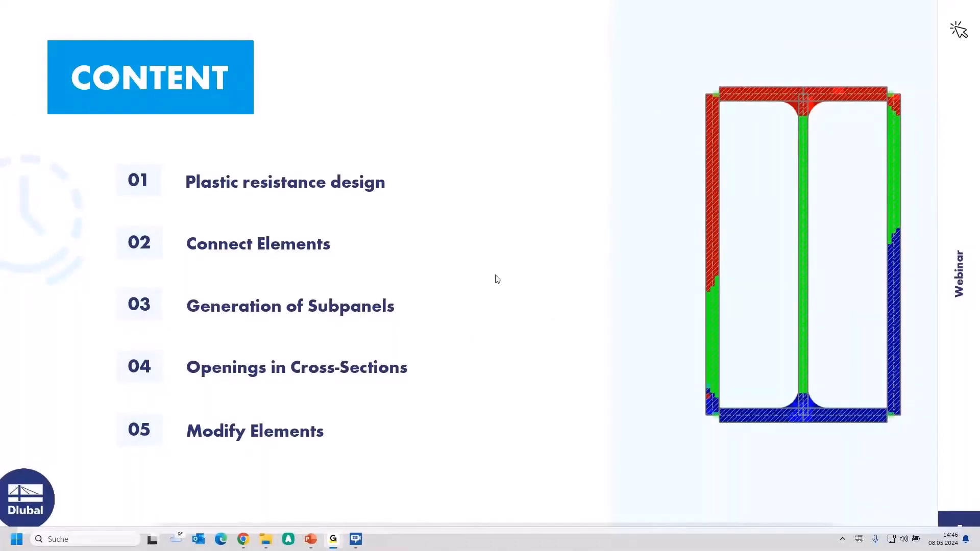
{"action": "left_click_drag", "start_coordinate": [650, 37], "coordinate": [1, 2]}
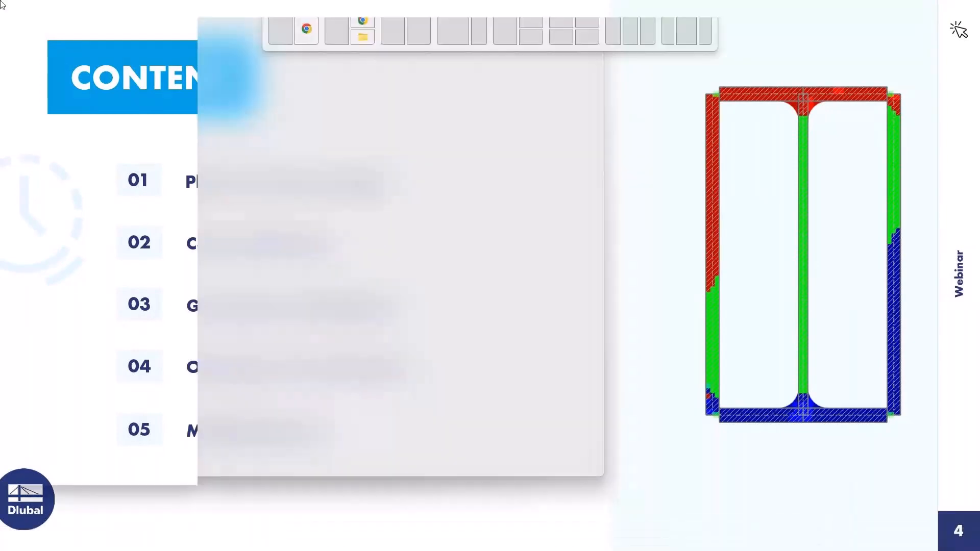